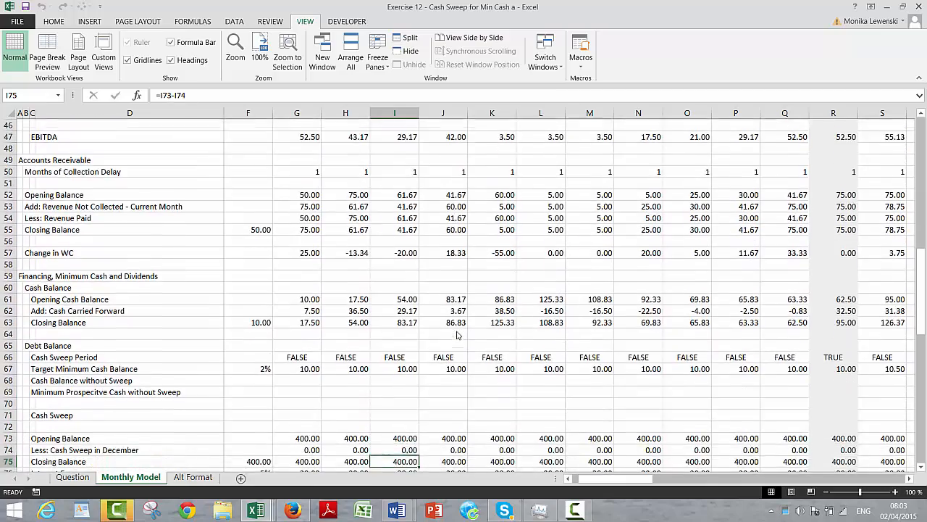
Step: Review the Debt Balance section from its Closing Balance up to the Target Minimum Cash Balance and Cash Balance without Sweep rows
key(Up)
key(Up)
key(Up)
key(Up)
key(Up)
key(Up)
key(Up)
key(Up)
key(Up)
key(Up)
key(Up)
key(Up)
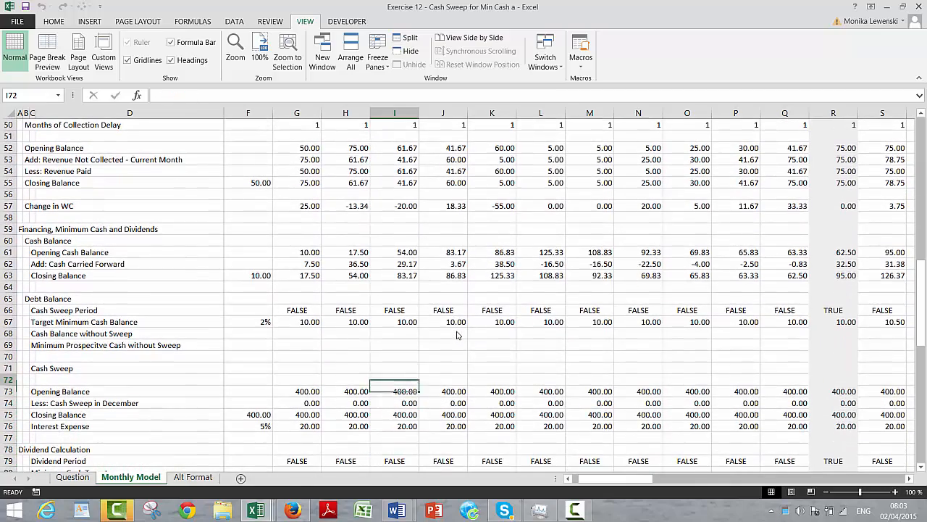
key(Left)
key(Left)
key(Left)
key(Left)
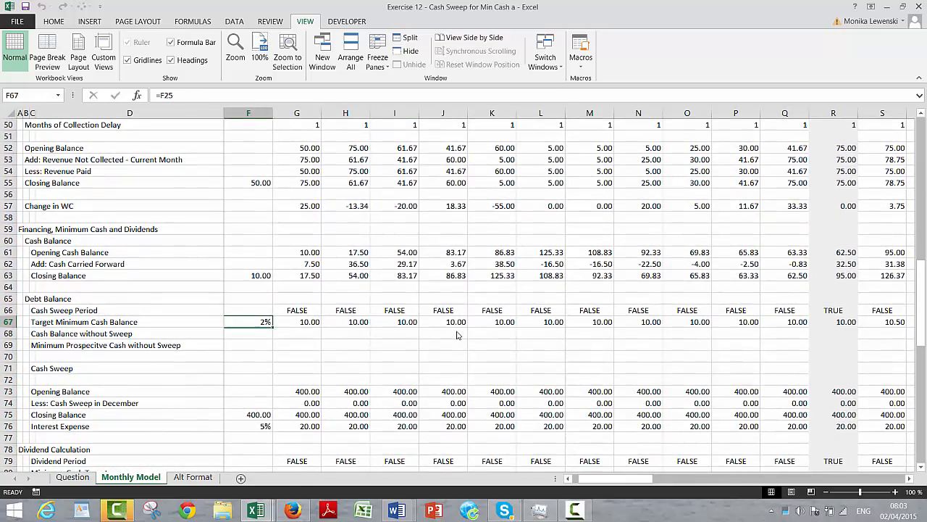
key(Down)
key(Left)
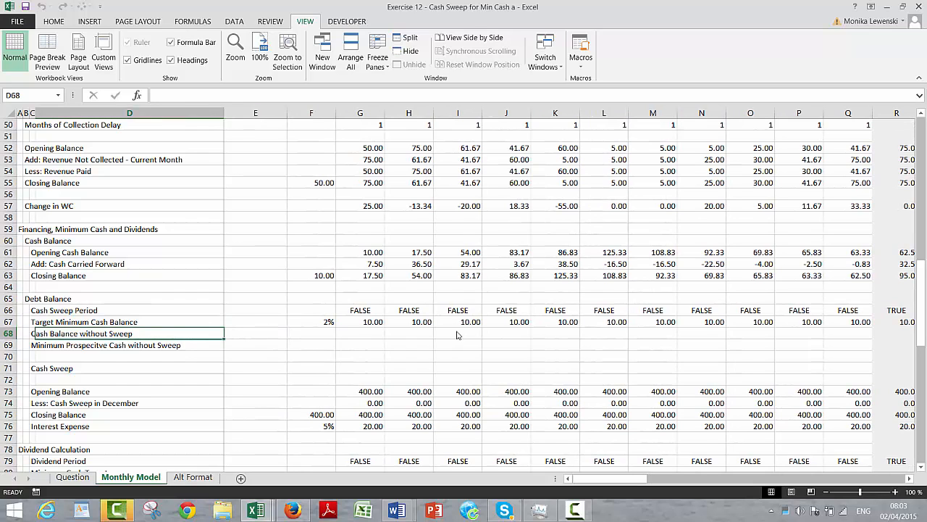
Step: Look along the Cash Balance without Sweep row across the months through column AD and back to the row's start
key(Right)
key(Right)
key(Right)
key(Right)
key(Right)
key(Right)
key(Right)
key(Right)
key(Right)
key(Right)
key(Right)
key(Right)
key(Right)
key(Right)
key(Right)
key(Right)
key(Right)
key(Right)
key(Right)
key(Right)
key(Right)
key(Right)
key(Right)
key(Right)
key(Right)
key(Right)
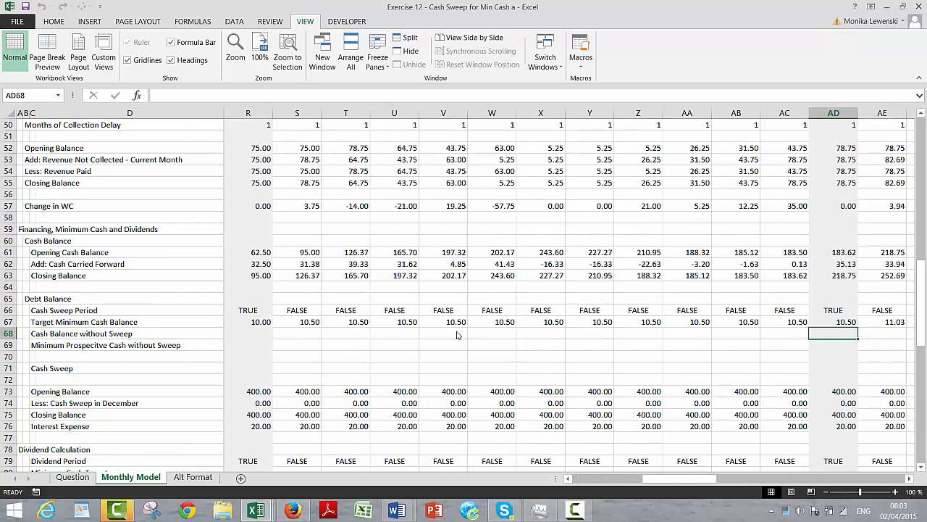
key(Left)
key(Left)
key(Left)
key(Left)
key(Left)
key(Left)
key(Left)
key(Left)
key(Left)
key(Left)
key(Left)
key(Left)
key(Left)
key(Left)
key(Left)
key(Left)
key(Left)
key(Left)
key(Left)
key(Left)
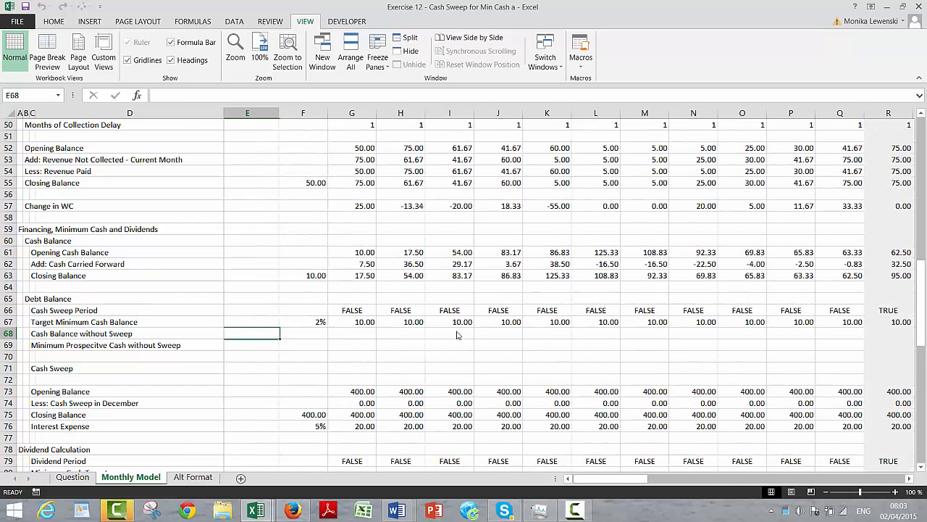
Step: Examine the Closing Balance row of the Cash Balance section month by month, starting from G63
key(Right)
key(Right)
key(Up)
key(Up)
key(Up)
key(Up)
key(Up)
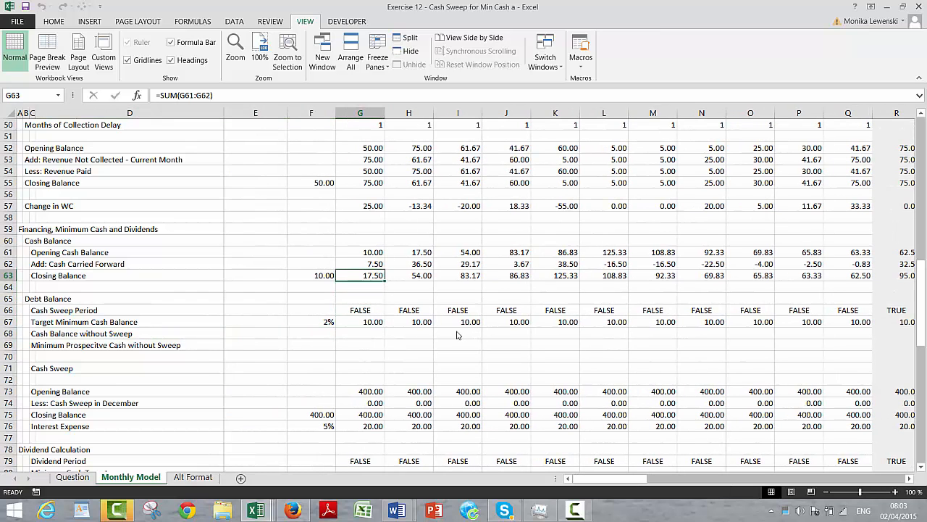
key(Right)
key(Right)
key(Right)
key(Right)
key(Right)
key(Right)
key(Right)
key(Right)
key(Right)
key(Right)
key(Right)
key(Right)
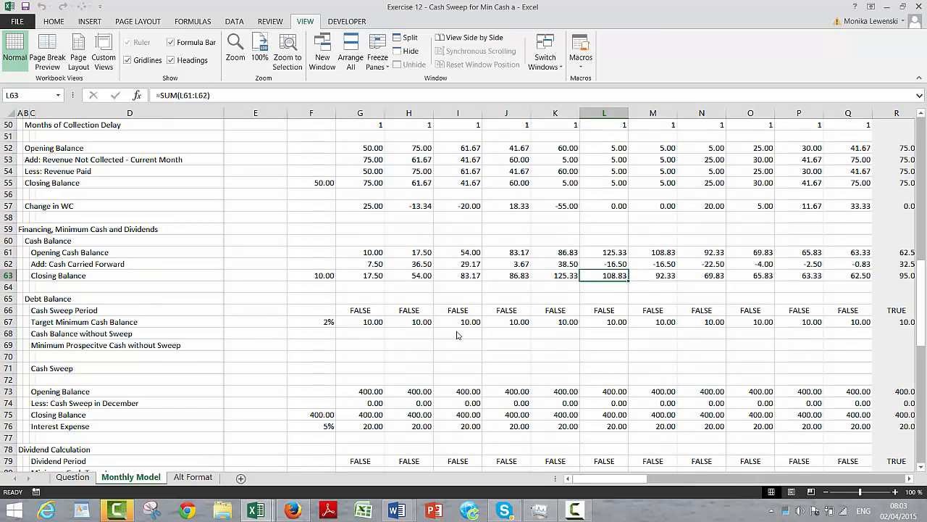
Step: Compare the Cash Carried Forward and closing cash balances in the months around the first cash sweep period in column R
key(Left)
key(Up)
key(Right)
key(Right)
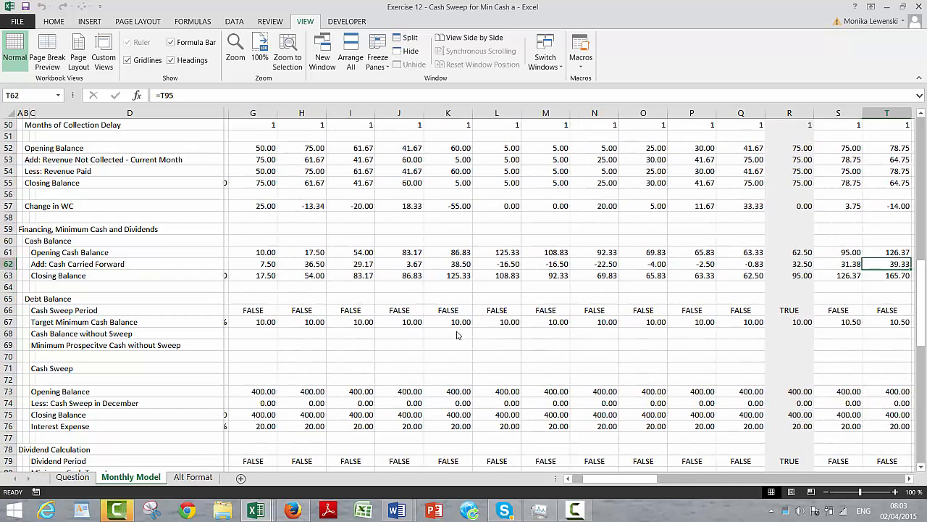
key(Right)
key(Right)
key(Down)
key(Left)
key(Left)
key(Left)
key(Left)
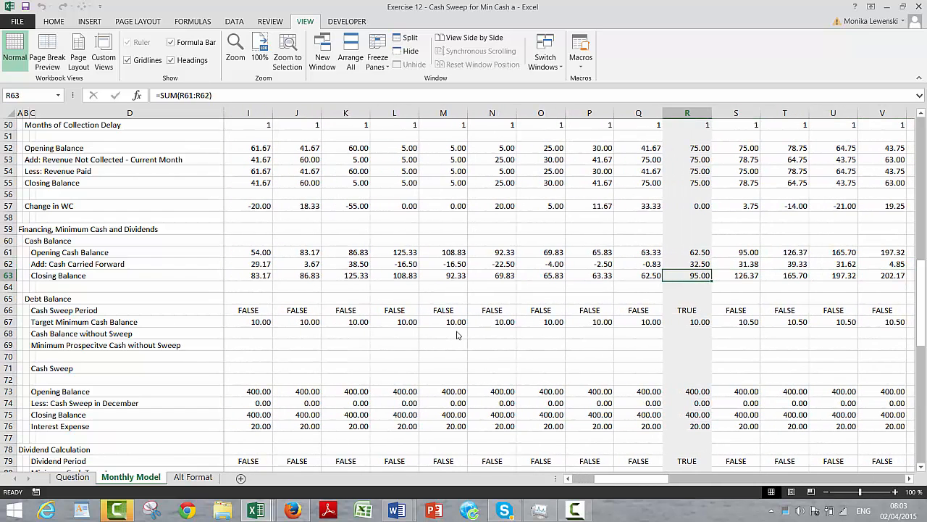
key(Right)
key(Left)
key(Left)
key(Left)
key(Left)
key(Right)
key(Right)
key(Right)
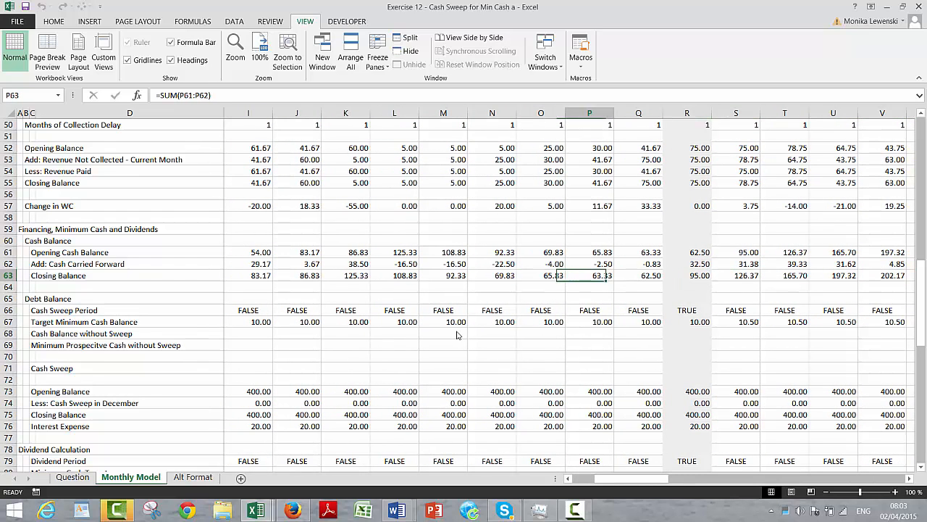
Step: Follow the closing cash balances in row 63 from the first sweep period to the second one in column AD
key(Right)
key(Right)
key(Right)
key(Right)
key(Right)
key(Right)
key(Right)
key(Right)
key(Right)
key(Right)
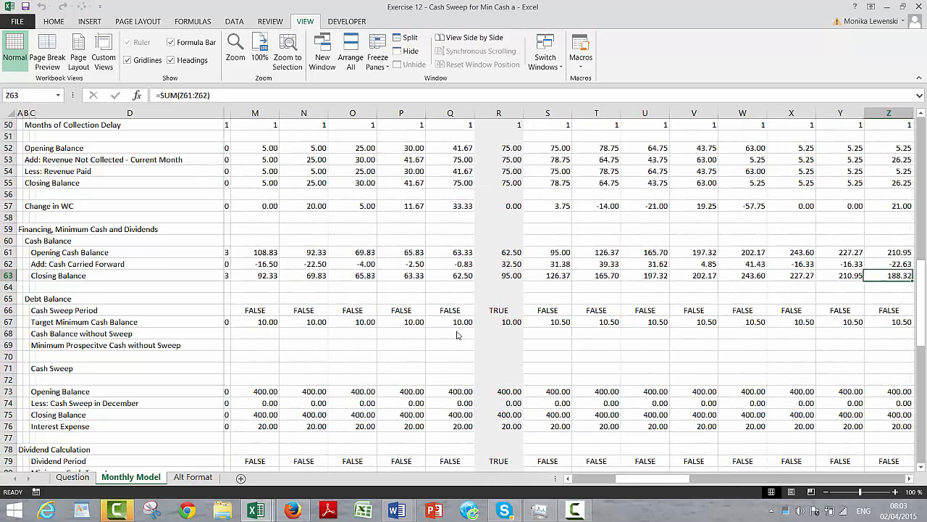
key(Right)
key(Right)
key(Right)
key(Left)
key(Left)
key(Left)
key(Left)
key(Left)
key(Left)
key(Left)
key(Left)
key(Left)
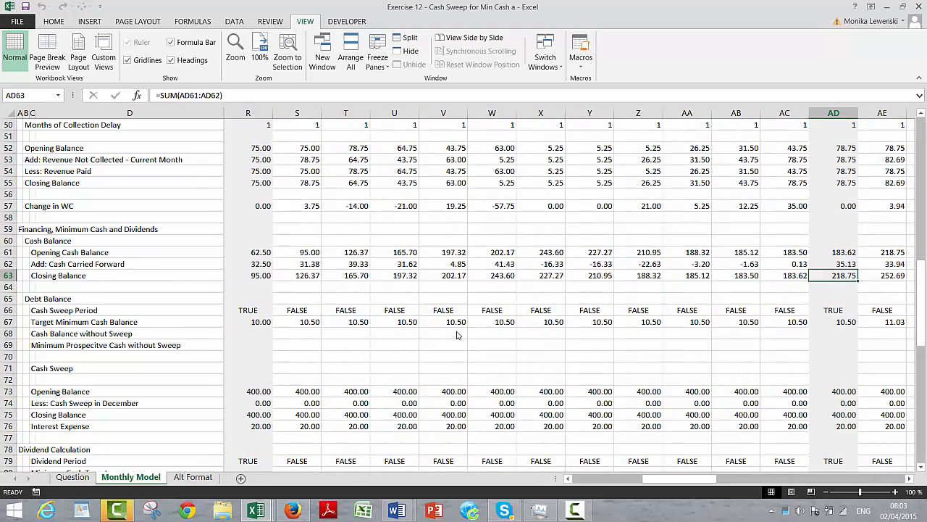
Step: Go back to the start of row 63 and trace the closing cash balances up to the first sweep period, R63
key(Left)
key(Left)
key(Left)
key(Left)
key(Left)
key(Left)
key(Left)
key(Left)
key(Left)
key(Left)
key(Left)
key(Left)
key(Left)
key(Left)
key(Left)
key(Left)
key(Left)
key(Left)
key(Left)
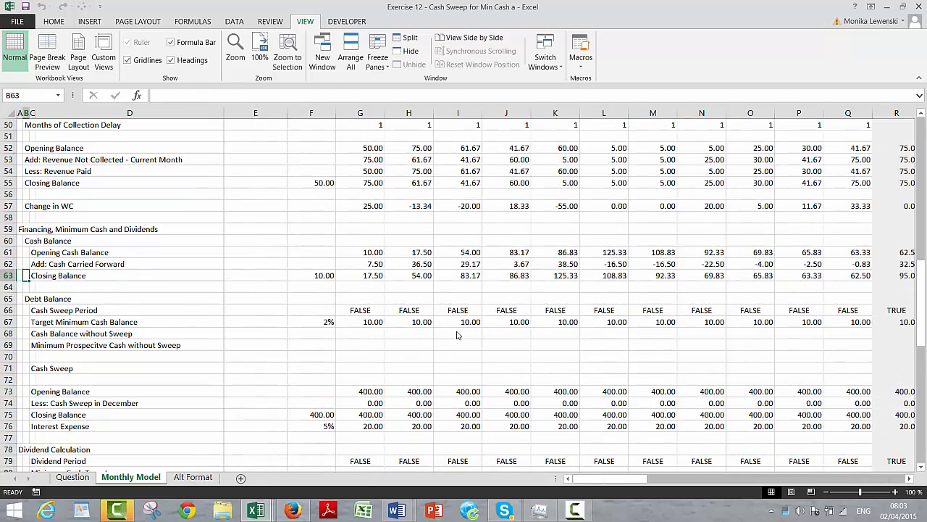
key(Right)
key(Right)
key(Right)
key(Right)
key(Right)
key(Right)
key(Right)
key(Right)
key(Right)
key(Right)
key(Right)
key(Right)
key(Right)
key(Right)
key(Right)
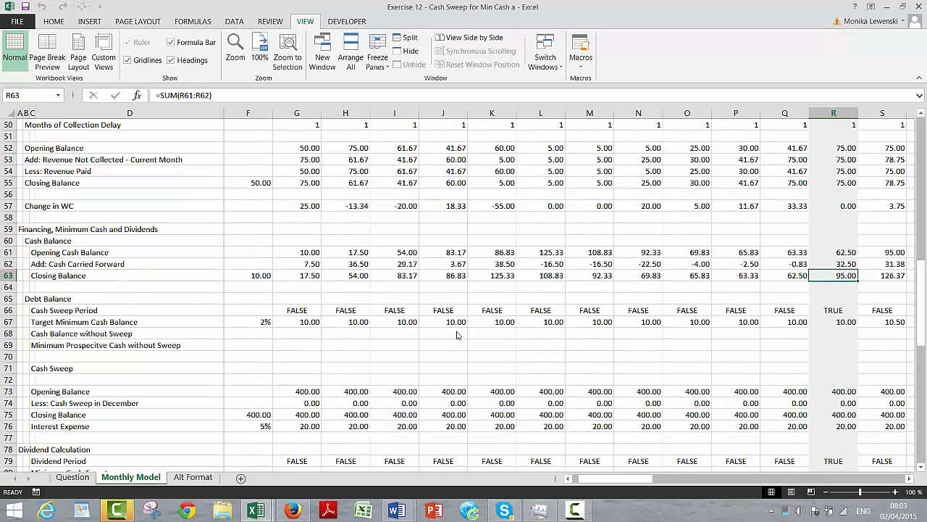
Step: Check the closing cash balances in row 63 for the months right after the first sweep period, returning to R63
key(Right)
key(Right)
key(Right)
key(Right)
key(Right)
key(Right)
key(Left)
key(Left)
key(Left)
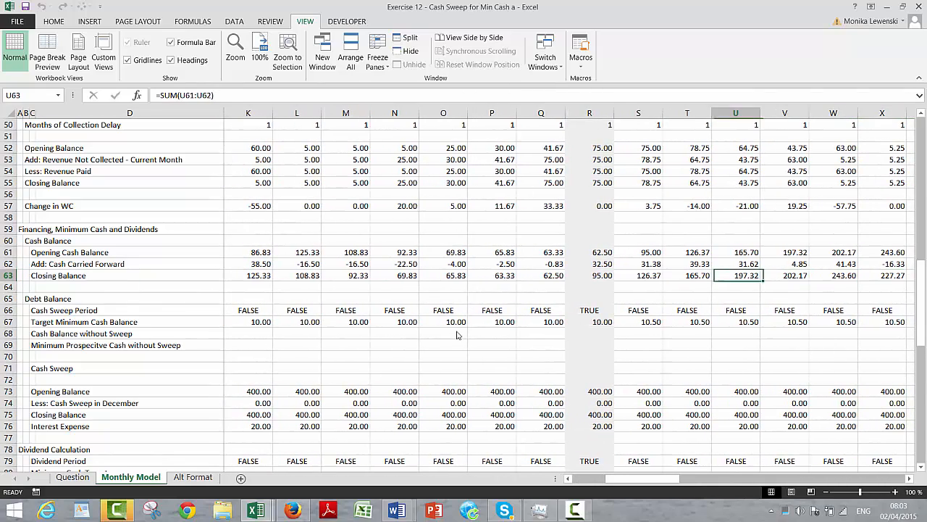
key(Left)
key(Left)
key(Left)
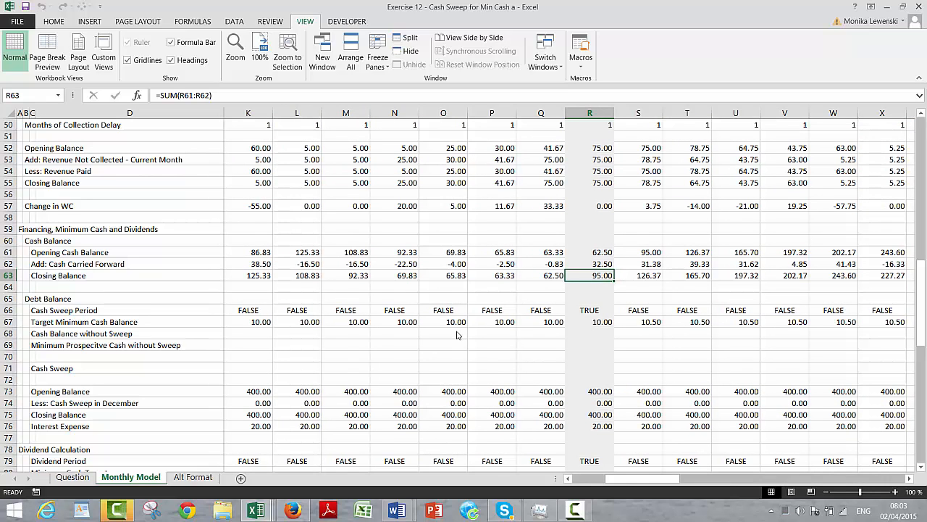
Step: Trace the closing cash balances from R63 out to Y63 and back to the first sweep period
key(Right)
key(Right)
key(Right)
key(Right)
key(Right)
key(Right)
key(Right)
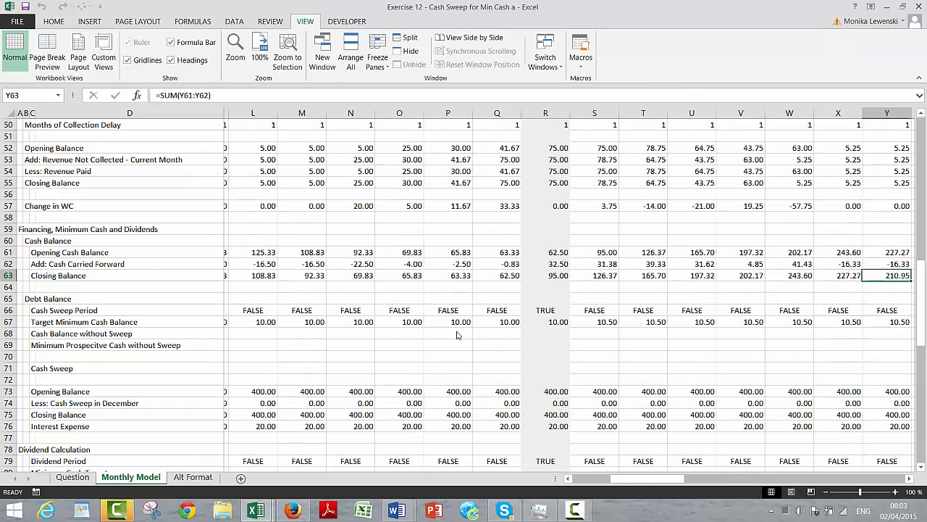
key(Left)
key(Left)
key(Left)
key(Left)
key(Left)
key(Left)
key(Left)
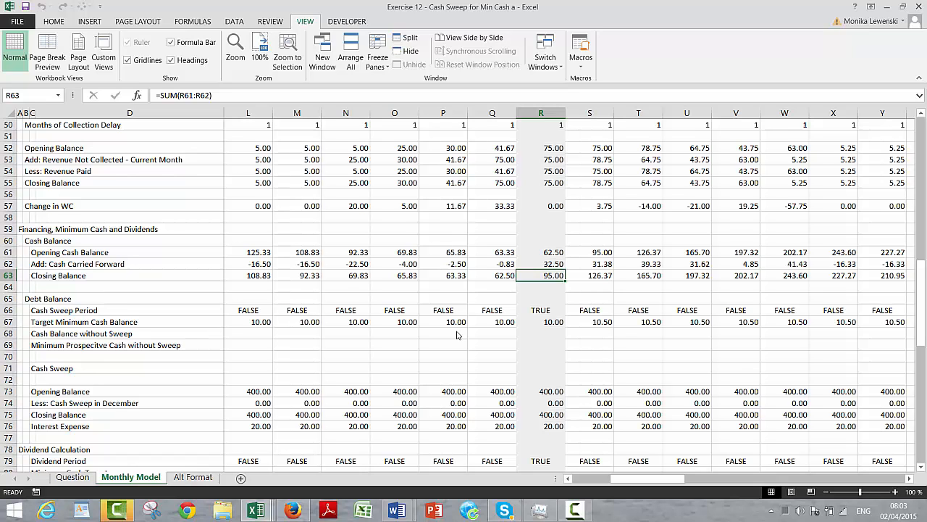
Step: Review the sweep month's figures in column R from the Opening Cash Balance down to the Cash Balance without Sweep row
key(Left)
key(Right)
key(Up)
key(Up)
key(Down)
key(Down)
key(Down)
key(Down)
key(Down)
key(Down)
key(Down)
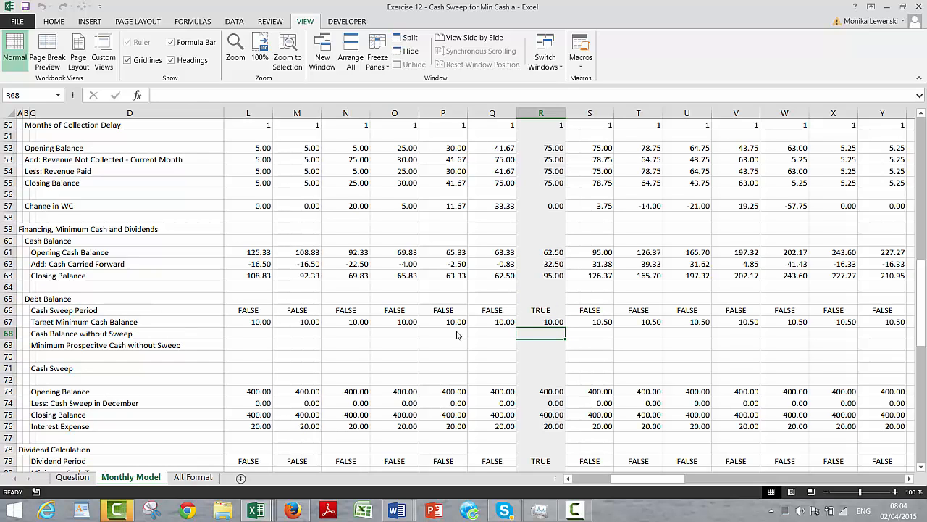
Step: Examine the Target Minimum Cash Balance in row 67 for the sweep period and the three months after it
key(Up)
key(Right)
key(Right)
key(Right)
key(Left)
key(Left)
key(Left)
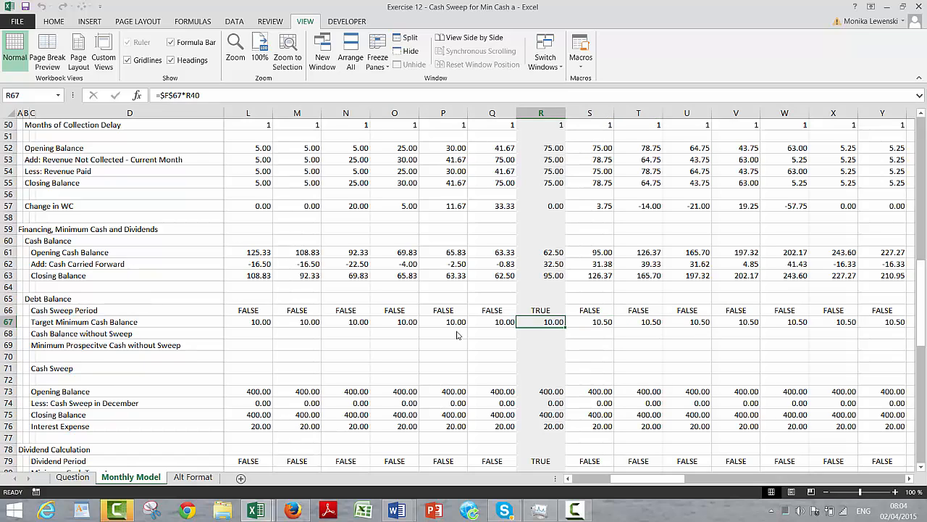
key(Down)
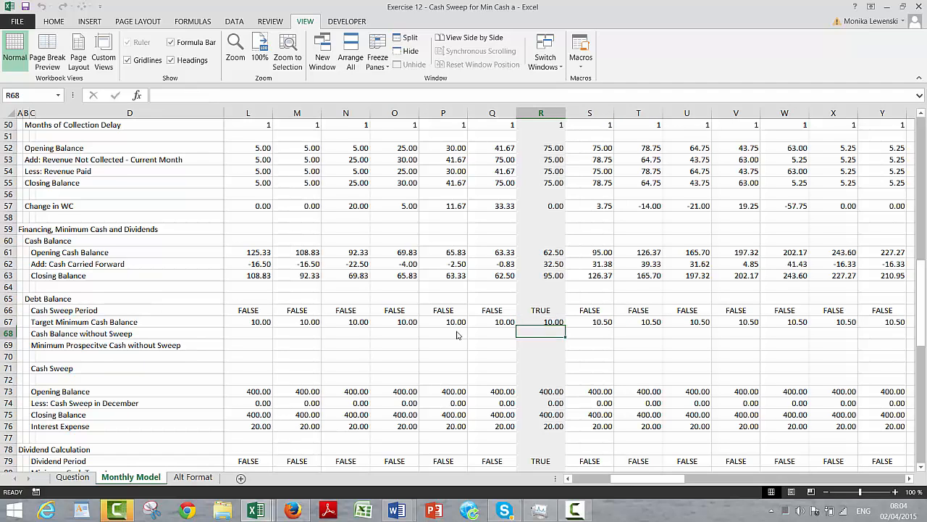
Step: Compare column R's Cash Carried Forward and Closing Balance with the Target Minimum Cash Balance, ending on R68
key(Up)
key(Up)
key(Up)
key(Up)
key(Up)
key(Up)
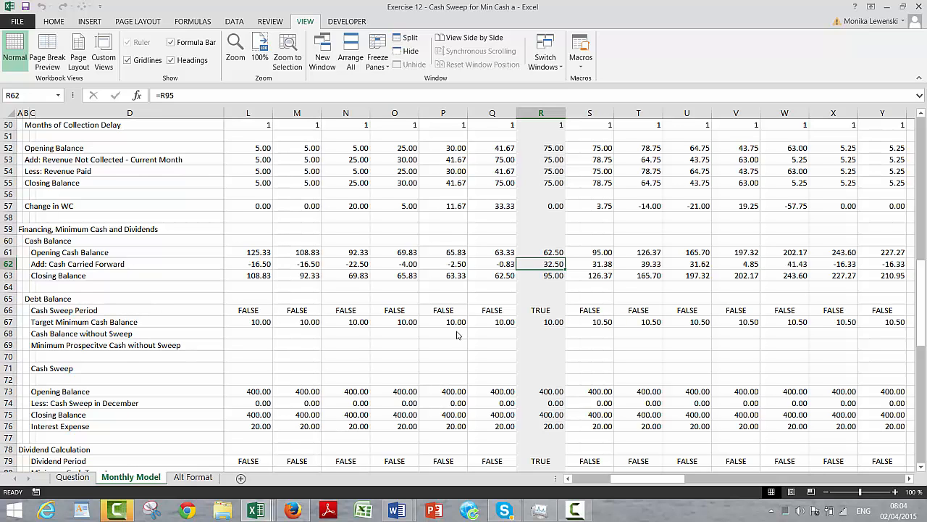
key(Down)
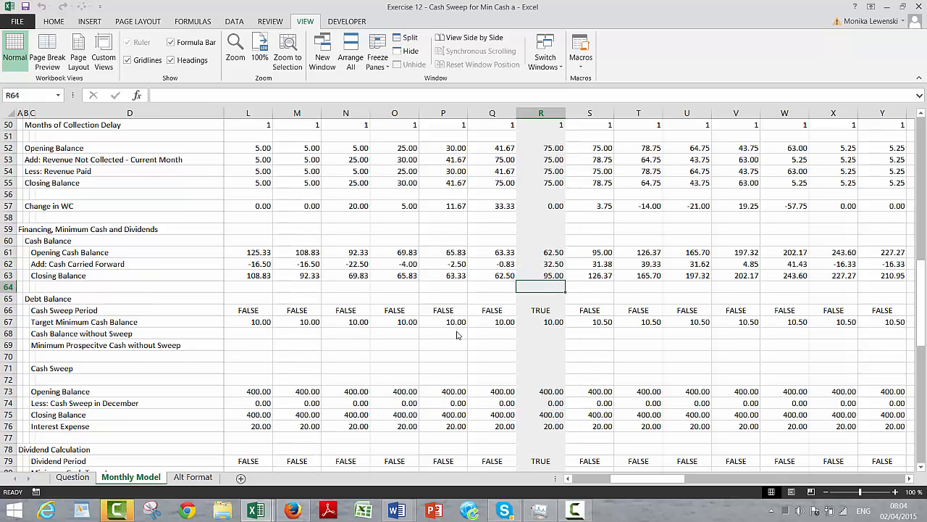
key(Up)
key(Up)
key(Down)
key(Down)
key(Down)
key(Down)
key(Down)
key(Down)
key(Down)
key(Down)
key(Up)
key(Up)
key(Down)
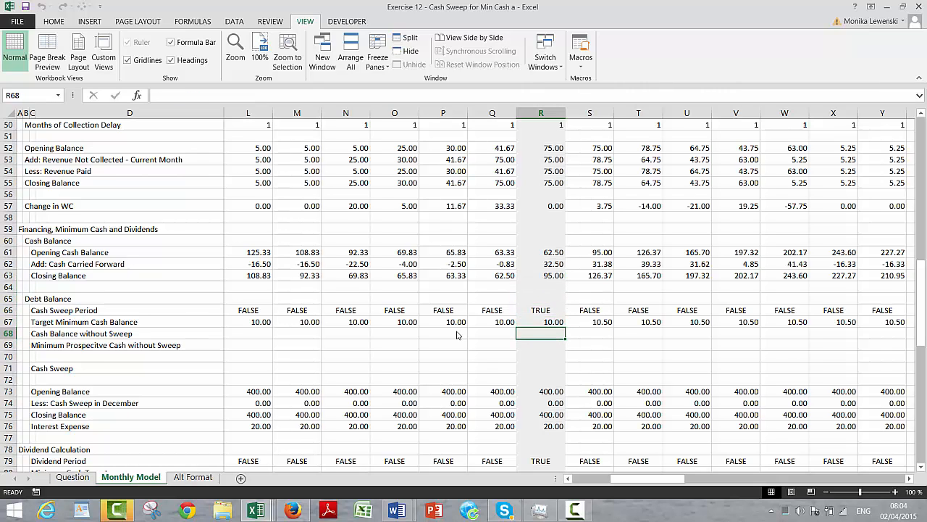
Step: Relate the closing balance in R63 to the sweep flag and the blank without-sweep rows 68 and 69
key(Up)
key(Up)
key(Up)
key(Up)
key(Up)
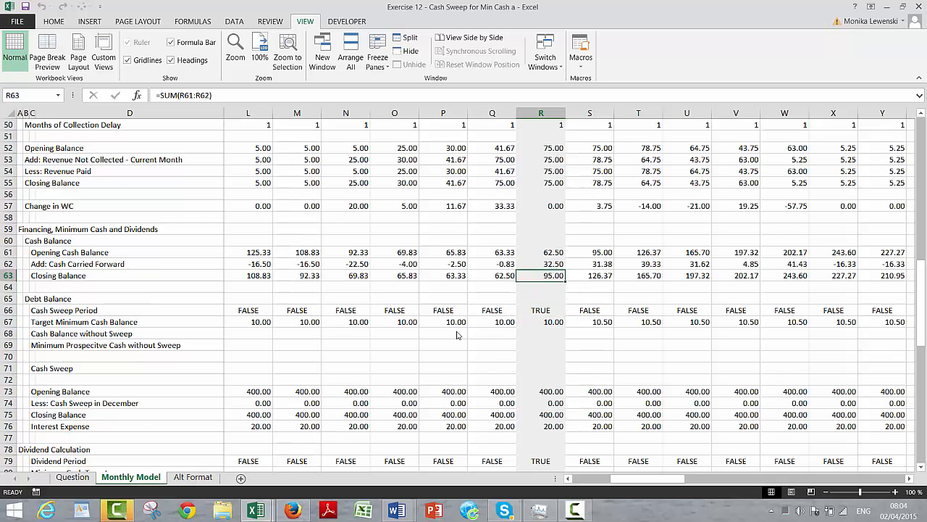
key(Down)
key(Down)
key(Down)
key(Down)
key(Down)
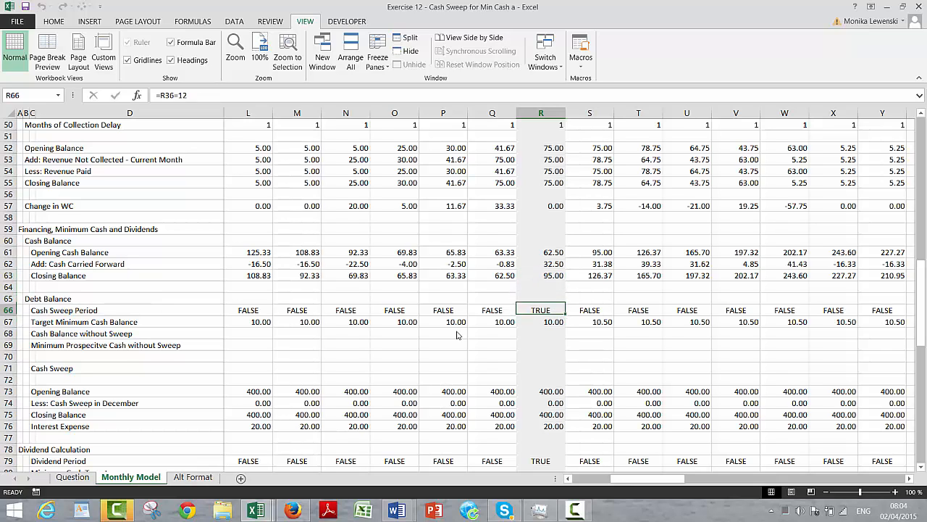
key(Down)
key(Down)
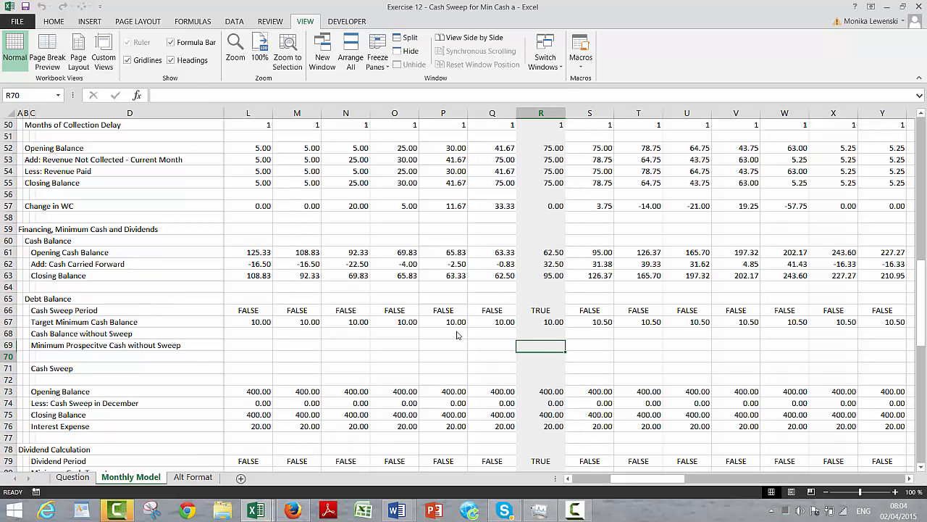
key(Up)
key(Up)
key(Up)
key(Up)
key(Up)
key(Up)
key(Up)
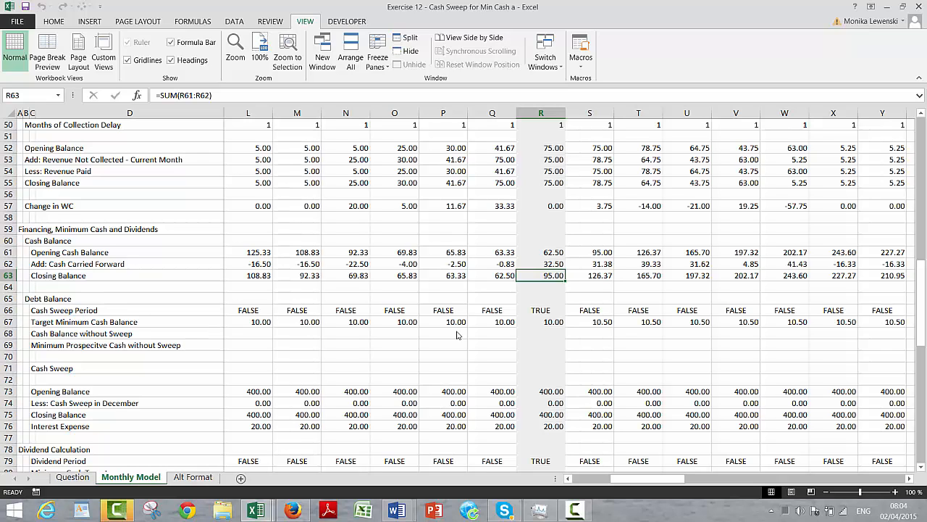
Step: Recheck column R between the Closing Balance in row 63 and the Cash Balance without Sweep in row 68
key(Down)
key(Down)
key(Down)
key(Down)
key(Down)
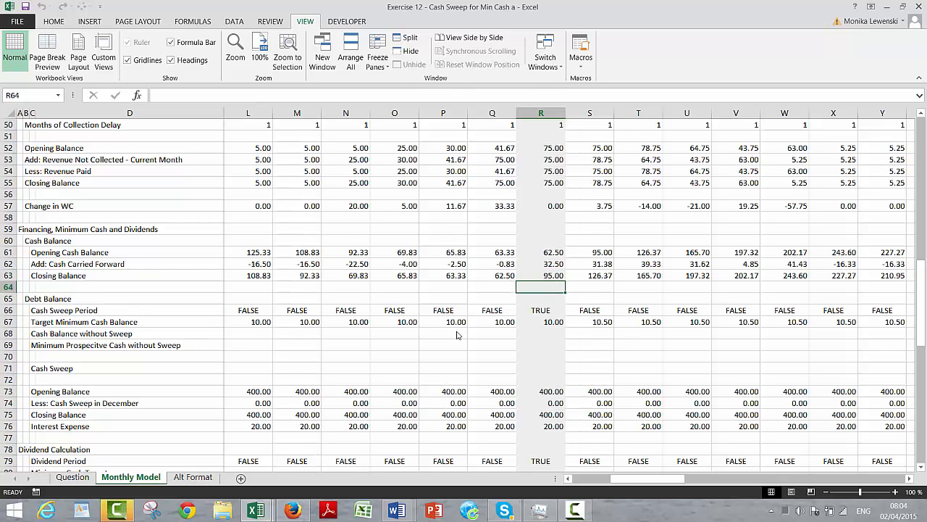
key(Up)
key(Up)
key(Up)
key(Up)
key(Up)
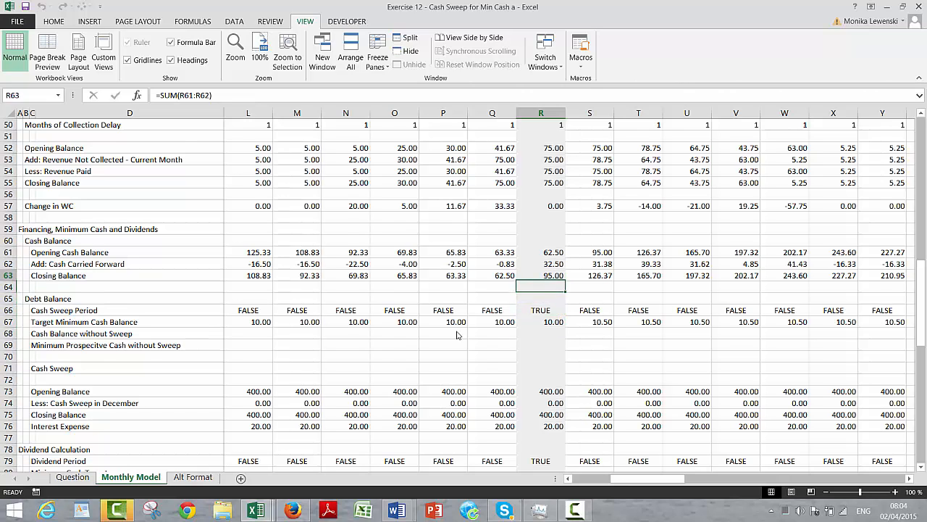
key(Down)
key(Down)
key(Down)
key(Down)
key(Down)
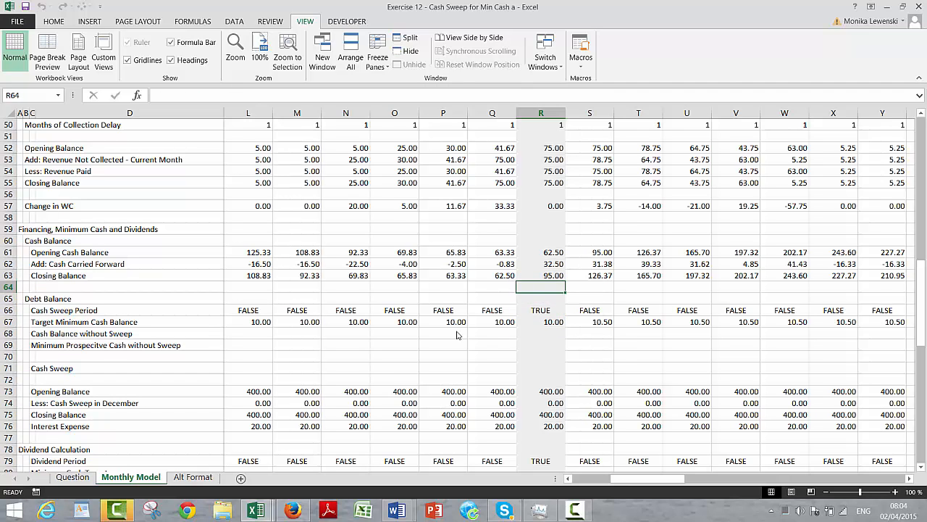
Step: Start an IF formula in G68, Cash Balance without Sweep, using the Cash Sweep Period flag G66 as its test
key(Left)
key(Left)
key(Left)
key(Left)
key(Left)
key(Left)
key(Left)
key(Left)
key(Left)
key(Left)
key(Left)
key(Left)
key(Left)
key(Left)
key(Left)
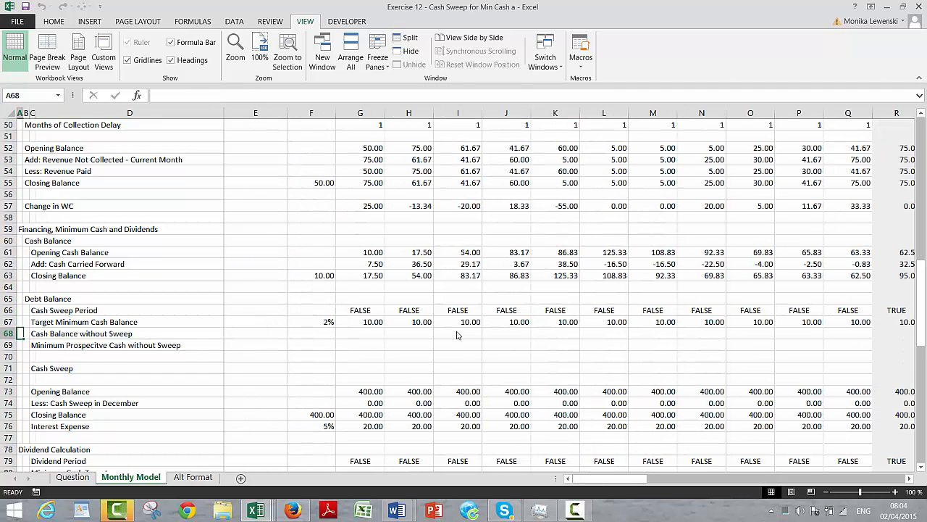
key(Right)
key(Right)
key(Right)
key(Right)
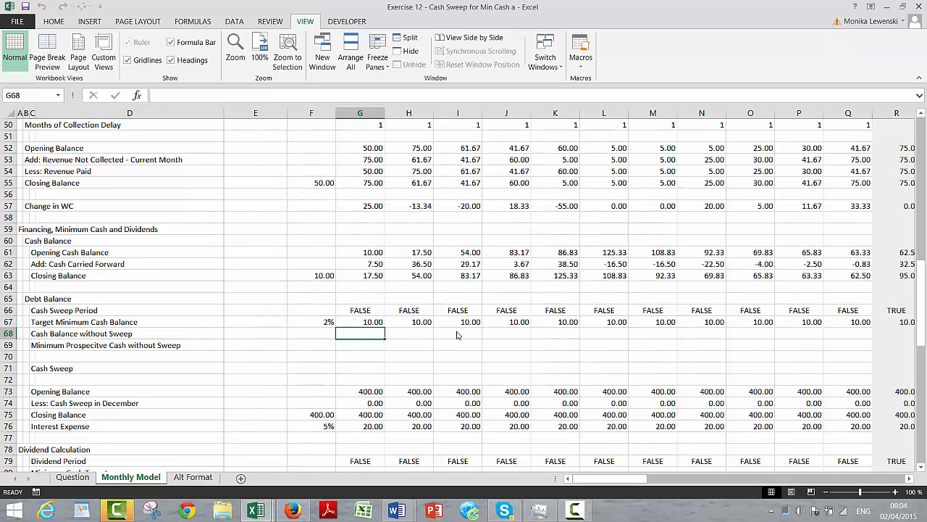
text(=if()
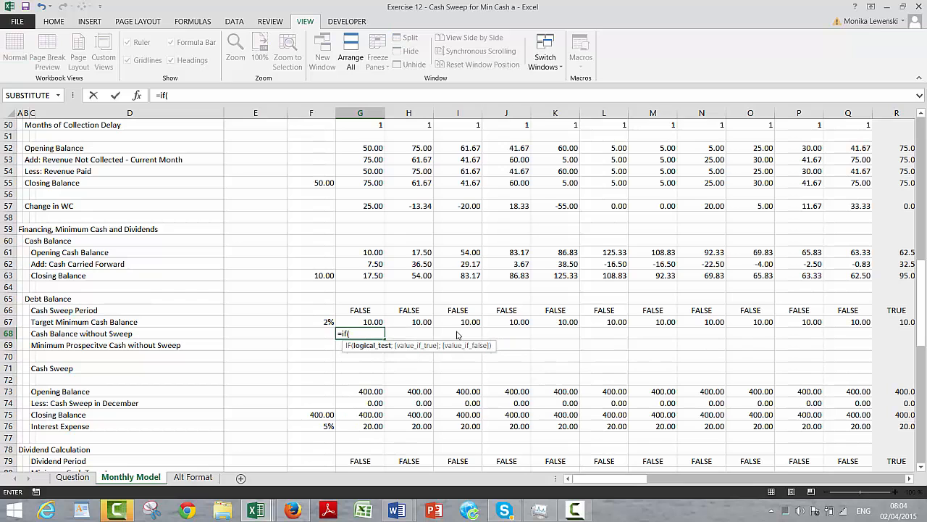
key(Up)
key(Up)
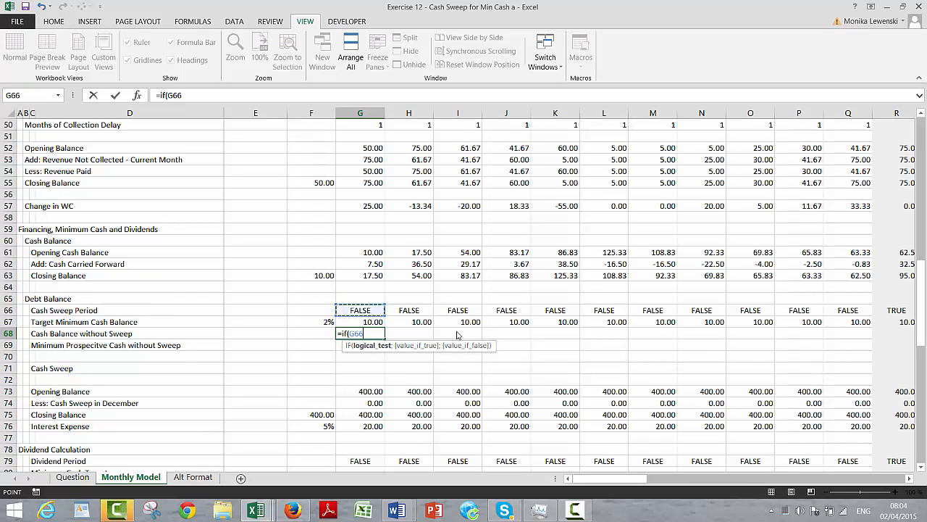
text(;)
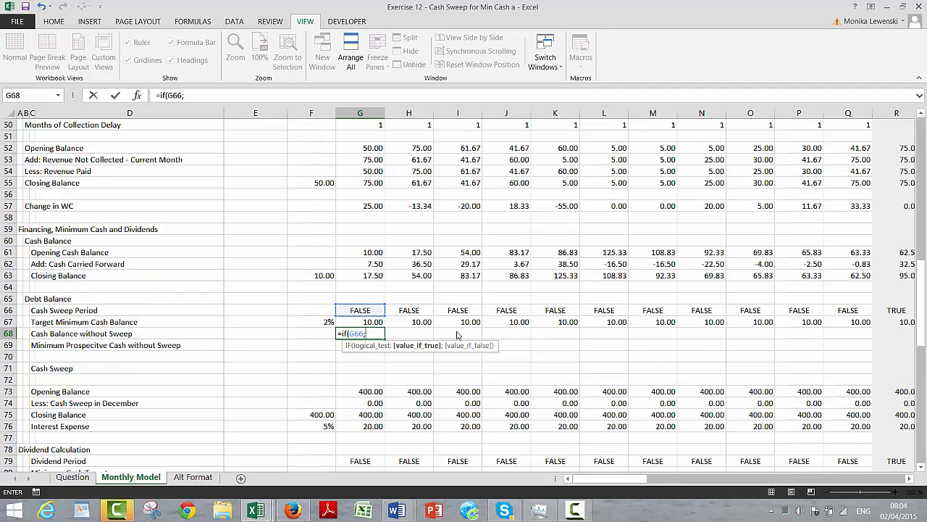
Step: Set the formula's true result to G61-G91, the Opening Cash Balance minus the cash flow available for sweep
key(Up)
key(Up)
key(Up)
key(Up)
key(Up)
key(Up)
key(Up)
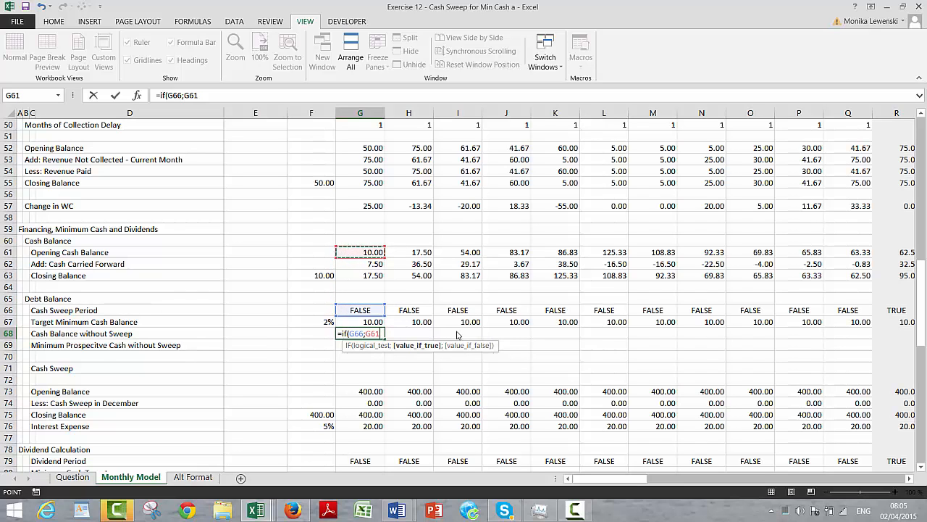
text(-)
key(Down)
key(Down)
key(Down)
key(Down)
key(Down)
key(Down)
key(Down)
key(Down)
key(Down)
key(Down)
key(Down)
key(Down)
key(Down)
key(Down)
key(Down)
key(Down)
key(Down)
key(Down)
key(Down)
key(Down)
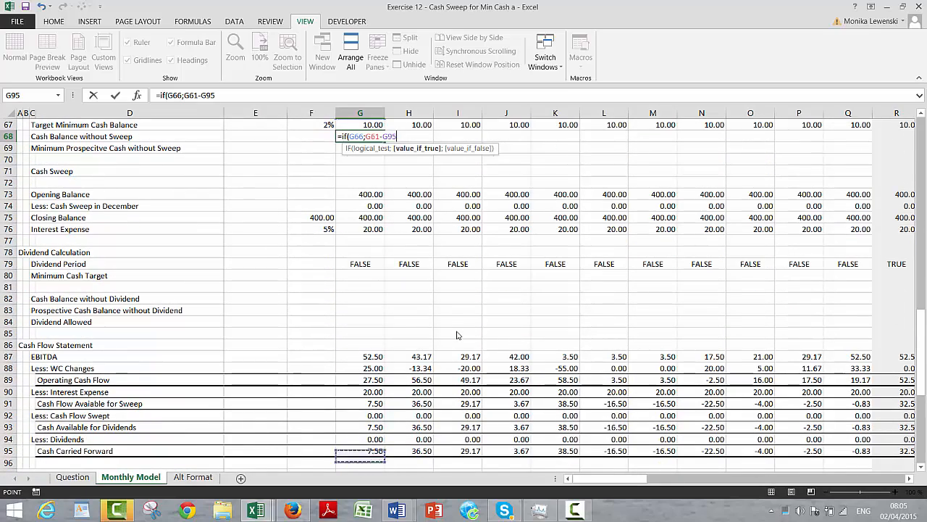
key(Up)
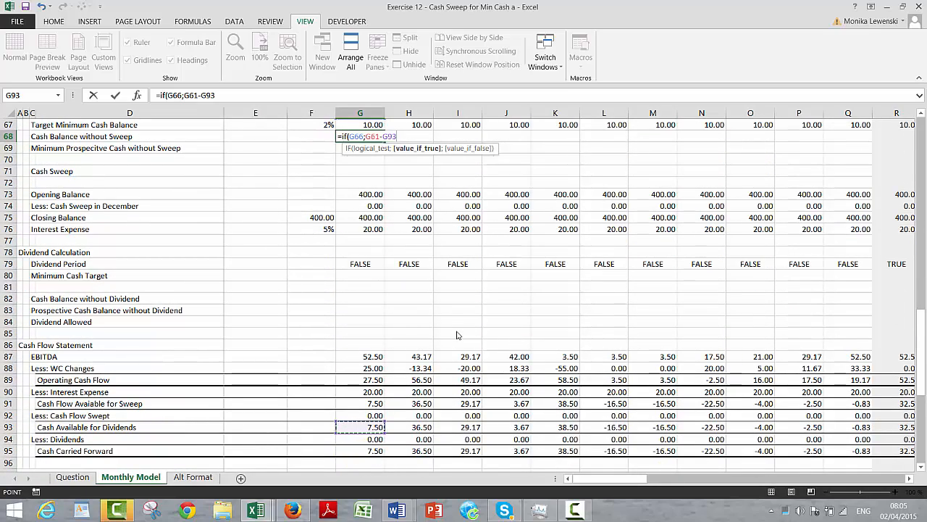
key(Up)
key(Up)
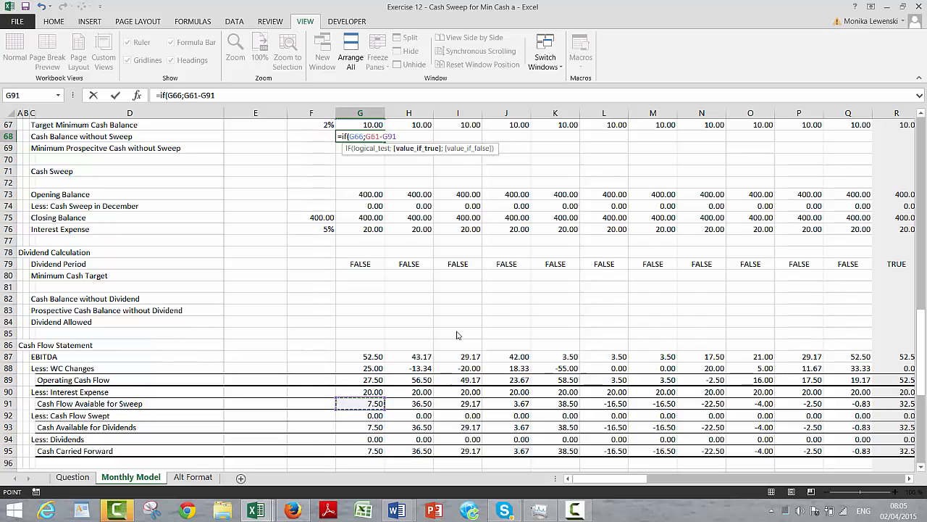
text(;)
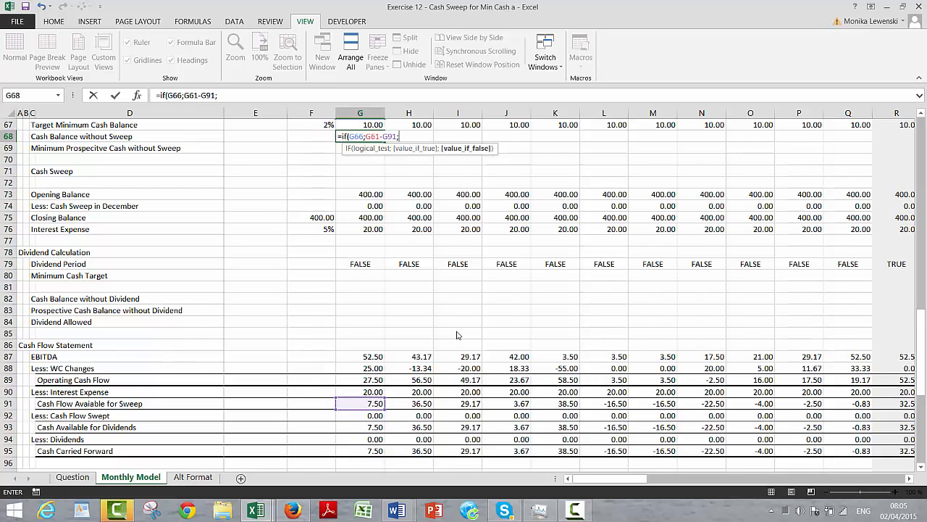
Step: Complete the IF formula in G68 with the false result F68+G91, the prior balance plus cash flow available for sweep
key(Left)
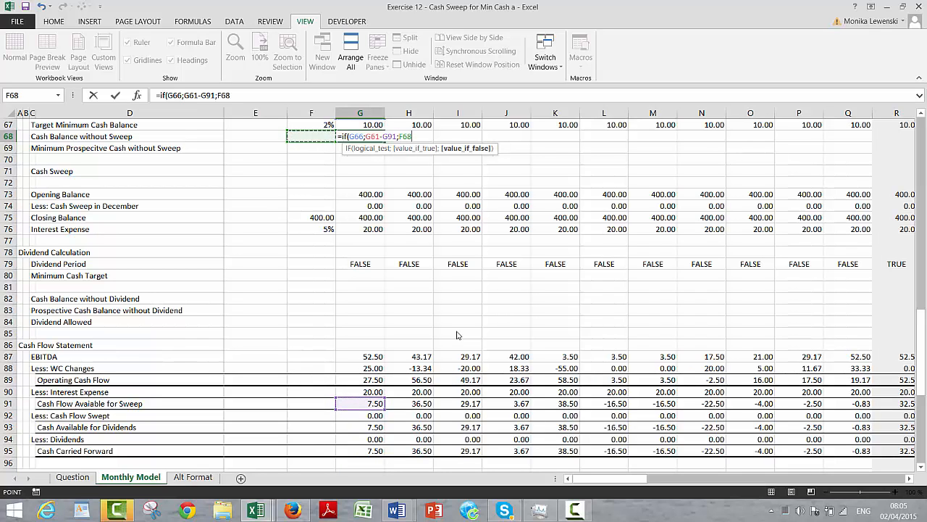
text(+)
key(Down)
key(Down)
key(Down)
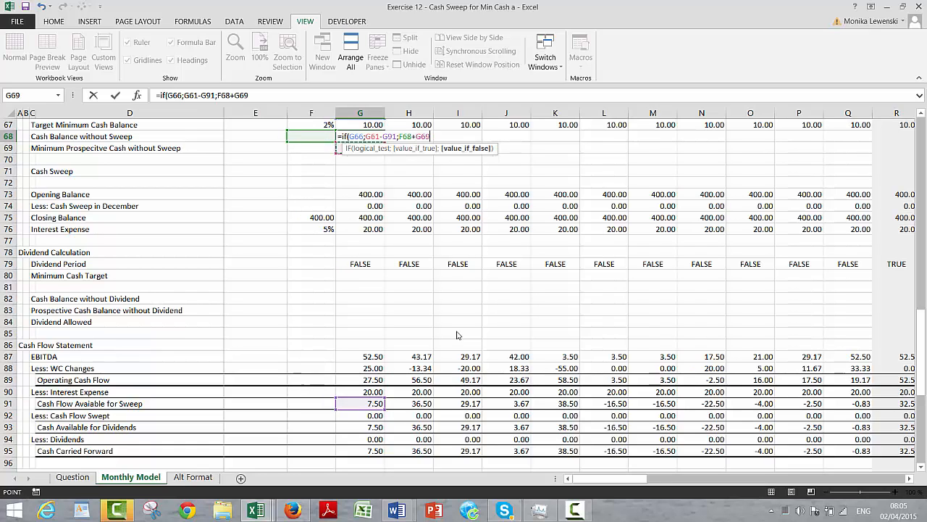
key(Down)
key(Down)
key(Down)
key(Down)
key(Down)
key(Down)
key(Down)
key(Down)
key(Down)
key(Down)
key(Down)
key(Down)
key(Down)
key(Down)
key(Down)
key(Down)
key(Down)
key(Down)
key(Down)
key(Down)
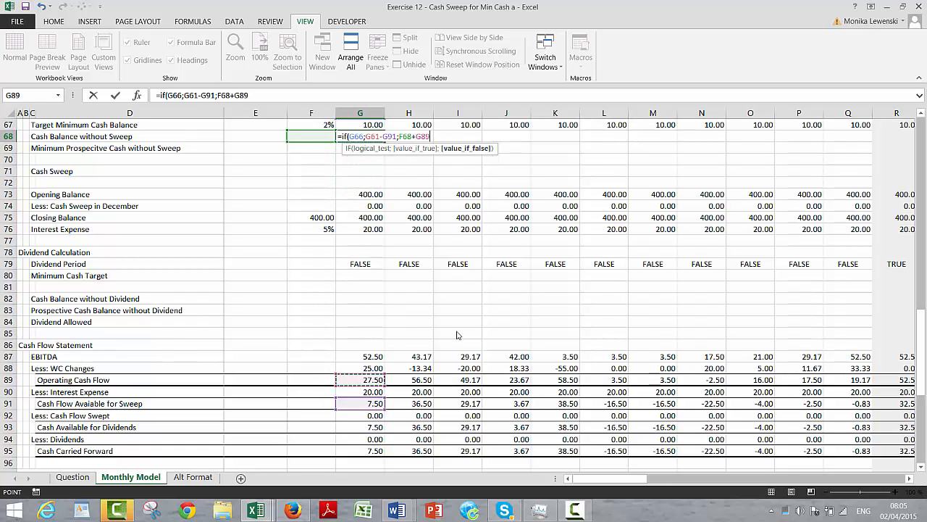
key(Down)
key(Up)
key(Up)
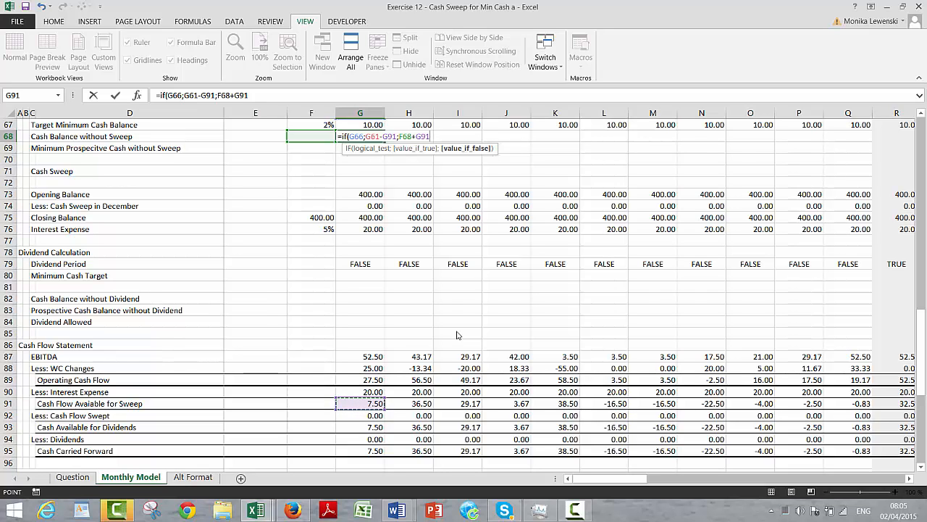
key(Return)
Step: Fill the G68 formula, with G61-G91 as its true result, across the monthly columns of the Cash Balance without Sweep row
key(Up)
key(Up)
key(Up)
key(Up)
key(Up)
key(Up)
key(Up)
key(Up)
key(Up)
key(Up)
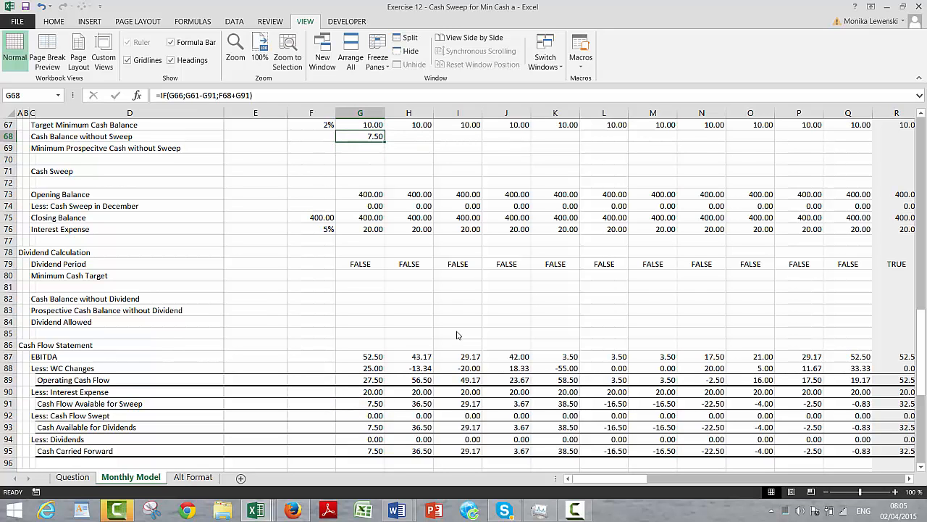
key(Down)
key(Down)
key(Down)
key(Down)
key(Down)
key(Down)
key(Down)
key(Down)
key(Down)
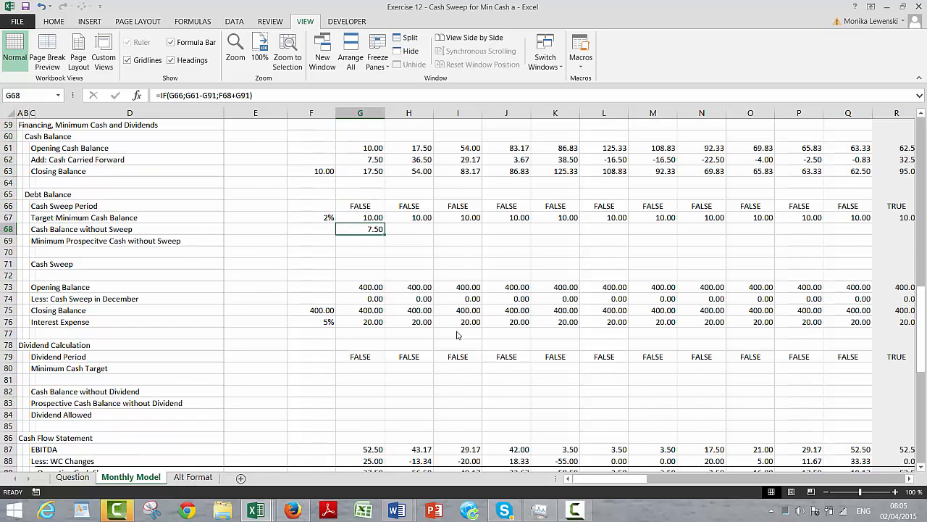
key(ctrl+shift+Right)
key(ctrl+r)
Step: Examine the Cash Balance without Sweep values in row 68 across the months around the sweep period in column R
key(Right)
key(Right)
key(Right)
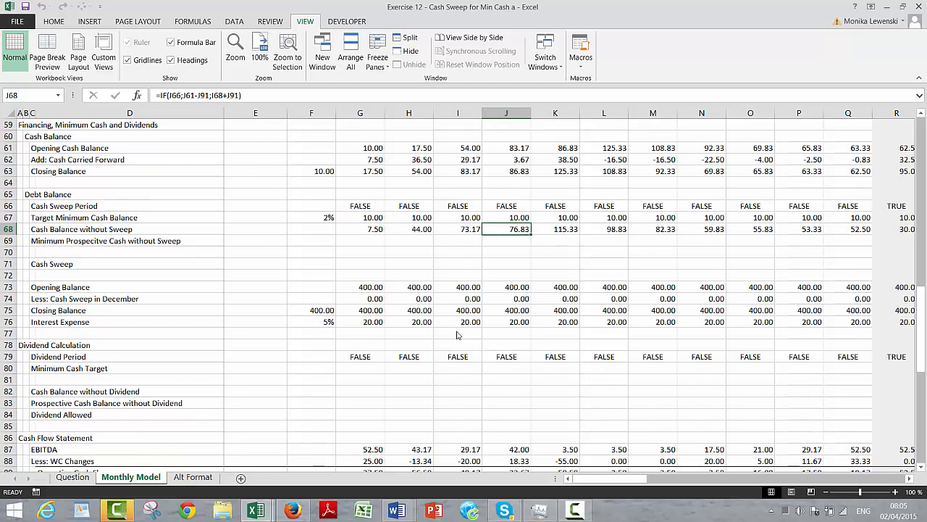
key(Right)
key(Right)
key(Right)
key(Right)
key(Right)
key(Right)
key(Right)
key(Right)
key(Right)
key(Right)
key(Right)
key(Right)
key(Left)
key(Left)
key(Left)
key(Left)
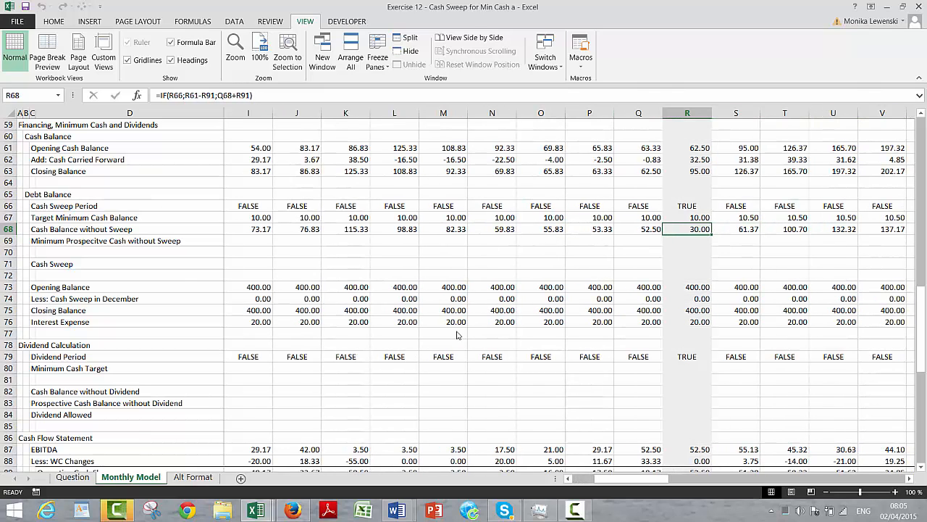
key(Left)
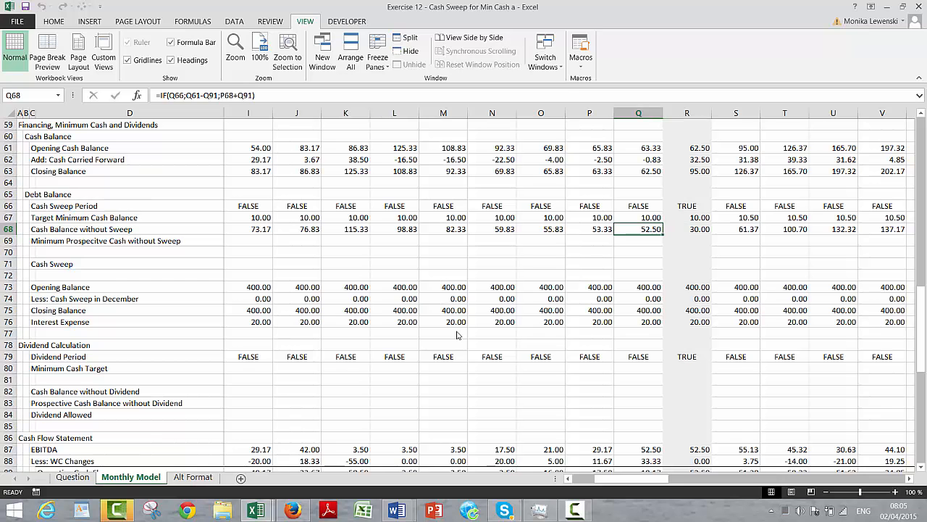
key(Right)
key(Left)
key(Left)
key(Left)
key(Left)
key(Left)
key(Left)
key(Left)
key(Left)
key(Left)
key(Left)
key(Left)
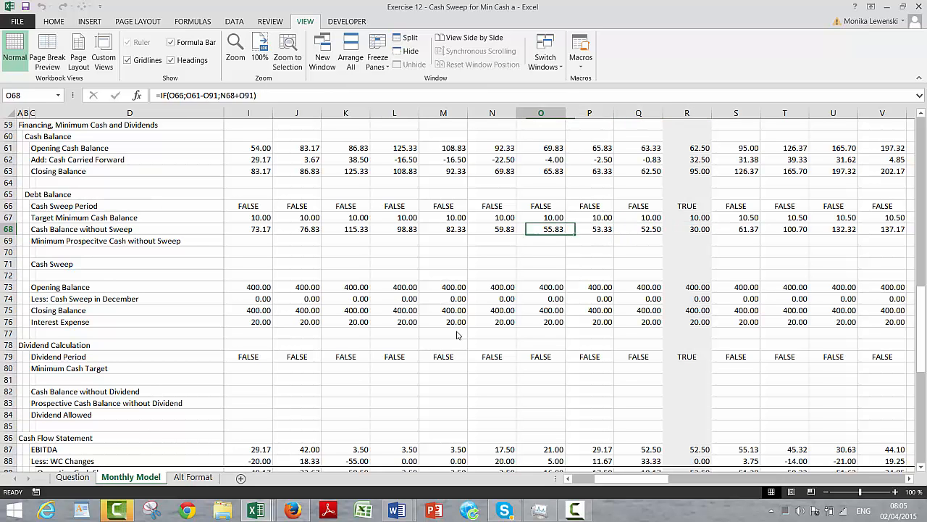
key(Left)
key(Left)
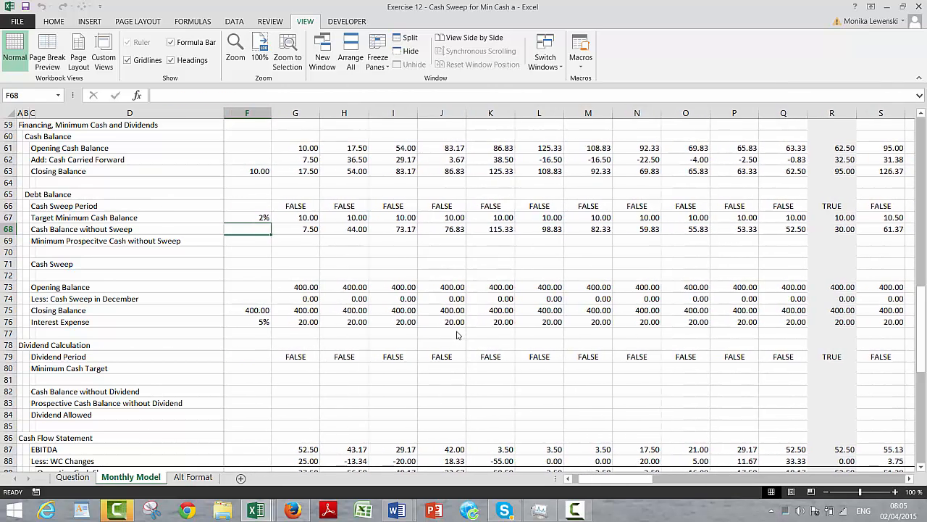
Step: Examine the R68 formula and its cell references for the first cash sweep period
key(Right)
key(Right)
key(Right)
key(Right)
key(Right)
key(Right)
key(Right)
key(Right)
key(Right)
key(Right)
key(Right)
key(Right)
key(Right)
key(Right)
key(Right)
key(Right)
key(Right)
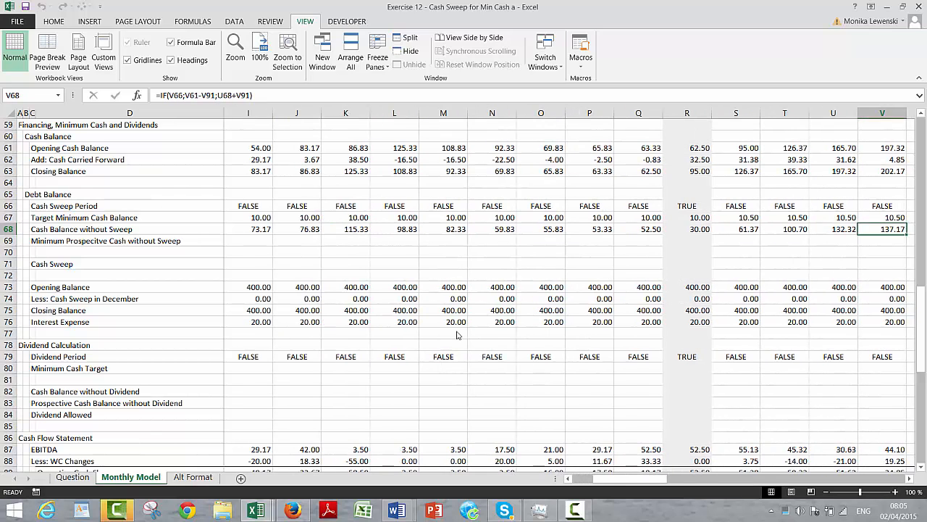
key(Left)
key(Left)
key(Left)
key(Left)
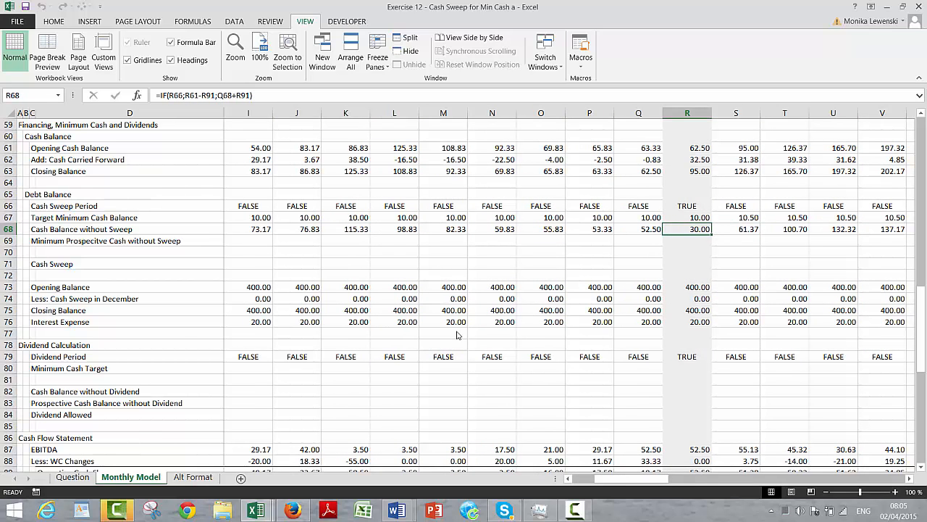
key(F2)
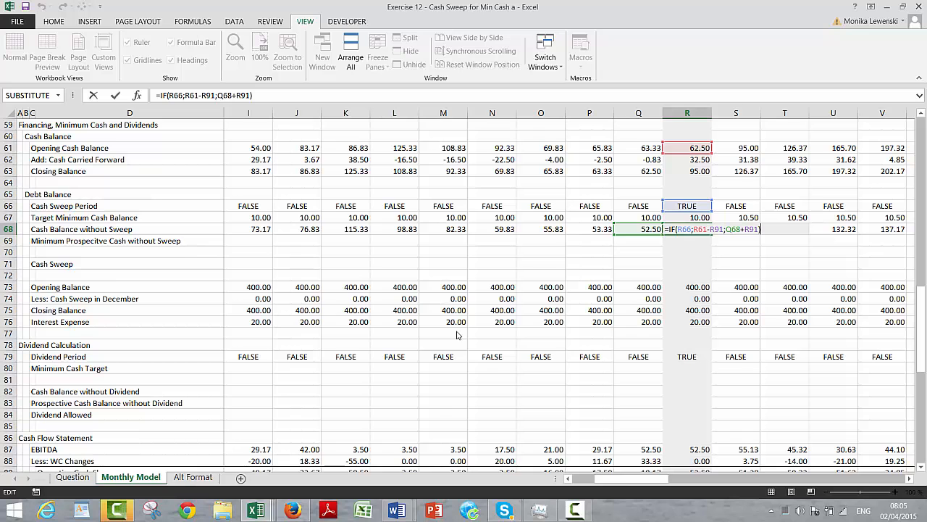
key(Return)
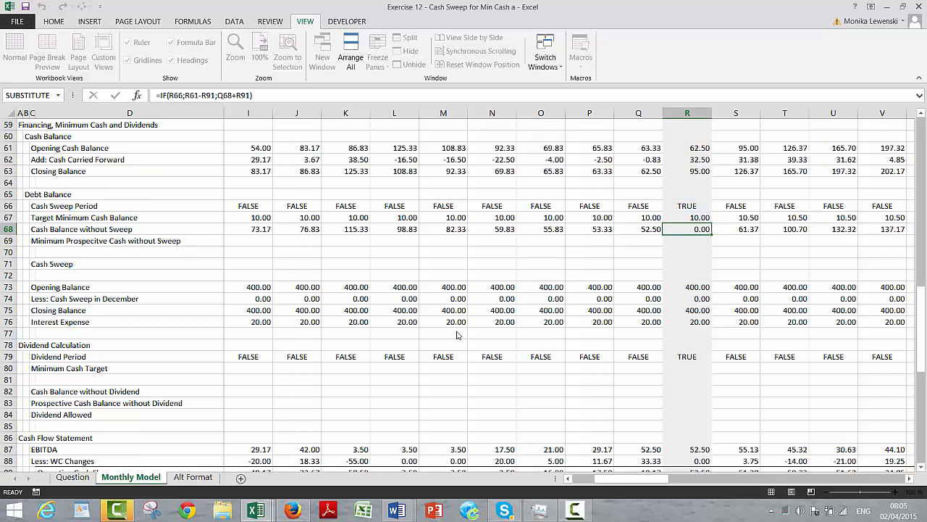
key(Up)
Step: Change the true result of the G68 formula to G61+G91 and fill the corrected formula across the monthly columns of row 68
key(ctrl+Left)
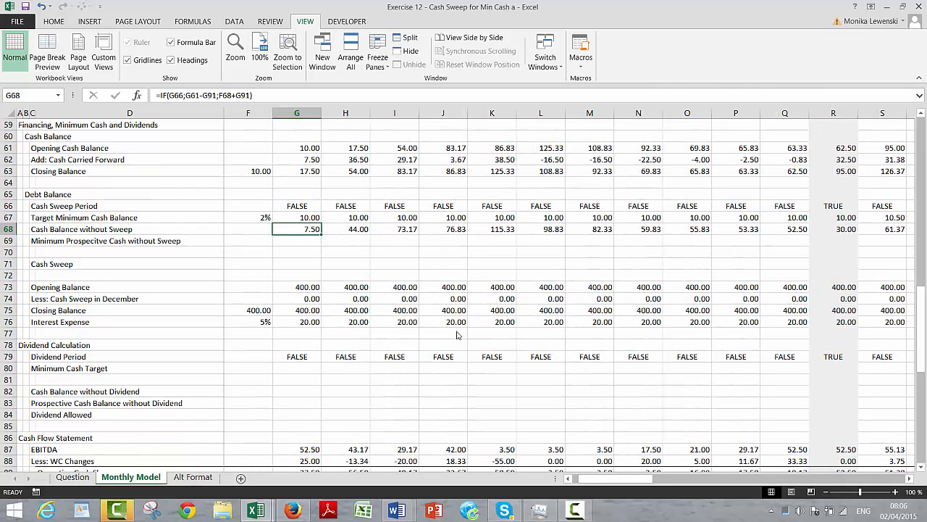
key(Left)
key(Right)
key(F1)
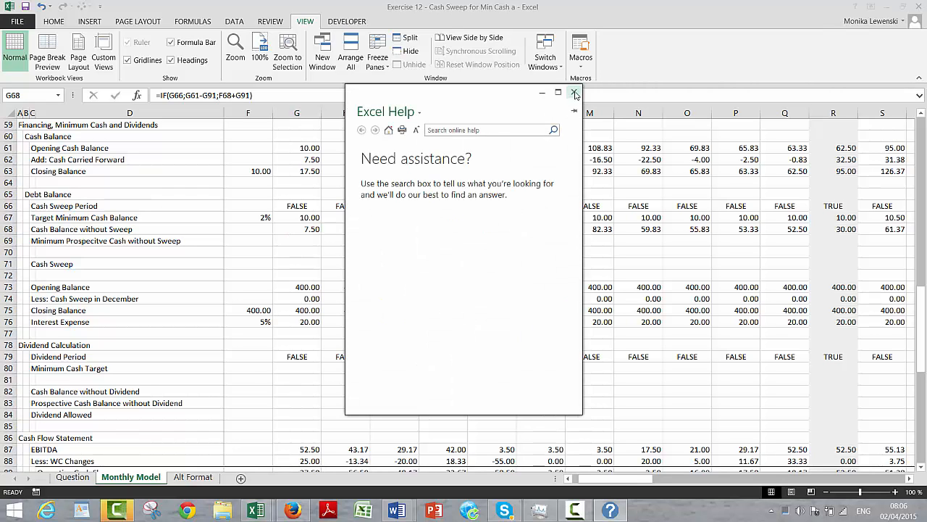
click(574, 92)
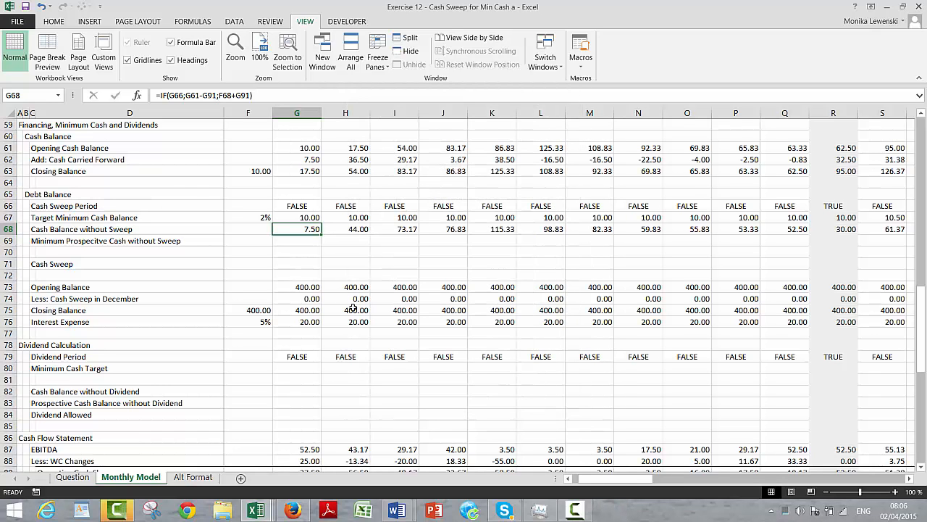
key(F2)
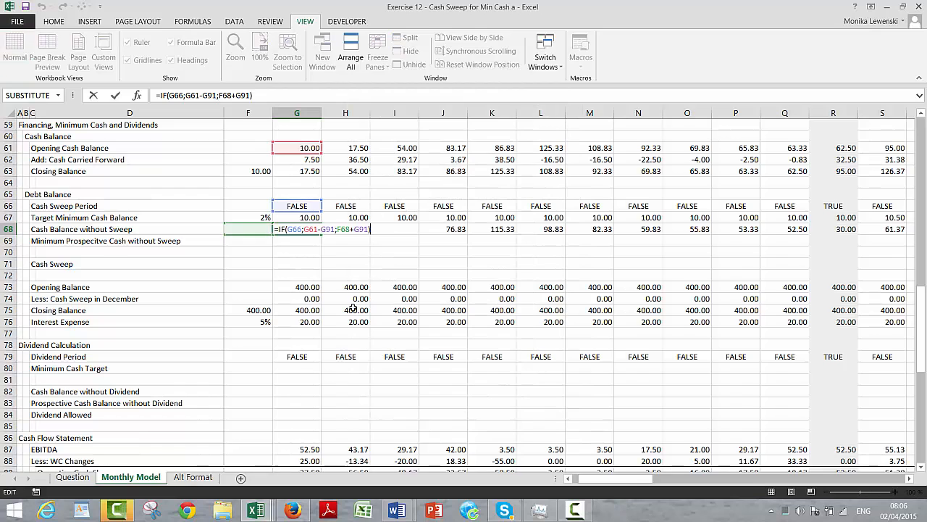
key(Left)
key(Left)
key(Left)
key(Left)
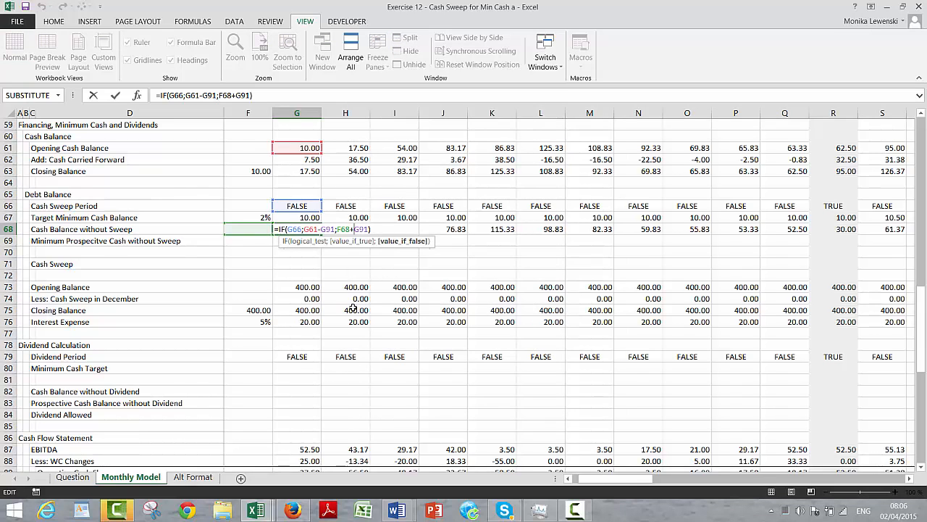
key(Left)
key(Left)
key(Left)
key(Left)
key(Left)
key(Left)
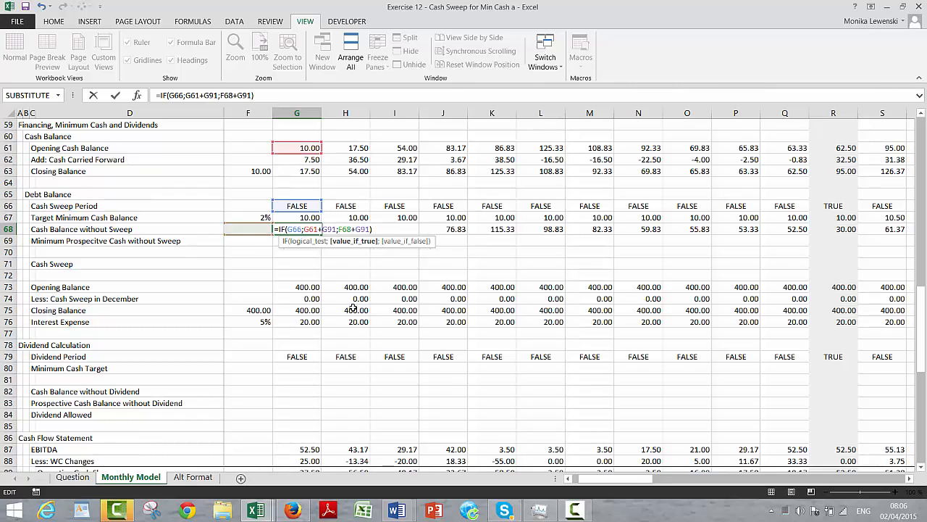
key(Return)
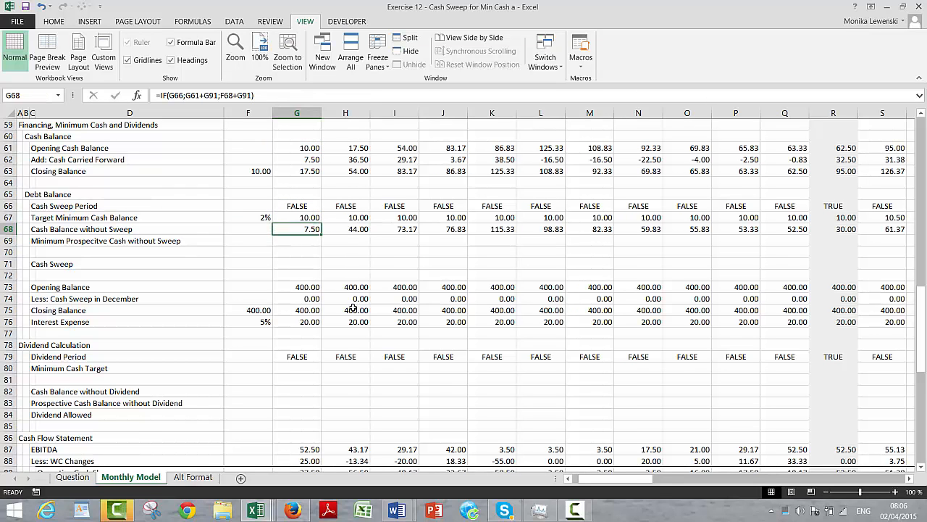
key(ctrl+shift+Right)
key(ctrl+r)
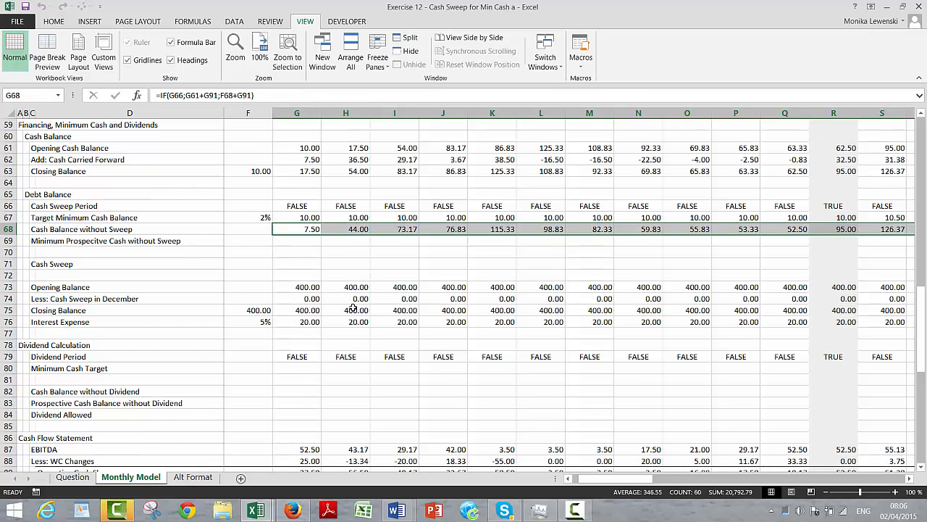
Step: Check the refilled Cash Balance without Sweep row across the months beyond the sweep period in column AD
key(Right)
key(Right)
key(Right)
key(Right)
key(Right)
key(Right)
key(Right)
key(Right)
key(Right)
key(Right)
key(Right)
key(Right)
key(Right)
key(Right)
key(Right)
key(Right)
key(Right)
key(Right)
key(Right)
key(Right)
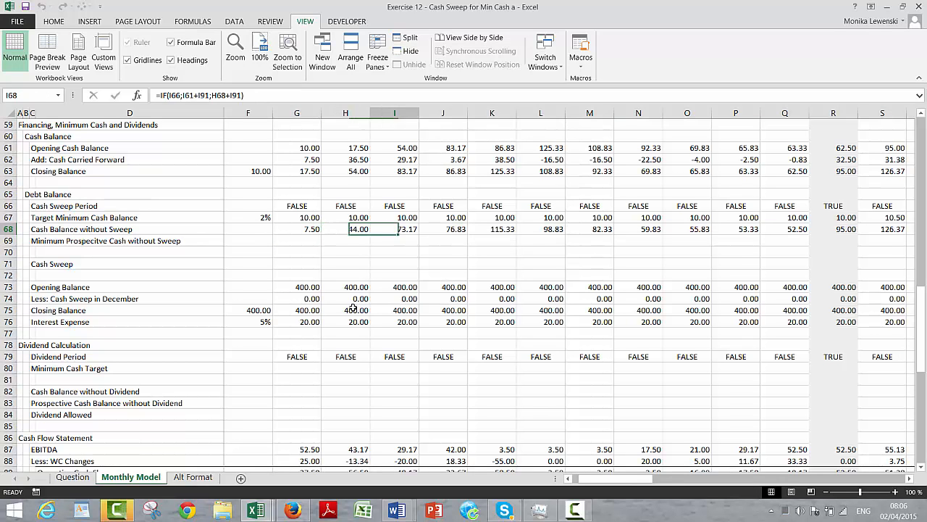
key(Right)
key(Right)
key(Left)
key(Left)
key(Left)
key(Left)
key(Left)
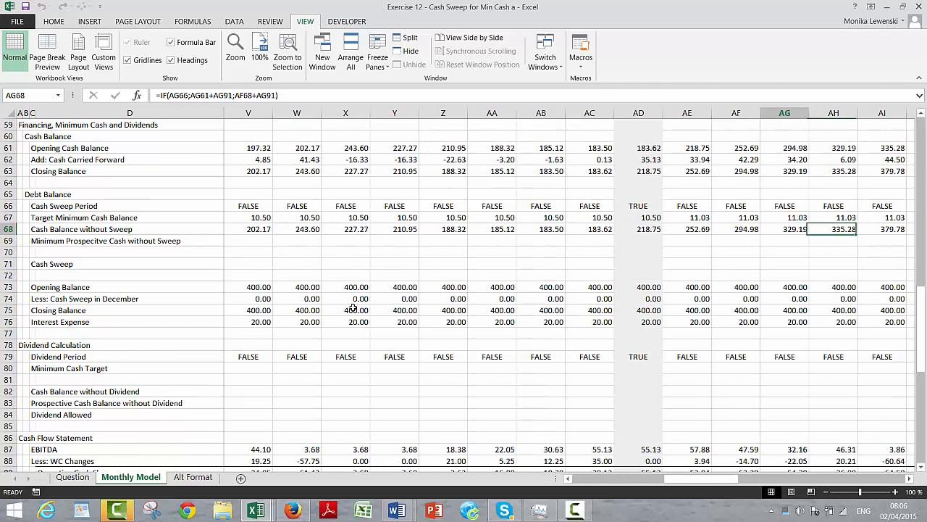
Step: Examine the Cash Balance without Sweep values in row 68 through the sweep periods in columns AP and BB
key(Right)
key(Right)
key(Right)
key(Right)
key(Right)
key(Right)
key(Right)
key(Right)
key(Right)
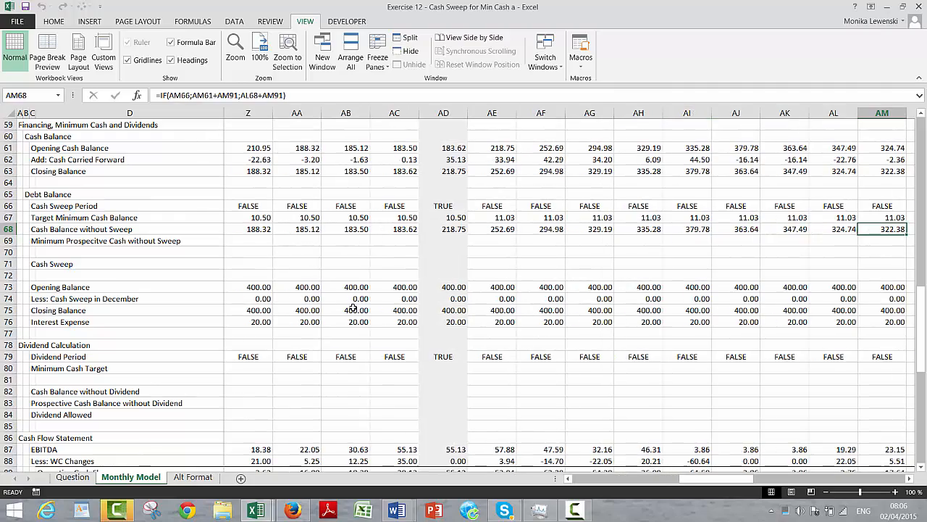
key(Right)
key(Right)
key(Right)
key(Right)
key(Right)
key(Right)
key(Right)
key(Right)
key(Right)
key(Right)
key(Right)
key(Right)
key(Right)
key(Right)
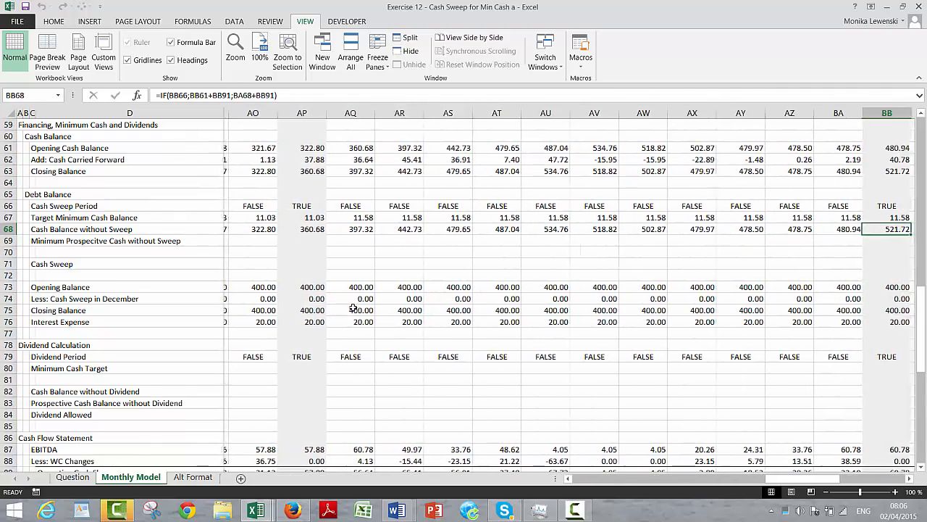
Step: Review the Cash Balance without Sweep values in row 68 back through the earlier months around the first sweep period
key(Left)
key(Left)
key(Left)
key(Left)
key(Left)
key(Left)
key(Left)
key(Left)
key(Left)
key(Left)
key(Left)
key(Left)
key(Left)
key(Left)
key(Left)
key(Left)
key(Left)
key(Left)
key(Left)
key(Left)
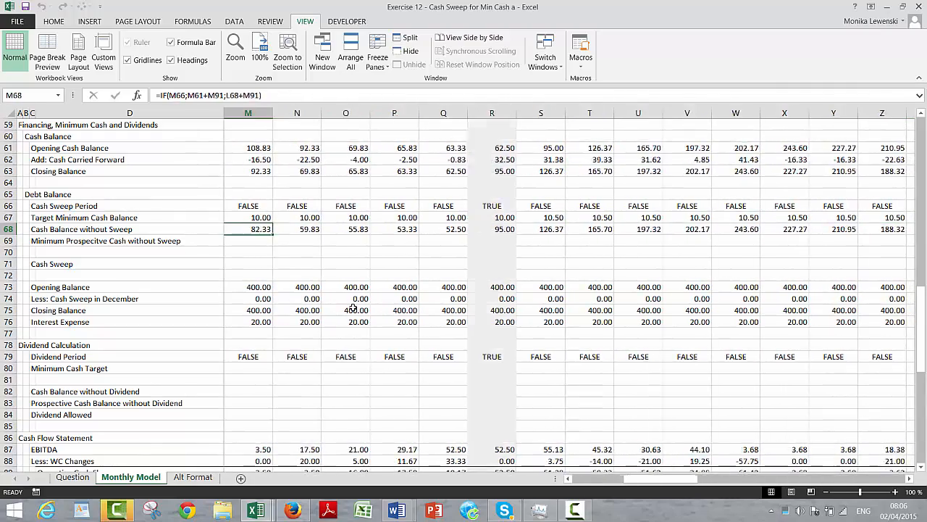
key(Right)
key(Right)
key(Right)
key(Right)
key(Right)
key(Right)
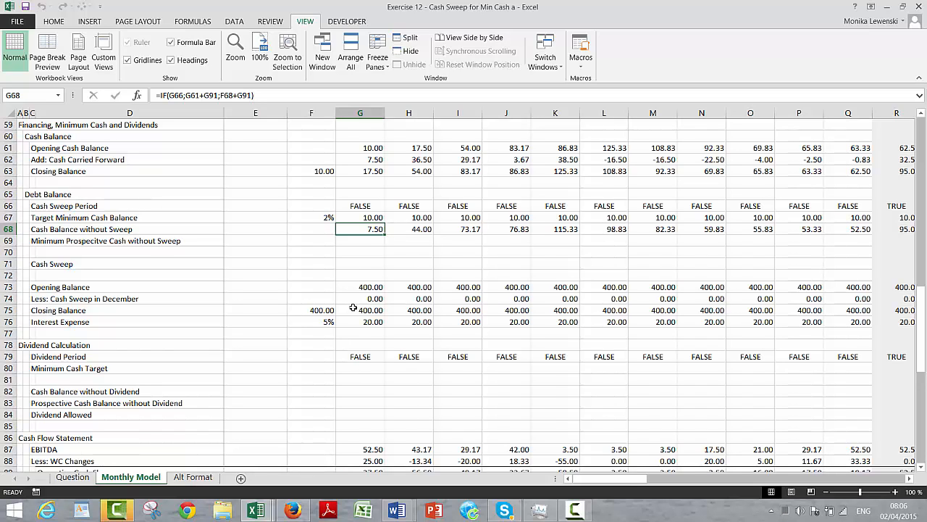
Step: Begin an IF formula in G69 for the minimum prospective cash, testing the Cash Sweep Period flag in G66
key(Down)
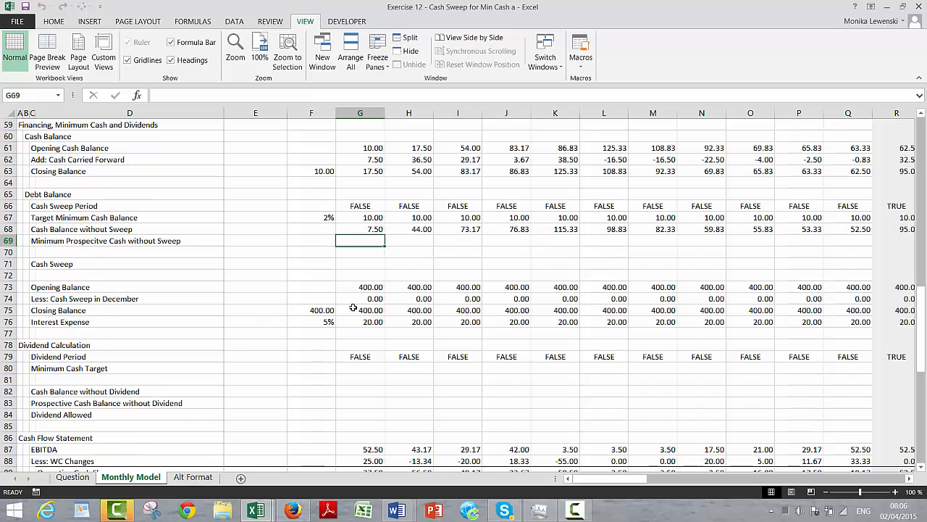
key(Left)
key(Left)
key(Left)
key(Left)
key(Right)
key(Right)
key(Right)
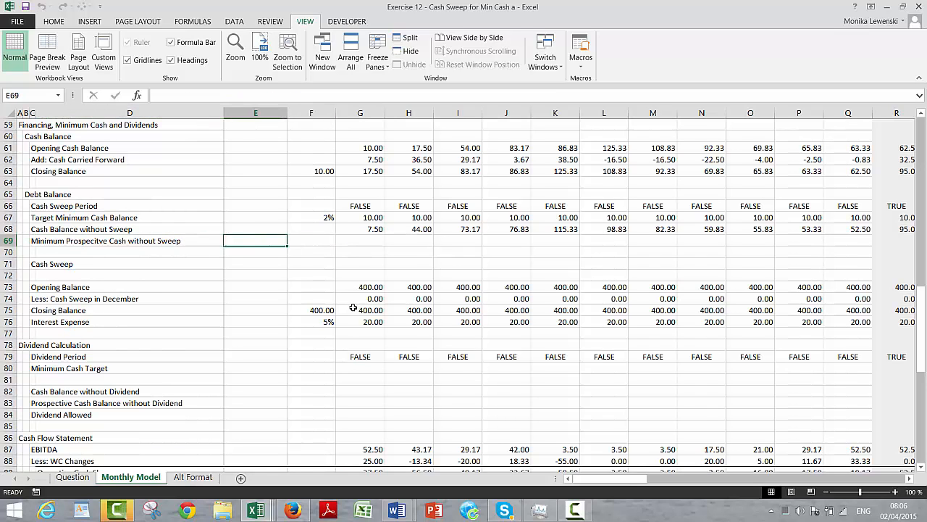
key(Right)
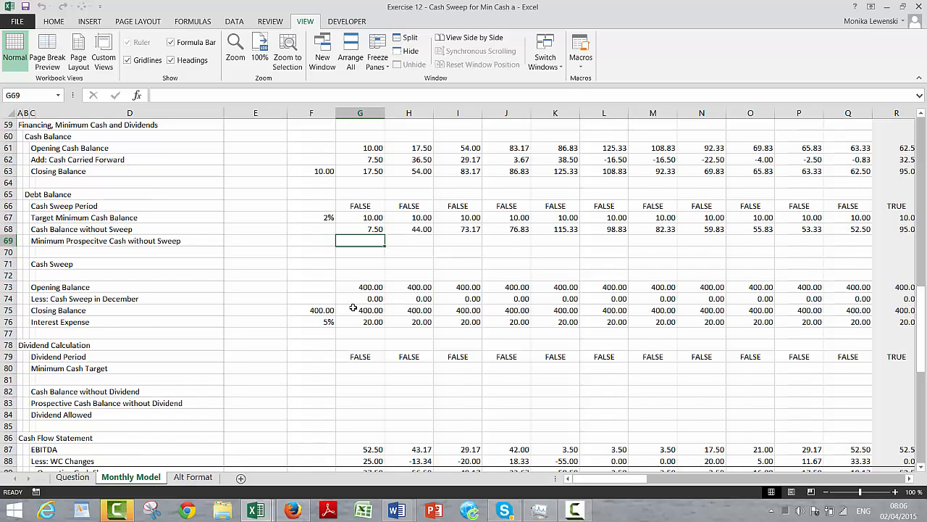
text(=)
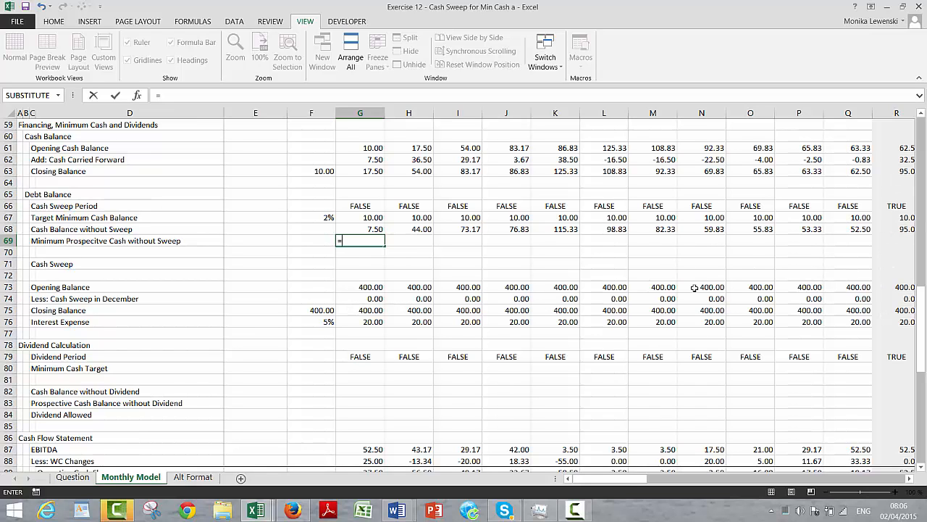
text(if)
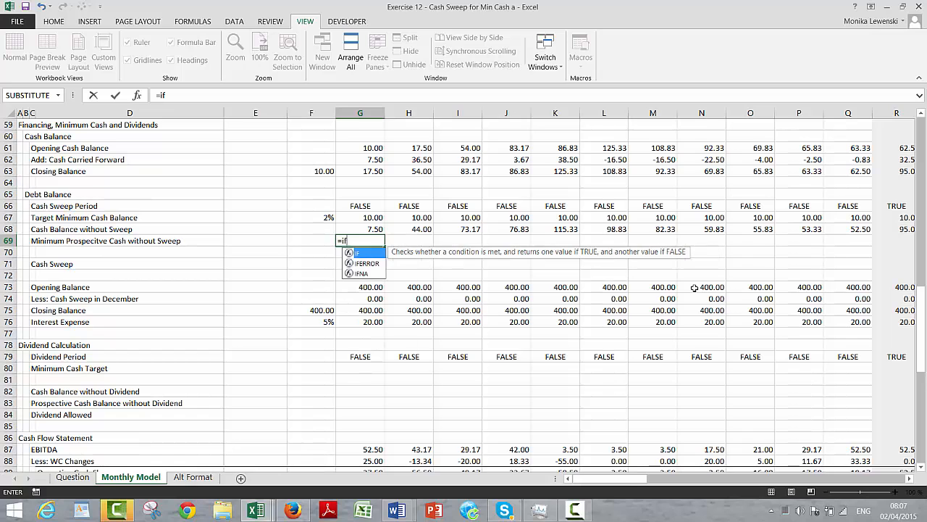
text(()
key(Up)
key(Up)
key(Up)
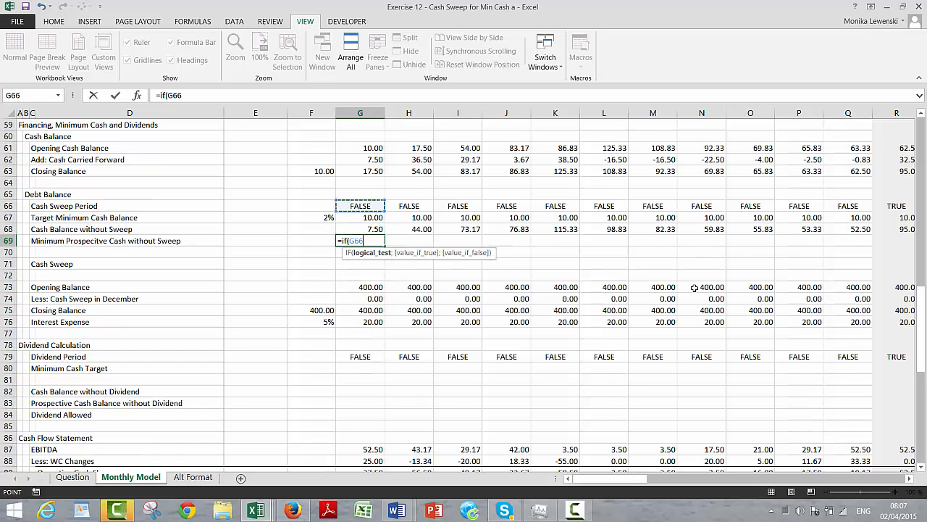
text(;)
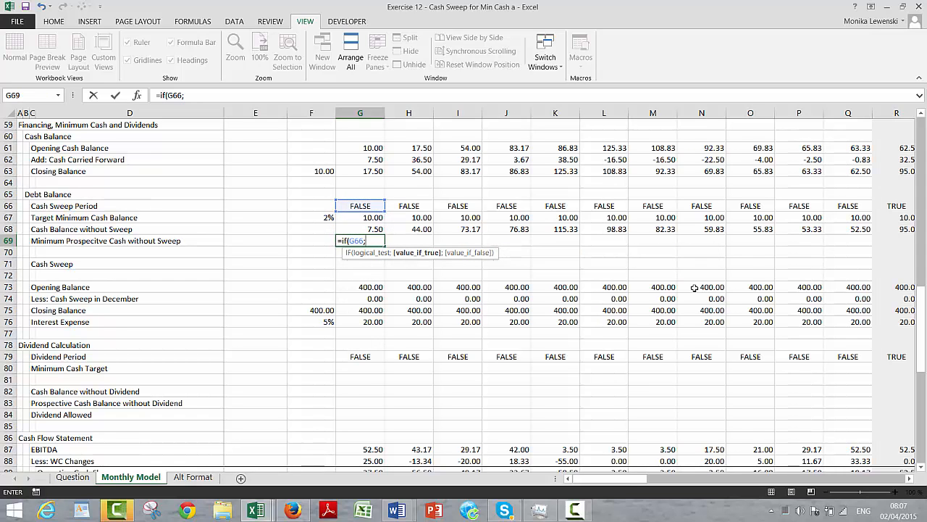
Step: Complete the G69 formula with MIN(G68:R68) as the true result and fill it across the monthly columns of row 69
text(min()
key(Up)
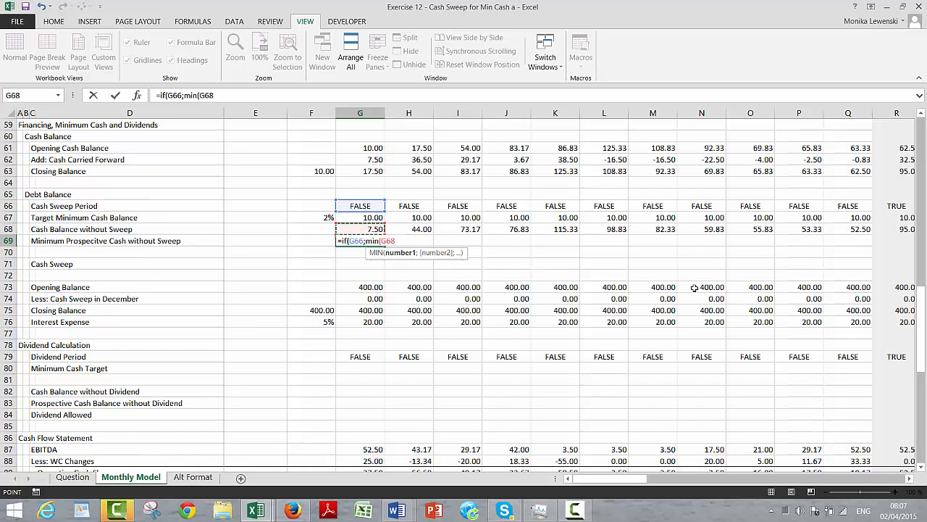
key(shift+Right)
key(shift+Right)
key(shift+Right)
key(shift+Right)
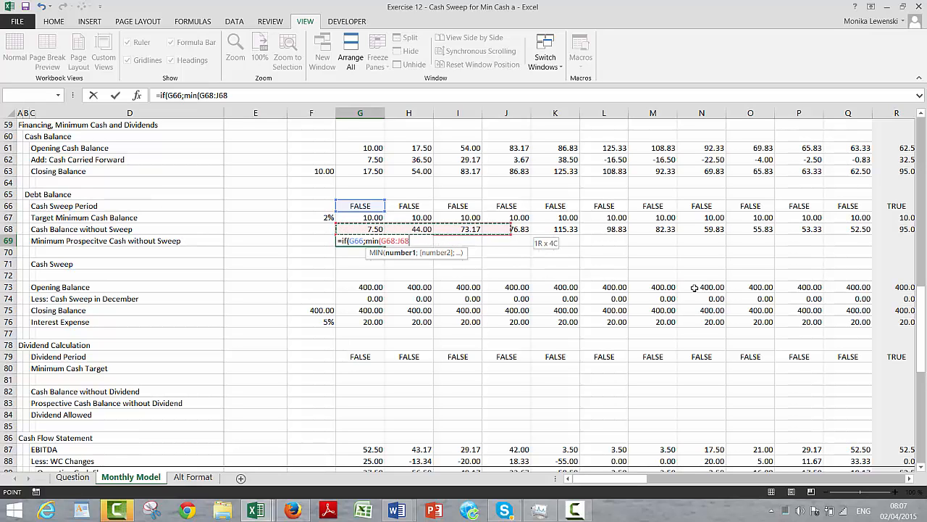
key(shift+Right)
key(shift+Right)
key(shift+Right)
key(shift+Right)
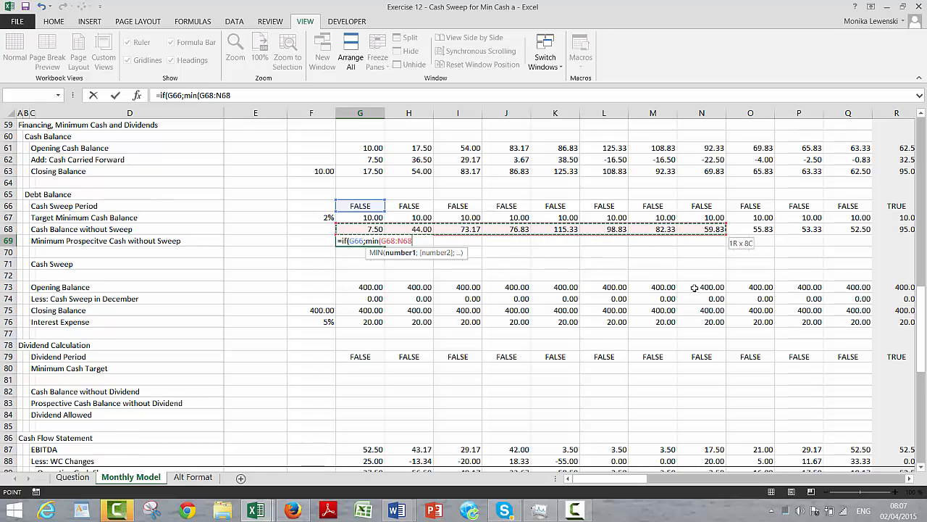
key(shift+Right)
key(shift+Right)
key(shift+Right)
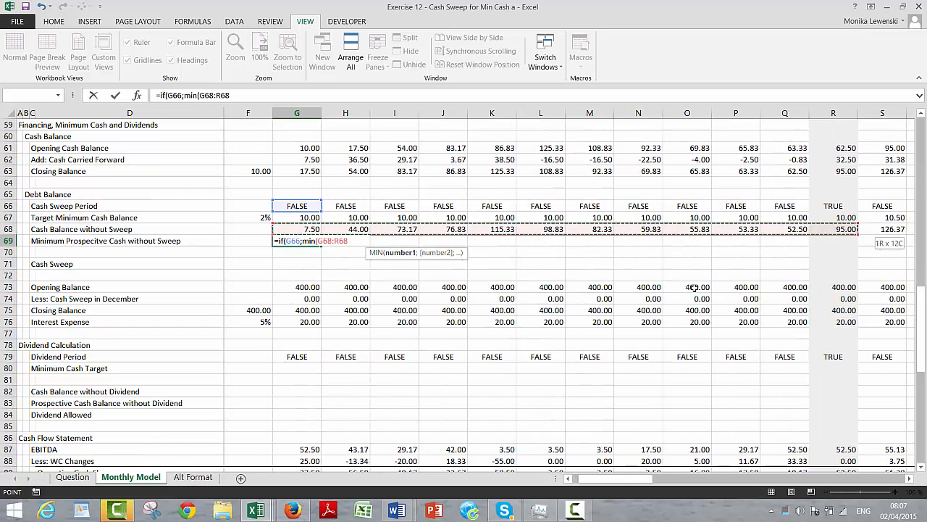
key(Return)
key(Return)
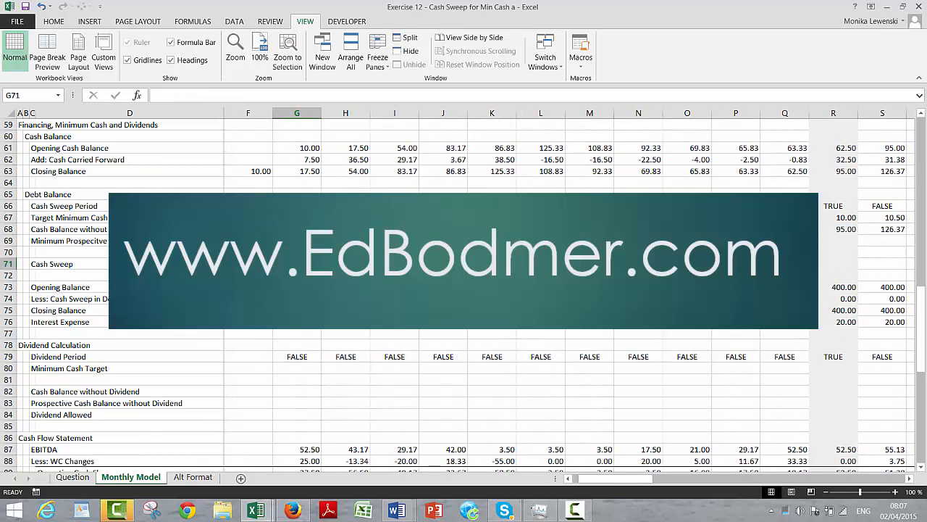
key(ctrl+shift+r)
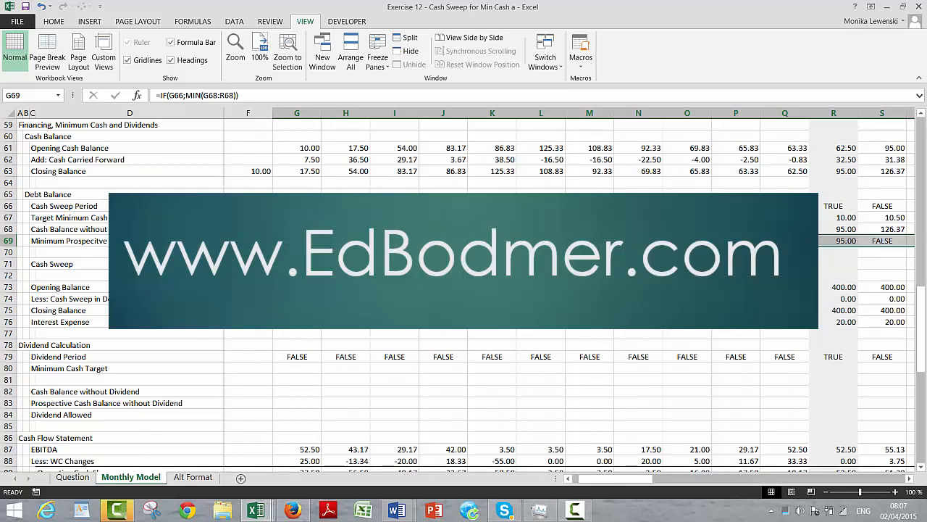
Step: Check the filled Minimum Prospective Cash without Sweep formulas and values in row 69 up to the sweep period in column R
key(Right)
key(Right)
key(Right)
key(Right)
key(Right)
key(Right)
key(Right)
key(Right)
key(Right)
key(Right)
key(Right)
key(Right)
key(Right)
key(Right)
key(Right)
key(Right)
key(Right)
key(Right)
key(Right)
key(Right)
key(Right)
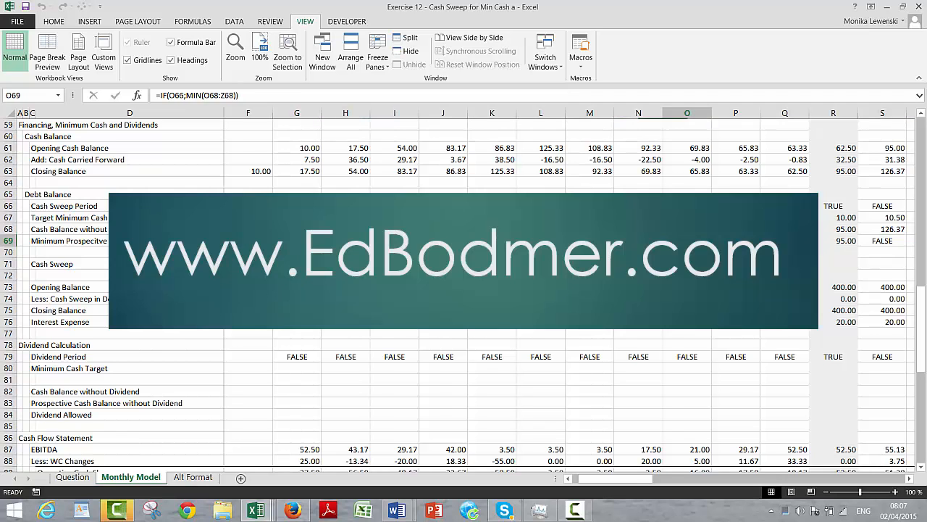
key(Left)
key(Left)
key(Left)
key(Left)
key(Left)
key(Left)
key(Left)
key(Left)
key(Left)
key(Left)
key(Left)
key(Right)
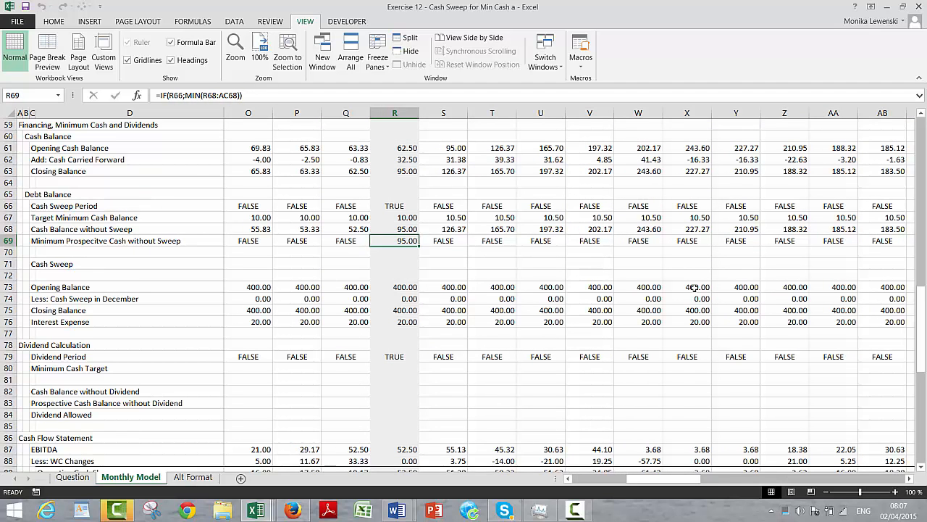
Step: Examine the sweep flag, target minimum cash and cash balance above the minimum prospective cash in column R
key(Up)
key(Up)
key(Up)
key(Up)
key(Up)
key(Down)
key(Down)
key(Down)
key(Down)
key(Down)
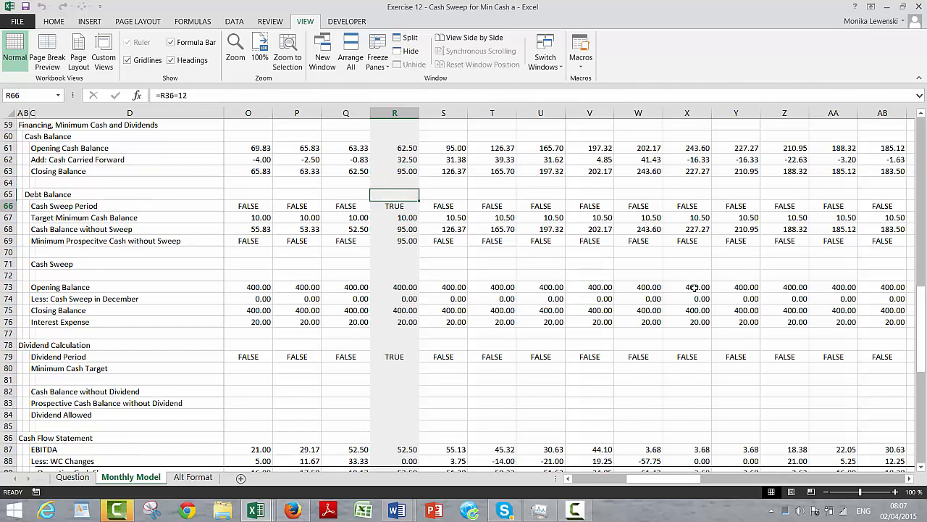
Step: Examine the Minimum Prospective Cash without Sweep values in row 69 across the months following column R
key(Right)
key(Right)
key(Right)
key(Right)
key(Right)
key(Right)
key(Right)
key(Right)
key(Right)
key(Right)
key(Right)
key(Right)
key(Right)
key(Right)
key(Right)
key(Right)
key(Right)
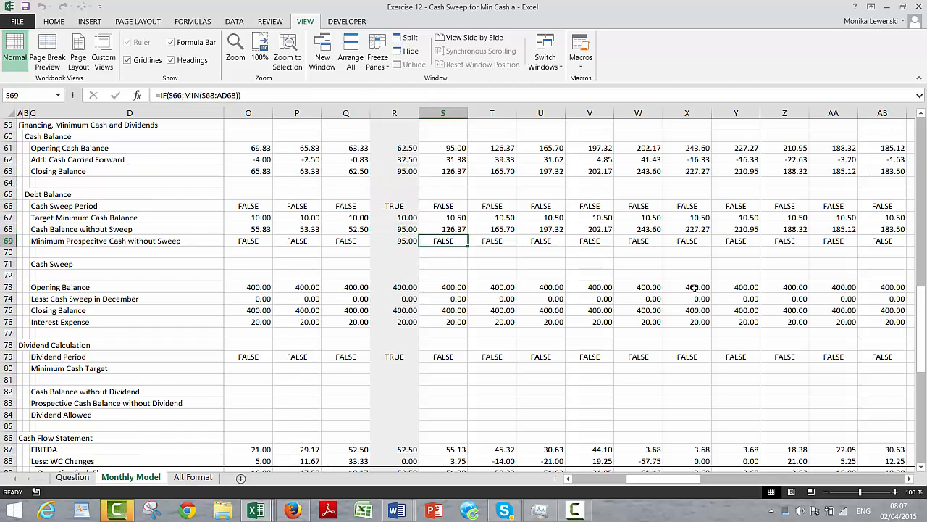
Step: Check the Minimum Prospective Cash without Sweep values in row 69 around the next sweep period in column AD
key(Left)
key(Left)
key(Left)
key(Left)
key(Left)
key(Left)
key(Left)
key(Left)
key(Left)
key(Left)
key(Left)
key(Left)
key(Left)
key(Left)
key(Left)
key(Left)
key(Left)
key(Left)
key(Left)
key(Left)
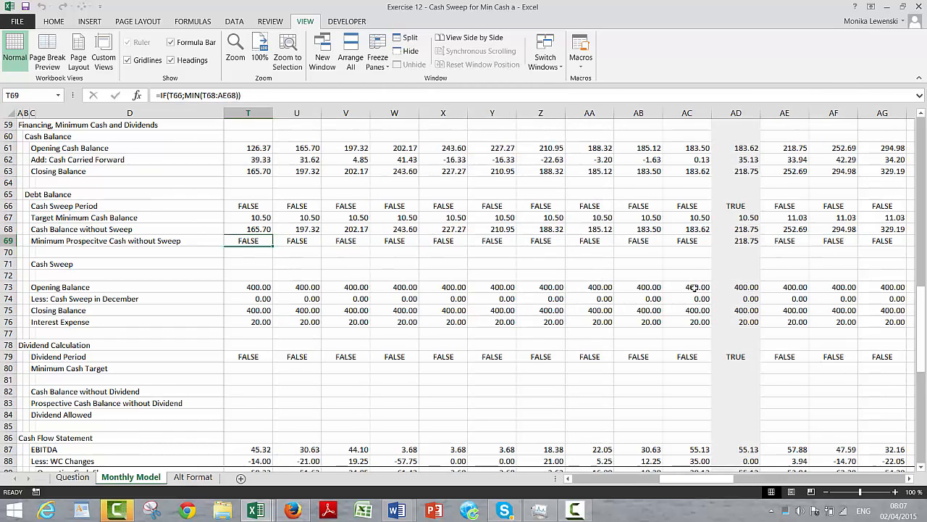
Step: Enter the Cash Sweep formula =G69-G67 in G71, subtracting the target minimum cash from the minimum prospective cash
key(Down)
key(Down)
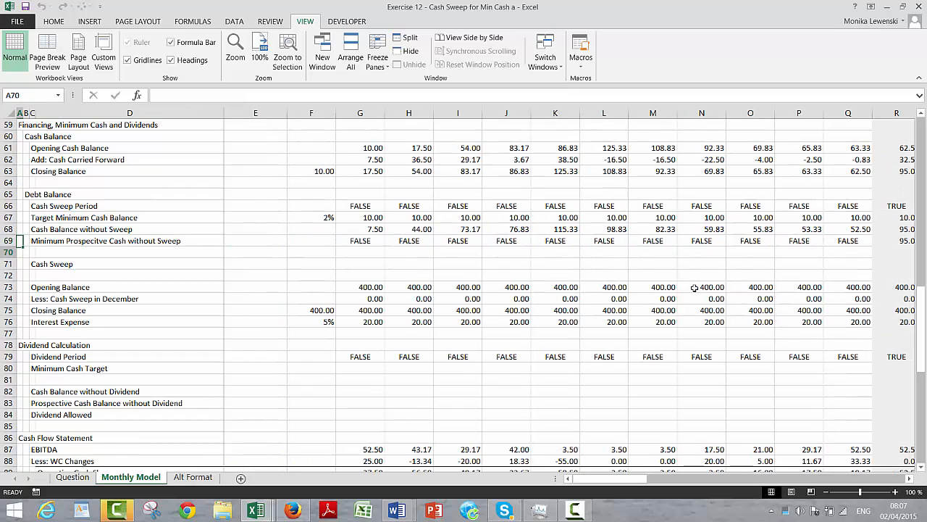
key(Right)
key(Right)
key(Right)
key(Right)
key(Right)
key(Right)
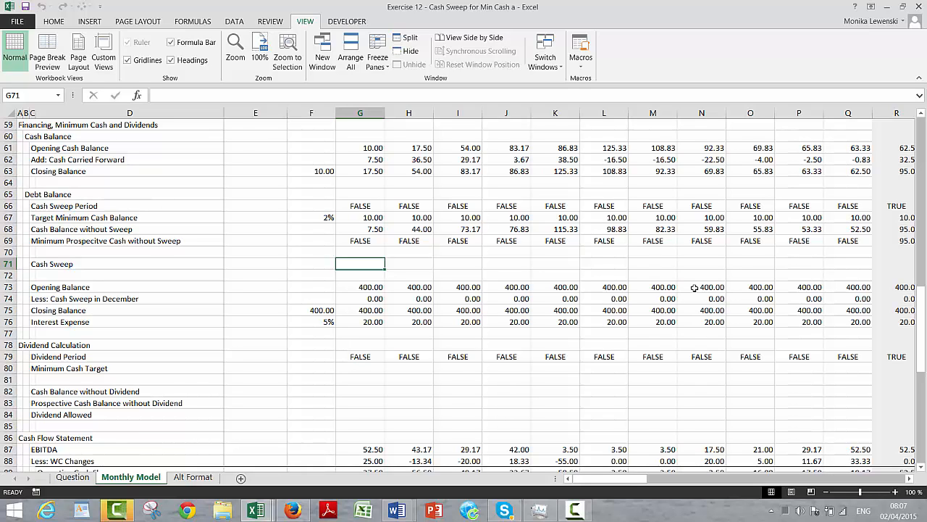
text(=)
key(Up)
key(Up)
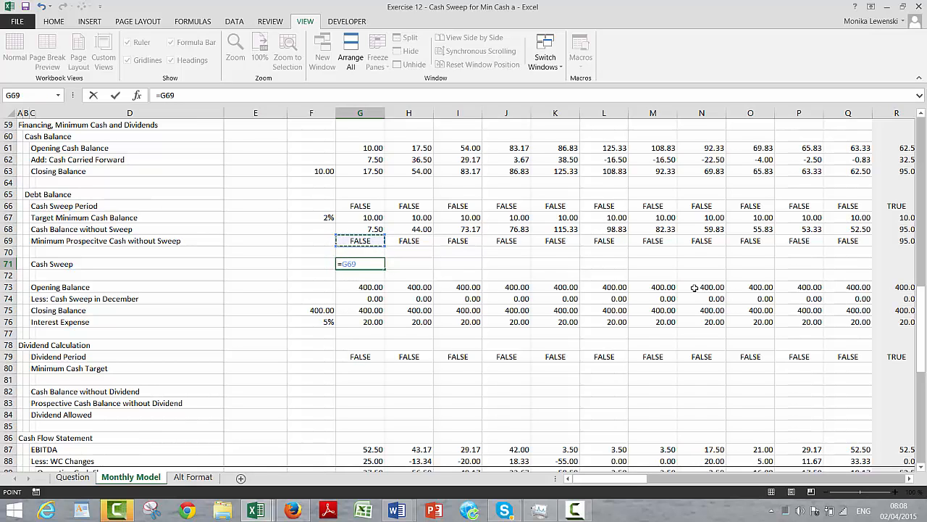
key(Up)
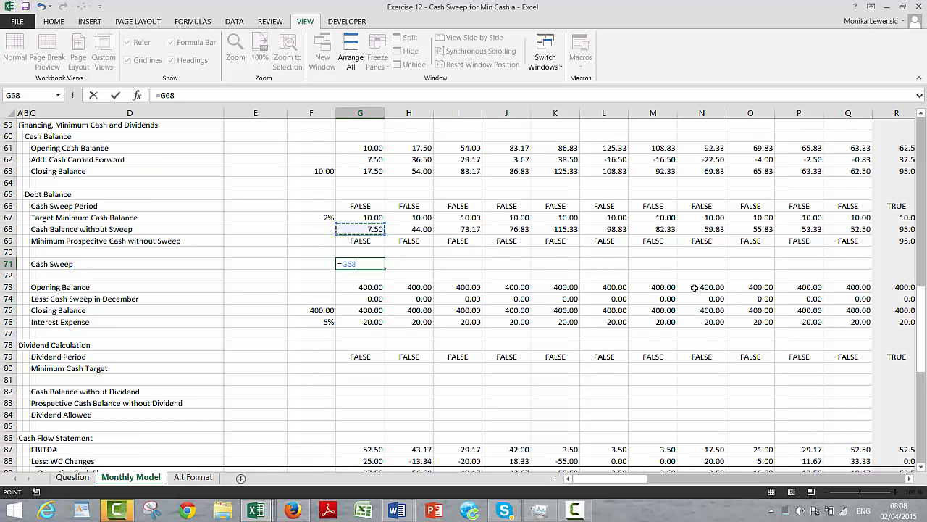
key(Down)
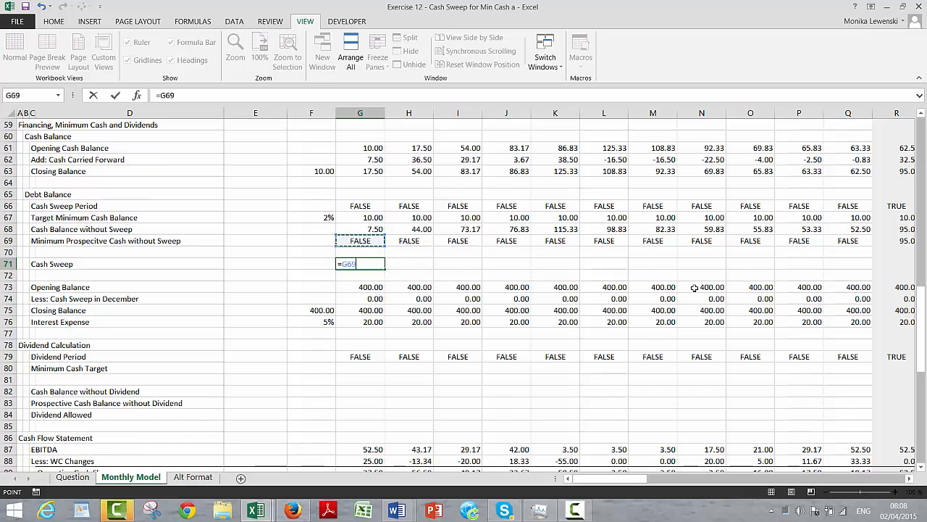
text(-)
key(Up)
key(Up)
key(Up)
key(Up)
key(Return)
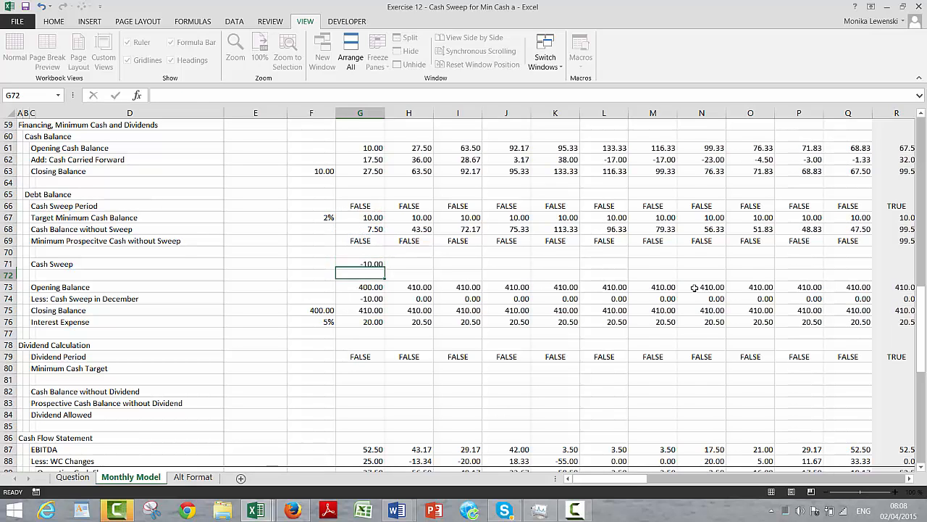
Step: Make the G71 formula conditional on the sweep flag as =IF(G66;G69-G67) and fill it across the monthly columns of row 71
key(Up)
key(F2)
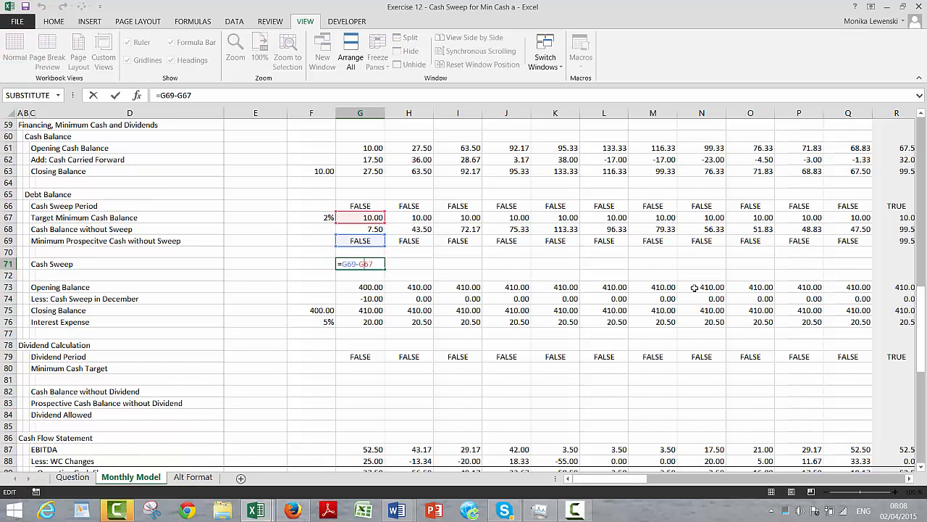
text(if)
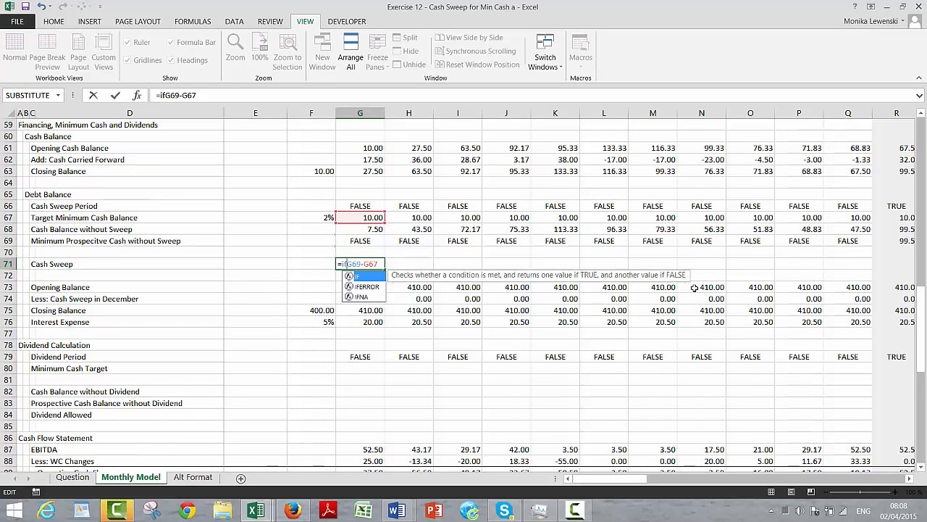
text(()
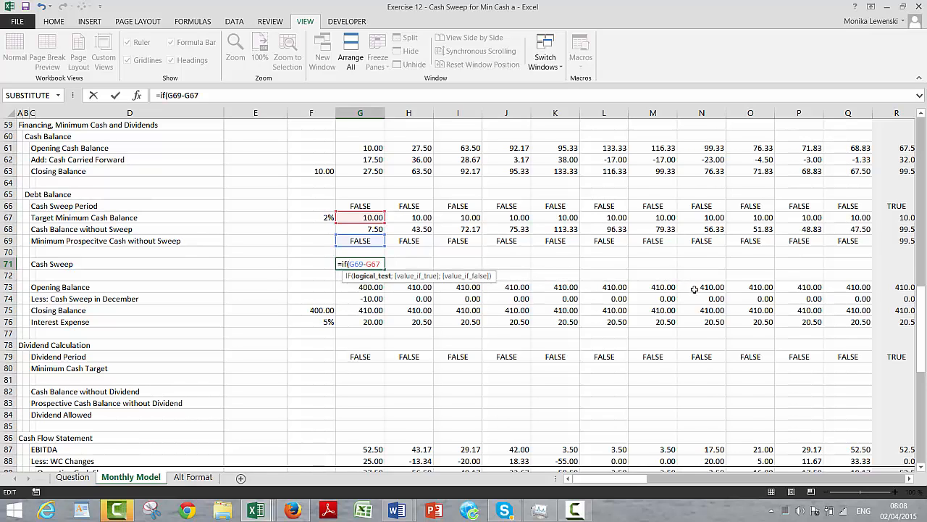
click(356, 206)
text(;)
key(ctrl+Return)
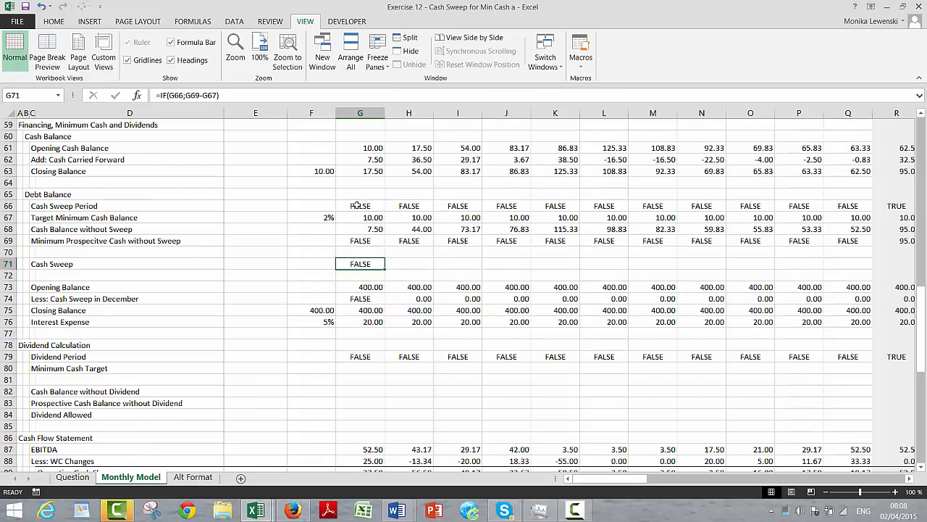
key(shift+ctrl+Right)
key(ctrl+r)
Step: Examine the filled Cash Sweep formulas in row 71 and the circular reference arrows around the sweep period in column R
key(Right)
key(Right)
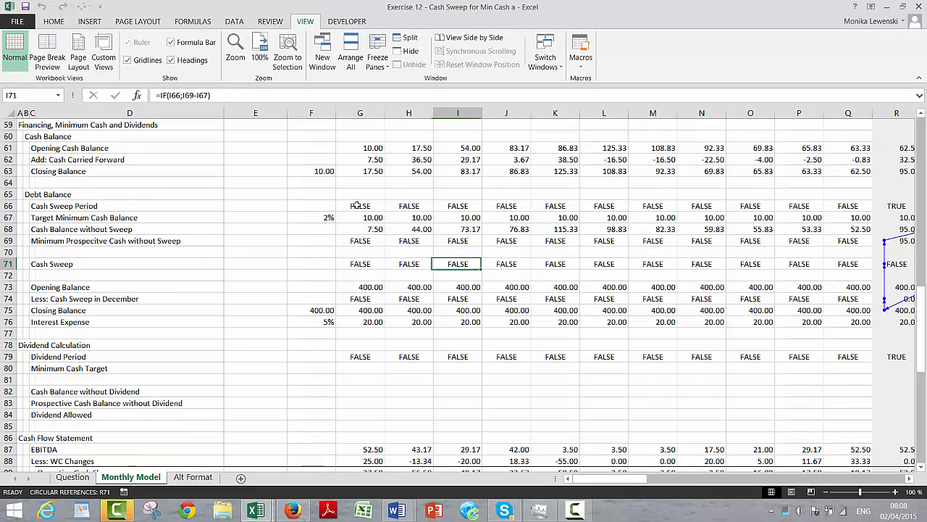
key(Right)
key(Right)
key(Right)
key(Right)
key(Right)
key(Right)
key(Right)
key(Right)
key(Right)
key(Right)
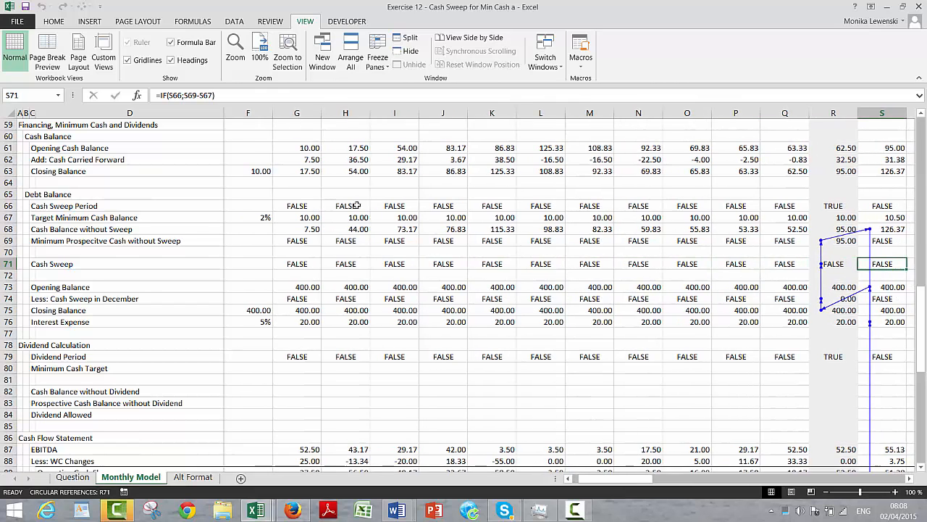
key(Right)
key(Right)
key(Left)
key(Left)
key(Left)
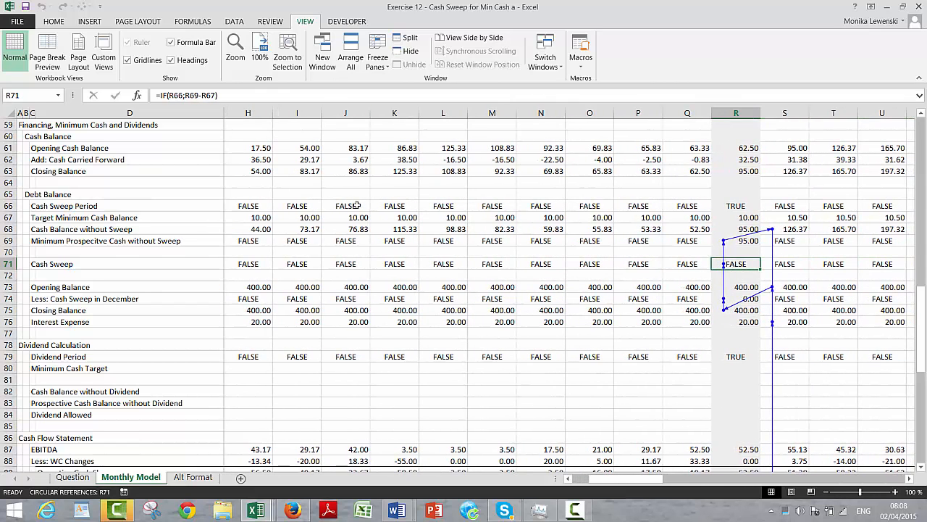
key(Left)
key(Right)
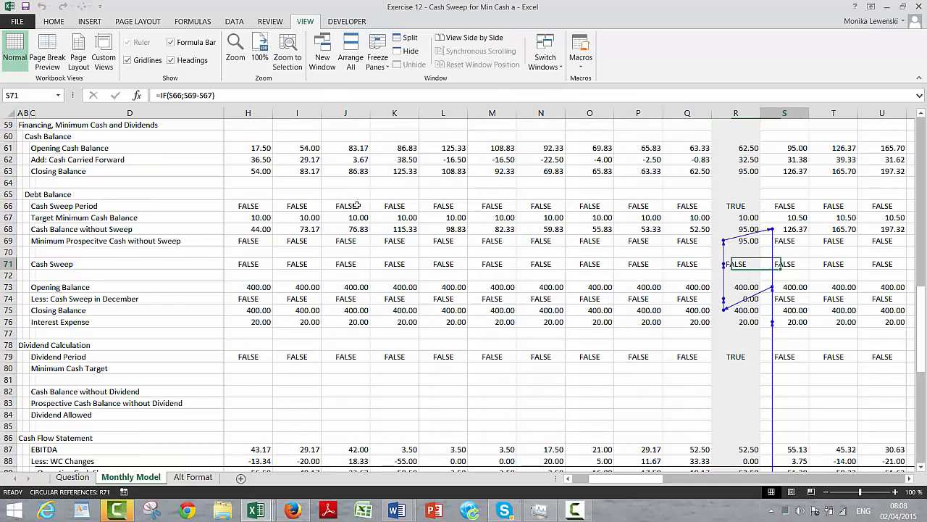
key(Right)
key(Right)
key(Left)
key(Left)
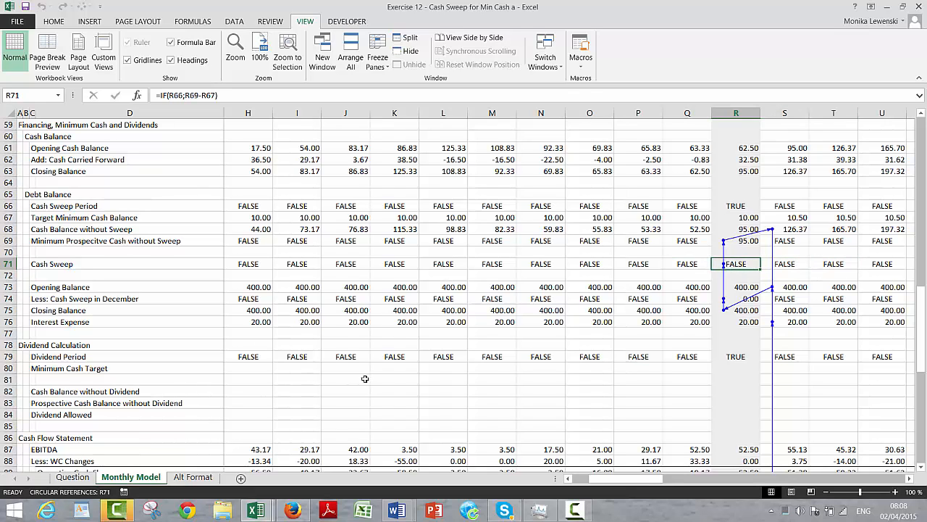
click(574, 510)
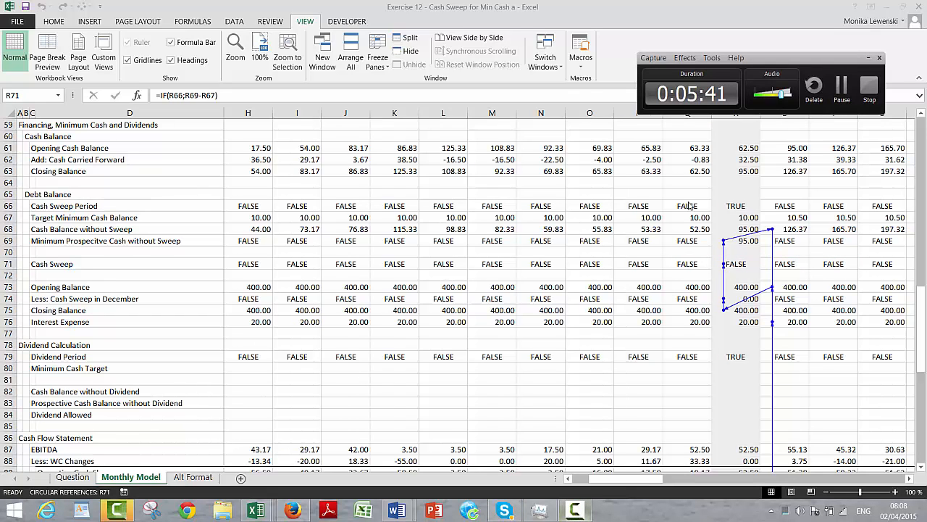
click(843, 87)
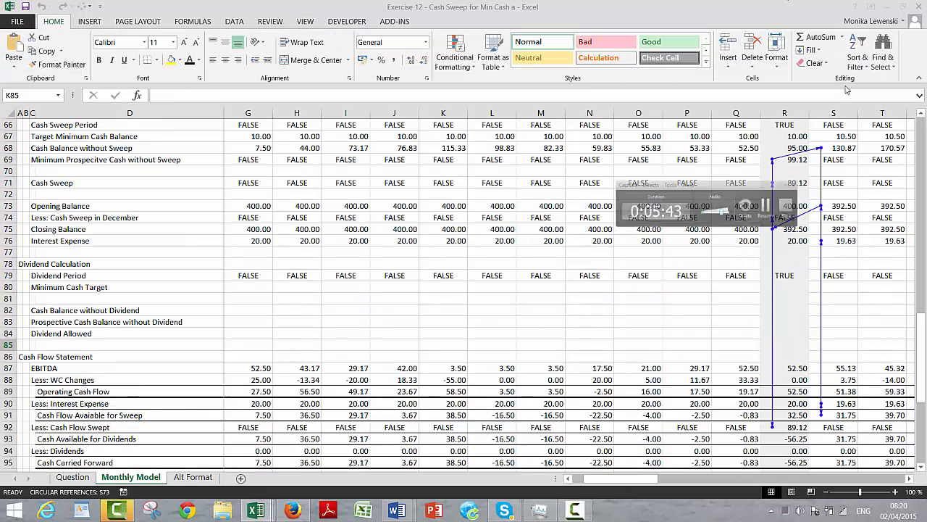
Step: Examine the interest expense formula in row 76 and the Cash Balance without Sweep formula in G68
click(647, 219)
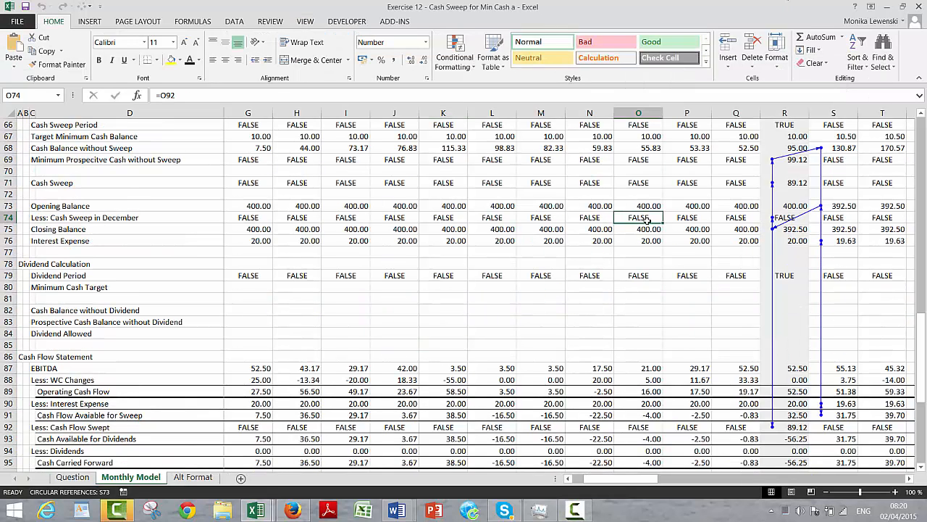
key(Down)
key(Down)
key(Left)
key(Left)
key(Left)
key(Left)
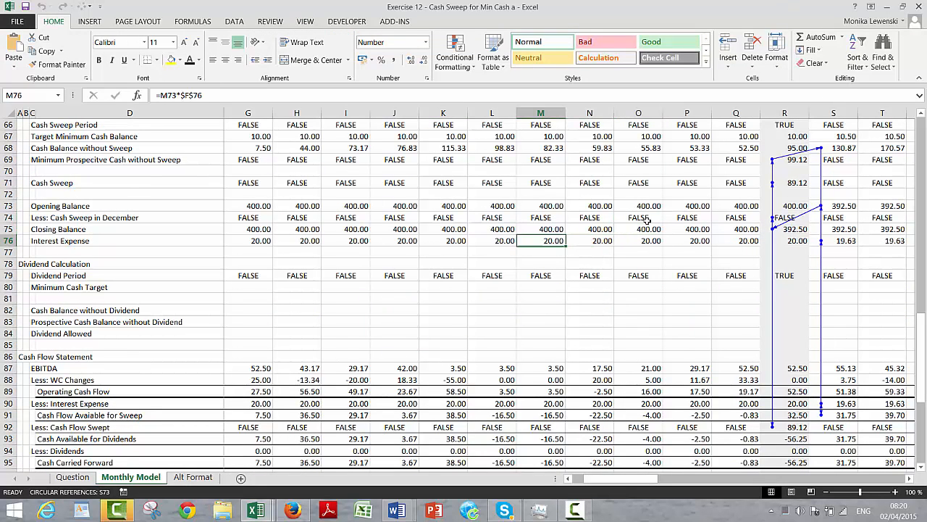
key(ctrl+Left)
key(ctrl+Left)
key(Up)
key(Up)
key(Up)
key(Up)
key(Up)
key(Up)
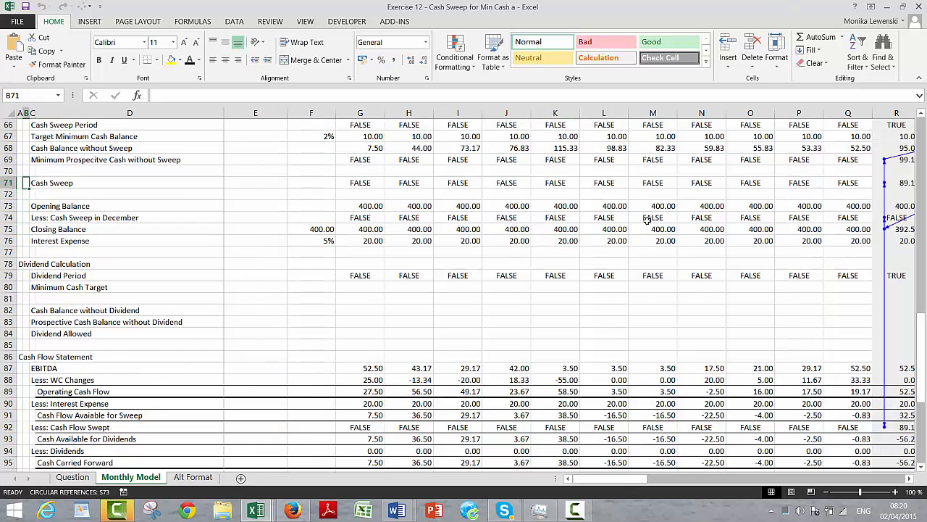
key(Right)
key(Right)
key(Right)
key(Right)
key(Up)
key(Up)
key(Up)
key(Up)
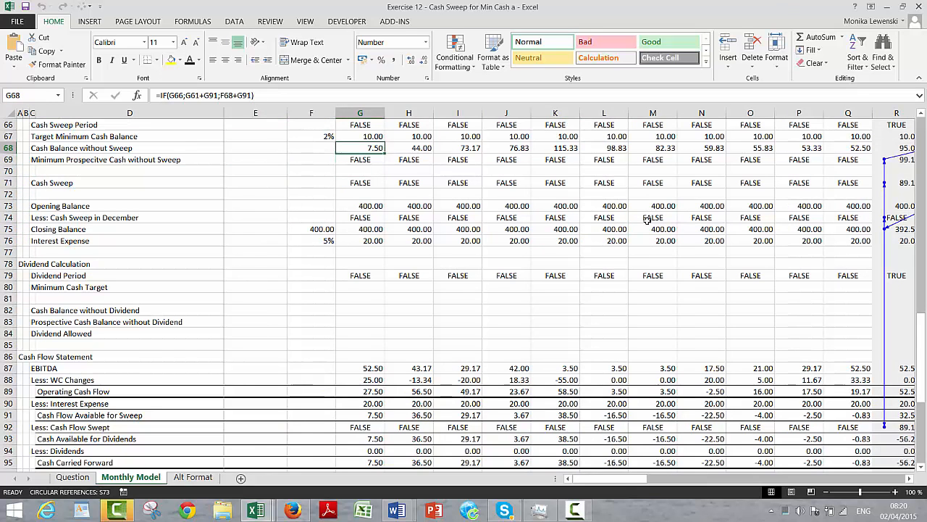
Step: Change the Cash Sweep formula in G71 to =IF(G66;G68-G67) and fill it across the monthly columns of row 71
key(Up)
key(Up)
key(Down)
key(Down)
key(Down)
key(Down)
key(Down)
key(Down)
key(Down)
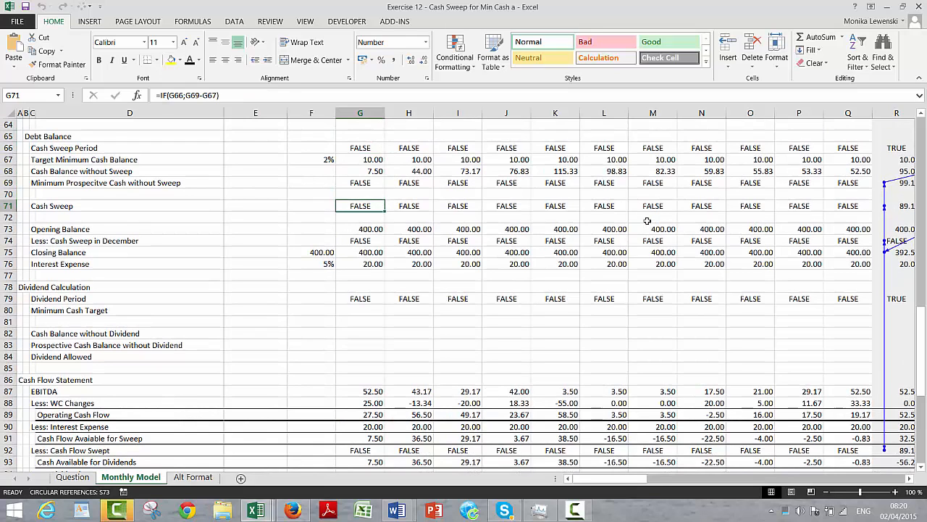
key(F2)
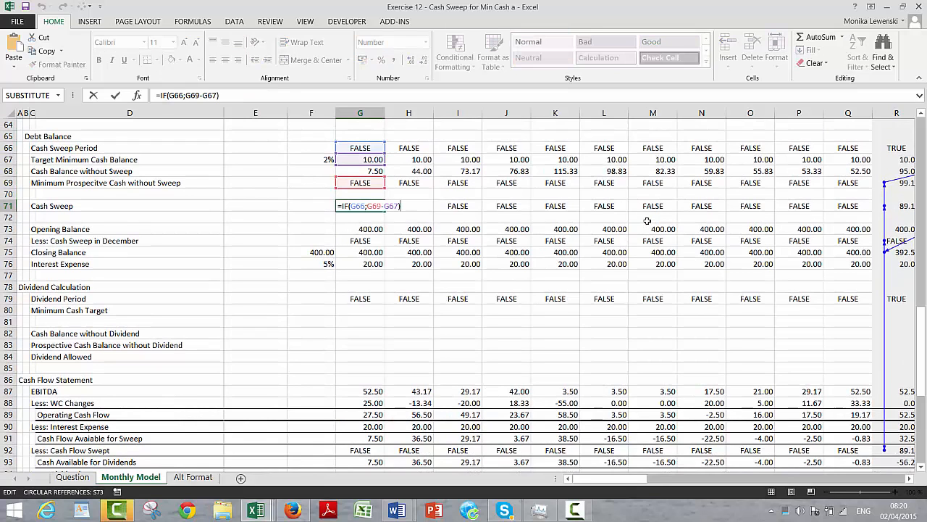
click(368, 175)
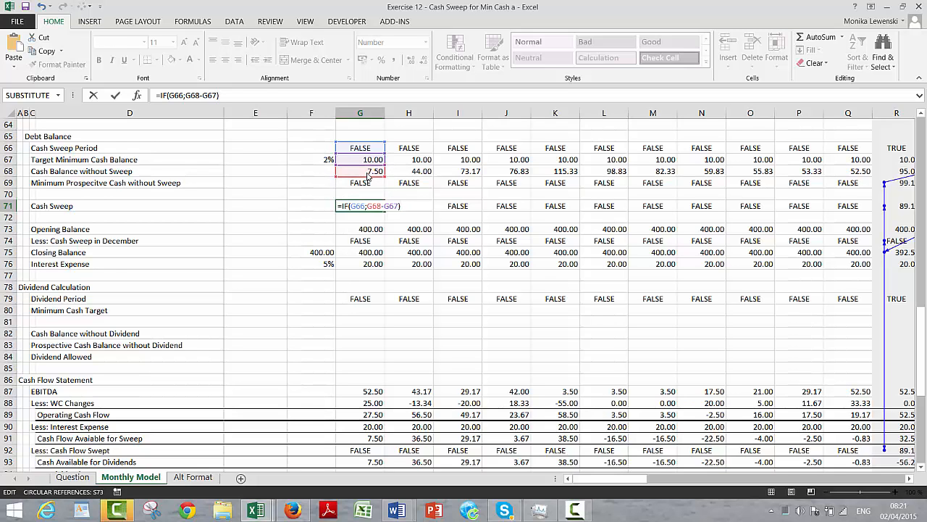
key(ctrl+Return)
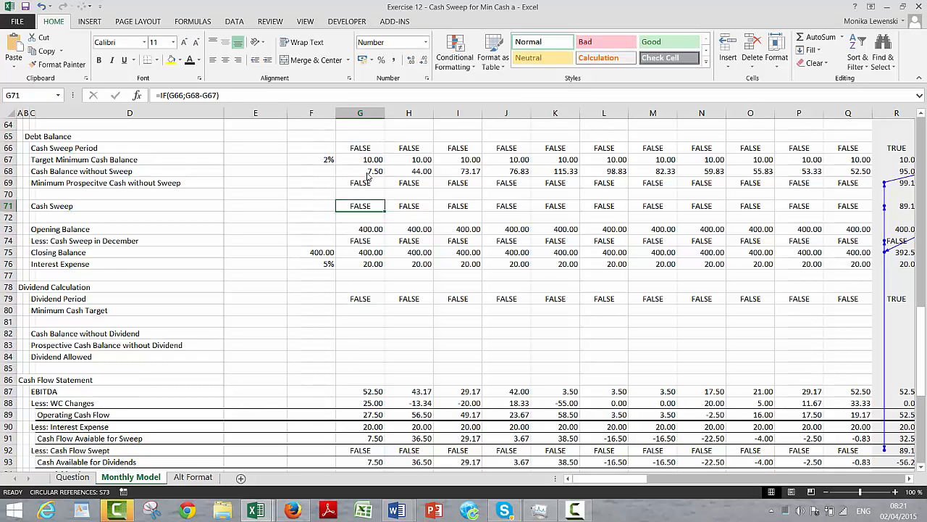
key(ctrl+shift+Right)
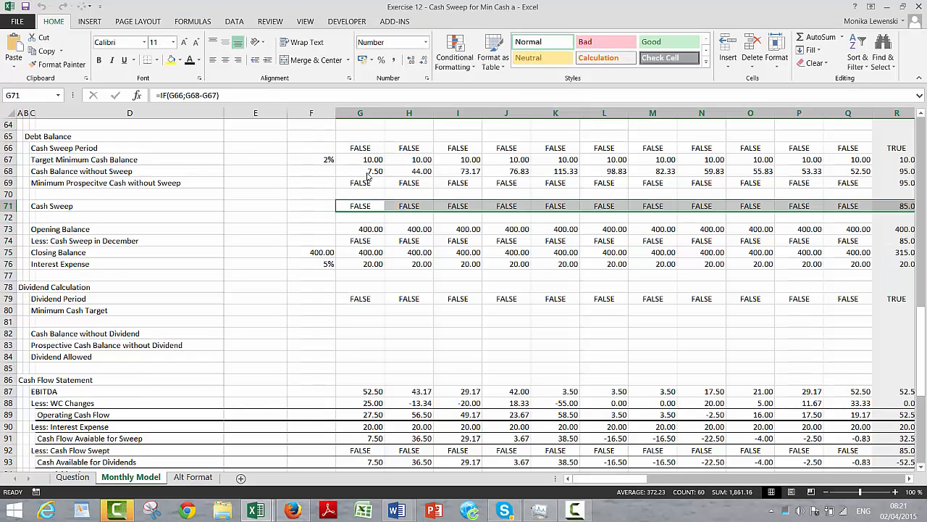
Step: Check the recalculated Cash Sweep formulas and debt balances before and after the sweep period in column R
key(Right)
key(Right)
key(Right)
key(Right)
key(Right)
key(Right)
key(Right)
key(Right)
key(Right)
key(Right)
key(Right)
key(Right)
key(Right)
key(Right)
key(Right)
key(Right)
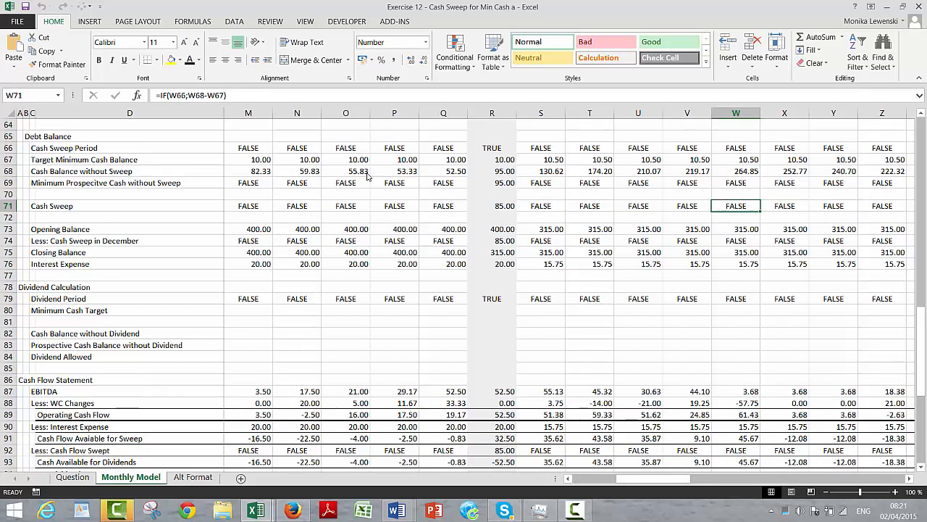
key(Left)
key(Left)
key(Left)
key(Left)
key(Left)
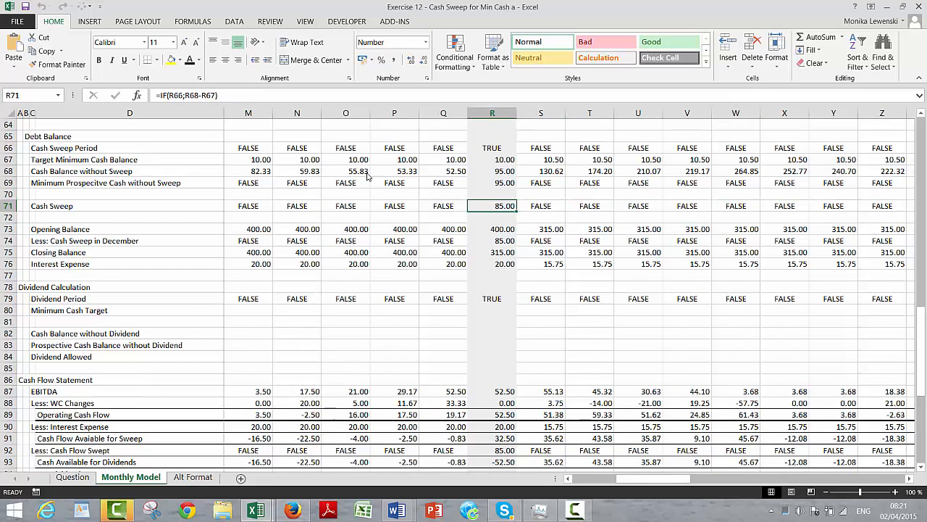
Step: Review the row 71 formulas back to the first month and inspect the cell references of the G71 formula
key(Left)
key(Left)
key(Left)
key(Left)
key(Left)
key(Left)
key(Left)
key(Left)
key(Left)
key(Left)
key(Left)
key(Left)
key(Left)
key(Left)
key(Left)
key(Left)
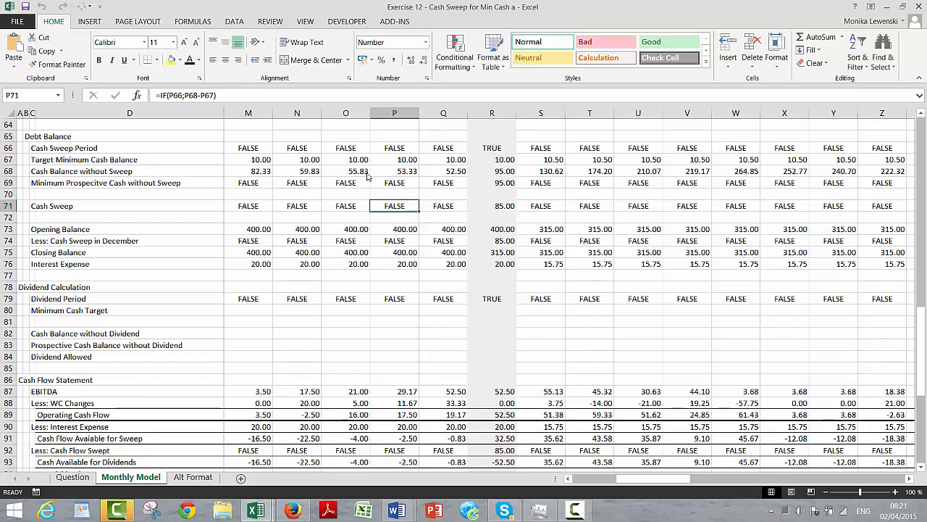
key(Right)
key(Right)
key(Right)
key(Right)
key(Right)
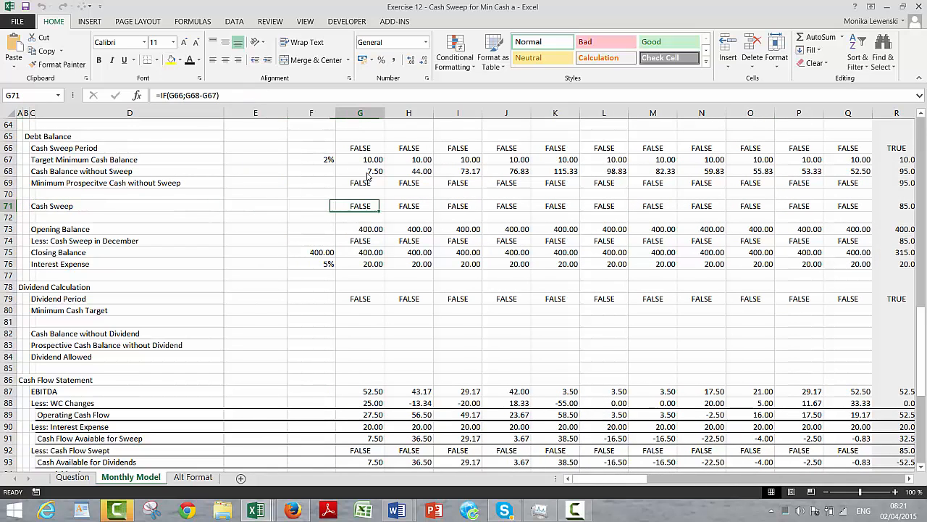
key(F2)
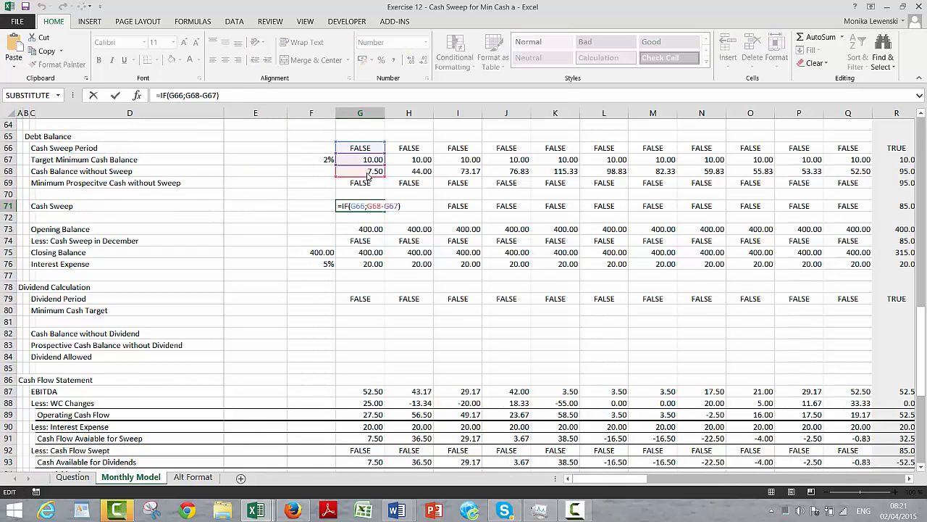
key(Return)
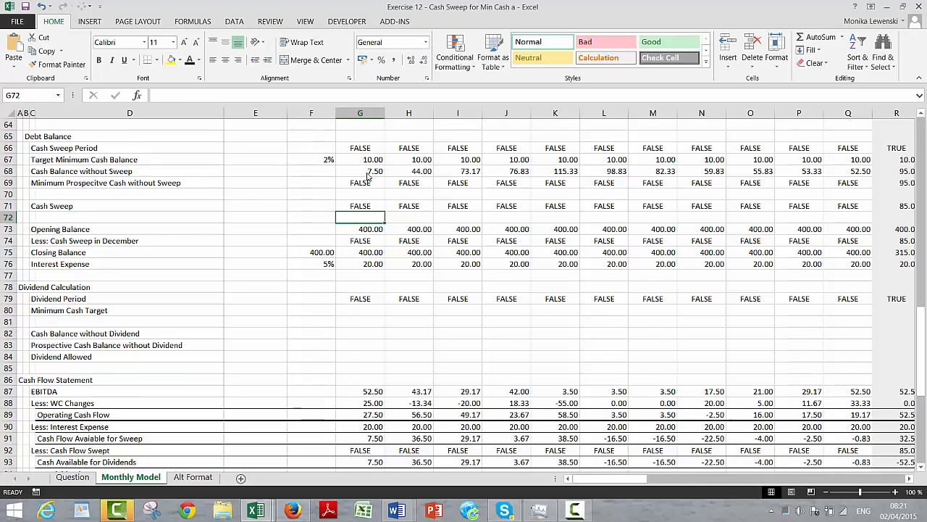
Step: Review the Cash Flow Statement and Balance Sheet rows below the debt section to see the effect of the Cash Sweep formula
key(Down)
key(Down)
key(Down)
key(Down)
key(Down)
key(Down)
key(Down)
key(Down)
key(Down)
key(Down)
key(Down)
key(Down)
key(Down)
key(Down)
key(Down)
key(Right)
key(Down)
key(Down)
key(Down)
key(Down)
key(Down)
key(Down)
key(Down)
key(Down)
key(Down)
key(Down)
key(Down)
key(Down)
key(Down)
key(Down)
key(Down)
key(Down)
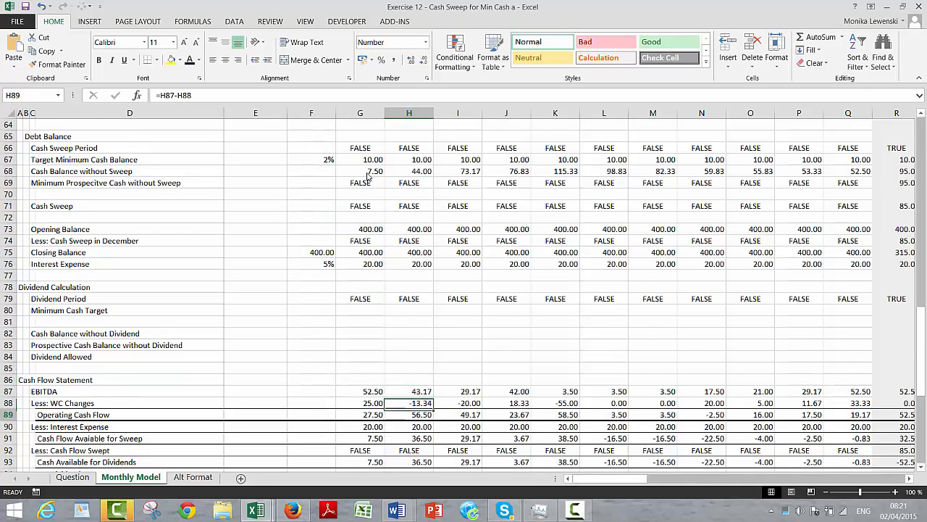
key(Down)
key(Down)
key(Down)
key(Down)
key(Down)
key(Down)
key(Down)
key(Down)
key(Down)
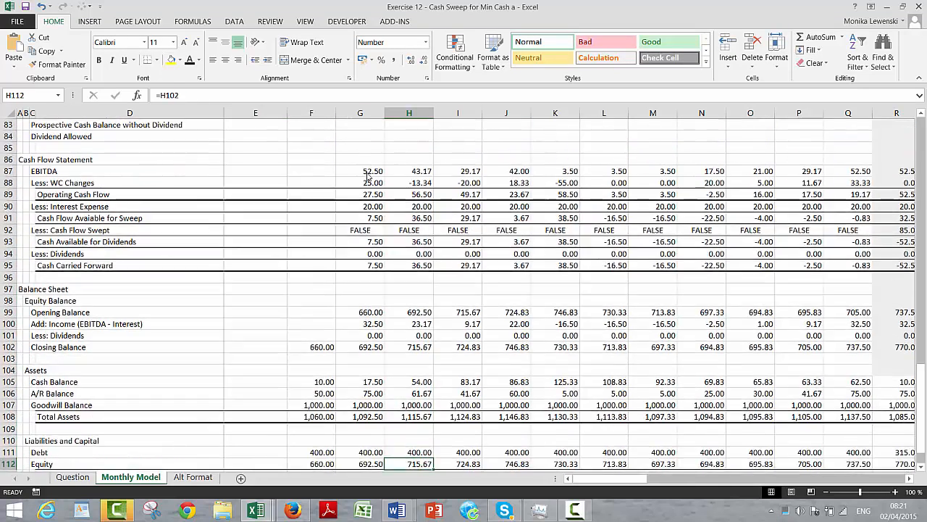
Step: Check the balance sheet difference in row 115 across the first year and past the sweep period in column R
key(Right)
key(Right)
key(Right)
key(Right)
key(Right)
key(Right)
key(Right)
key(Right)
key(Down)
key(Down)
key(Down)
key(Down)
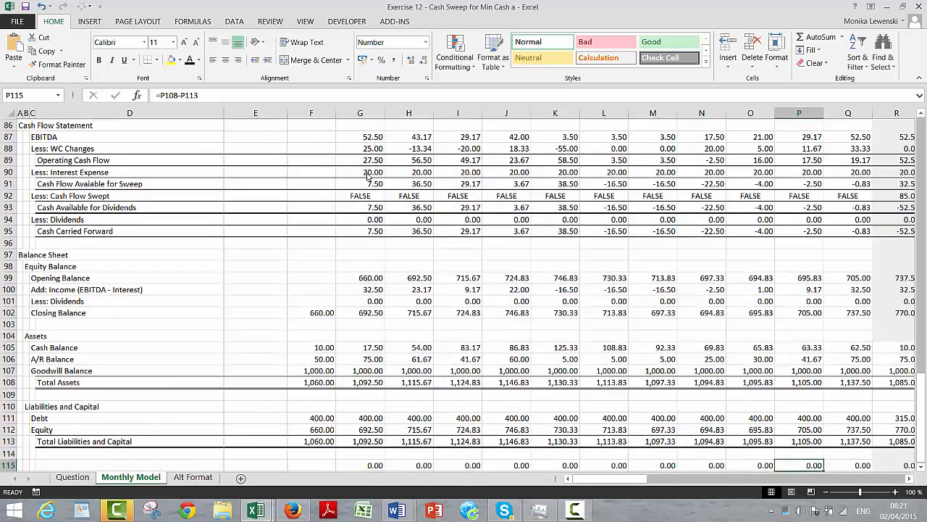
key(Right)
key(Right)
key(Right)
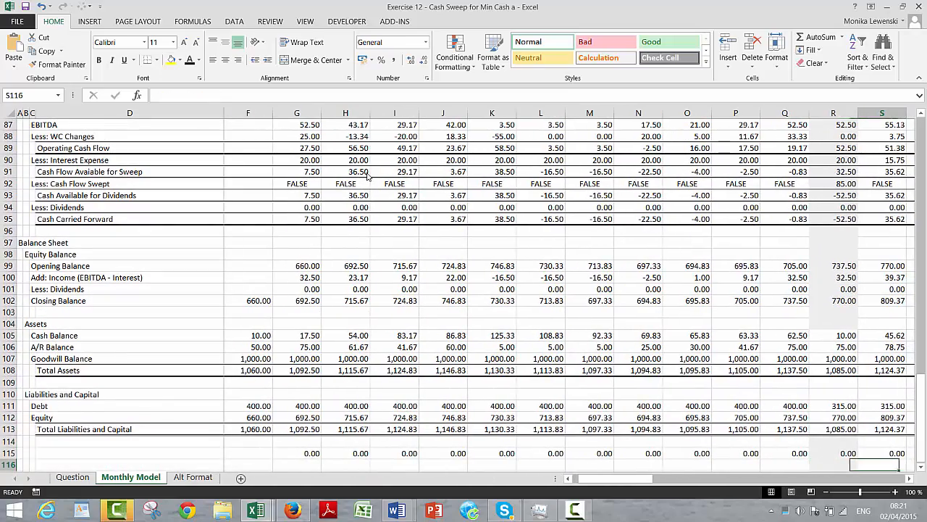
key(Right)
key(Right)
key(Right)
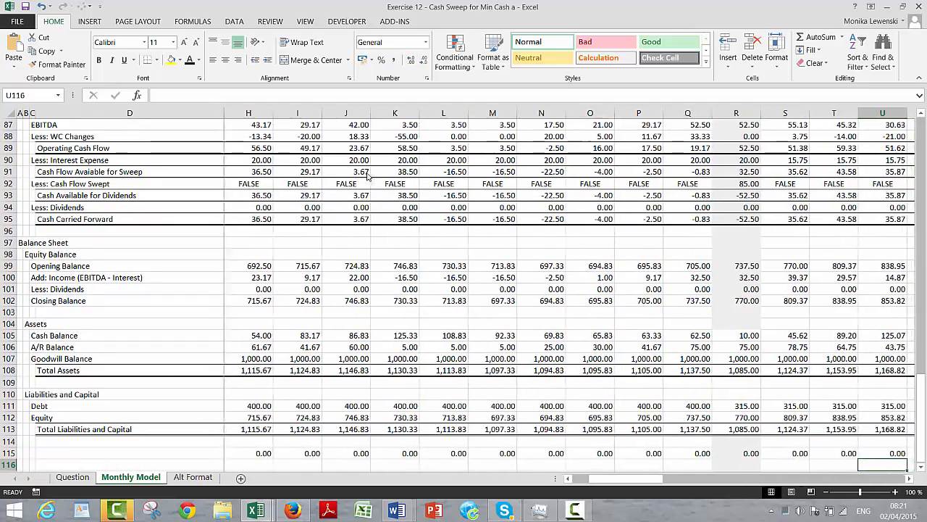
Step: Check the balance sheet difference and the swept cash flow across the sweep periods in columns AD and AP
key(Right)
key(Right)
key(Right)
key(Right)
key(Right)
key(Right)
key(Right)
key(Right)
key(Right)
key(Right)
key(Right)
key(Right)
key(Right)
key(Right)
key(Right)
key(Right)
key(Right)
key(Right)
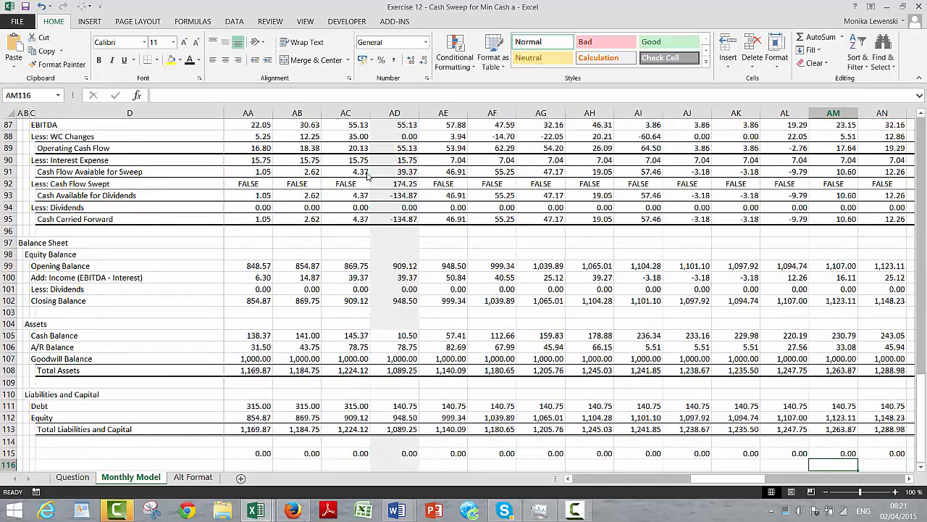
key(Right)
key(Right)
key(Right)
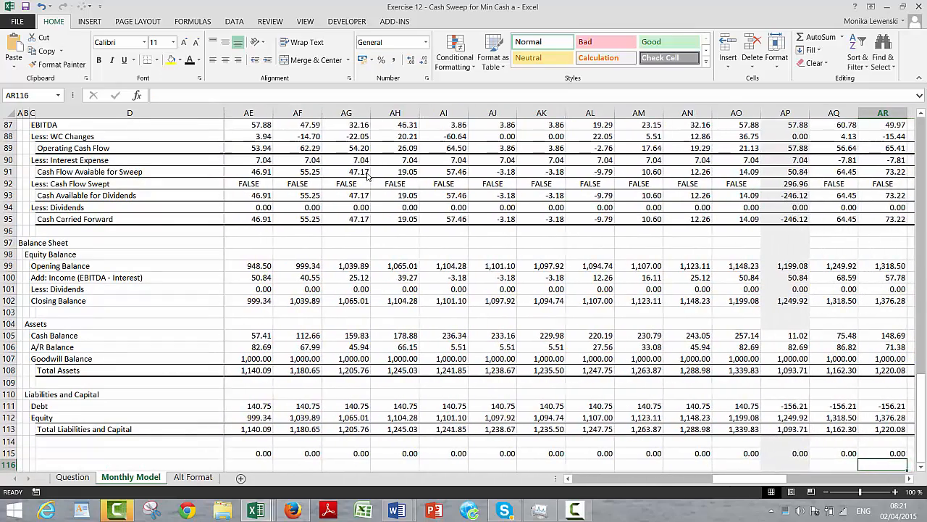
Step: Examine the Debt balances in row 111 from column AO through the sweep periods in columns AP and BB
key(Left)
key(Left)
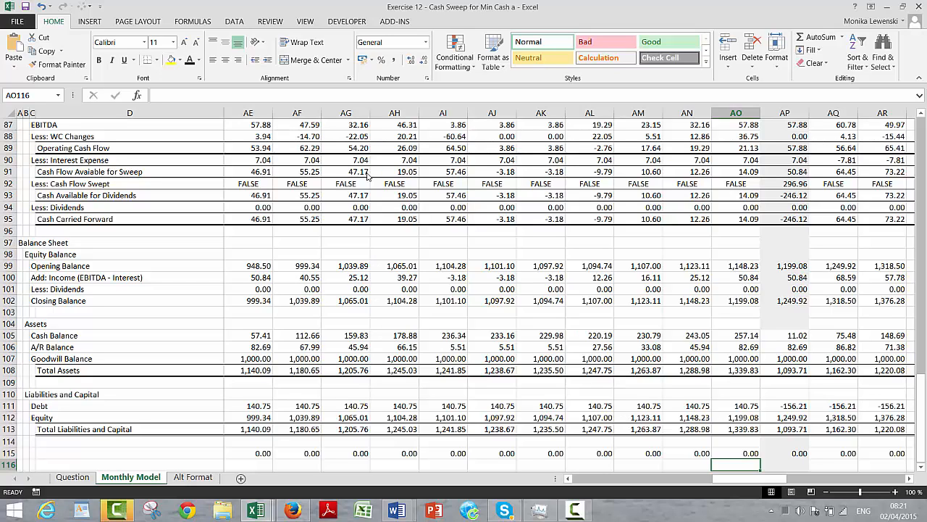
key(Up)
key(Up)
key(Up)
key(Up)
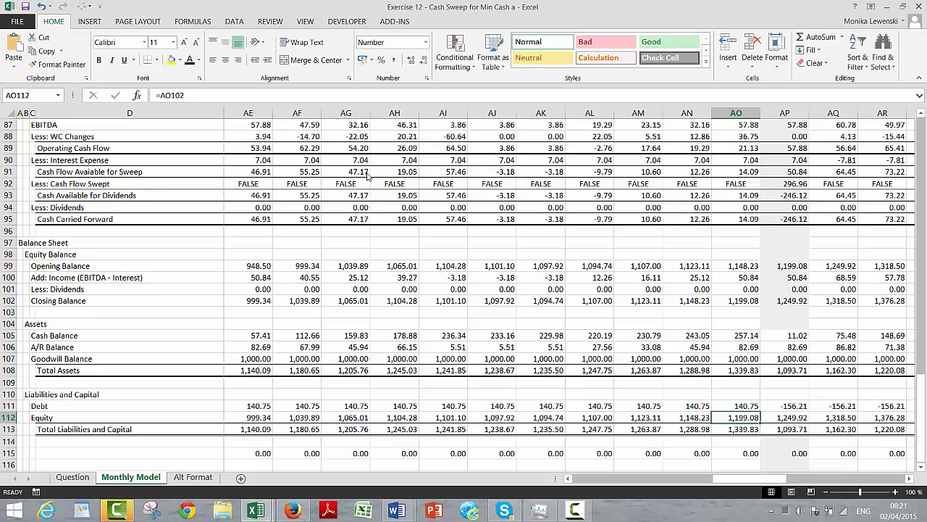
key(Up)
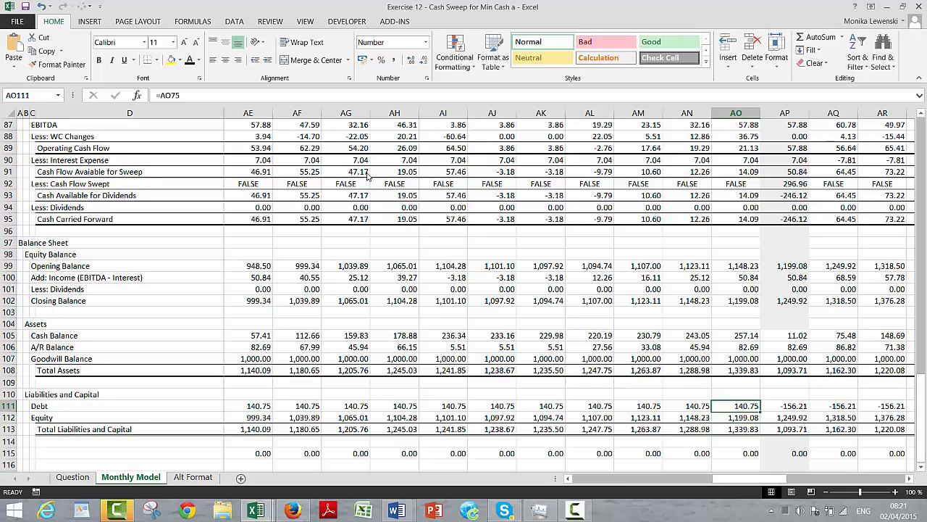
key(Right)
key(Right)
key(Right)
key(Right)
key(Right)
key(Right)
key(Right)
key(Right)
key(Right)
key(Right)
key(Right)
key(Right)
key(Right)
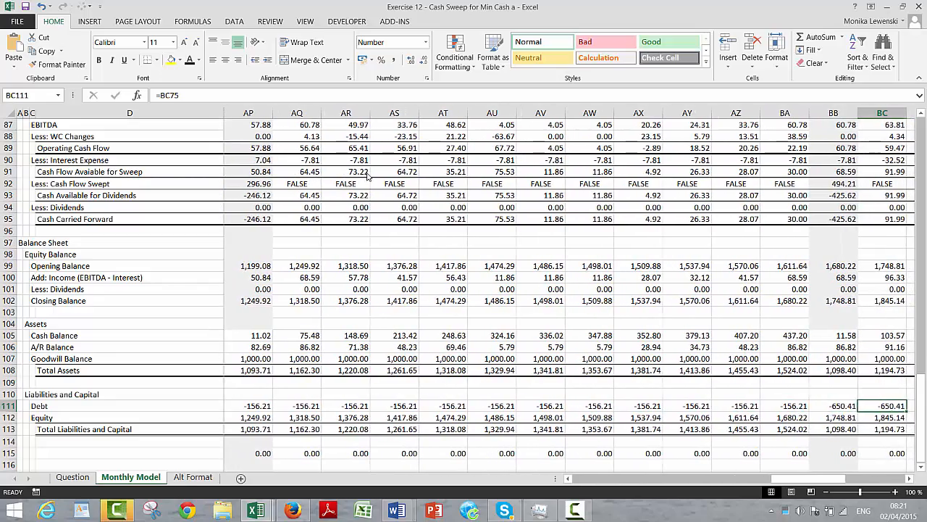
Step: Cap the Cash Sweep at the opening debt balance by changing G71 to =IF(G66;MIN(G68-G67;G73)) and fill it across row 71
key(Left)
key(Left)
key(Left)
key(Left)
key(Left)
key(Left)
key(Left)
key(Left)
key(Left)
key(Left)
key(Left)
key(Left)
key(Left)
key(Left)
key(Left)
key(Left)
key(Left)
key(Left)
key(Left)
key(Left)
key(Left)
key(Left)
key(Left)
key(Left)
key(Left)
key(Left)
key(Left)
key(Left)
key(Left)
key(Left)
key(Left)
key(Left)
key(Left)
key(Left)
key(Left)
key(Left)
key(Left)
key(Left)
key(Left)
key(Left)
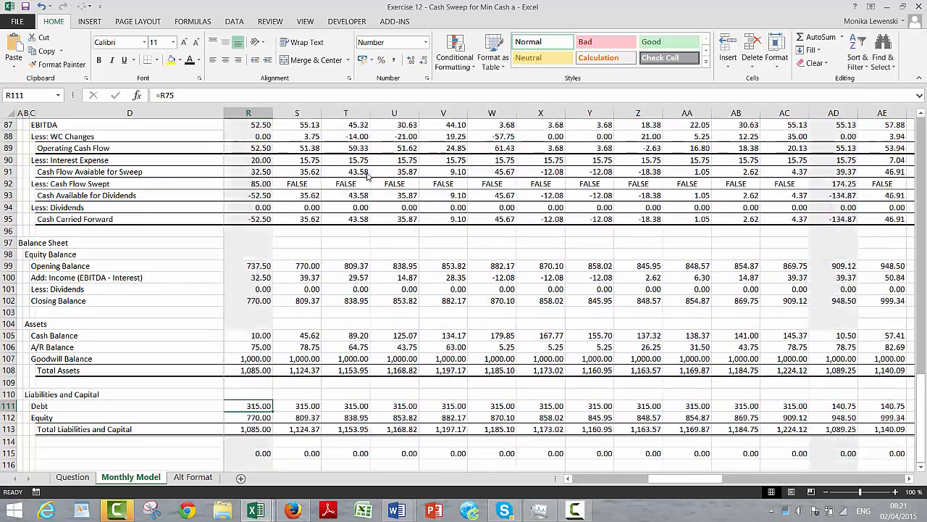
key(Up)
key(Up)
key(Up)
key(Up)
key(Up)
key(Up)
key(Up)
key(Up)
key(Up)
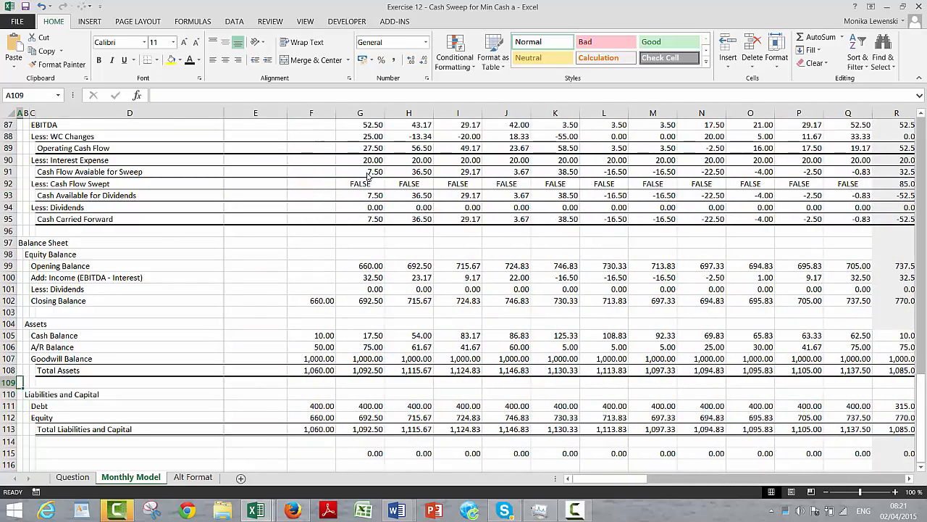
key(Up)
key(Up)
key(Up)
key(Up)
key(Up)
key(Up)
key(Up)
key(Up)
key(Up)
key(Up)
key(Up)
key(Up)
key(Up)
key(Up)
key(Up)
key(Up)
key(Up)
key(Up)
key(Up)
key(Up)
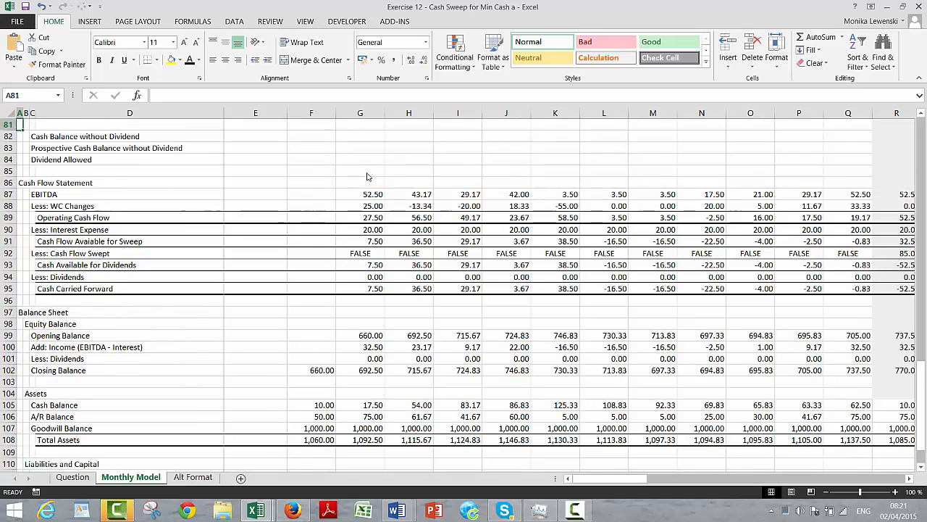
key(Down)
key(Down)
key(Down)
key(Down)
key(Down)
key(Down)
key(Down)
key(Down)
key(Down)
key(Down)
key(Down)
key(Down)
key(Down)
key(Down)
key(Down)
key(Down)
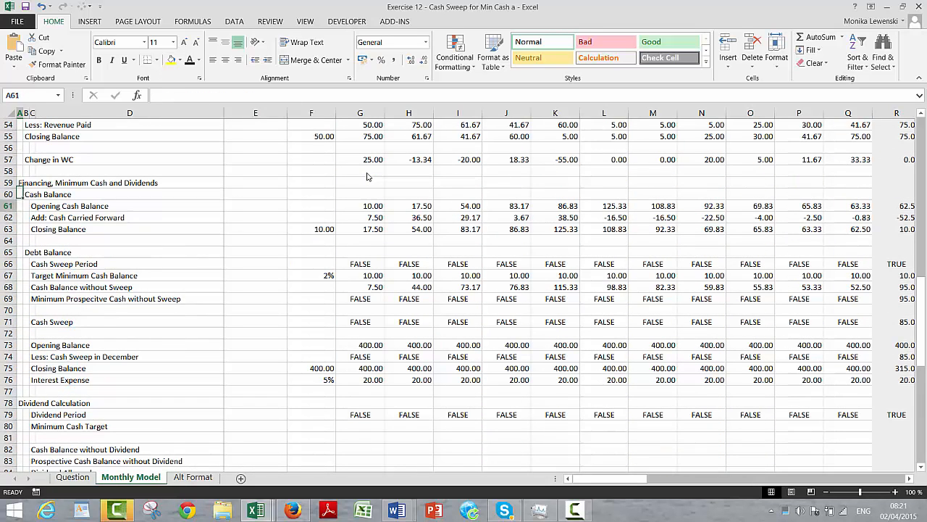
key(Right)
key(Right)
key(Right)
key(Right)
key(Right)
key(Right)
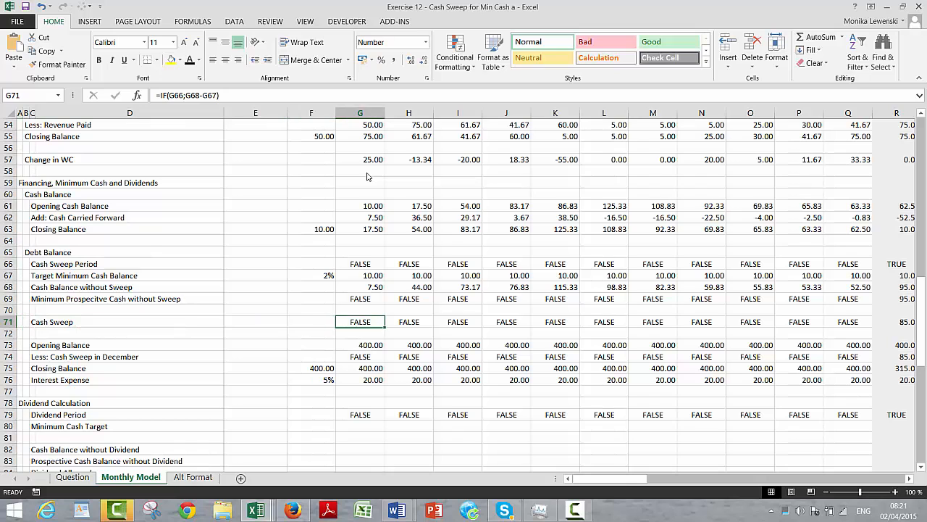
key(F2)
key(Left)
key(Left)
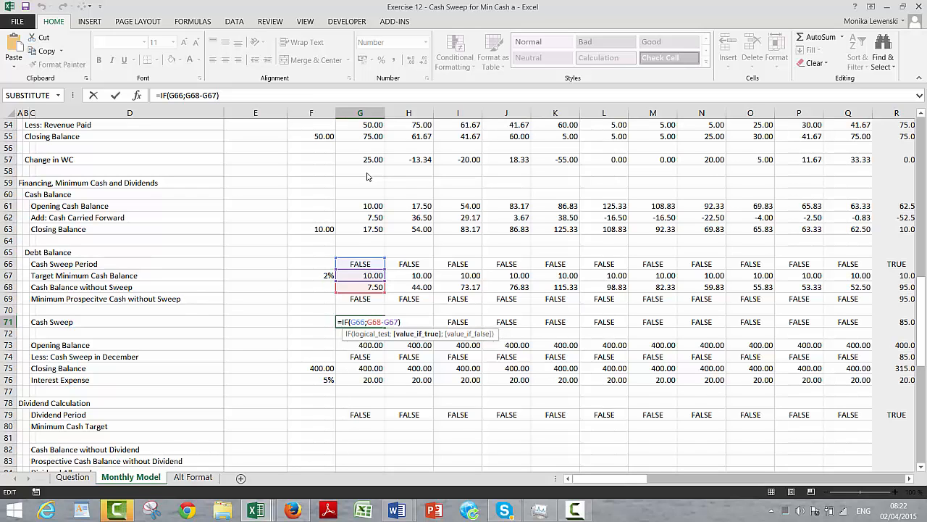
text(min()
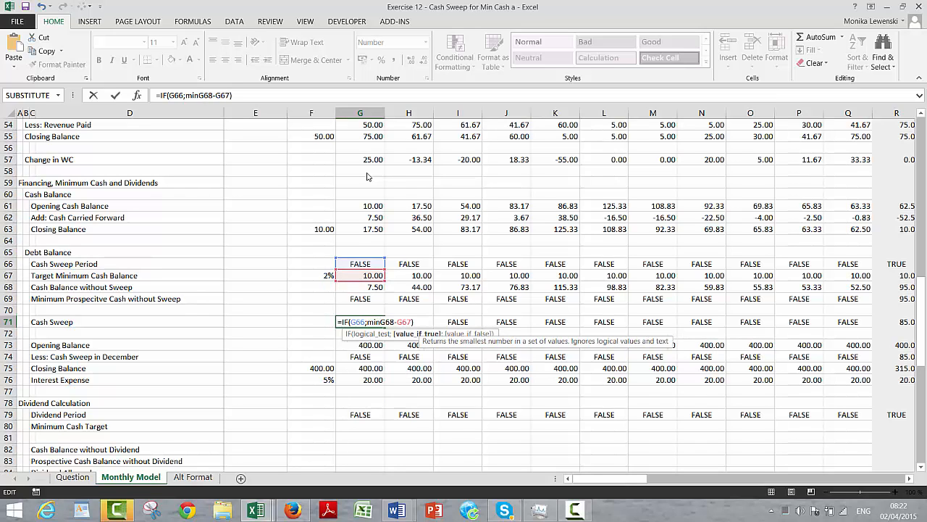
key(Left)
key(Left)
key(Left)
key(Left)
key(Left)
key(Left)
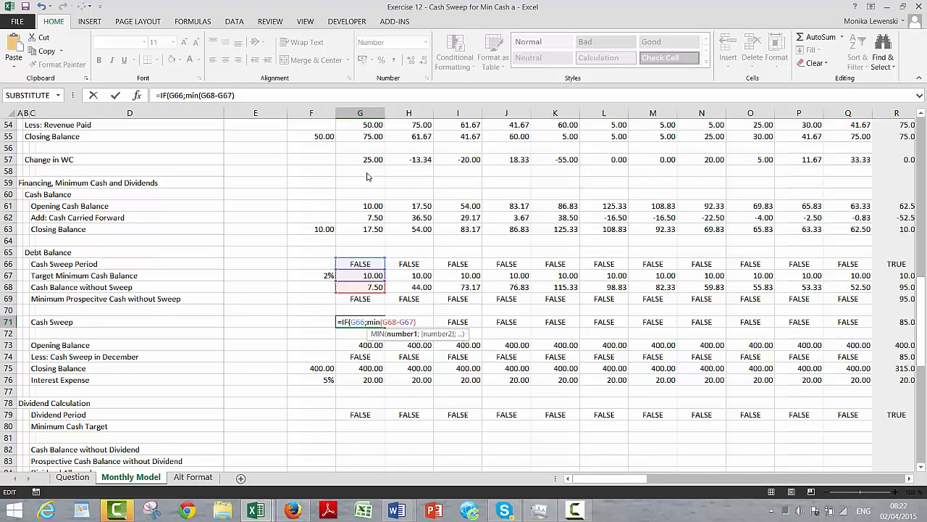
text(;)
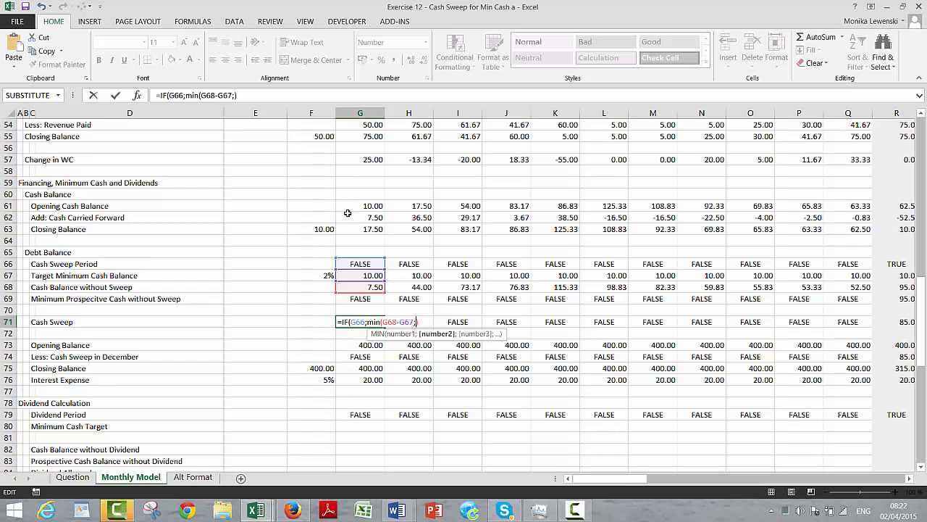
click(347, 348)
key(Return)
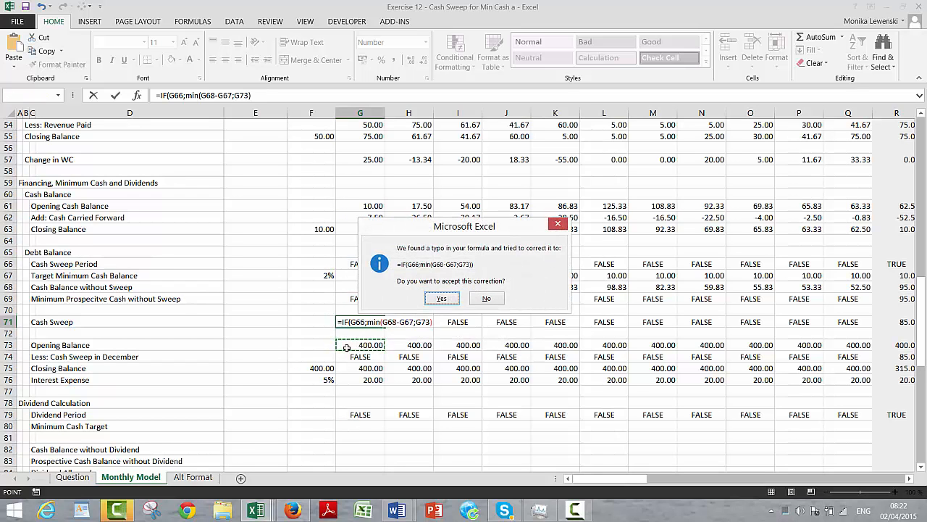
key(Return)
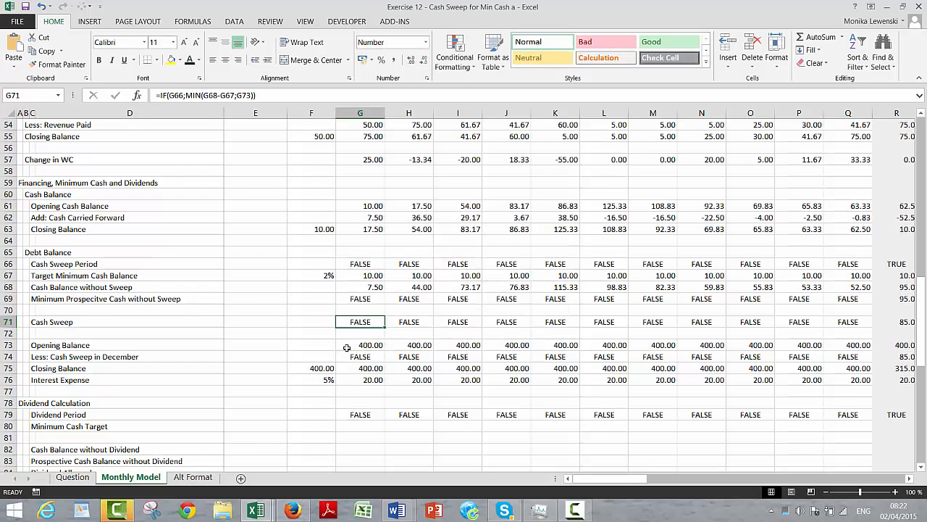
key(ctrl+shift+Right)
key(ctrl+r)
Step: Examine the capped Cash Sweep in row 71 from column G past the sweep periods in columns R and AD
key(Right)
key(Right)
key(Right)
key(Right)
key(Right)
key(Right)
key(Right)
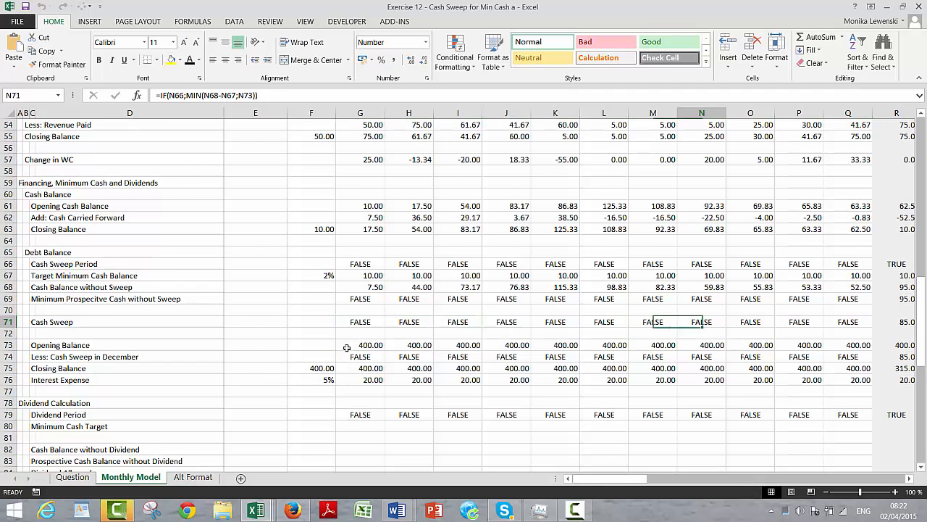
key(Right)
key(Right)
key(Right)
key(Right)
key(Right)
key(Right)
key(Right)
key(Right)
key(Right)
key(Right)
key(Right)
key(Right)
key(Right)
key(Right)
key(Right)
key(Right)
key(Right)
key(Right)
key(Right)
key(Right)
key(Left)
key(Left)
key(Left)
key(Left)
key(Left)
key(Left)
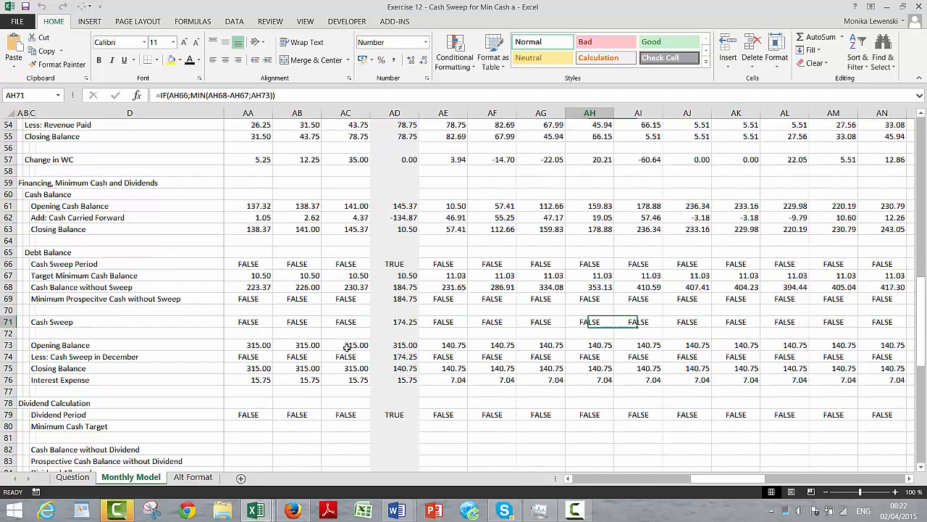
key(Left)
key(Left)
key(Left)
key(Left)
key(Left)
key(Left)
key(Left)
key(Left)
key(Left)
key(Left)
key(Left)
key(Left)
key(Left)
key(Left)
key(Left)
key(Left)
key(Left)
key(Left)
key(Left)
key(Left)
Step: Check the balance sheet difference in row 115 from the first year through the sweep period in column AP
key(Down)
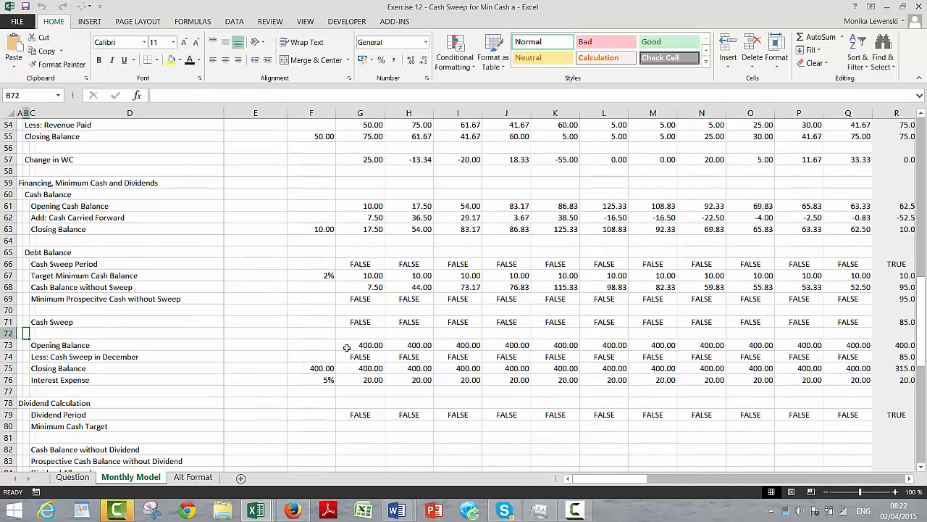
key(Down)
key(Down)
key(Down)
key(Down)
key(Down)
key(Down)
key(Down)
key(Down)
key(Down)
key(Down)
key(Down)
key(Down)
key(Down)
key(Down)
key(Down)
key(Down)
key(Down)
key(Down)
key(Down)
key(Down)
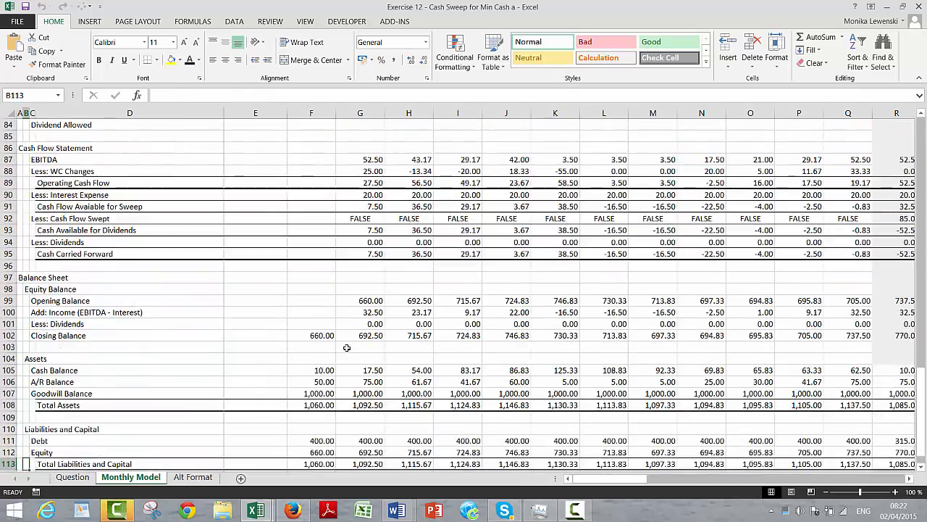
key(Down)
key(Down)
key(Down)
key(Right)
key(Right)
key(Right)
key(Right)
key(Right)
key(Right)
key(Right)
key(Right)
key(Right)
key(Right)
key(Right)
key(Right)
key(Right)
key(Right)
key(Right)
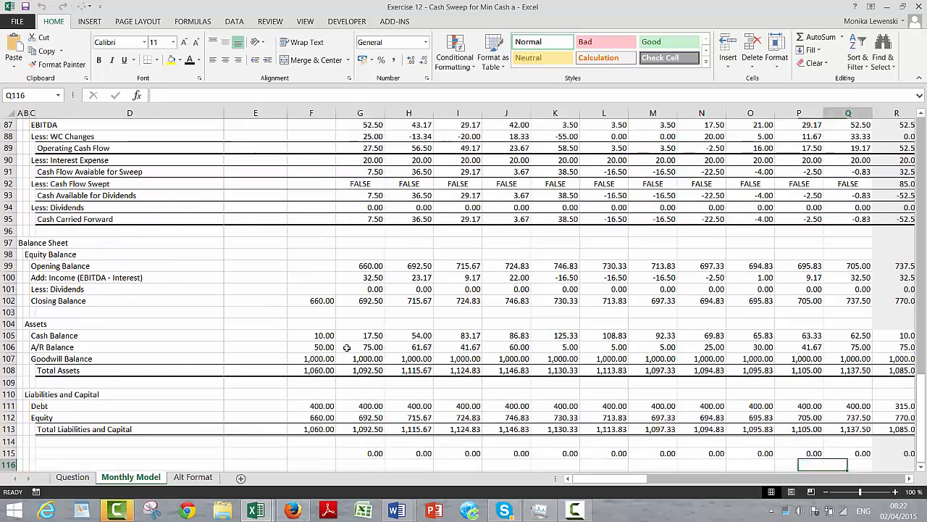
key(Right)
key(Right)
key(Right)
key(Right)
key(Right)
key(Right)
key(Right)
key(Right)
key(Right)
key(Right)
key(Right)
key(Right)
key(Right)
key(Right)
key(Right)
key(Right)
key(Right)
key(Right)
key(Right)
key(Right)
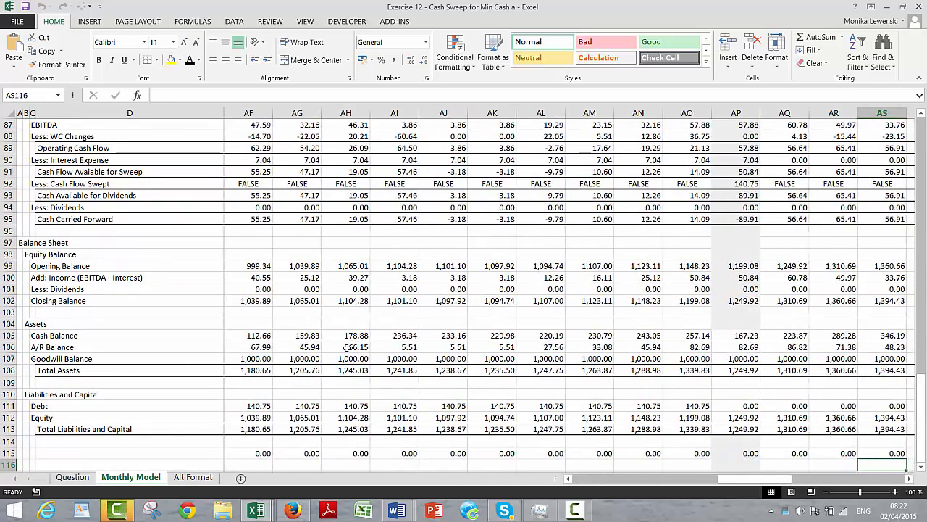
Step: Check the Debt balances and the balance sheet difference from the sweep period in column BB to the final period in column BN
key(Right)
key(Right)
key(Right)
key(Right)
key(Right)
key(Right)
key(Right)
key(Right)
key(Right)
key(Right)
key(Right)
key(Right)
key(Right)
key(Right)
key(Right)
key(Right)
key(Right)
key(Right)
key(Right)
key(Right)
key(Left)
key(Left)
key(Left)
key(Left)
key(Left)
key(Left)
key(Left)
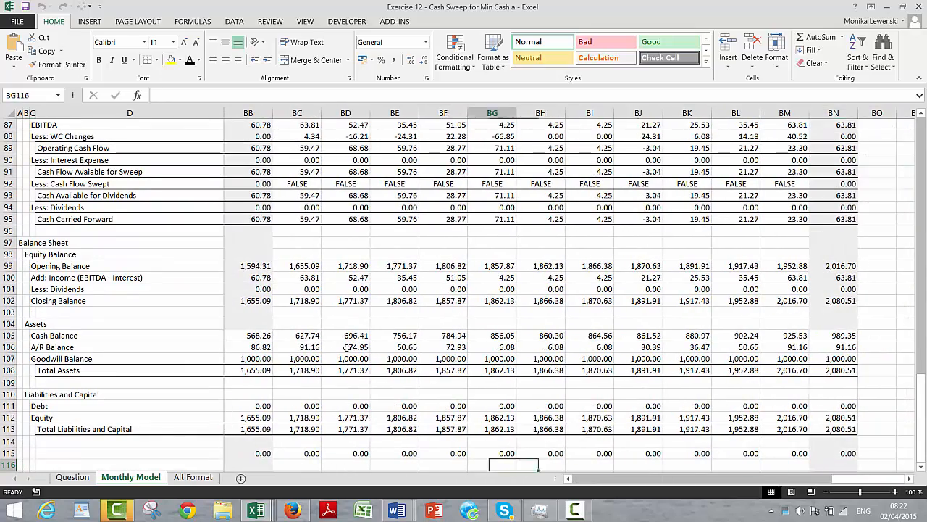
Step: Set the Interest Rate on Debt in F31 of the assumptions section to 20%
key(Left)
key(Left)
key(Left)
key(Left)
key(Left)
key(Left)
key(Left)
key(Left)
key(Left)
key(Left)
key(Left)
key(Left)
key(Left)
key(Left)
key(Left)
key(Left)
key(Left)
key(Left)
key(Left)
key(Left)
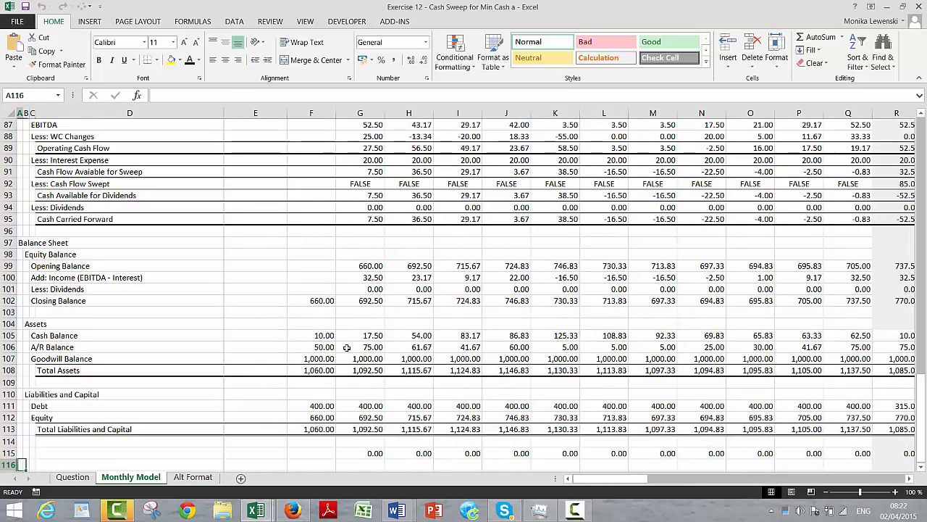
key(Up)
key(Up)
key(Up)
key(Up)
key(Up)
key(Up)
key(Up)
key(Up)
key(Up)
key(Up)
key(Up)
key(Up)
key(Up)
key(Up)
key(Up)
key(Up)
key(Up)
key(Up)
key(Up)
key(Up)
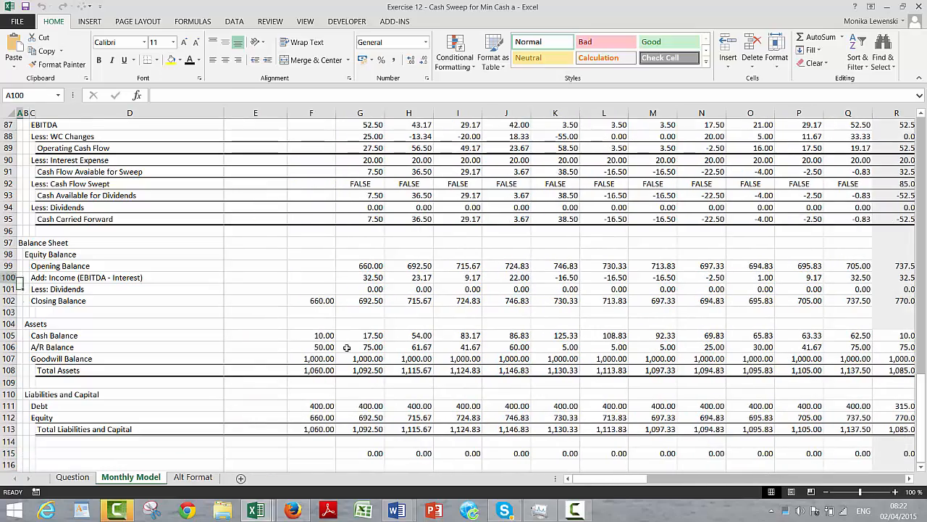
key(Up)
key(Up)
key(Up)
key(Up)
key(Up)
key(Up)
key(Up)
key(Up)
key(Up)
key(Up)
key(Up)
key(Up)
key(Up)
key(Up)
key(Up)
key(Up)
key(Up)
key(Up)
key(Up)
key(Up)
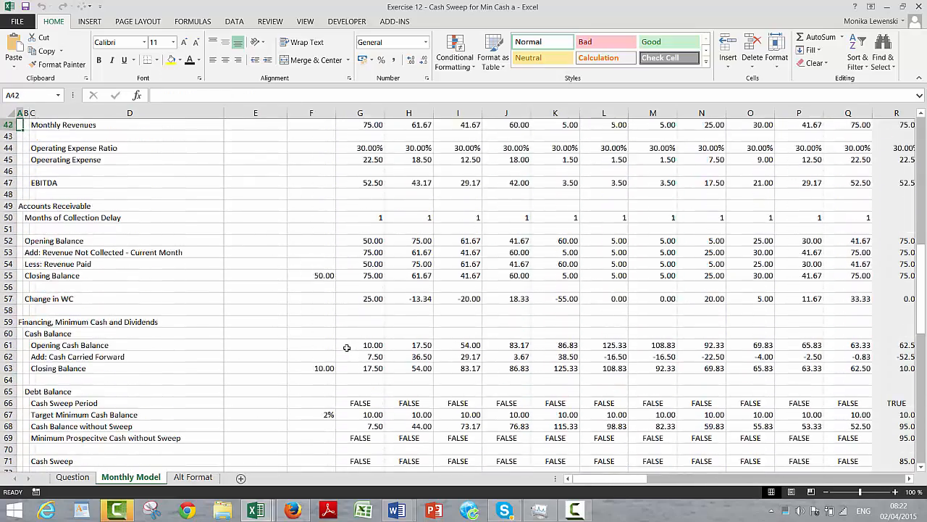
key(Up)
key(Up)
key(Up)
key(Up)
key(Up)
key(Up)
key(Up)
key(Up)
key(Up)
key(Up)
key(Up)
key(Up)
key(Down)
key(Down)
key(Down)
key(Down)
key(Down)
key(Down)
key(Down)
key(Down)
key(Down)
key(Down)
key(Down)
key(Down)
key(Down)
key(Down)
key(Down)
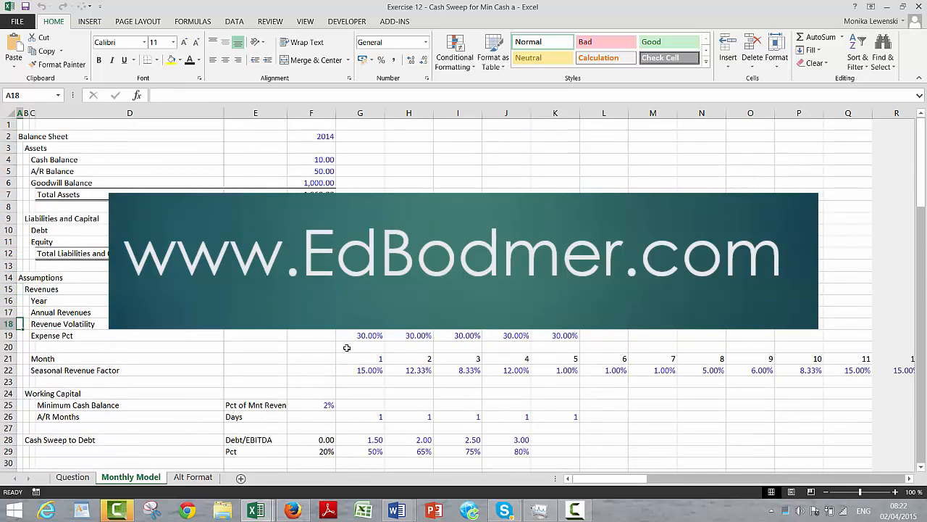
key(Down)
key(Down)
key(Down)
key(Down)
key(Down)
key(Down)
key(Down)
key(Down)
key(Down)
key(Down)
key(Down)
key(Down)
key(Down)
key(Down)
key(Down)
key(Down)
key(Down)
key(Down)
key(Down)
key(Down)
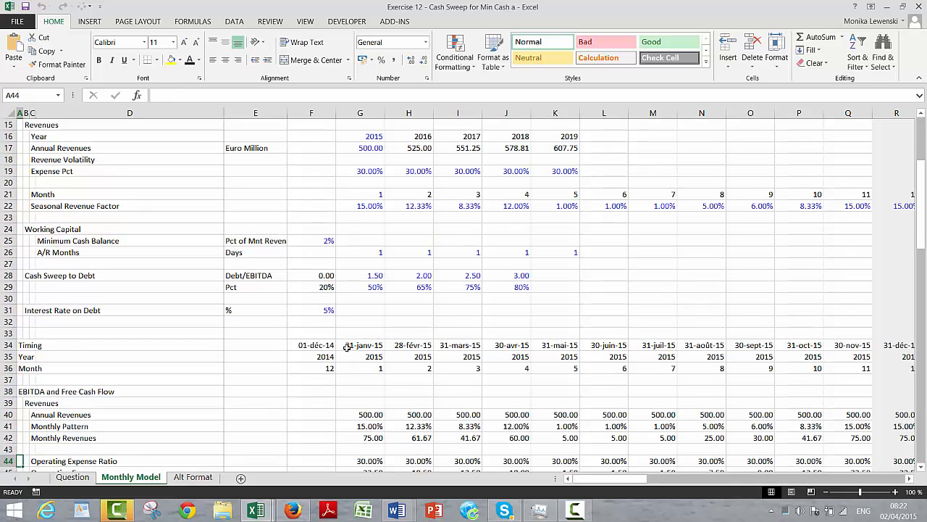
key(Up)
key(Up)
key(Up)
key(Up)
key(Up)
key(Up)
key(Up)
key(Up)
key(Up)
key(Up)
key(Up)
key(Right)
key(Right)
key(Right)
key(Right)
key(Right)
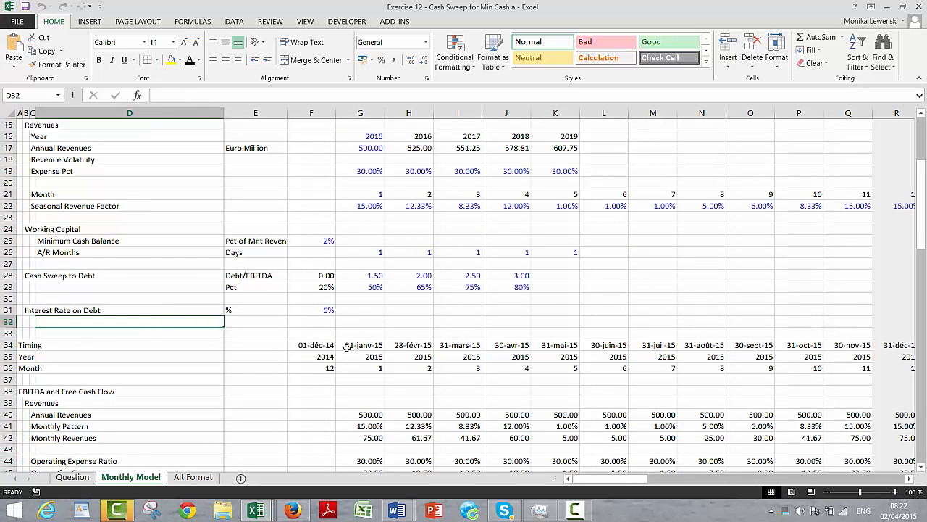
key(Up)
text(20)
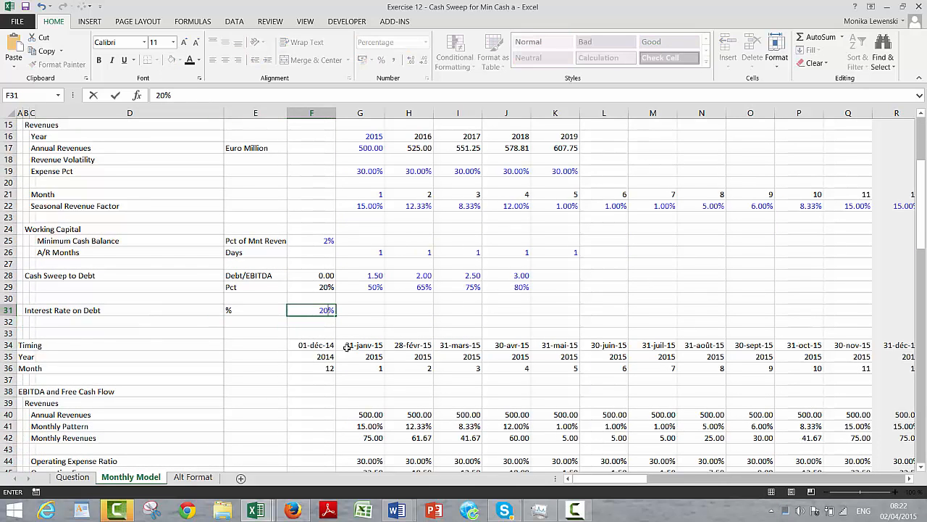
key(Return)
Step: Apply the 20% Interest Rate on Debt in F31 and inspect the linked Interest Expense rate in F76
key(Down)
key(Down)
key(Down)
key(Down)
key(Down)
key(Down)
key(Down)
key(Down)
key(Down)
key(Down)
key(Down)
key(Down)
key(Down)
key(Down)
key(Down)
key(Down)
key(Down)
key(Down)
key(Down)
key(Down)
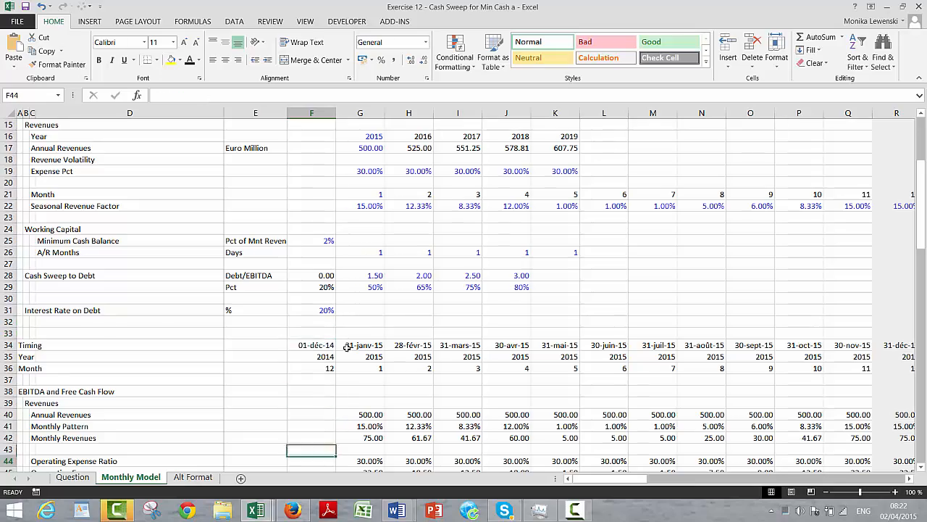
key(Down)
key(Down)
key(Down)
key(Down)
key(Down)
key(Down)
key(Down)
key(Down)
key(Down)
key(Down)
key(Down)
key(Down)
key(Down)
key(Down)
key(Down)
key(Down)
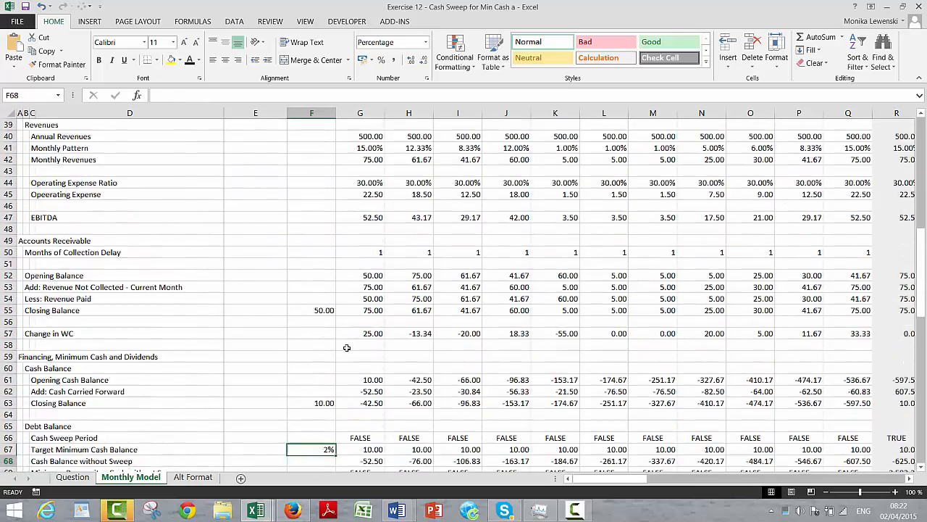
key(Down)
key(Down)
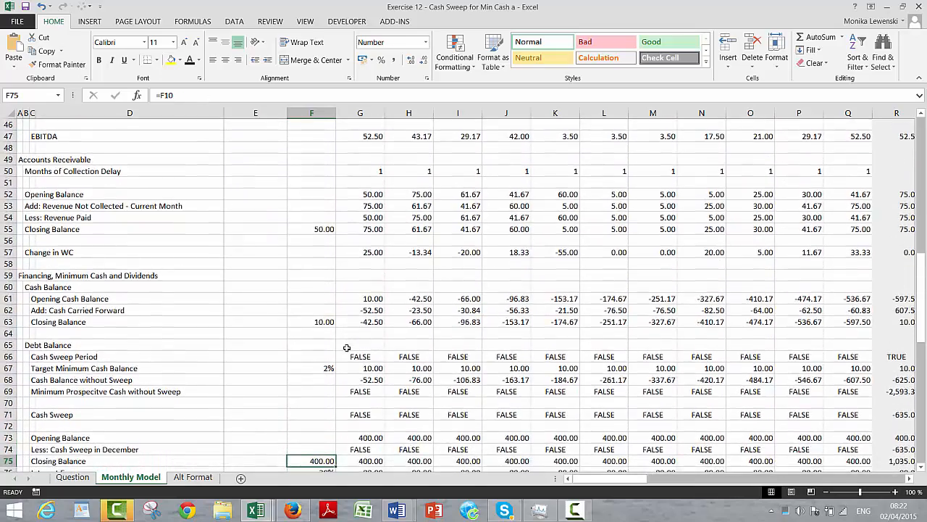
key(Down)
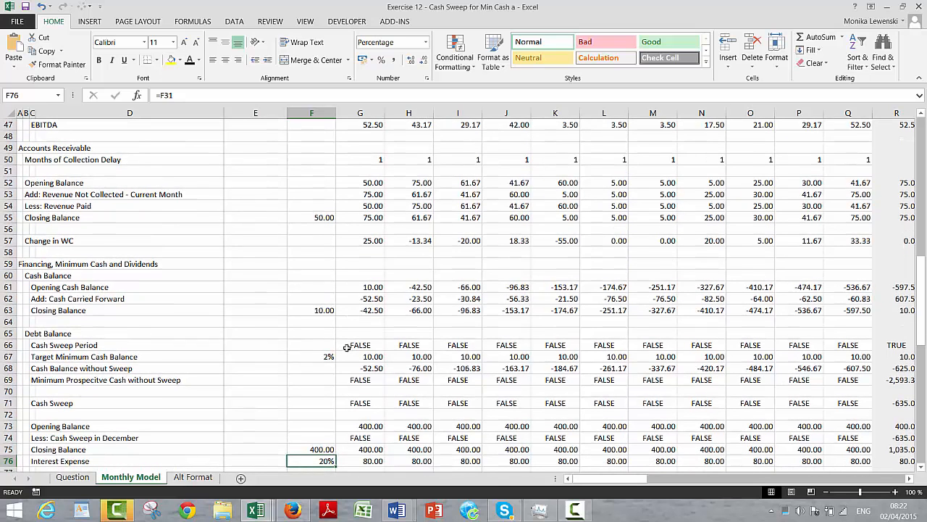
Step: Examine the Cash Sweep in row 71 and the Debt Balance rows below it across to the sweep period in column R
key(Up)
key(Up)
key(Up)
key(Up)
key(Up)
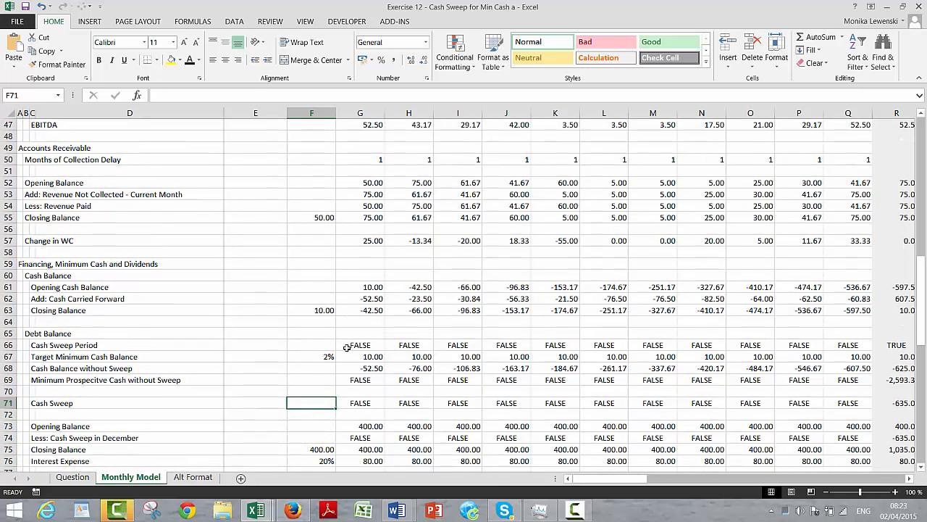
key(Right)
key(Right)
key(Right)
key(Right)
key(Right)
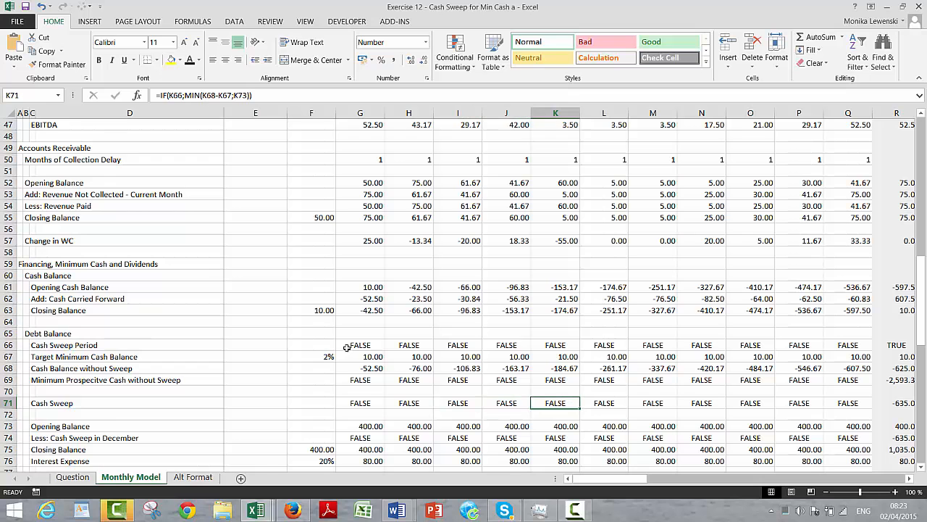
key(Down)
key(Down)
key(Down)
key(Down)
key(Down)
key(Down)
key(Down)
key(Down)
key(Down)
key(Down)
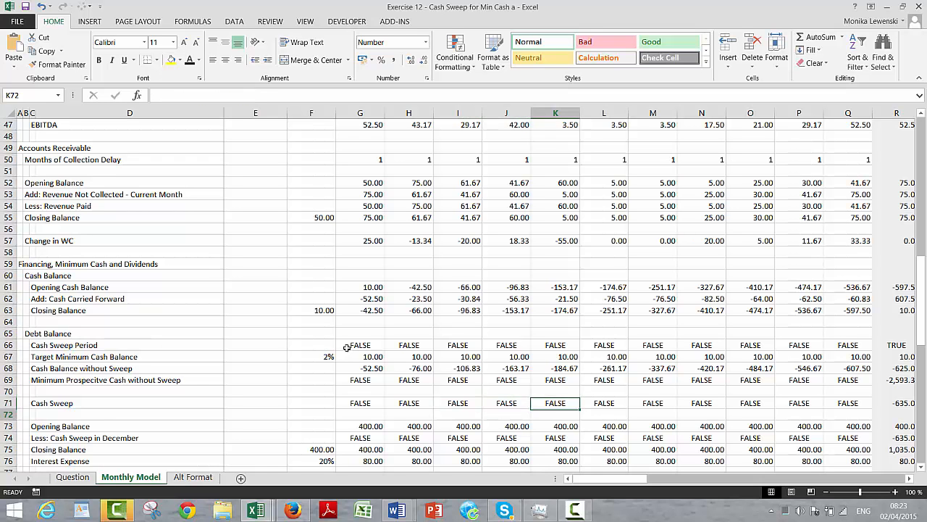
key(Right)
key(Right)
key(Right)
key(Right)
key(Right)
key(Right)
key(Right)
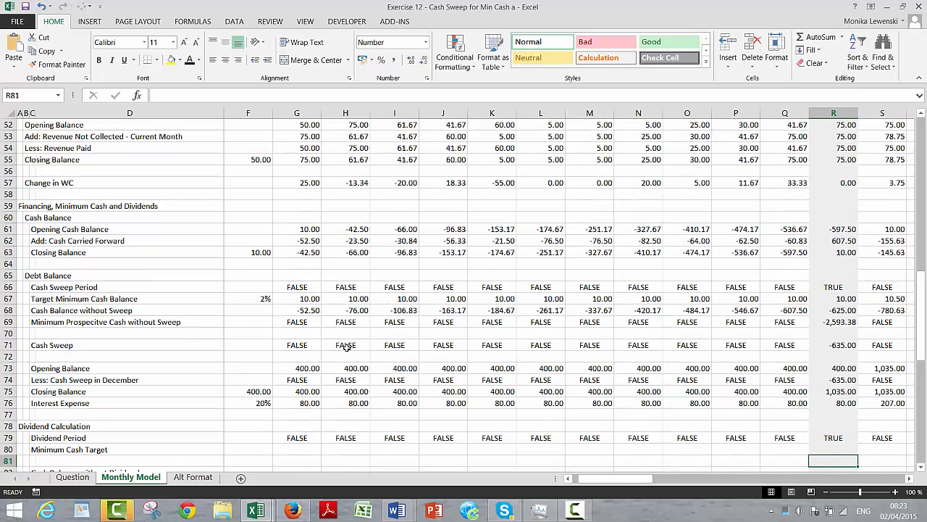
Step: Check the sweep period's debt, Cash Sweep and cash balance figures in column R, back up to row 60
key(Up)
key(Up)
key(Up)
key(Up)
key(Up)
key(Up)
key(Up)
key(Up)
key(Up)
key(Up)
key(Up)
key(Up)
key(Up)
key(Up)
key(Up)
key(Up)
key(Up)
key(Up)
key(Up)
key(Up)
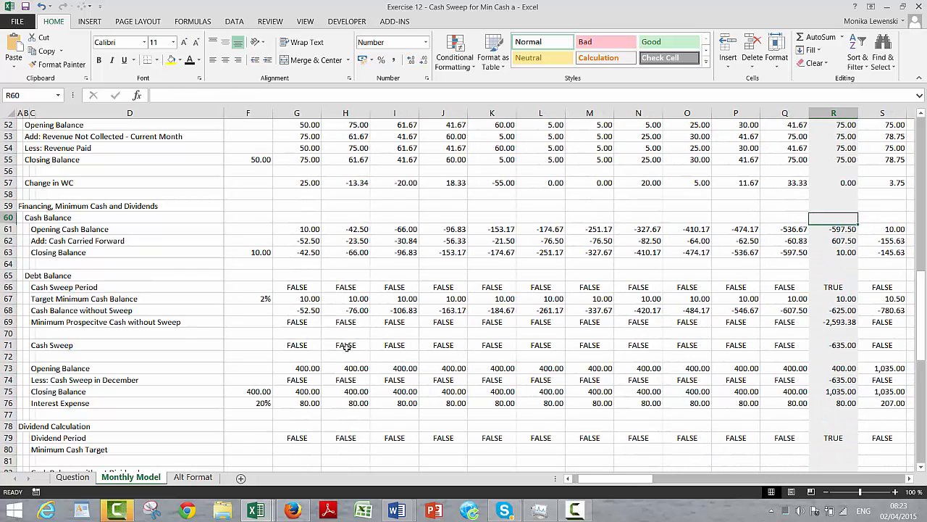
Step: Review column R from the Debt Balance through the Cash Flow Statement down to the start of the Balance Sheet
key(Down)
key(Down)
key(Down)
key(Down)
key(Down)
key(Down)
key(Down)
key(Down)
key(Down)
key(Down)
key(Down)
key(Down)
key(Down)
key(Down)
key(Down)
key(Down)
key(Down)
key(Down)
key(Down)
key(Down)
key(Down)
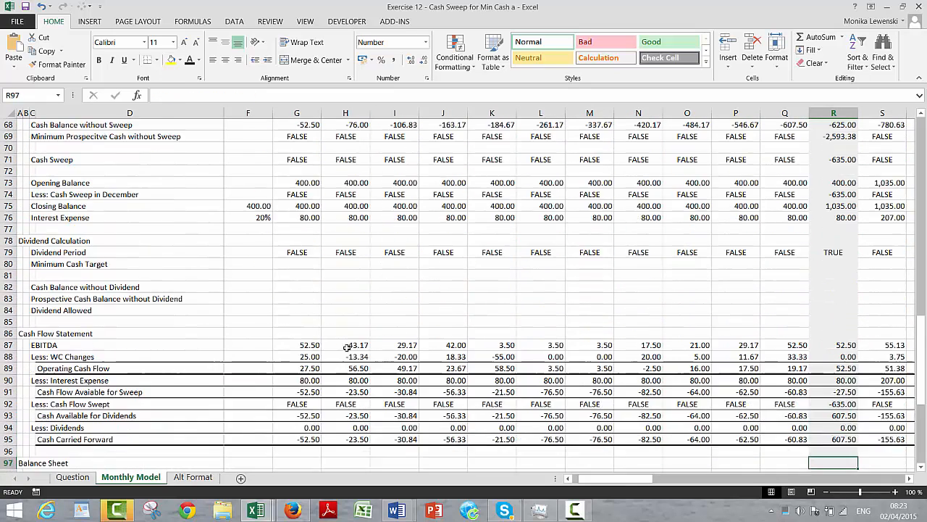
Step: Inspect the Dividends and Cash Flow Swept lines of the Cash Flow Statement in R94 and R92
key(Up)
key(Up)
key(Up)
key(Up)
key(Up)
key(Up)
key(Up)
key(Up)
key(Up)
key(Up)
key(Up)
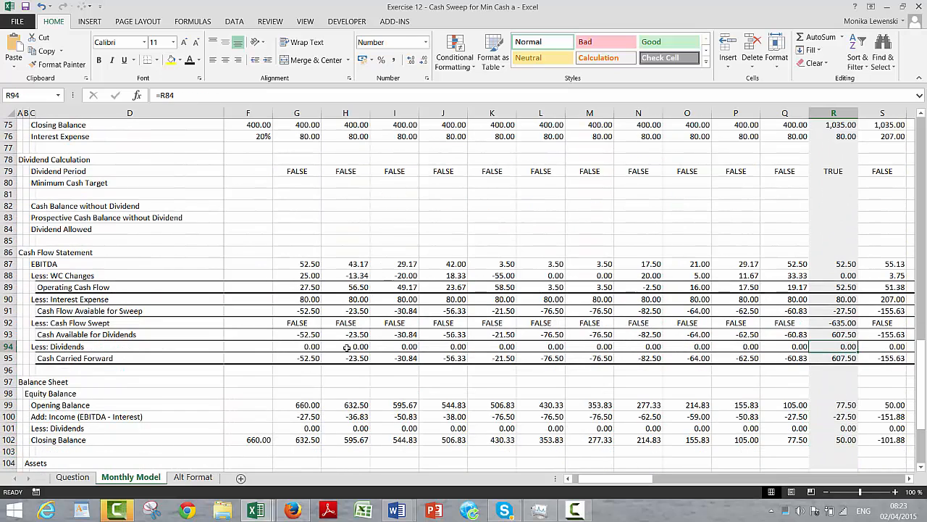
key(Down)
key(Up)
key(Up)
key(Up)
key(Up)
key(Up)
key(Up)
key(Up)
key(Up)
key(Up)
key(Up)
key(Up)
key(Up)
key(Up)
key(Up)
key(Up)
key(Up)
key(Up)
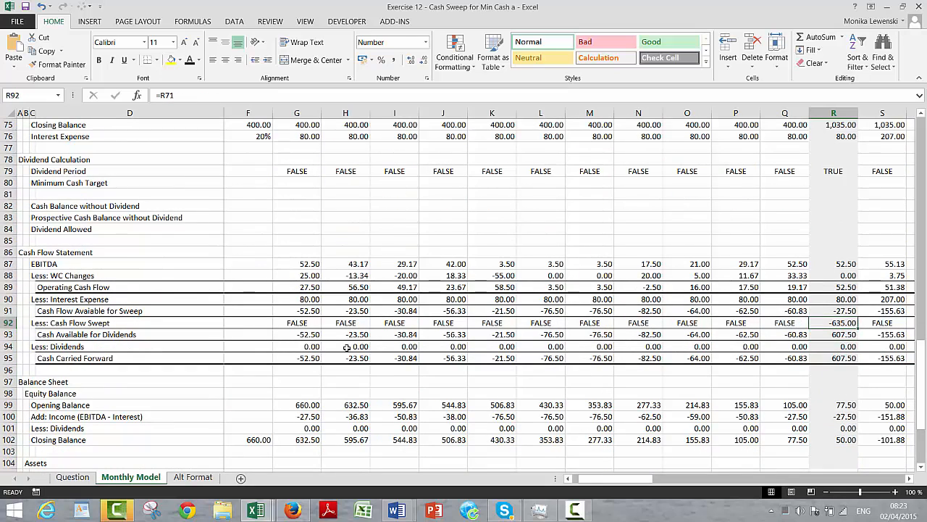
Step: Trace the sweep's effect in column R from the Cash Flow Statement back to Cash Carried Forward in R62
key(Up)
key(Up)
key(Up)
key(Up)
key(Up)
key(Up)
key(Up)
key(Up)
key(Up)
key(Up)
key(Up)
key(Up)
key(Up)
key(Up)
key(Up)
key(Up)
key(Up)
key(Up)
key(Up)
key(Up)
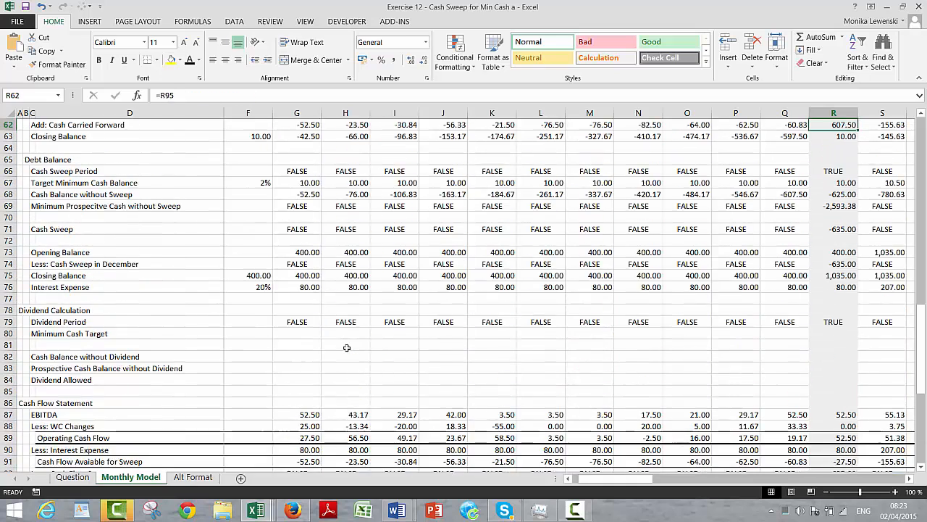
Step: Review column R from Cash Carried Forward through the Debt Balance down to Interest Expense in the Cash Flow Statement
key(Down)
key(Down)
key(Down)
key(Down)
key(Down)
key(Down)
key(Down)
key(Down)
key(Down)
key(Down)
key(Down)
key(Down)
key(Down)
key(Down)
key(Down)
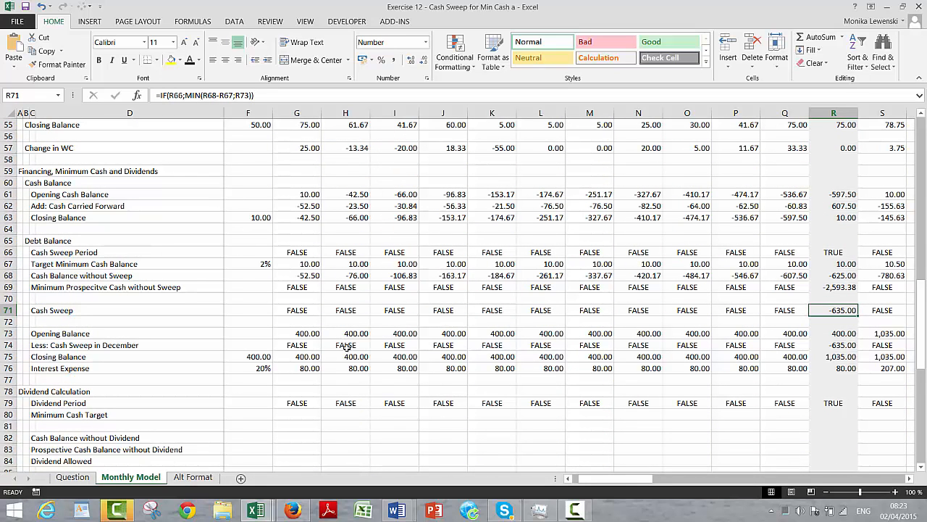
key(Down)
key(Down)
key(Down)
key(Down)
key(Down)
key(Down)
key(Down)
key(Down)
key(Down)
key(Down)
key(Down)
key(Down)
key(Down)
key(Down)
key(Down)
key(Down)
key(Down)
key(Down)
key(Down)
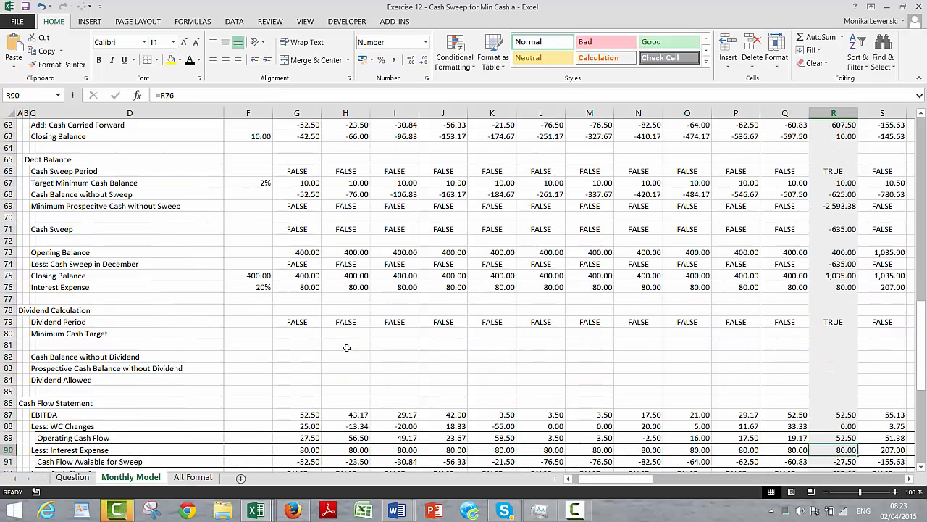
Step: Floor the Cash Sweep at zero in G71 with =IF(G66;MAX(MIN(G68-G67;G73);0)) and copy the formula across row 71
key(Up)
key(Up)
key(Up)
key(Up)
key(Up)
key(Up)
key(Up)
key(Up)
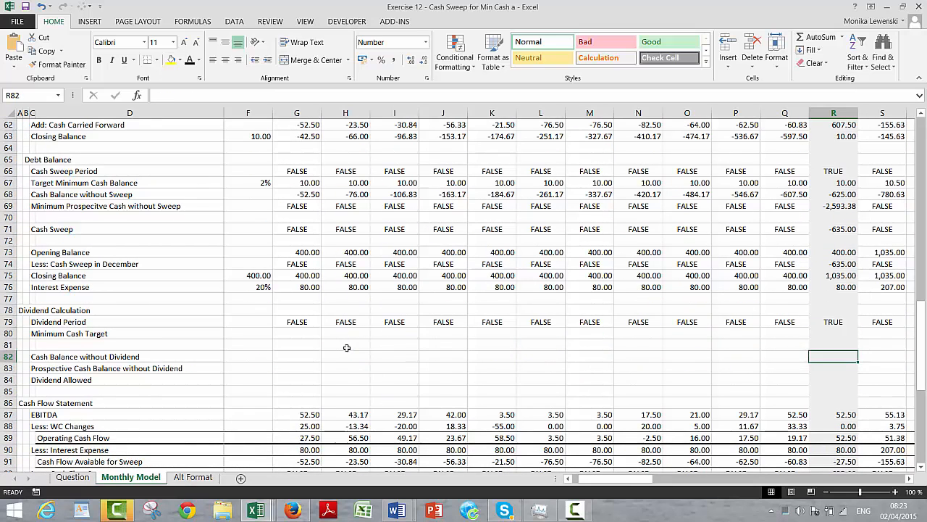
key(Up)
key(Up)
key(Up)
key(Up)
key(Up)
key(Up)
key(Up)
key(Up)
key(Up)
key(Up)
key(Up)
key(Left)
key(Left)
key(Left)
key(Left)
key(Left)
key(Left)
key(Left)
key(Left)
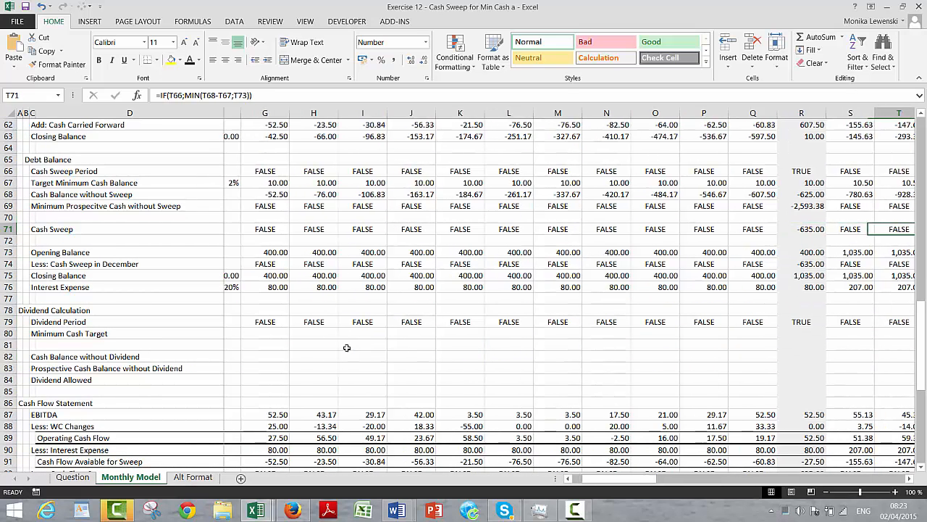
key(Left)
key(Left)
key(Left)
key(Left)
key(Left)
key(Left)
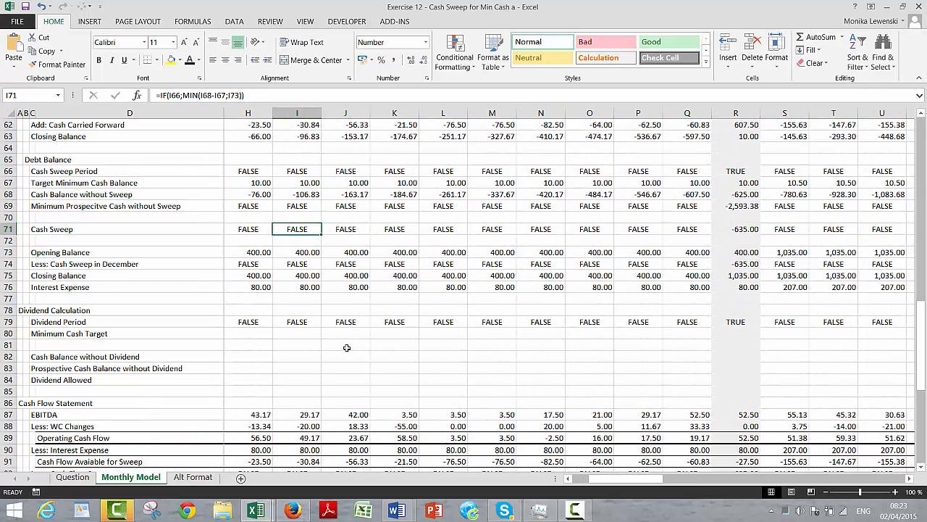
key(Right)
key(Right)
key(Right)
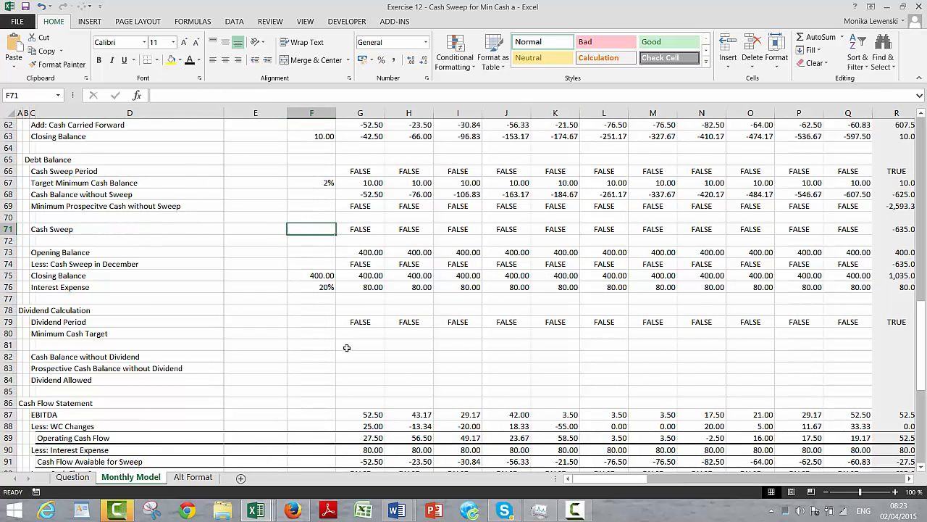
key(F2)
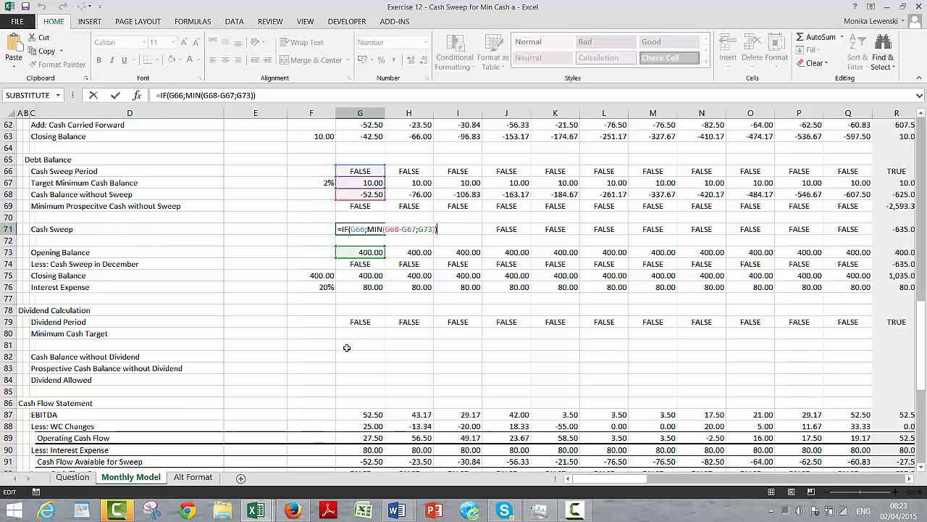
key(Left)
key(Left)
key(Left)
key(Left)
key(Left)
key(Left)
key(Left)
key(Left)
key(Left)
key(Left)
key(Left)
key(Left)
key(Left)
key(Left)
key(Left)
key(Left)
key(Left)
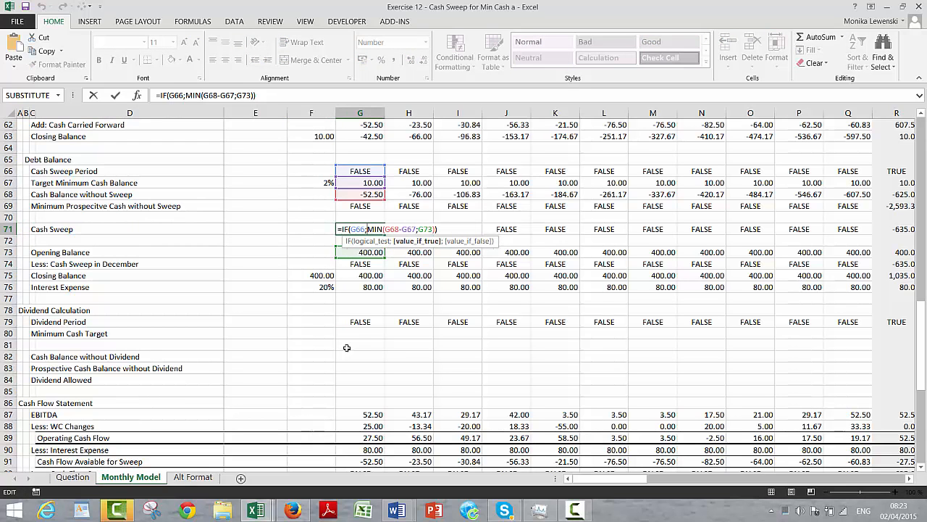
text(max()
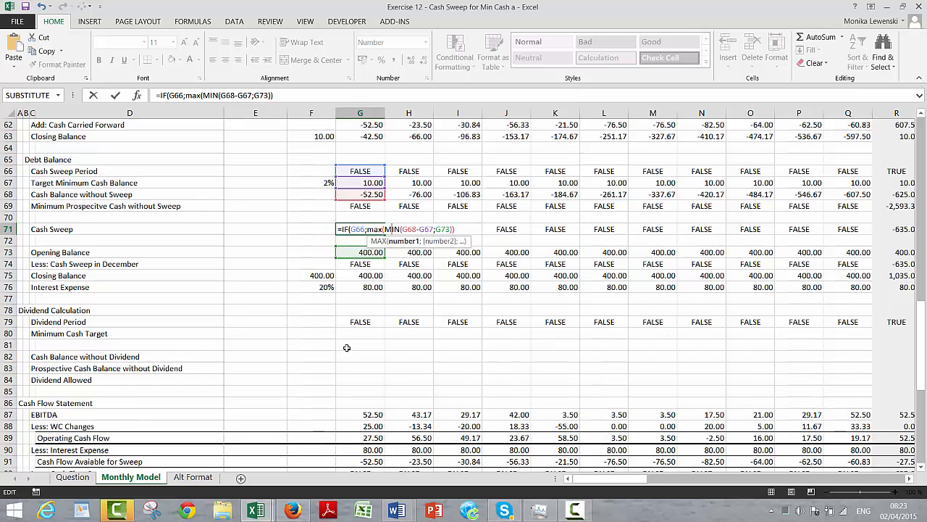
key(Right)
key(Right)
key(Right)
key(Right)
key(Right)
key(Right)
key(Right)
key(Right)
key(Right)
key(Right)
key(Right)
key(Right)
key(Right)
key(Right)
key(Right)
key(Right)
text(;)
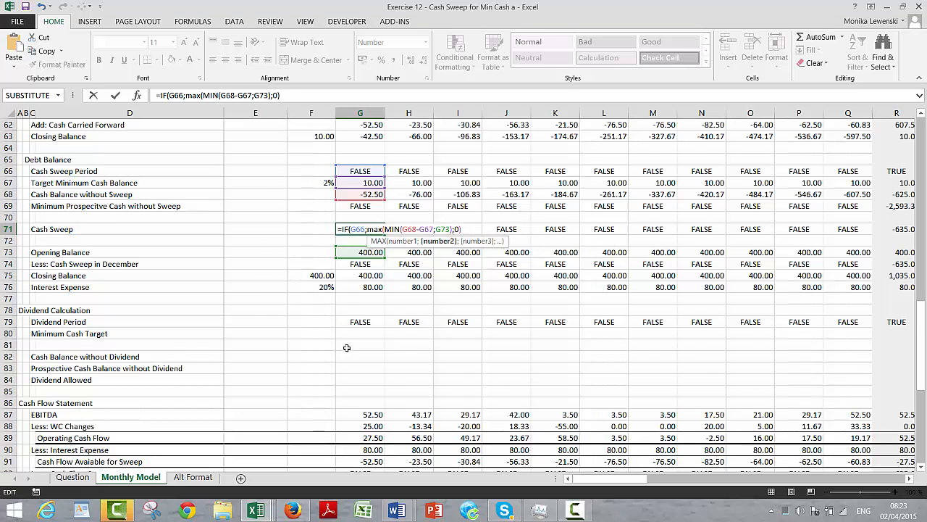
text(0)
key(Return)
key(Return)
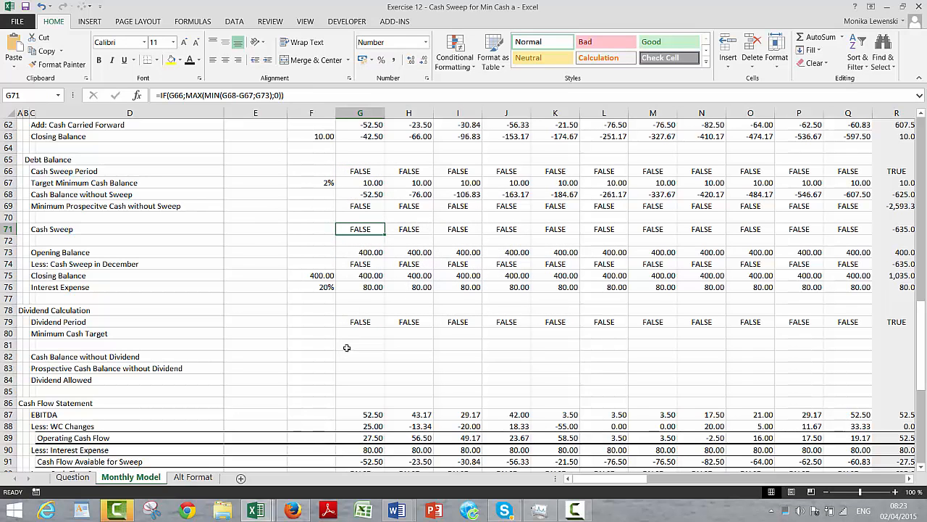
key(ctrl+shift+Right)
Step: Check the Cash Sweep results along row 71 across the sweep periods, as far as column BL
key(Right)
key(Right)
key(Right)
key(Right)
key(Right)
key(Right)
key(Right)
key(Right)
key(Right)
key(Right)
key(Right)
key(Right)
key(Right)
key(Right)
key(Right)
key(Right)
key(Right)
key(Right)
key(Right)
key(Right)
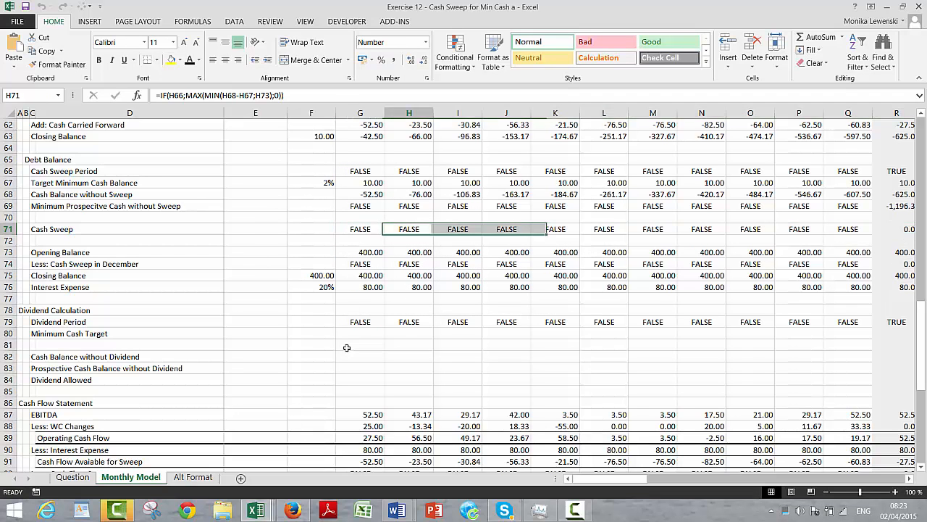
key(Right)
key(Right)
key(Right)
key(Right)
key(Right)
key(Right)
key(Right)
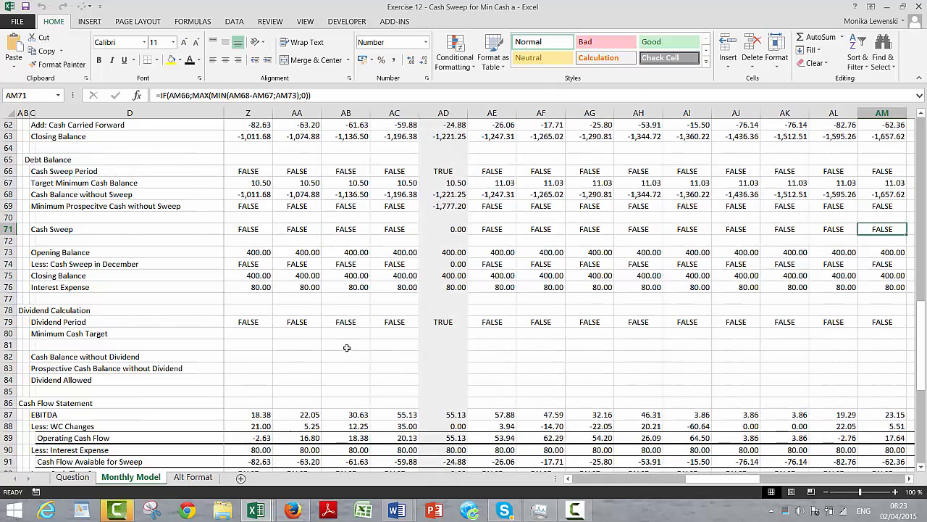
key(Right)
key(Right)
key(Right)
key(Right)
key(Right)
key(Right)
key(Right)
key(Right)
key(Right)
key(Right)
key(Right)
key(Right)
key(Right)
key(Right)
key(Right)
key(Right)
key(Right)
key(Right)
key(Right)
key(Right)
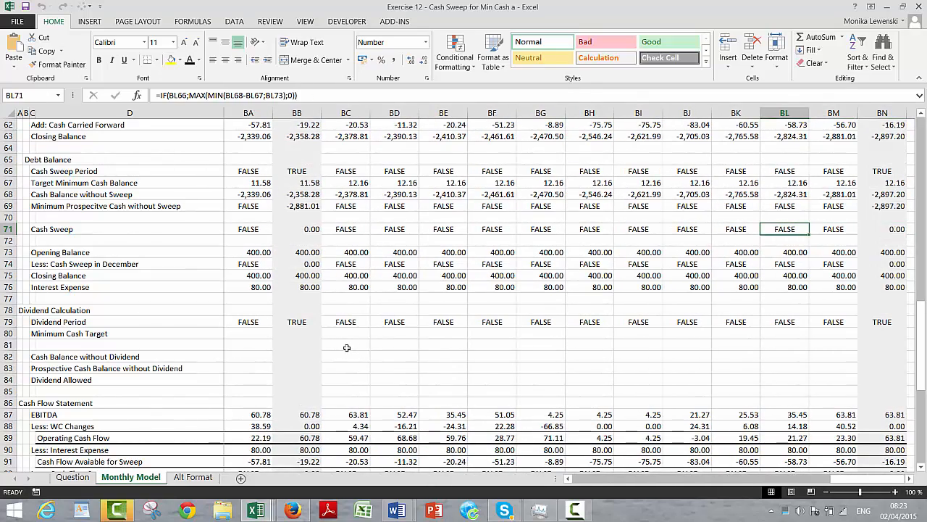
Step: Link the Minimum Cash Target in G80 to the Target Minimum Cash Balance with =G67 and copy it across row 80
key(Left)
key(Left)
key(Left)
key(Left)
key(Left)
key(Left)
key(Left)
key(Left)
key(Left)
key(Left)
key(Left)
key(Left)
key(Left)
key(Left)
key(Left)
key(Left)
key(Left)
key(Left)
key(Left)
key(Left)
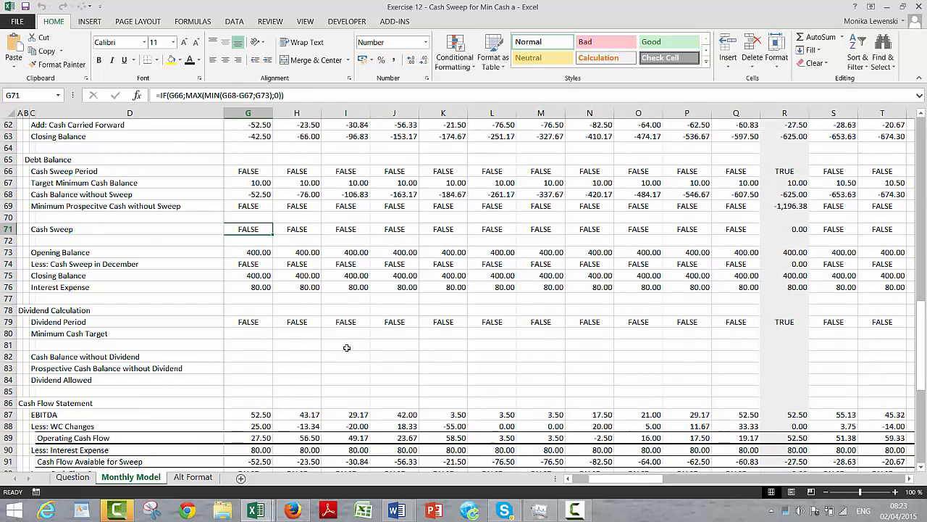
key(Left)
key(Left)
key(Left)
key(Left)
key(Left)
key(Left)
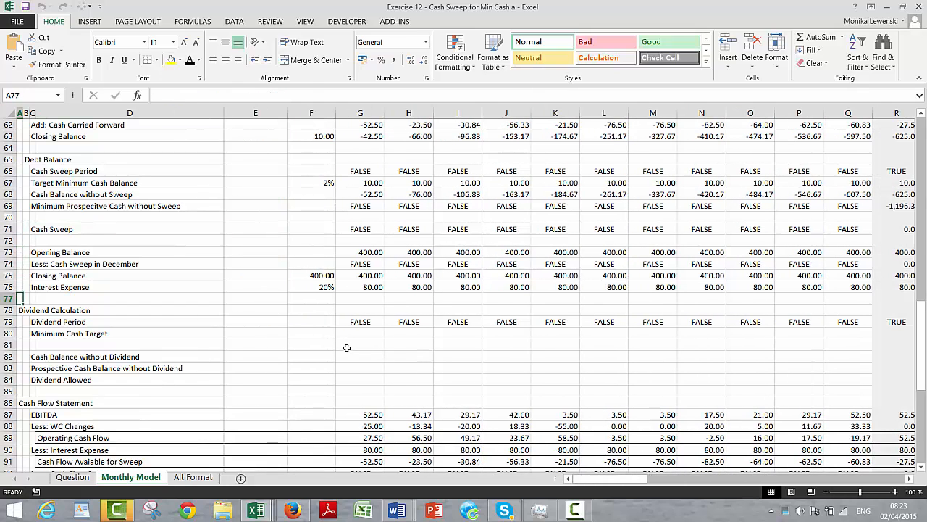
key(Down)
key(Down)
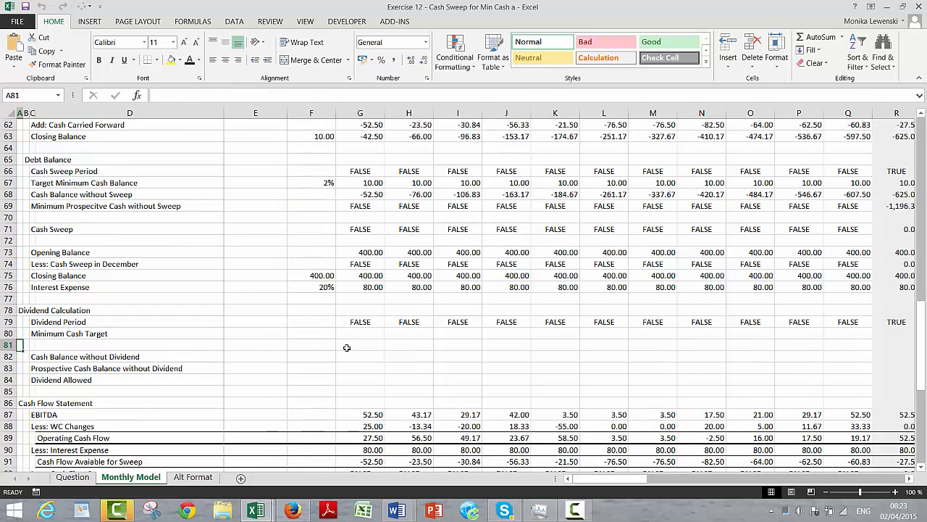
key(Up)
key(Right)
key(Right)
key(Right)
key(Right)
key(Right)
key(Right)
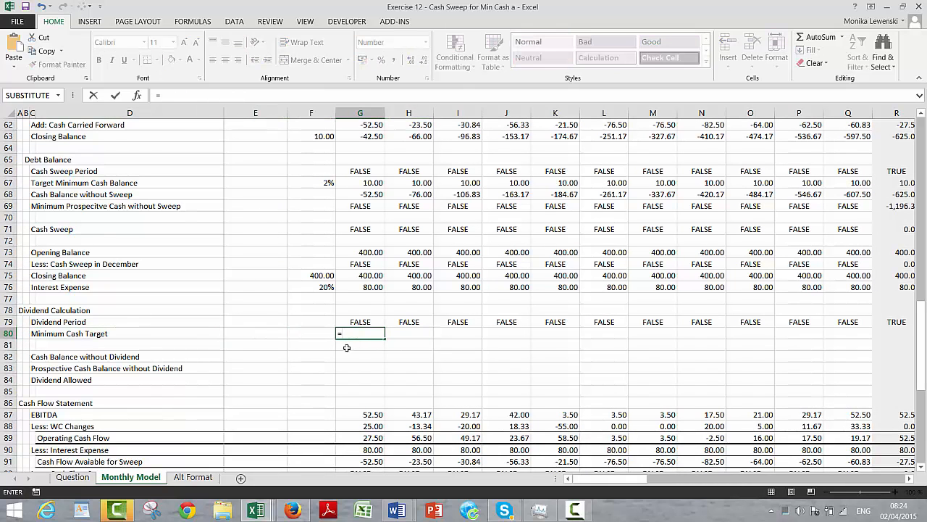
text(=)
key(Up)
key(Up)
key(Up)
key(Up)
key(Up)
key(Up)
key(Up)
key(Up)
key(Up)
key(Up)
key(Up)
key(Up)
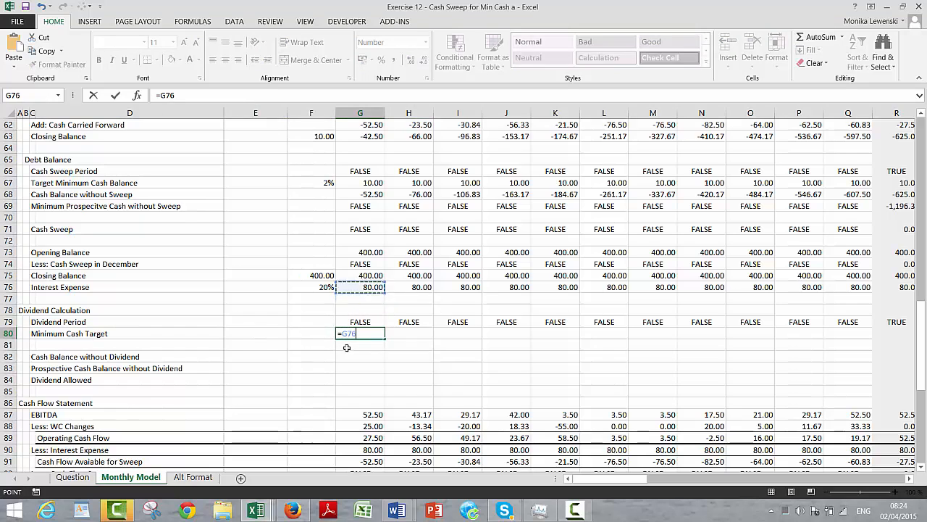
key(Up)
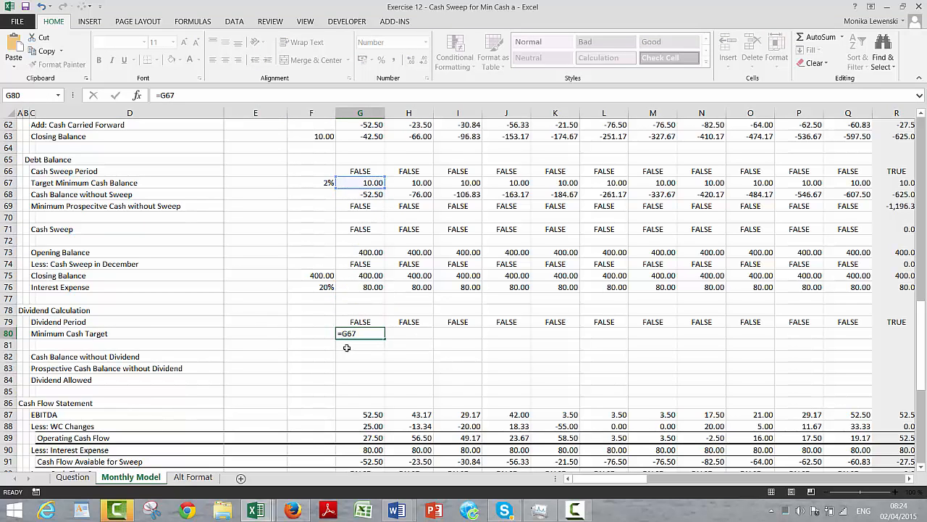
key(ctrl+Return)
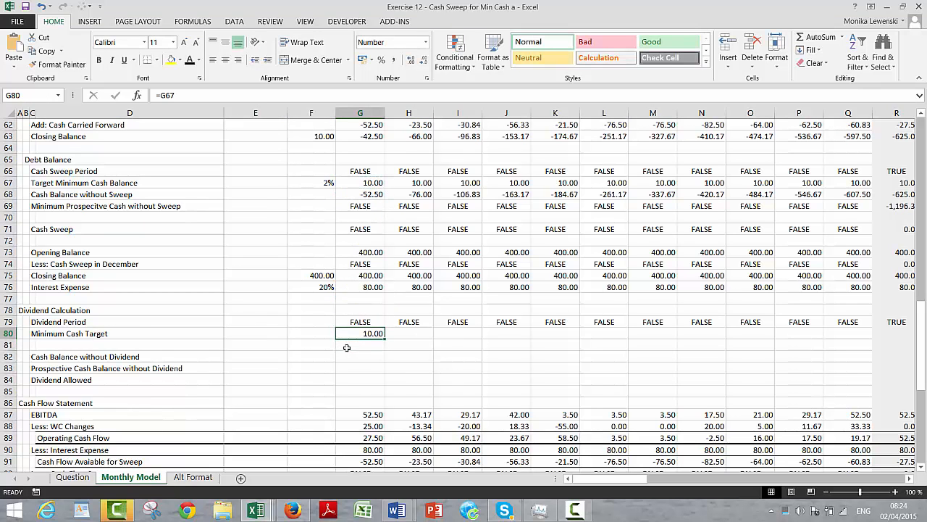
key(ctrl+shift+Right)
key(ctrl+r)
Step: Set the Balance Sheet Debt in F10 to 0
key(Down)
key(Left)
key(Left)
key(Left)
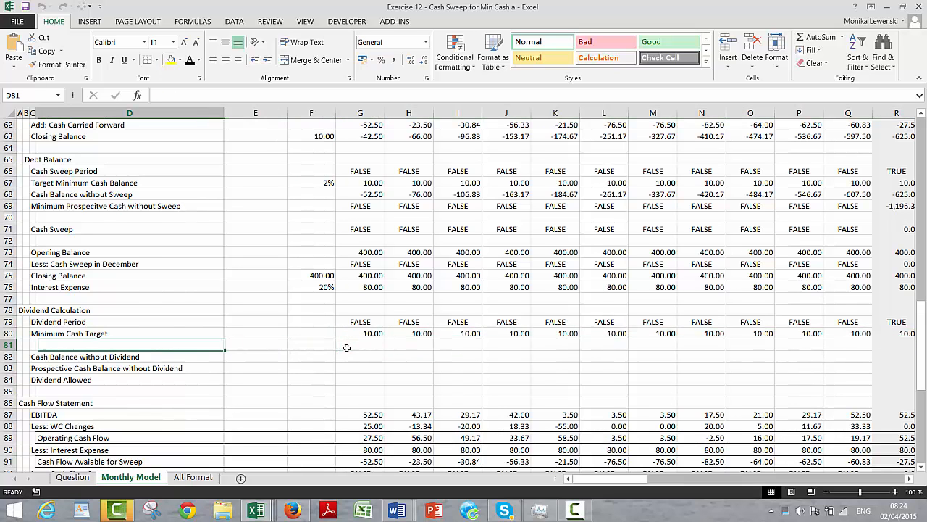
key(Home)
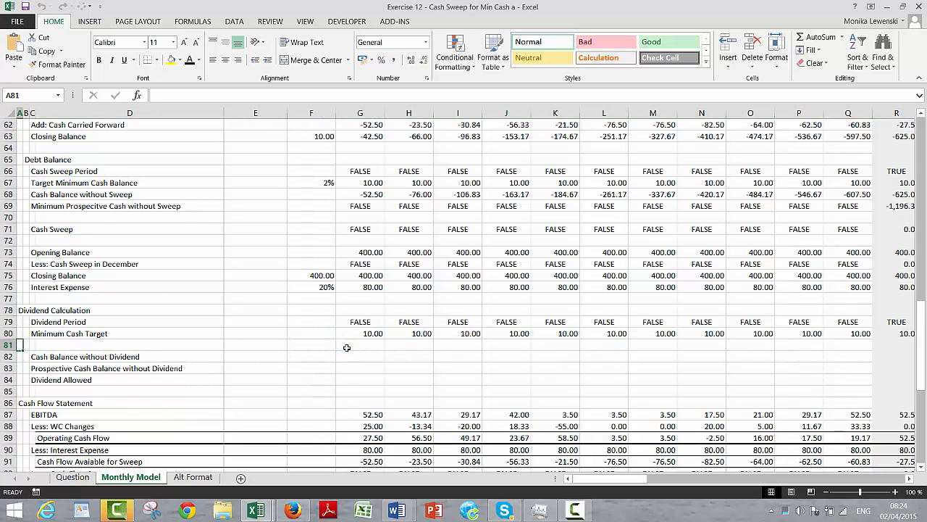
key(Page_Up)
key(Page_Up)
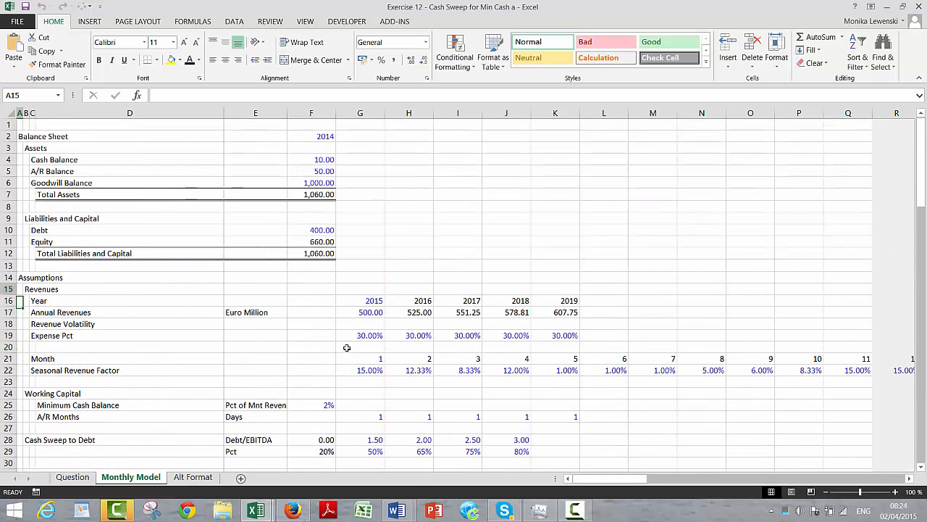
key(Up)
key(Up)
key(Up)
key(Right)
key(Right)
key(Right)
key(Right)
key(Right)
key(Up)
key(Up)
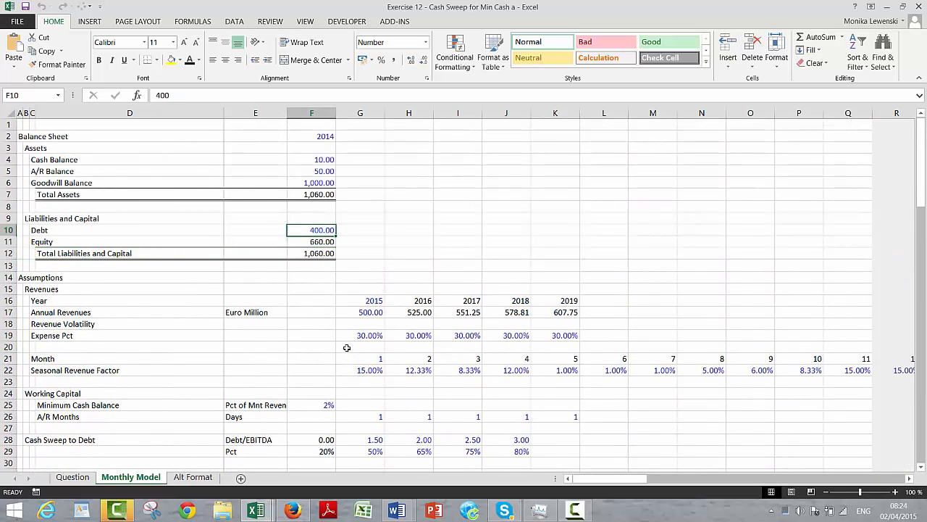
text(0)
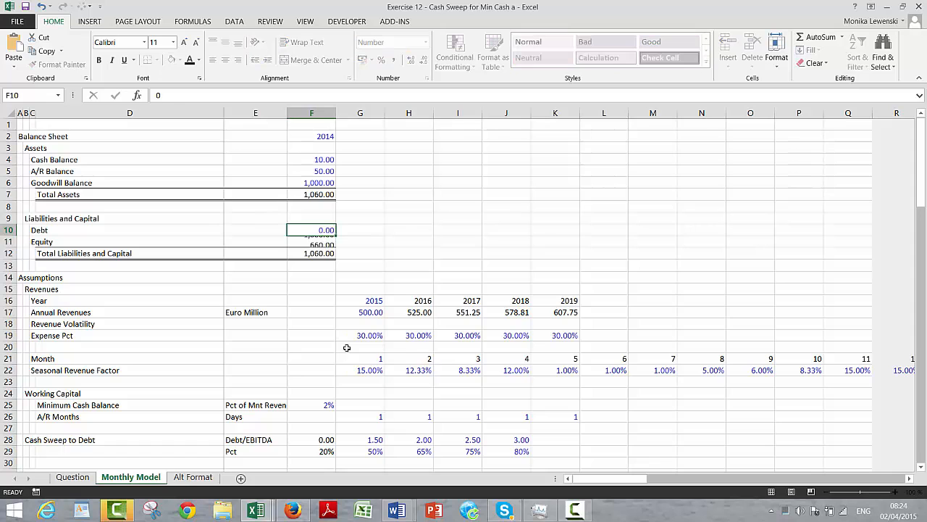
key(Return)
key(Up)
key(Up)
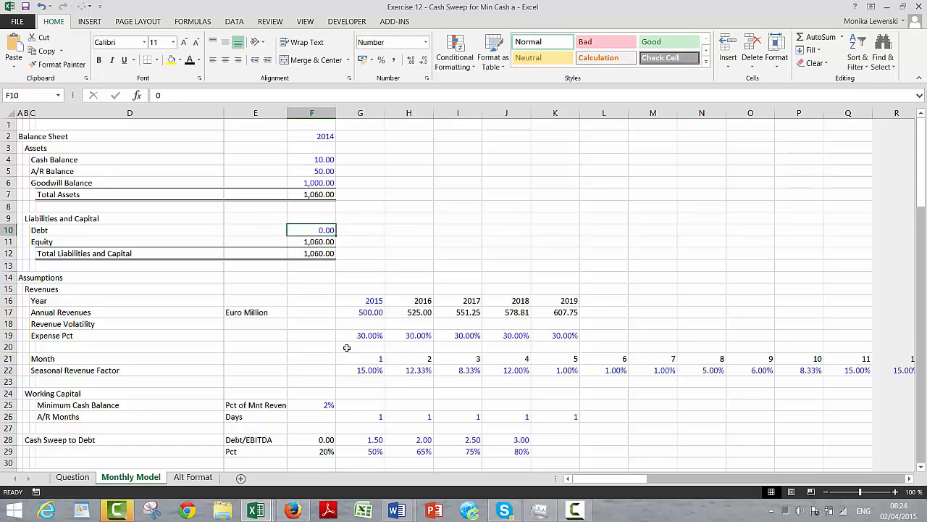
Step: Set the Expense Pct in row 19 to 110% for every year from 2015 to 2019
key(Down)
key(Down)
key(Down)
key(Down)
key(Down)
key(Down)
key(Down)
key(Down)
key(Down)
key(Down)
key(Up)
key(Right)
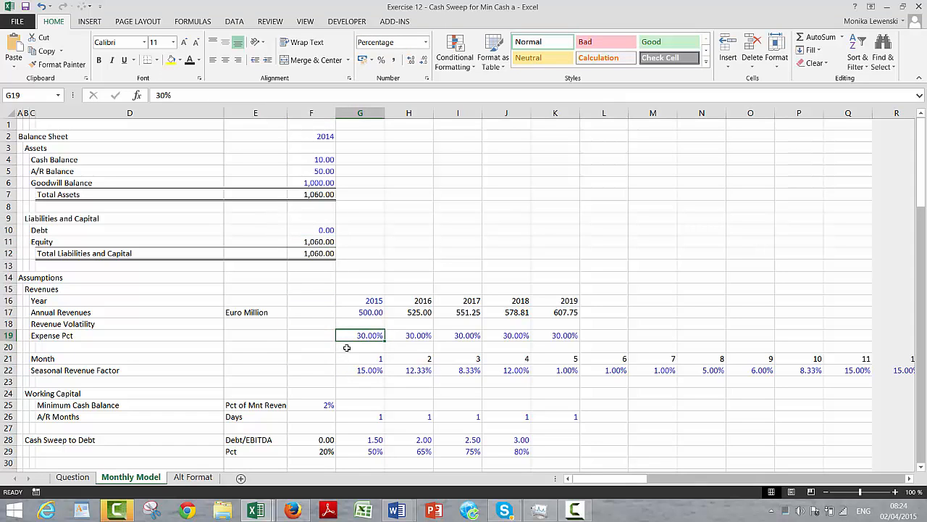
text(110)
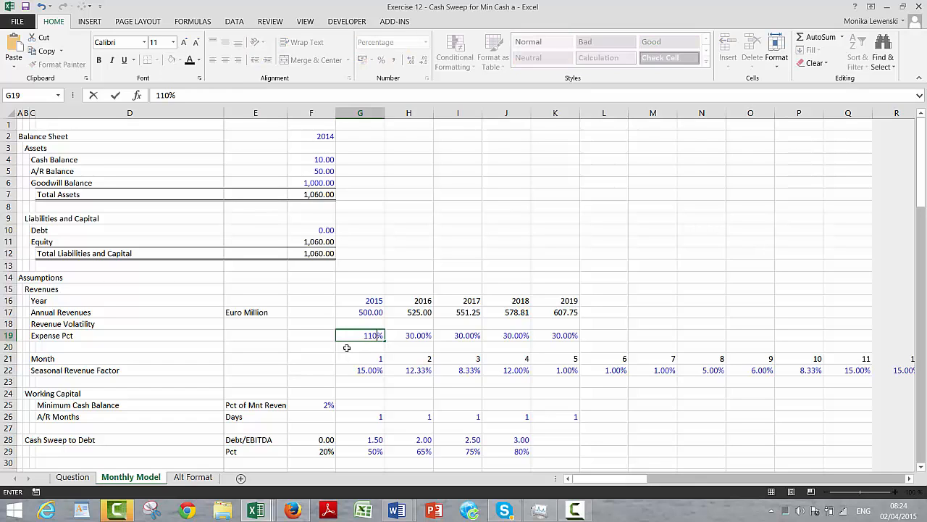
key(Return)
key(Up)
key(Down)
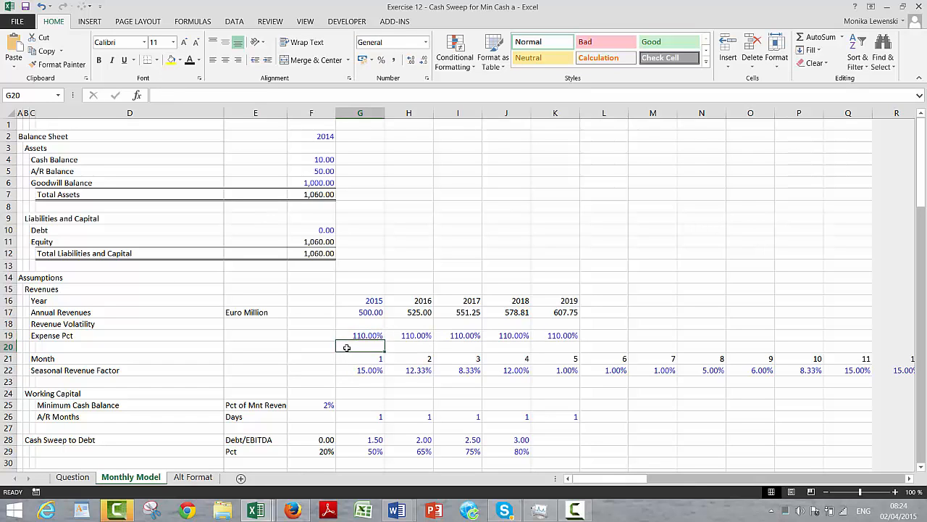
Step: Review column G from the revenue assumptions through EBITDA, Cash Balance and Debt Balance down to the Dividend Calculation
key(Down)
key(Down)
key(Down)
key(Down)
key(Down)
key(Down)
key(Down)
key(Down)
key(Down)
key(Down)
key(Down)
key(Down)
key(Down)
key(Down)
key(Down)
key(Down)
key(Down)
key(Down)
key(Down)
key(Down)
key(Down)
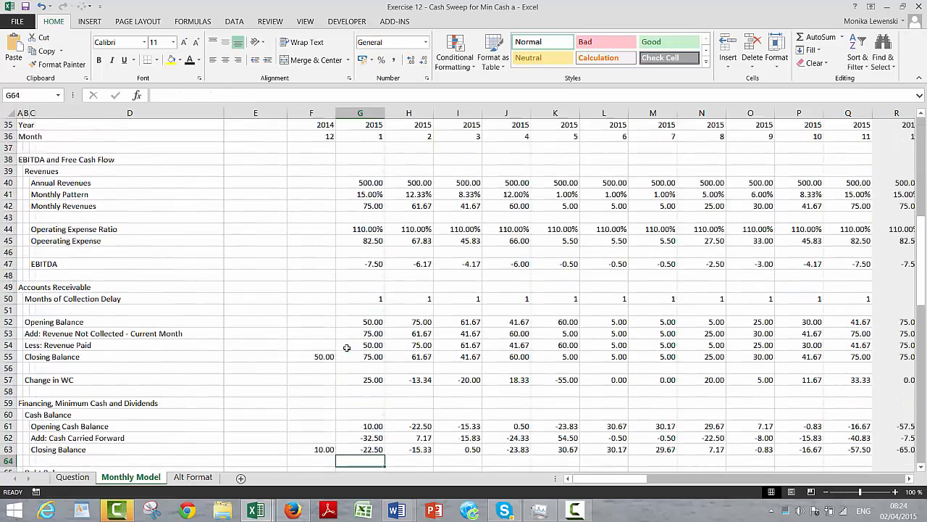
key(Down)
key(Down)
key(Down)
key(Down)
key(Down)
key(Down)
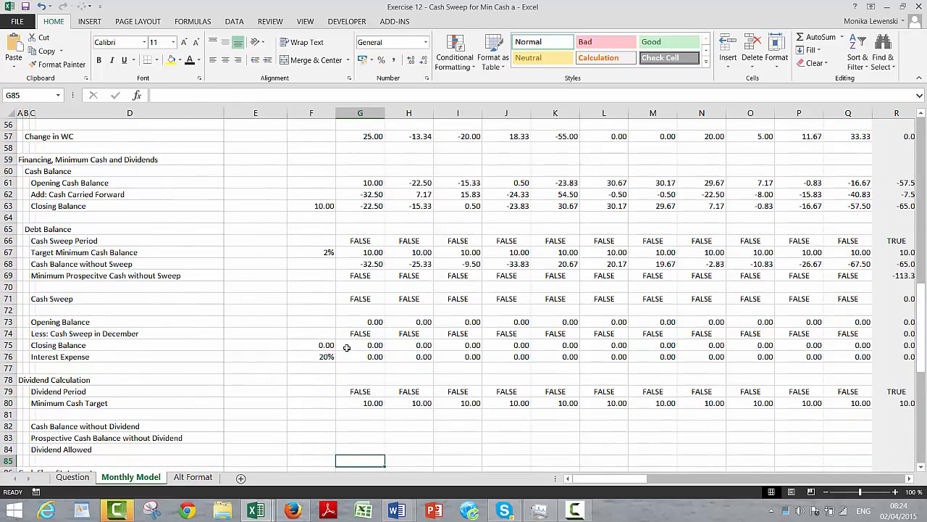
Step: Check the cash Closing Balance along row 63 as far as column R, and the Cash Carried Forward in R62
key(Up)
key(Up)
key(Up)
key(Up)
key(Up)
key(Up)
key(Up)
key(Up)
key(Up)
key(Up)
key(Up)
key(Up)
key(Up)
key(Up)
key(Up)
key(Up)
key(Up)
key(Up)
key(Up)
key(Up)
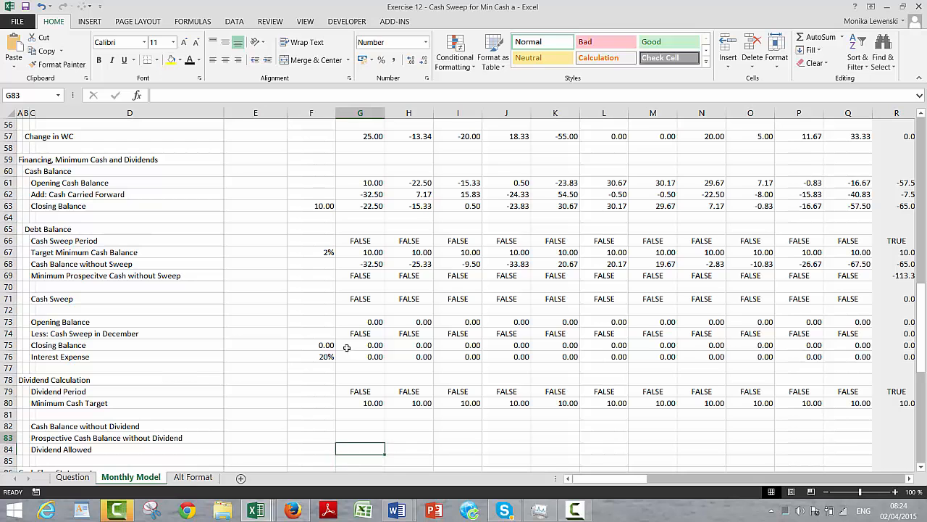
key(Up)
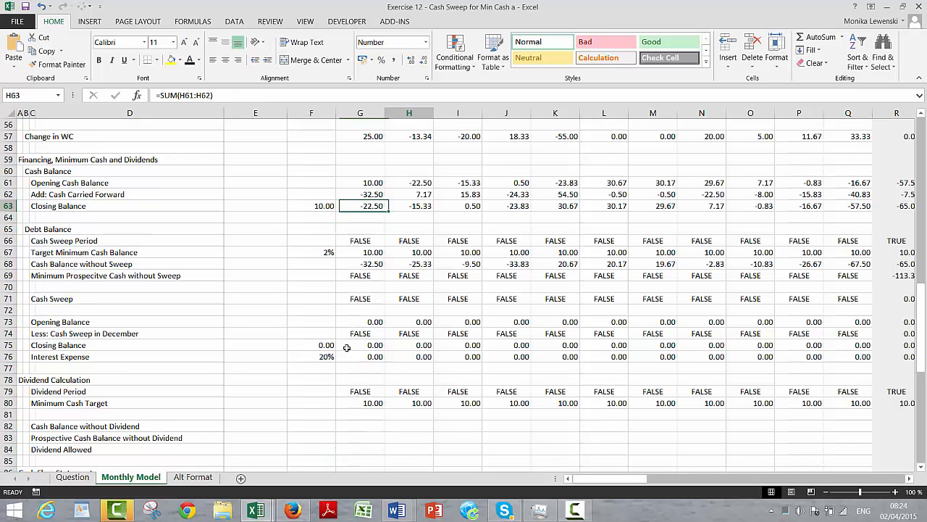
key(Right)
key(Right)
key(Right)
key(Right)
key(Right)
key(Right)
key(Right)
key(Right)
key(Right)
key(Right)
key(Right)
key(Right)
key(Right)
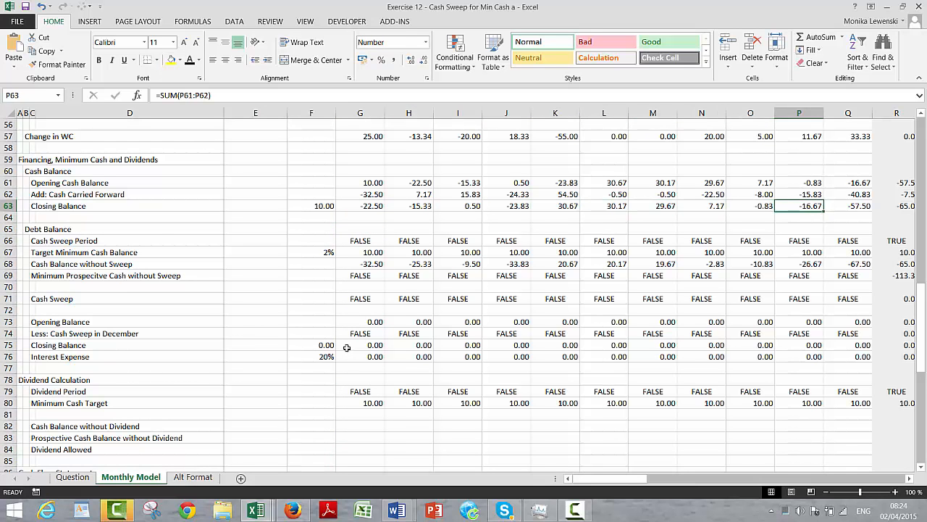
key(Left)
key(Left)
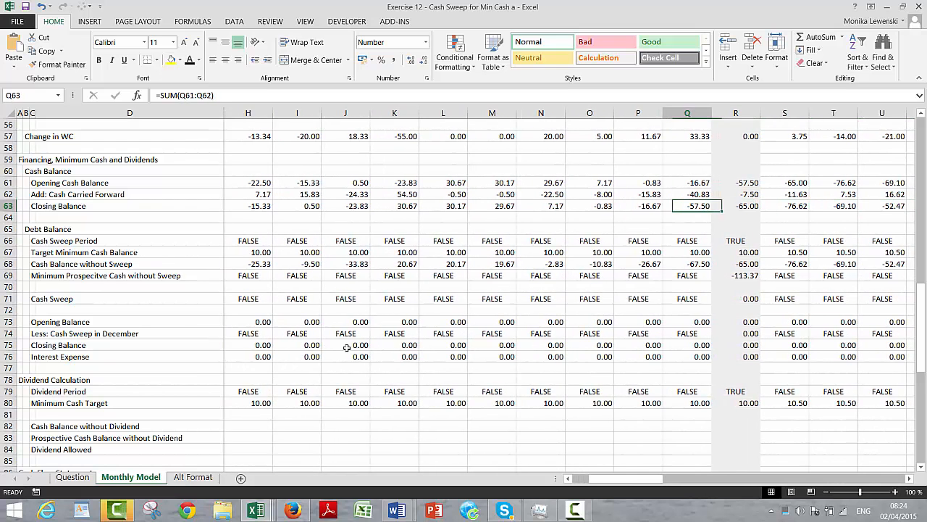
key(Right)
key(Right)
key(Left)
key(Up)
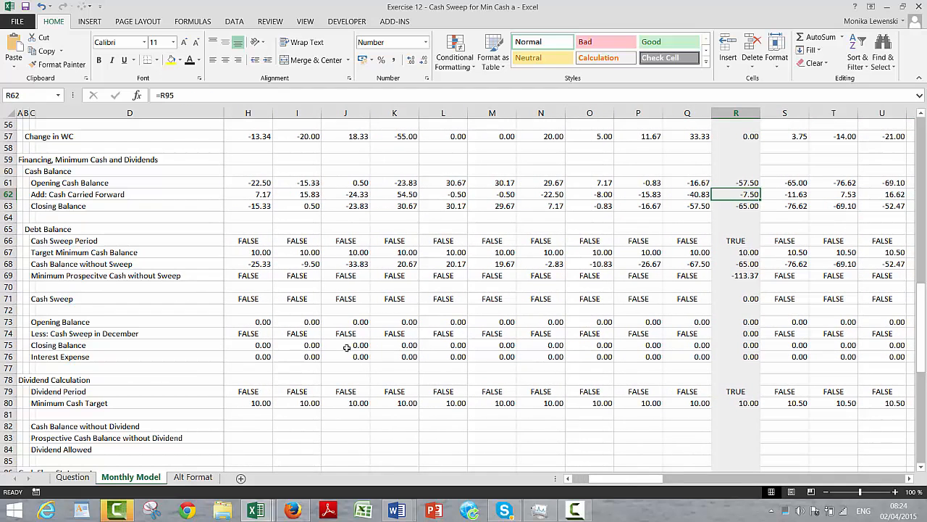
Step: Review the Cash Carried Forward in row 62 and the cash Closing Balance in row 63 from column R through the AG months
key(Right)
key(Right)
key(Right)
key(Right)
key(Right)
key(Right)
key(Right)
key(Right)
key(Right)
key(Right)
key(Right)
key(Right)
key(Right)
key(Right)
key(Right)
key(Right)
key(Right)
key(Right)
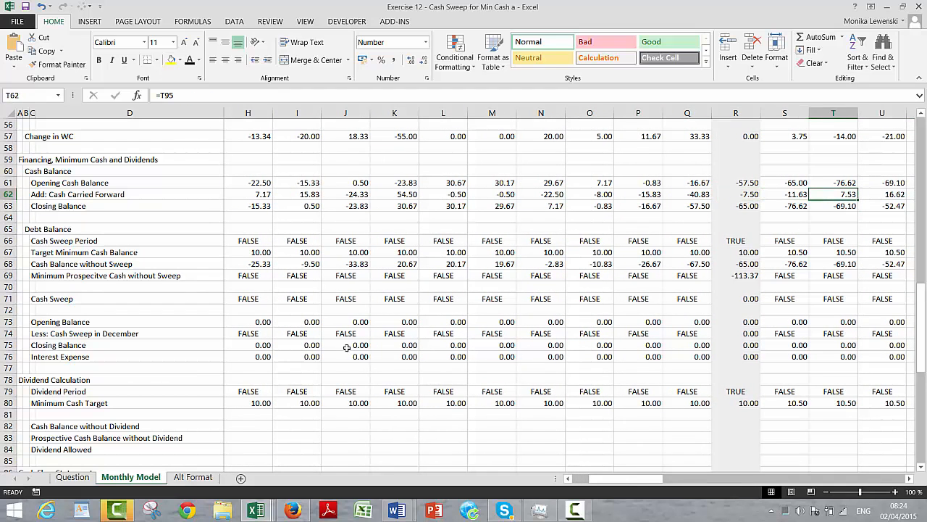
key(Left)
key(Left)
key(Left)
key(Left)
key(Left)
key(Left)
key(Left)
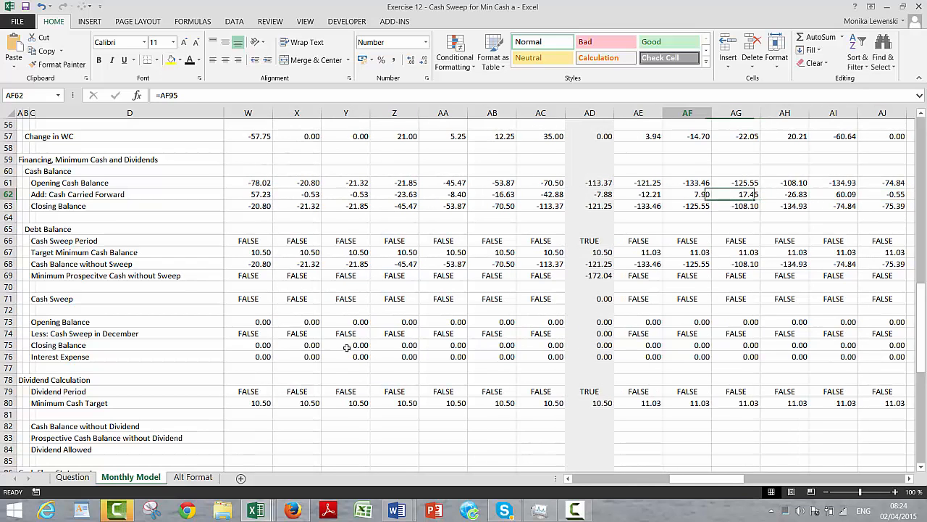
Step: Begin an IF formula for Cash Balance without Dividend in G82, using the Dividend Period flag in G79 as its logical test
key(Down)
key(Down)
key(Left)
key(Left)
key(Left)
key(Left)
key(Left)
key(Left)
key(Left)
key(Left)
key(Left)
key(Left)
key(Left)
key(Left)
key(Left)
key(Left)
key(Left)
key(Left)
key(Left)
key(Left)
key(Left)
key(Left)
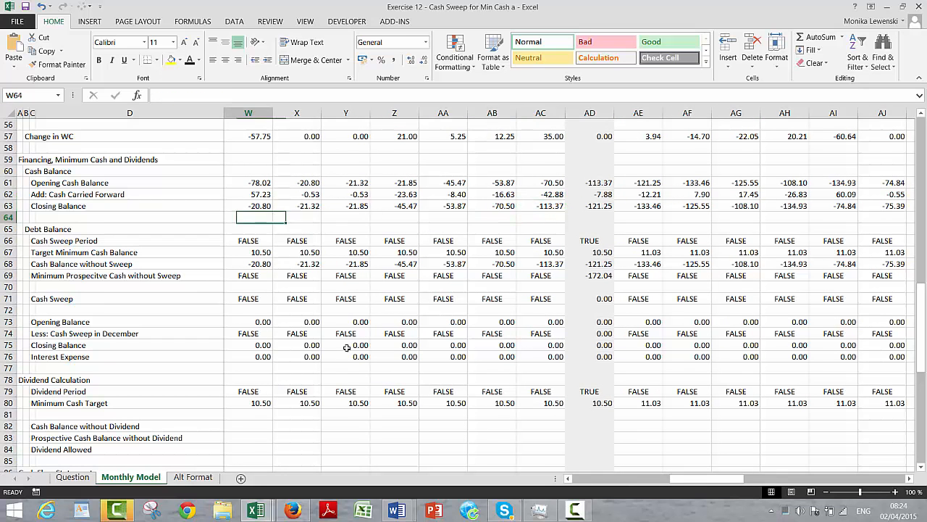
key(Down)
key(Down)
key(Down)
key(Down)
key(Down)
key(Down)
key(Down)
key(Down)
key(Down)
key(Down)
key(Down)
key(Down)
key(Down)
key(Down)
key(Down)
key(Down)
key(Down)
key(Down)
key(Down)
key(Down)
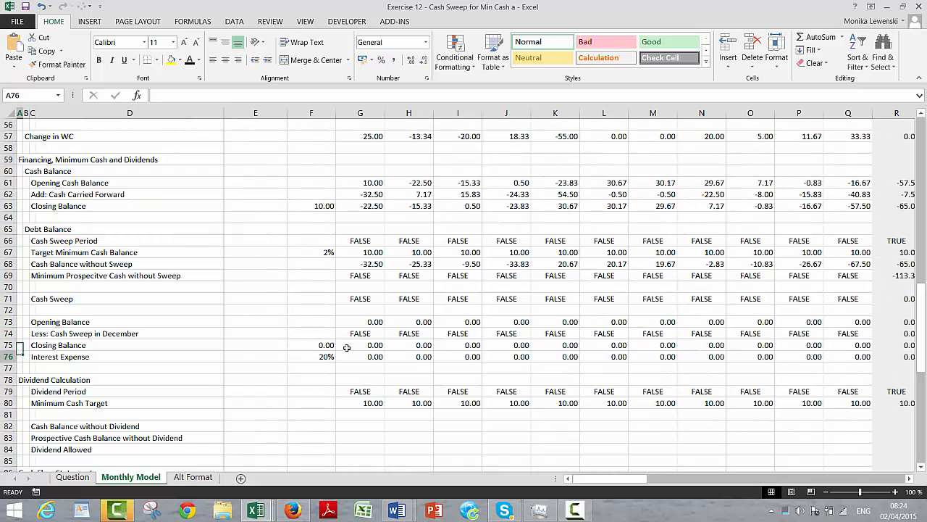
key(Up)
key(Up)
key(Up)
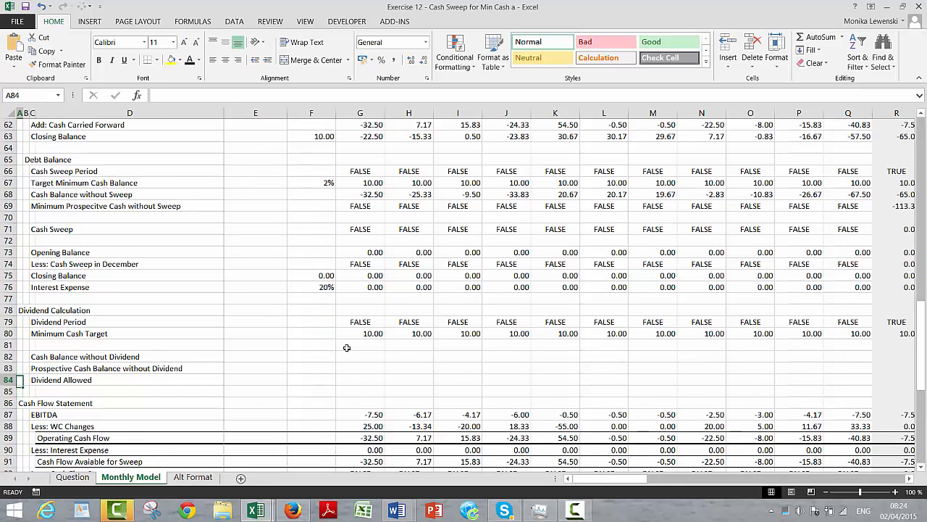
key(Right)
key(Right)
key(Right)
key(Down)
key(Right)
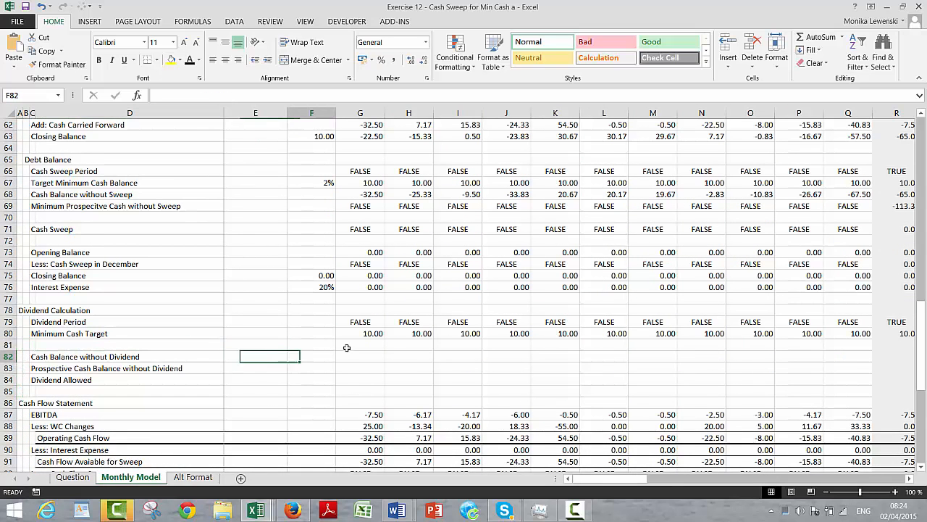
key(Right)
text(=if()
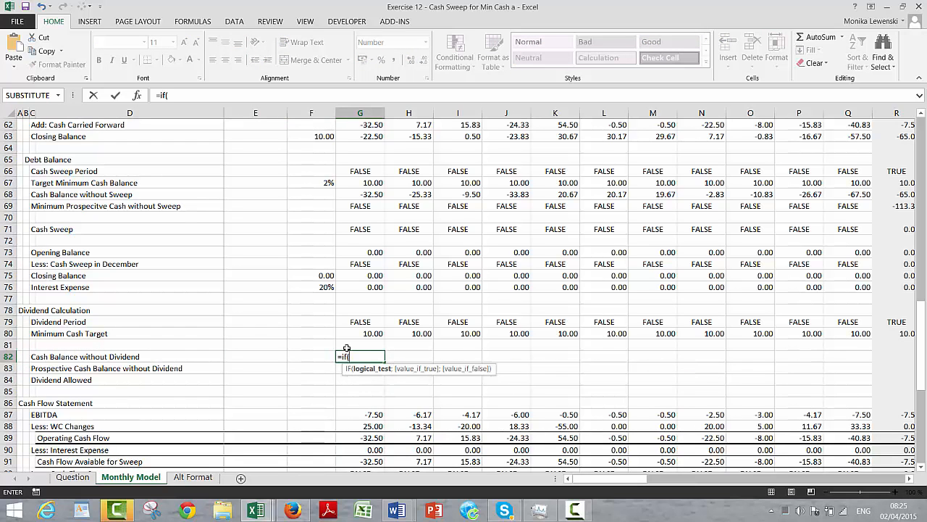
key(Up)
key(Up)
key(Up)
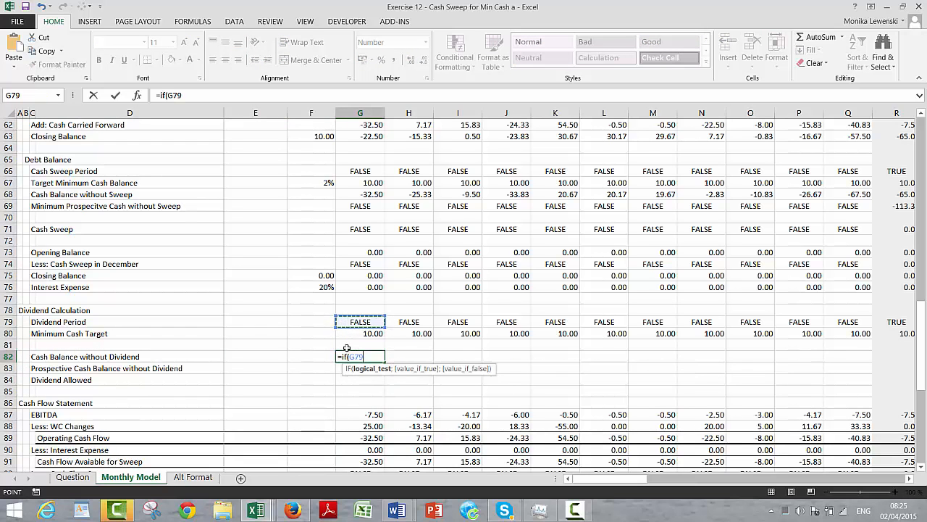
text(;)
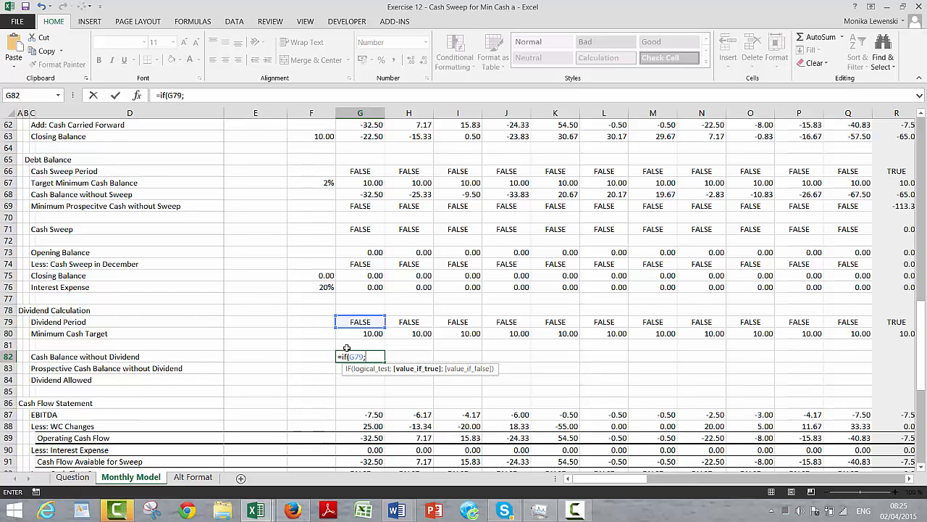
Step: Set the true result of the G82 IF formula to Opening Cash Balance G61 plus Cash Available for Dividends G93
key(Up)
key(Up)
key(Up)
key(Up)
key(Up)
key(Up)
key(Up)
key(Up)
key(Up)
key(Up)
key(Up)
key(Up)
key(Up)
key(Up)
key(Up)
key(Up)
key(Up)
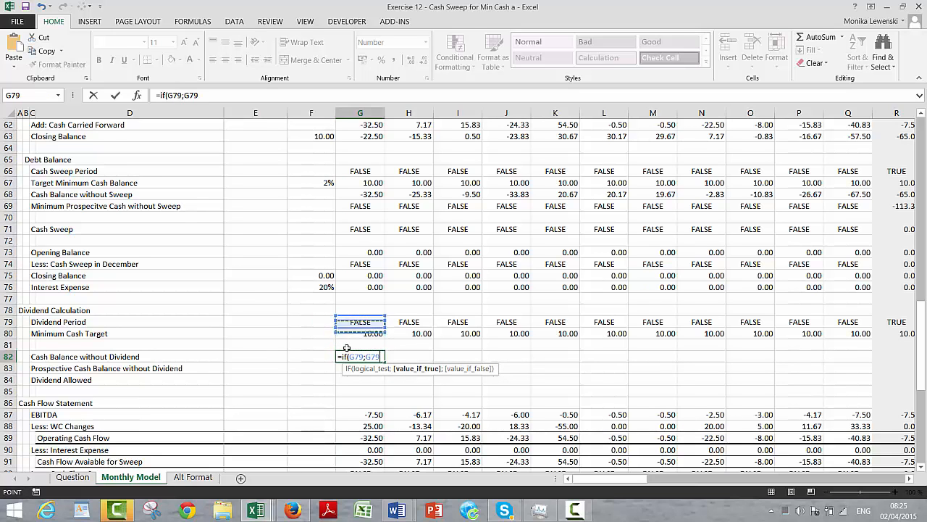
key(Up)
key(Up)
key(Up)
key(Up)
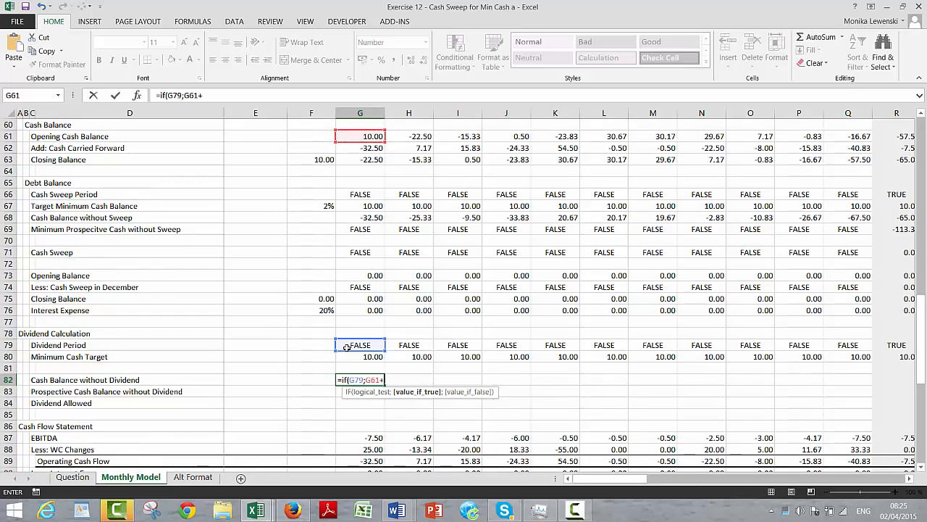
text(+)
key(Down)
key(Down)
key(Down)
key(Down)
key(Down)
key(Down)
key(Down)
key(Down)
key(Down)
key(Down)
key(Down)
key(Down)
key(Down)
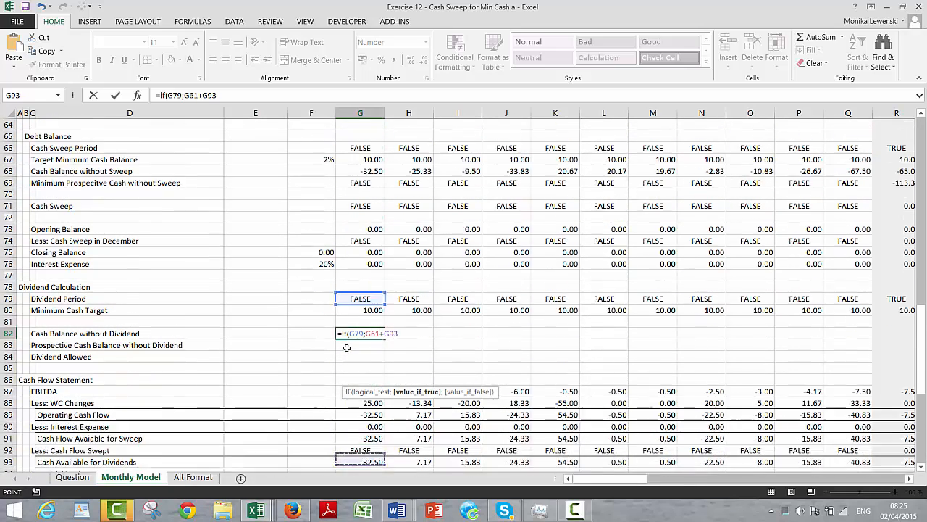
key(Up)
key(Up)
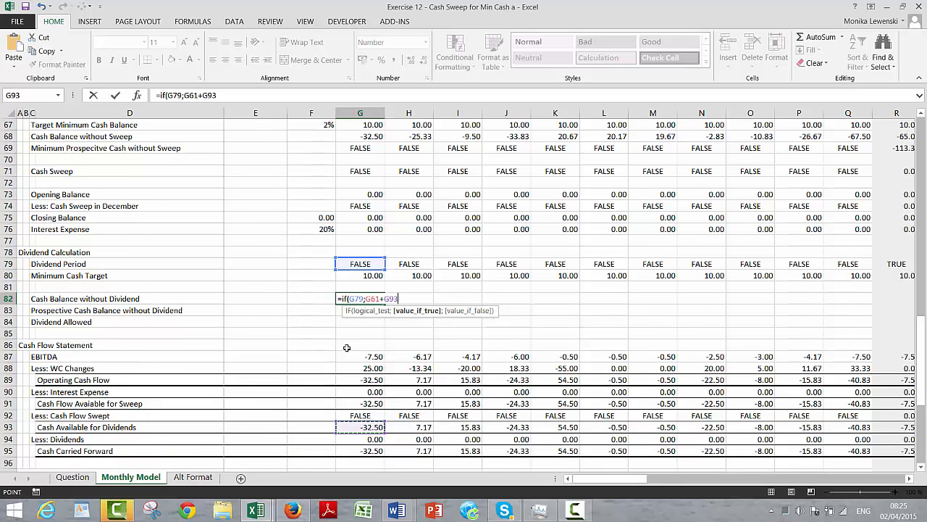
text(;)
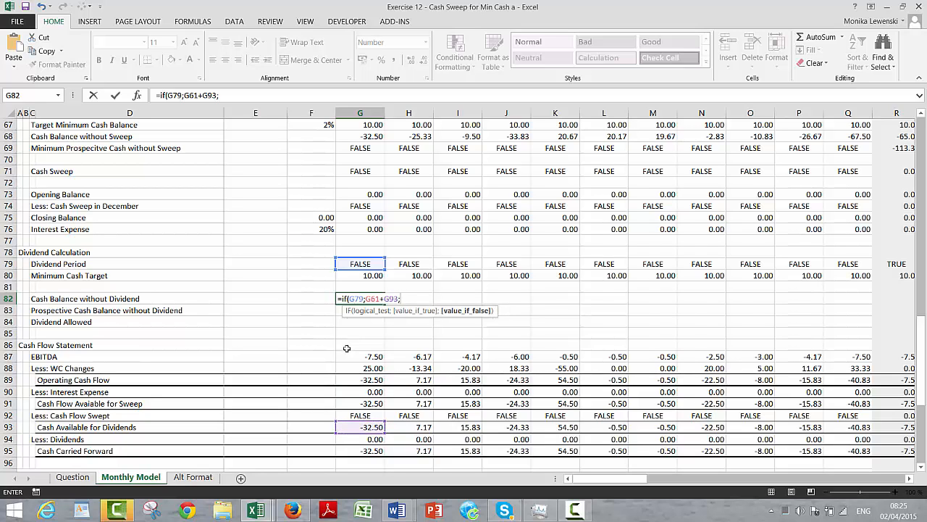
Step: Complete the Cash Balance without Dividend formula in G82 as =IF(G79;G61+G93;F82+G93) and fill it across the row
click(316, 299)
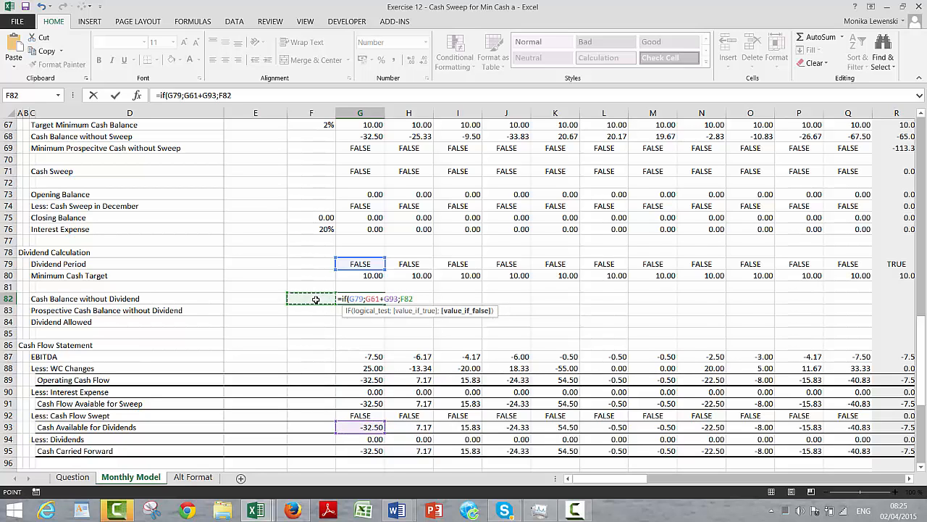
click(367, 427)
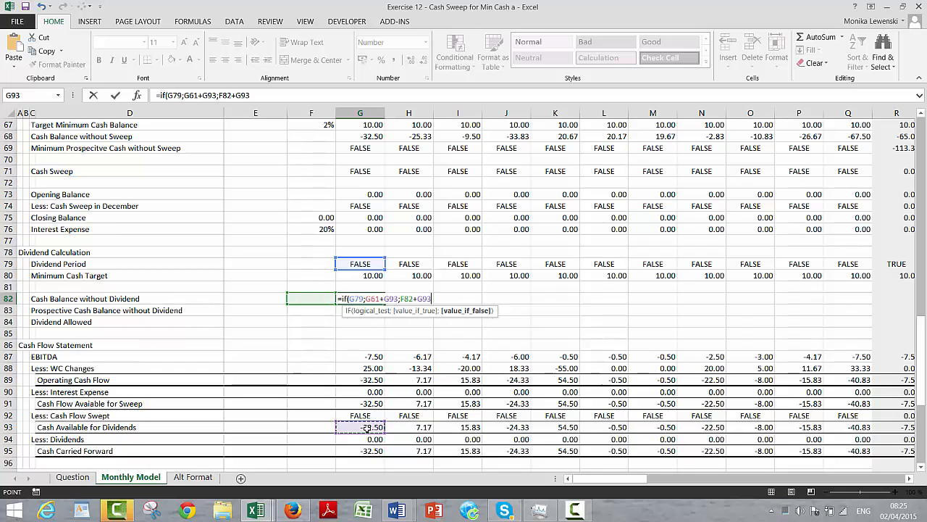
key(ctrl+Return)
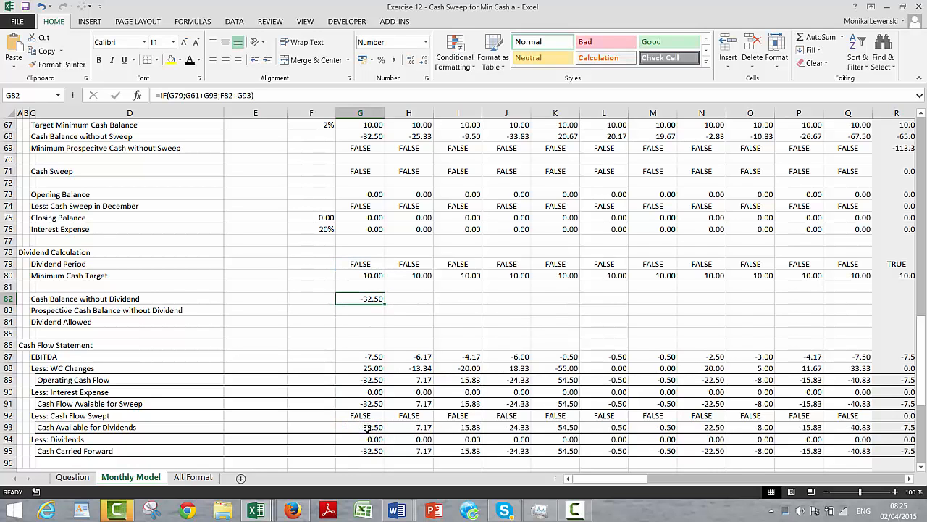
key(ctrl+shift+Right)
key(ctrl+r)
Step: Examine the first year's Cash Balance without Dividend values against the Cash Balance and Debt Balance rows above, in the December column R
key(Right)
key(Right)
key(Right)
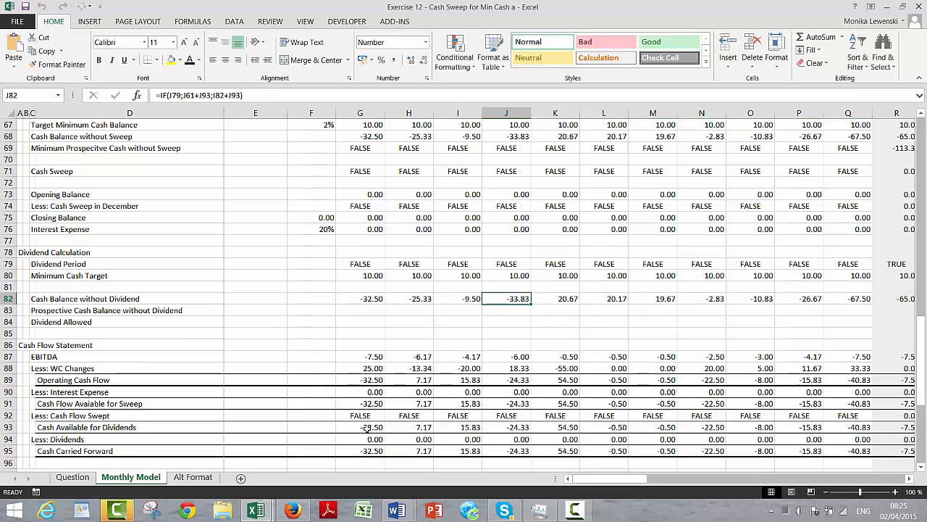
key(Right)
key(Right)
key(Right)
key(Right)
key(Right)
key(Right)
key(Right)
key(Right)
key(Right)
key(Right)
key(Left)
key(Left)
key(Up)
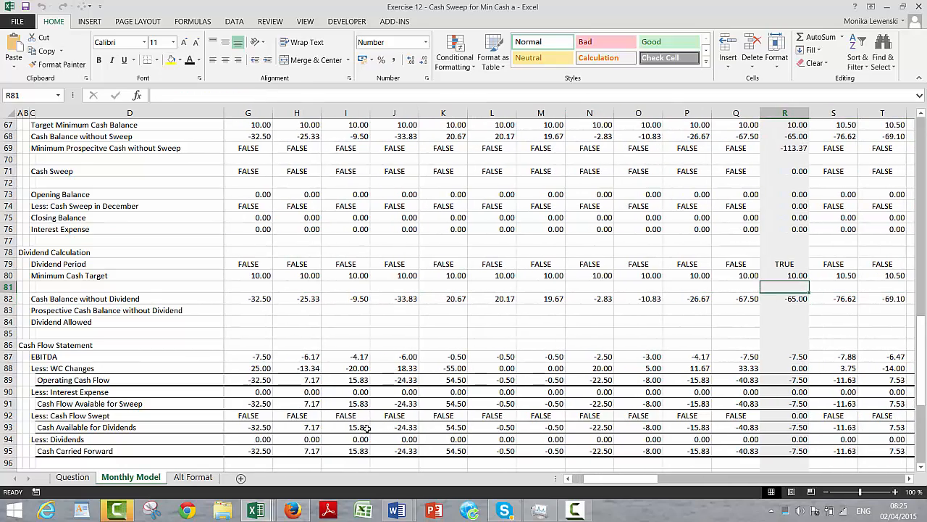
key(Up)
key(Up)
key(Up)
key(Up)
key(Up)
key(Up)
key(Up)
key(Up)
key(Up)
key(Up)
key(Up)
key(Up)
key(Up)
key(Up)
key(Up)
key(Up)
key(Up)
key(Up)
key(Up)
key(Up)
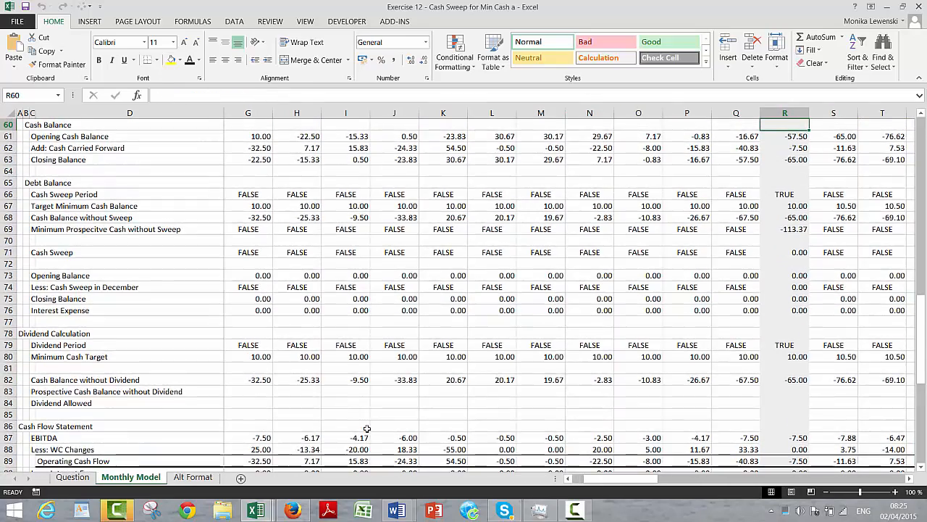
key(Up)
key(Down)
key(Down)
key(Down)
key(Down)
key(Down)
key(Down)
key(Down)
key(Down)
key(Down)
key(Down)
key(Down)
key(Down)
key(Down)
key(Down)
key(Down)
key(Down)
key(Down)
key(Down)
key(Down)
key(Down)
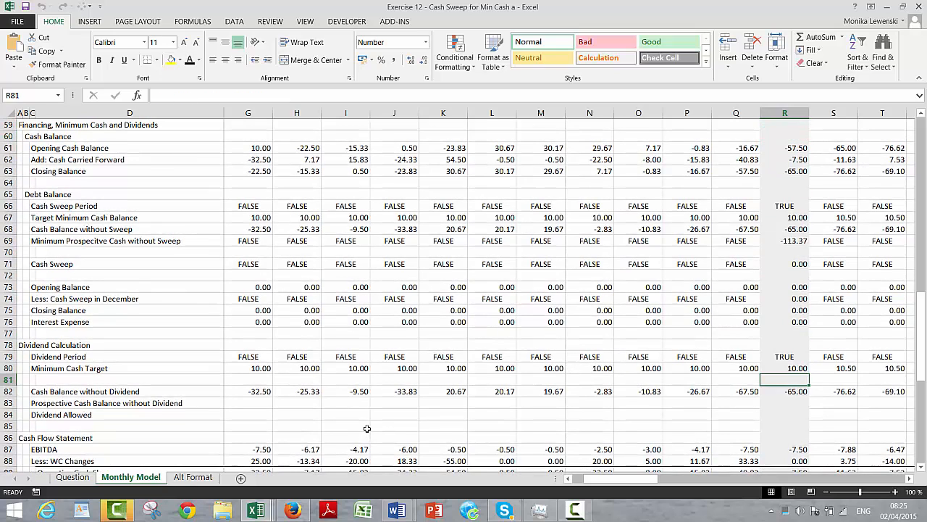
Step: Review the Cash Balance without Dividend row across the remaining months through the end of the timeline in column BN
key(Down)
key(Right)
key(Right)
key(Right)
key(Right)
key(Right)
key(Right)
key(Right)
key(Right)
key(Right)
key(Right)
key(Right)
key(Right)
key(Right)
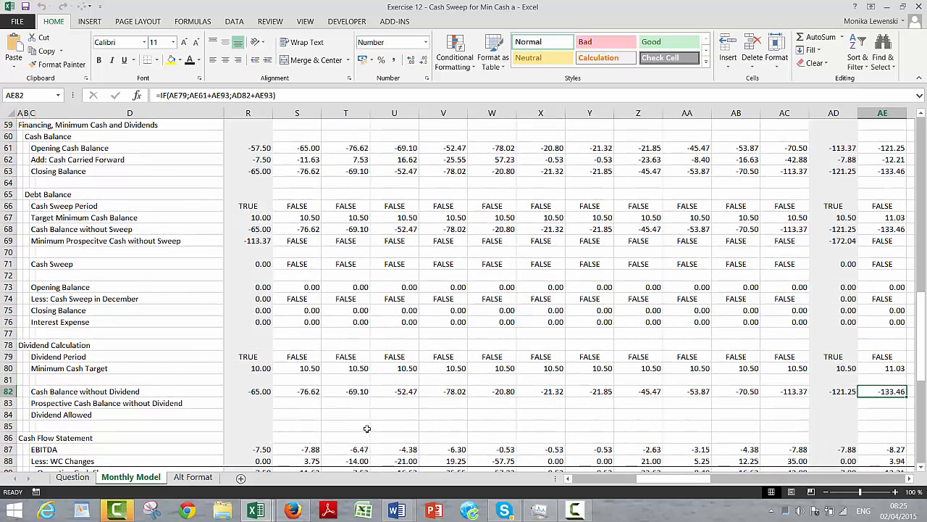
key(Right)
key(Right)
key(Right)
key(Right)
key(Right)
key(Right)
key(Right)
key(Right)
key(Right)
key(Right)
key(Right)
key(Right)
key(Right)
key(Right)
key(Right)
key(Right)
key(Right)
key(Right)
key(Right)
key(Right)
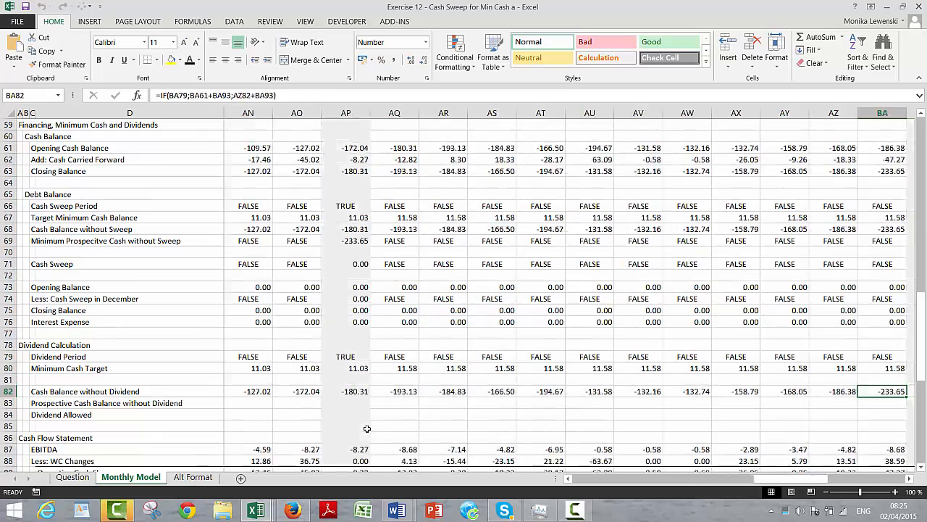
key(ctrl+Right)
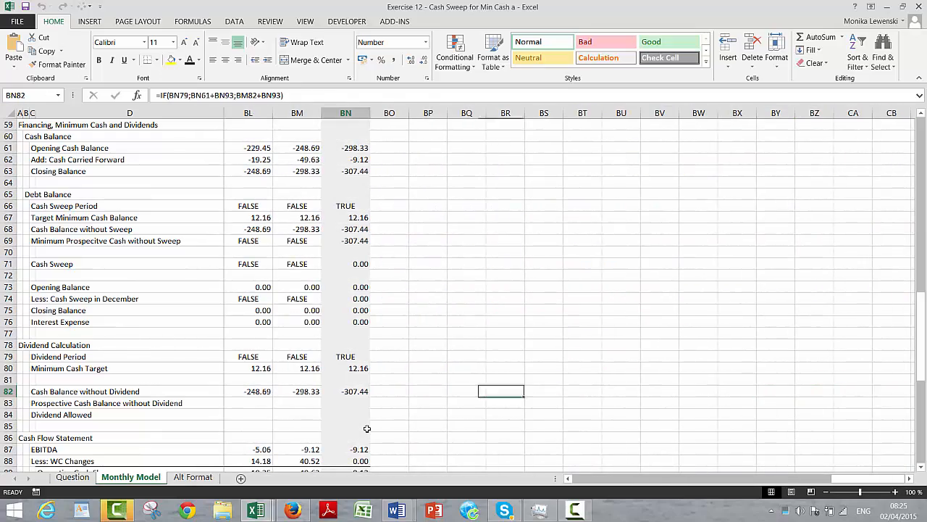
Step: Enter the Prospective Cash Balance without Dividend formula =IF(G79;MIN(G82:R82)) in G83 and fill it across the row
key(Left)
key(Left)
key(Left)
key(Left)
key(Left)
key(Left)
key(Left)
key(Left)
key(Left)
key(Left)
key(Left)
key(Left)
key(Left)
key(Left)
key(Left)
key(Left)
key(Left)
key(Left)
key(Left)
key(Left)
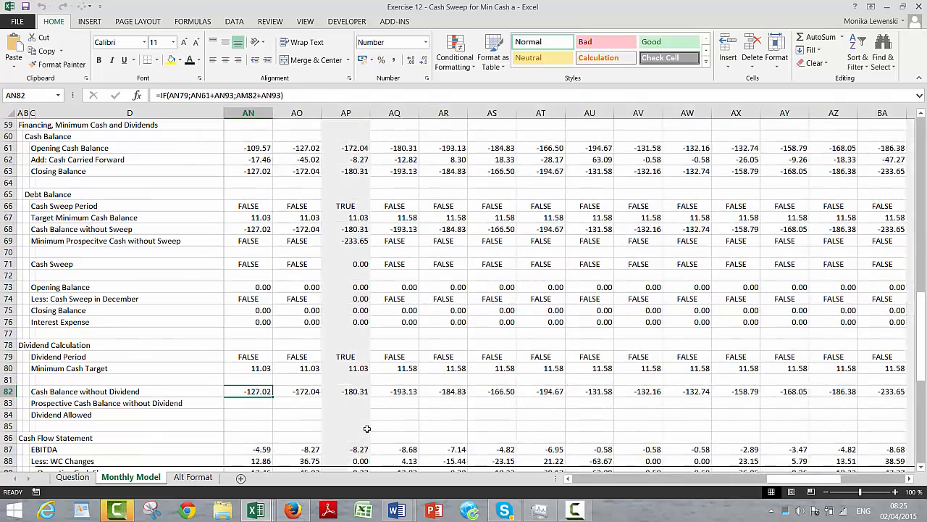
key(Left)
key(Left)
key(Left)
key(Left)
key(Left)
key(Left)
key(Left)
key(Left)
key(Left)
key(Left)
key(Left)
key(Left)
key(Left)
key(Left)
key(Left)
key(Left)
key(Left)
key(Left)
key(Left)
key(Left)
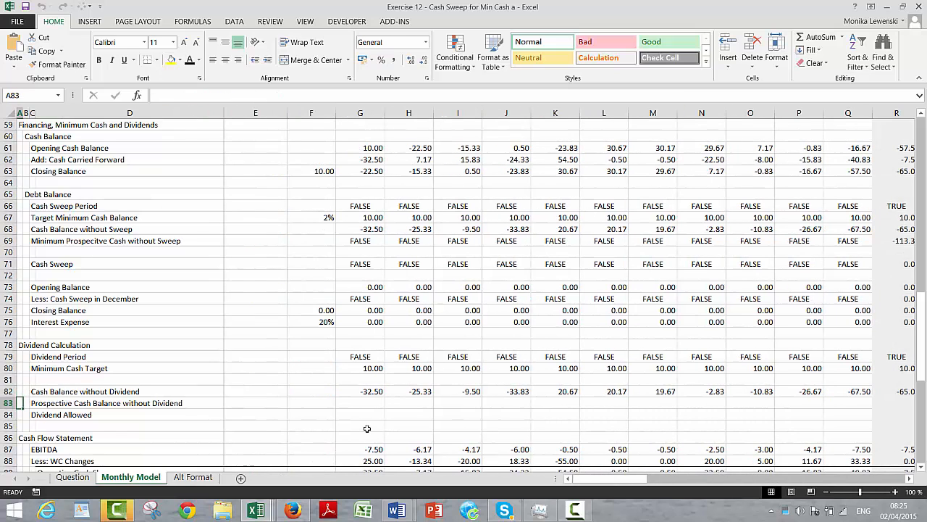
key(Right)
key(Right)
key(Right)
key(Right)
key(Right)
key(Right)
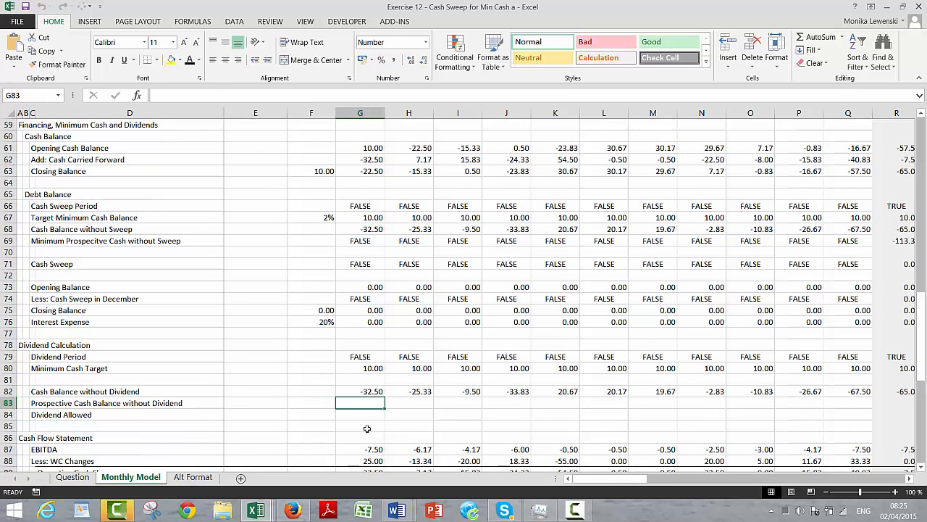
text(=if()
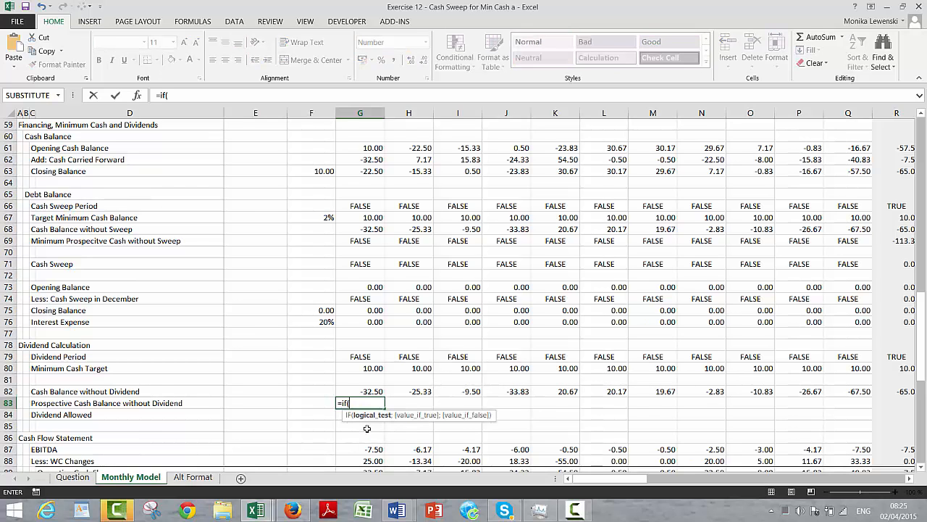
key(Up)
key(Up)
key(Up)
key(Up)
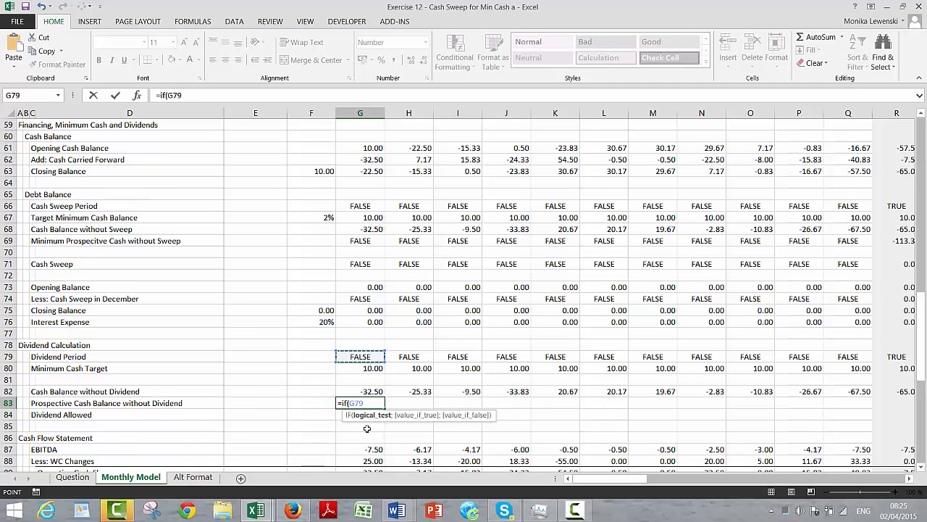
text(;min)
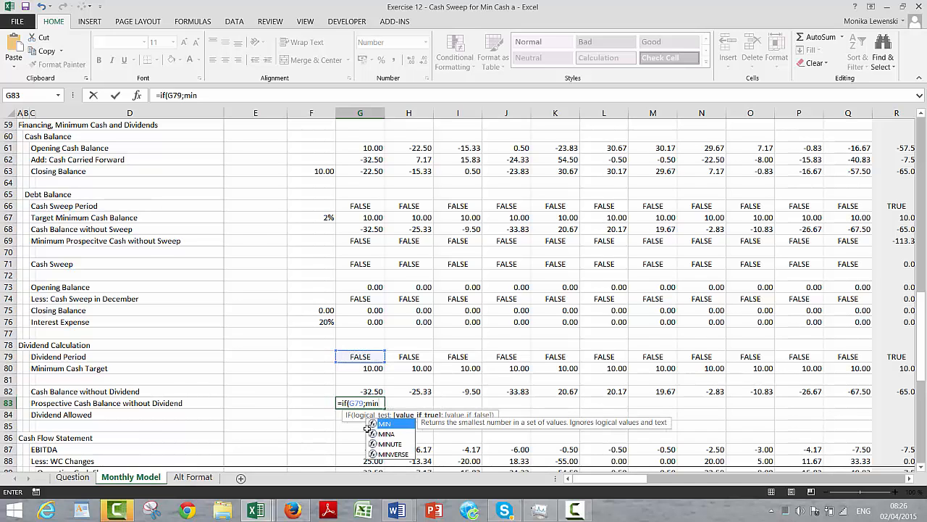
text(()
key(Up)
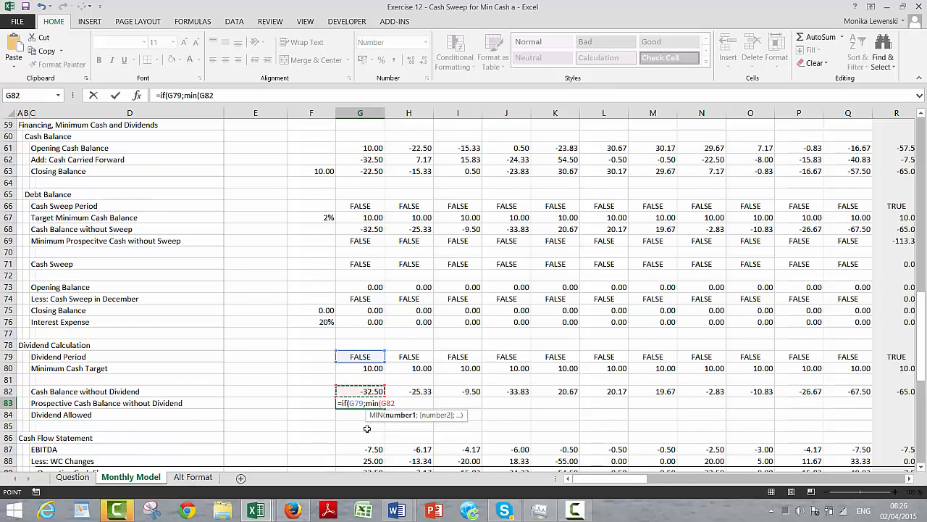
key(shift+Right)
key(shift+Right)
key(shift+Right)
key(shift+Right)
key(shift+Right)
key(shift+Right)
key(shift+Right)
key(shift+Right)
key(shift+Right)
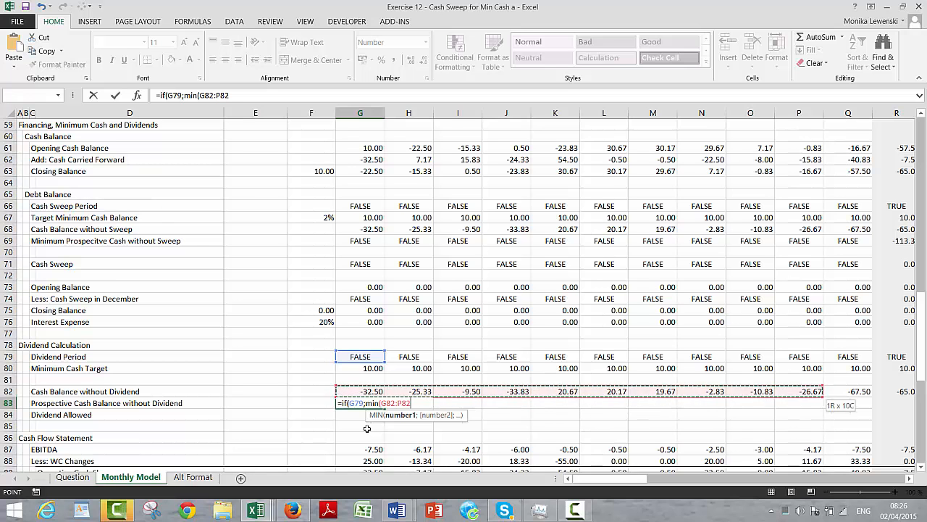
key(shift+Right)
key(shift+Right)
key(Return)
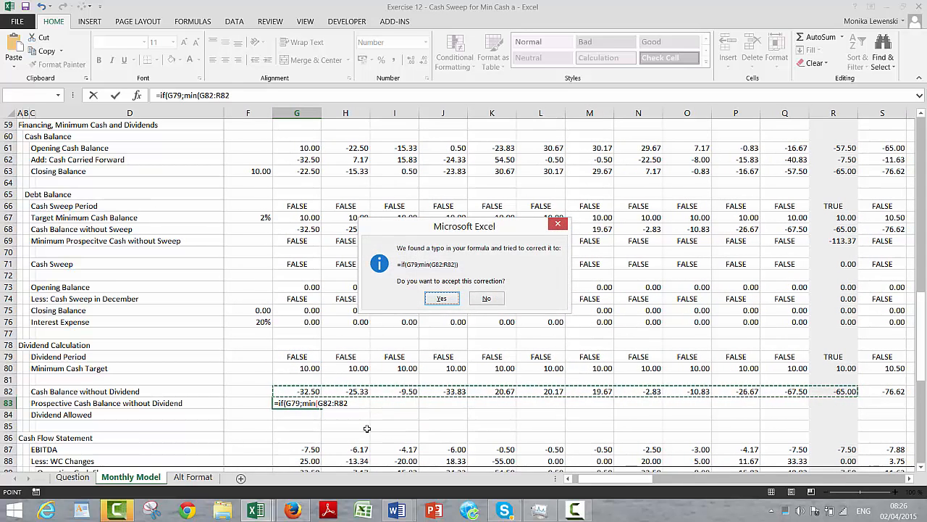
key(Return)
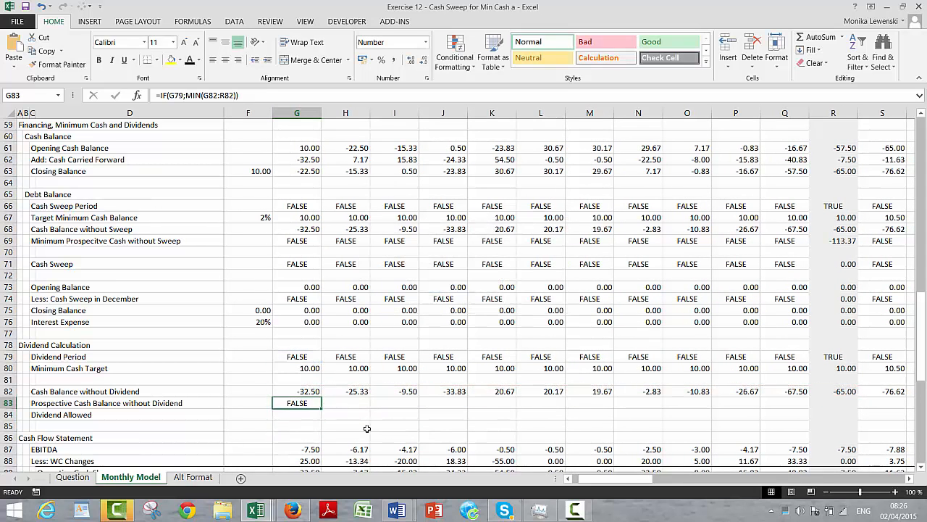
key(ctrl+shift+r)
Step: Examine the Prospective Cash Balance without Dividend row at the December column R and over the following months through column AC
key(Right)
key(Right)
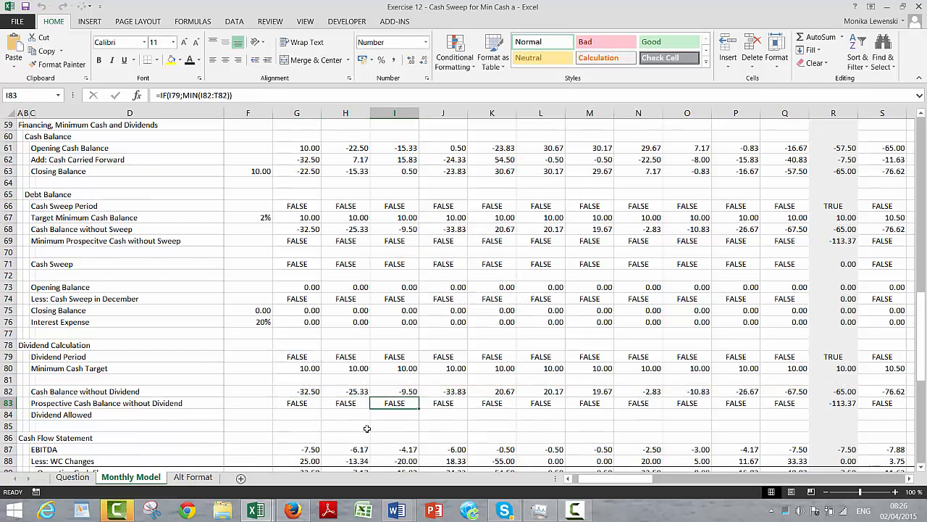
key(Right)
key(Right)
key(Right)
key(Right)
key(Right)
key(Right)
key(Right)
key(Right)
key(Right)
key(Right)
key(Right)
key(Right)
key(Right)
key(Right)
key(Right)
key(Right)
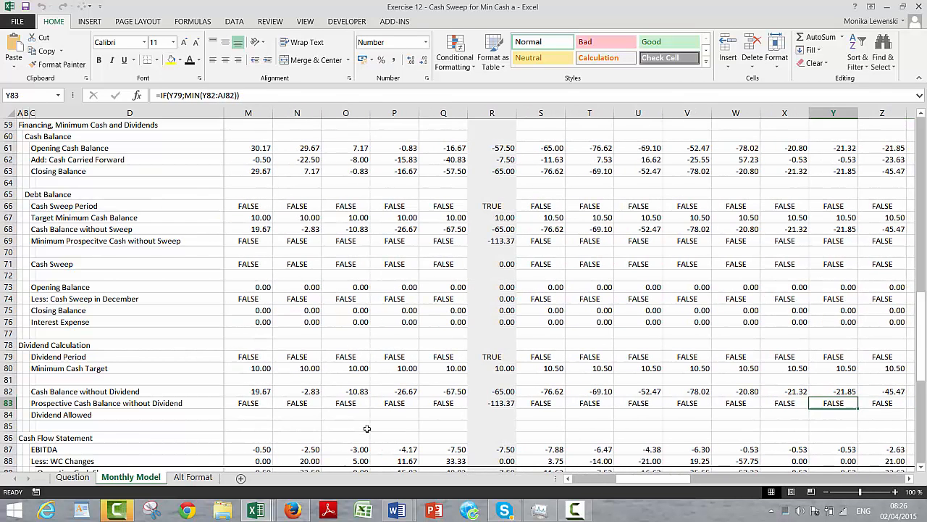
key(Left)
key(Left)
key(Left)
key(Left)
key(Left)
key(Left)
key(Left)
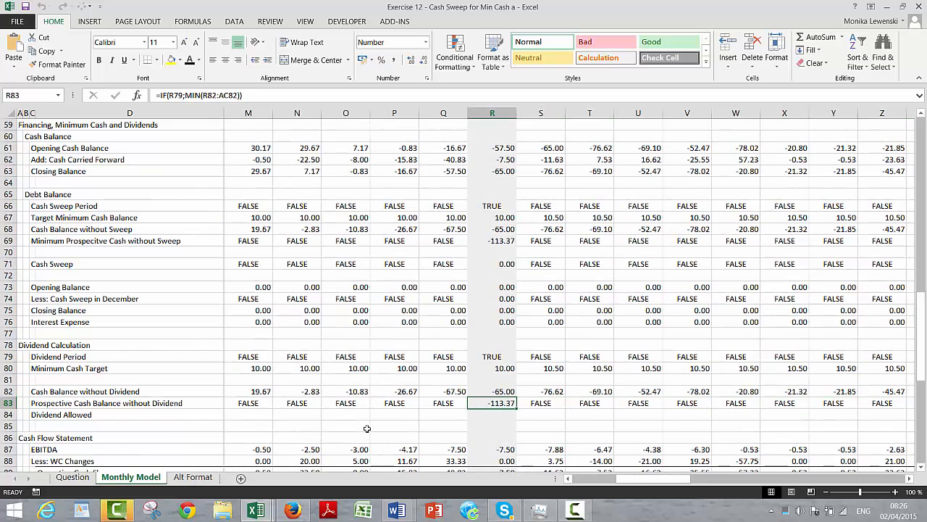
key(Right)
key(Right)
key(Right)
key(Right)
key(Right)
key(Right)
key(Right)
key(Right)
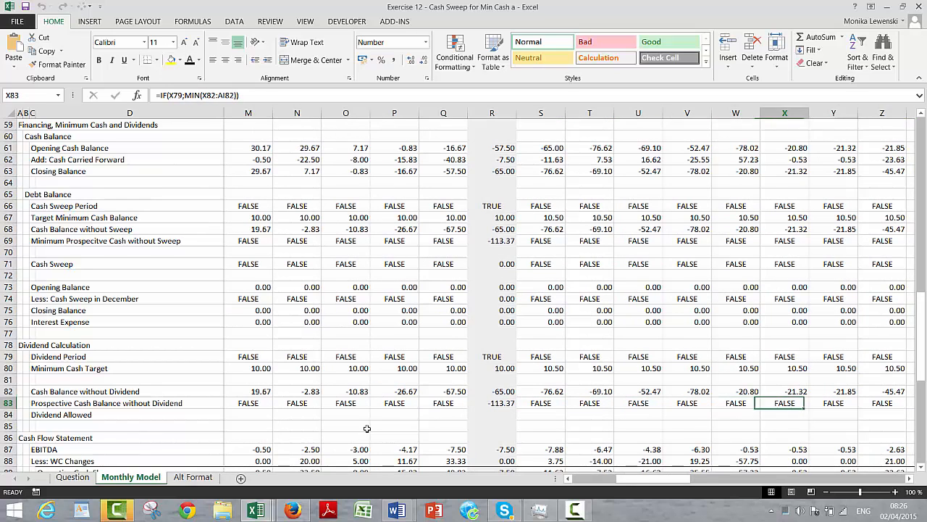
key(Right)
key(Right)
key(Right)
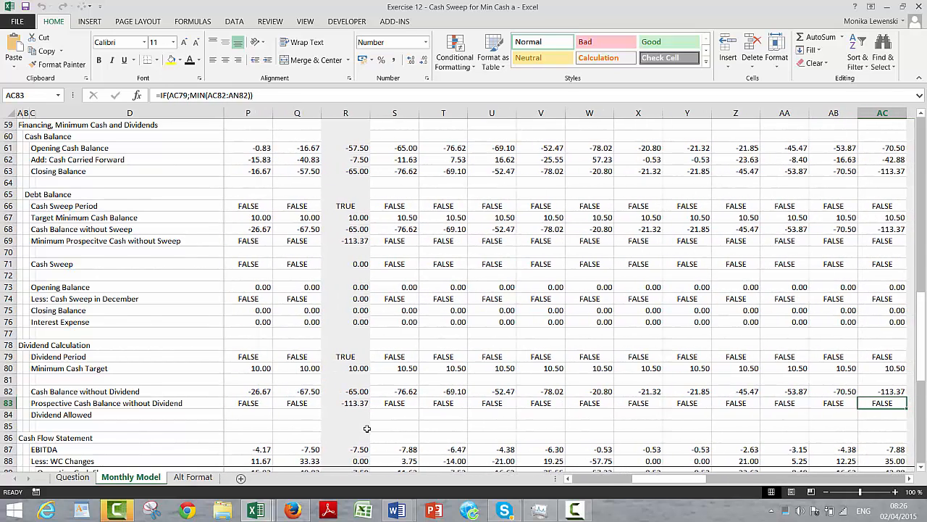
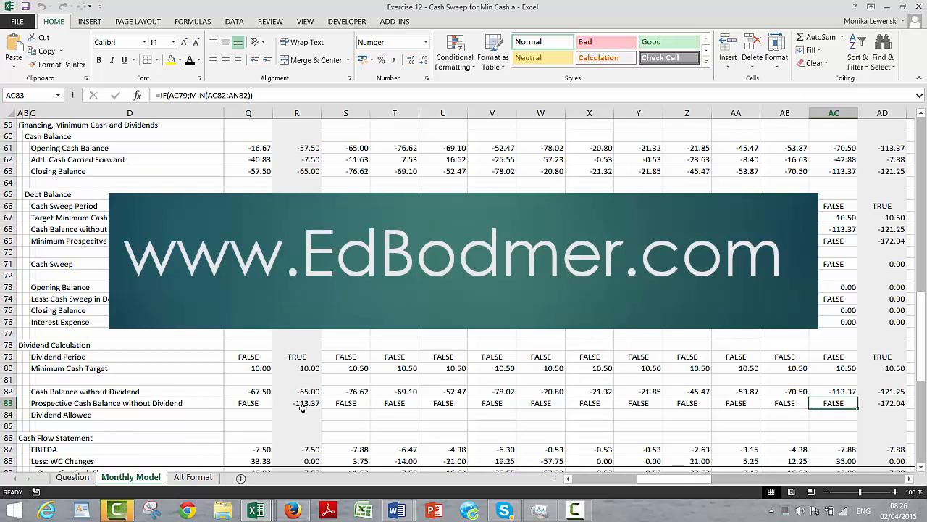
Step: Compare the December column R values for Minimum Cash Target, Cash Balance without Dividend and Prospective Cash Balance above the empty Dividend Allowed cell
click(294, 416)
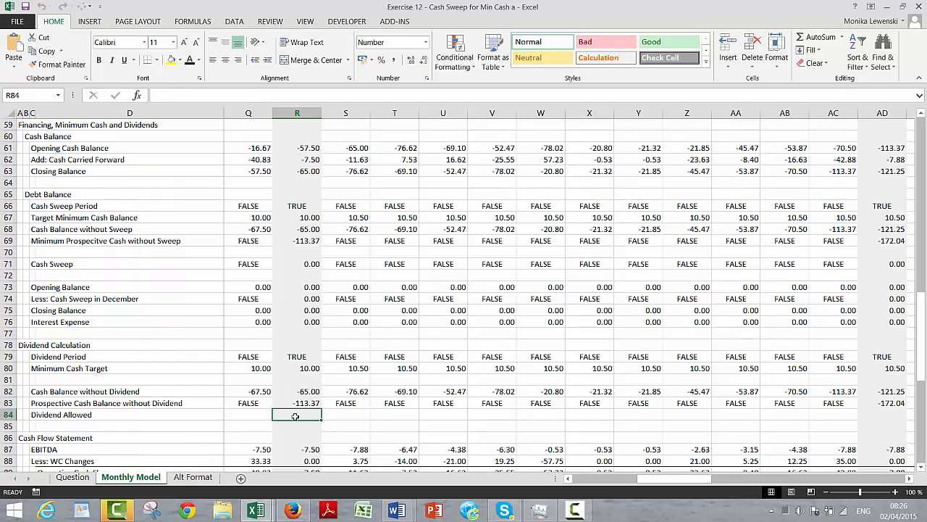
key(Up)
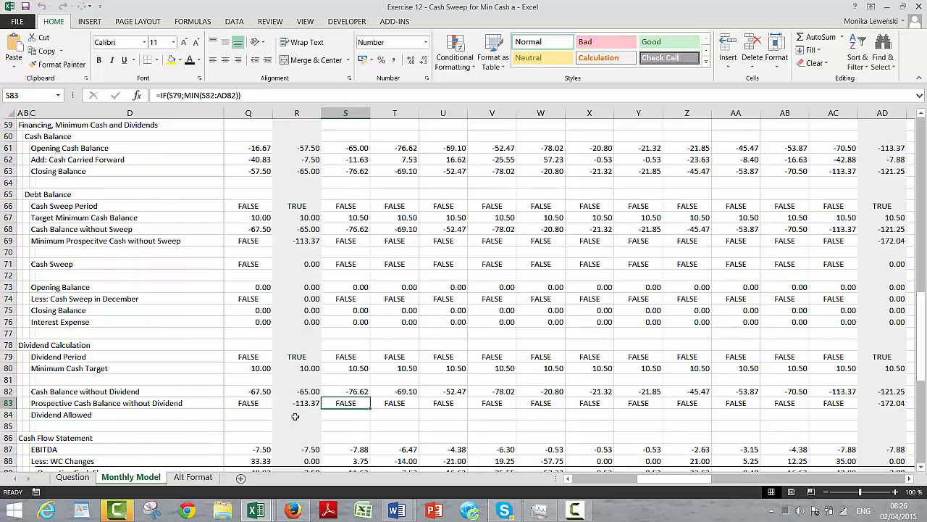
key(Up)
key(Up)
key(Up)
key(Down)
key(Down)
key(Down)
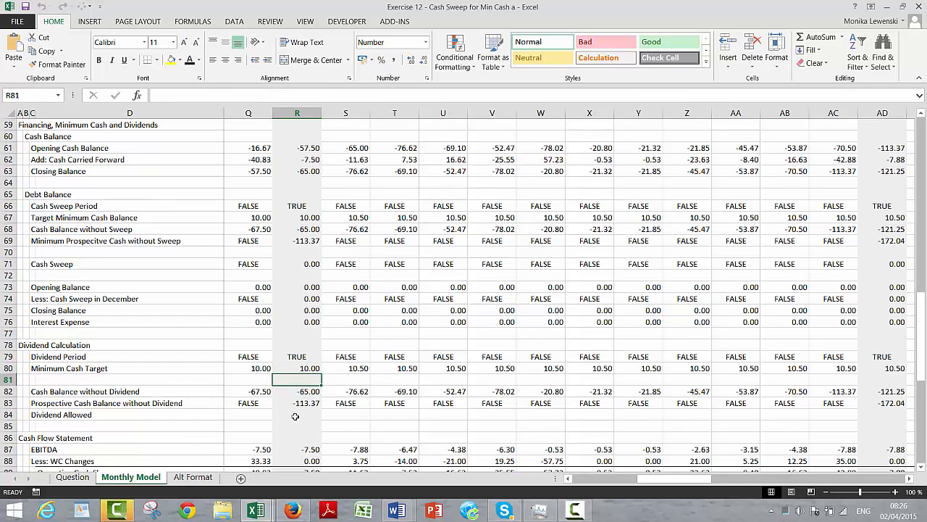
key(Down)
key(Up)
key(Up)
key(Down)
key(Down)
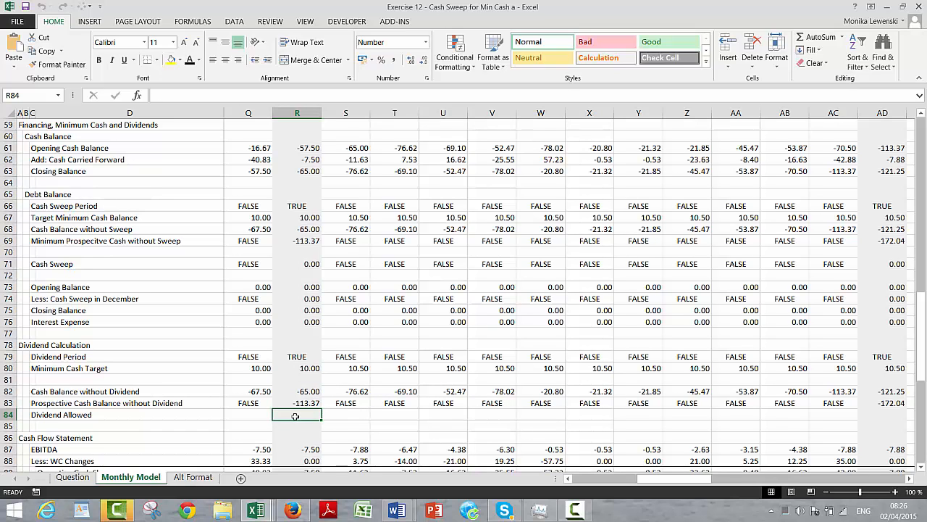
key(Up)
key(Down)
key(Up)
key(Up)
key(Up)
key(Up)
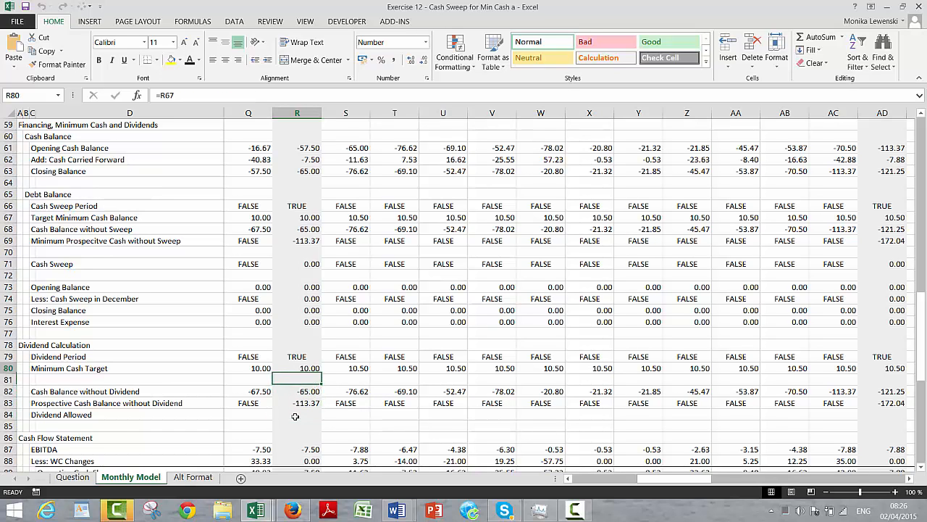
key(Down)
key(Down)
key(Down)
key(Down)
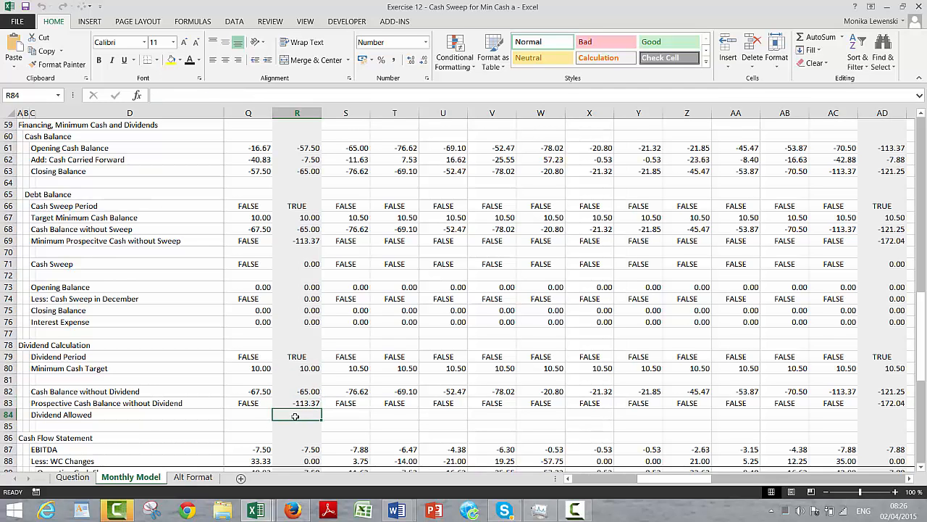
Step: Enter the Dividend Allowed formula =IF(G79;G83-G80) in G84 and fill it across the row
key(ctrl+Left)
key(Right)
key(Right)
key(Right)
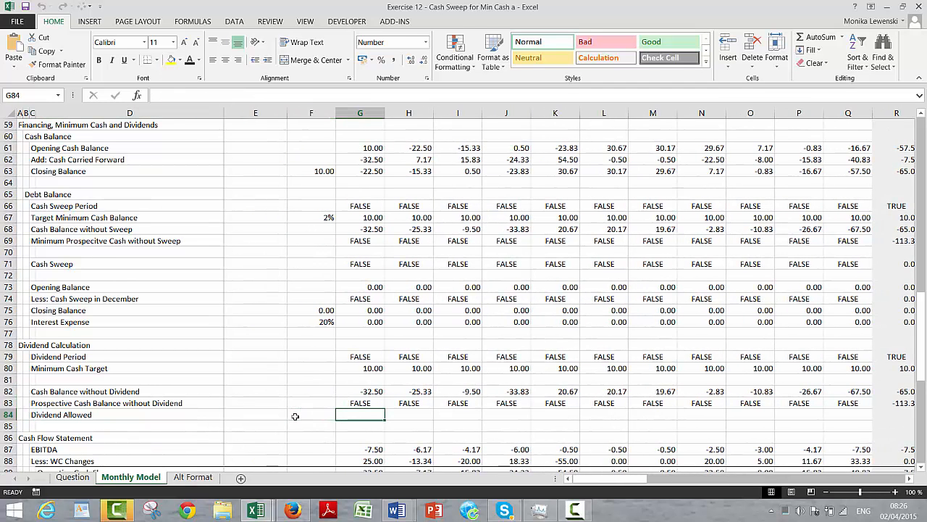
text(=)
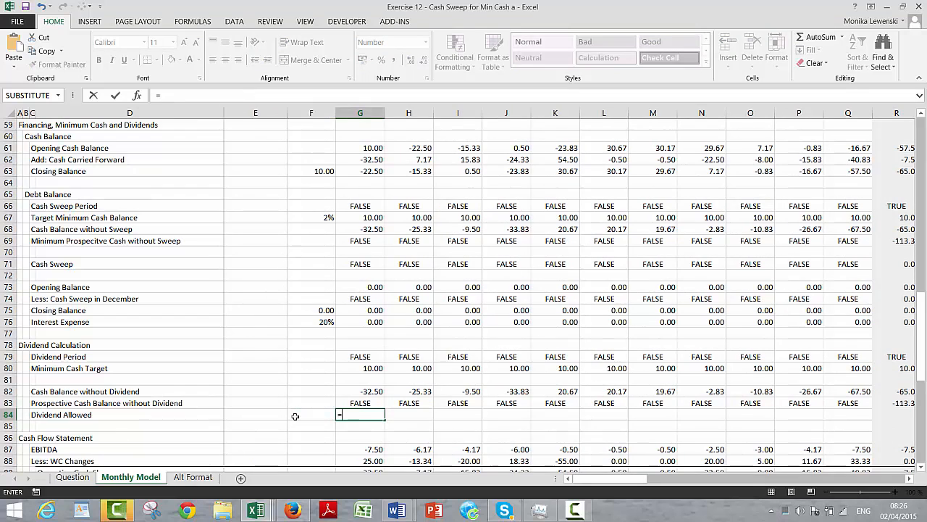
text(if()
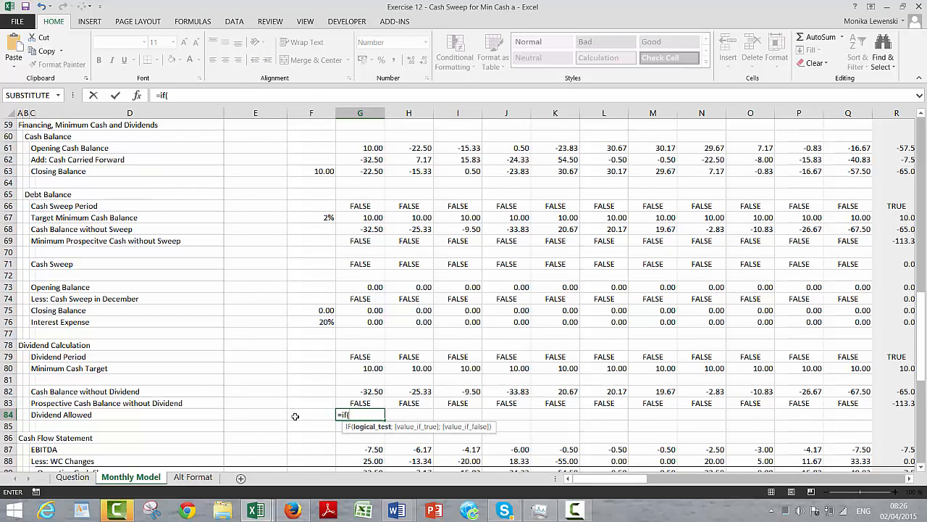
key(Up)
key(Up)
key(Up)
key(Up)
key(Up)
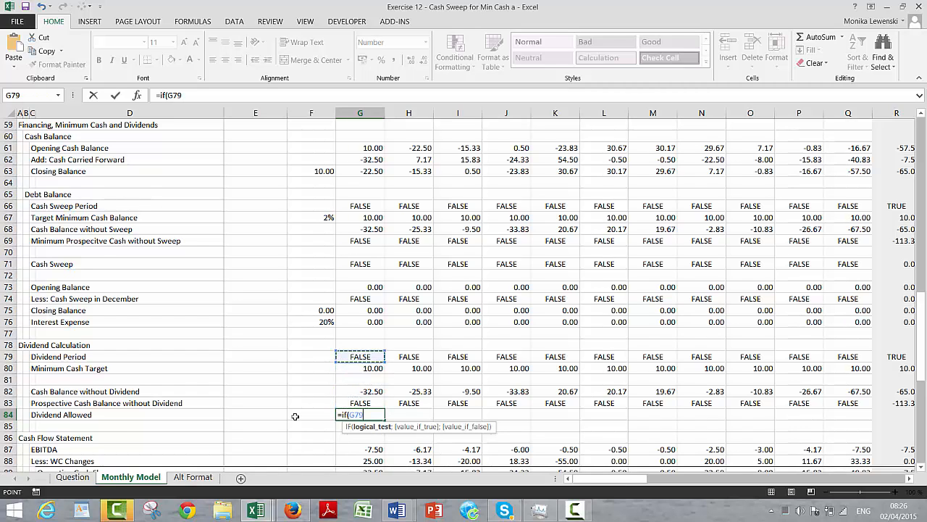
text(;)
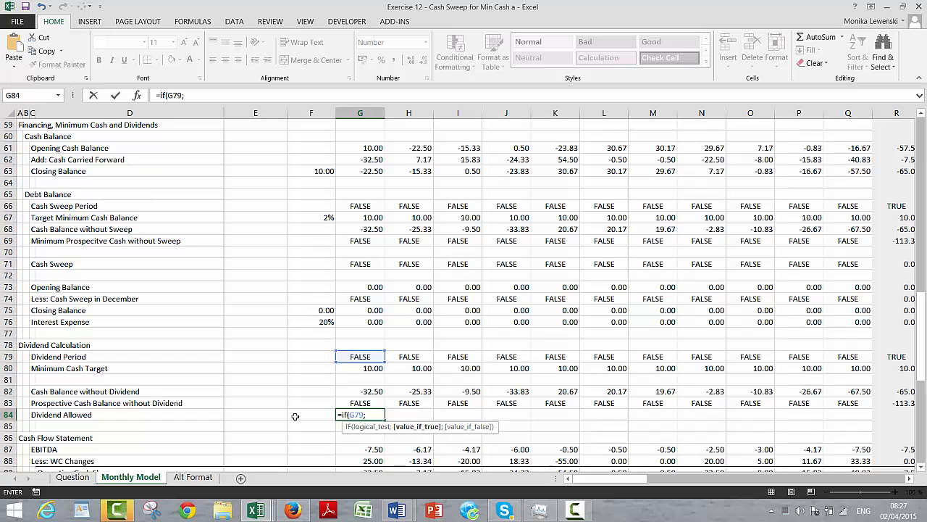
key(Up)
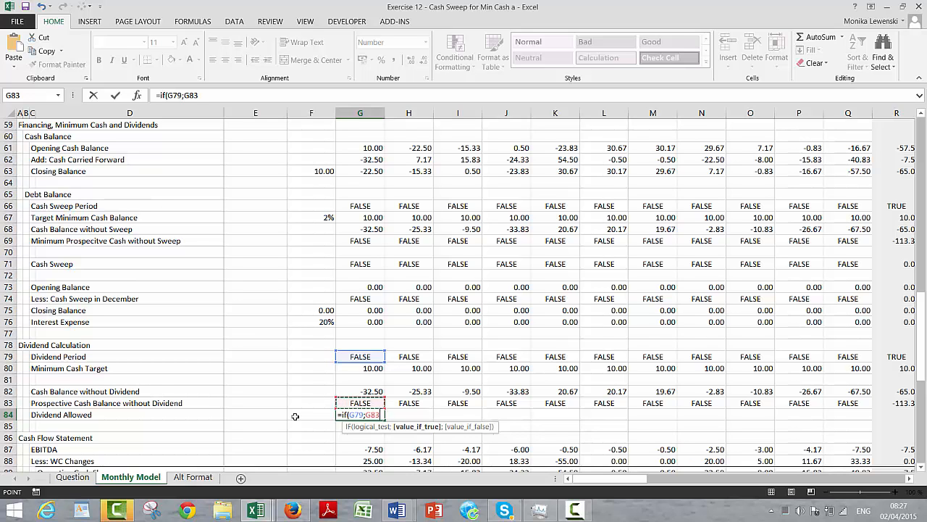
key(Up)
key(Up)
key(Up)
key(Up)
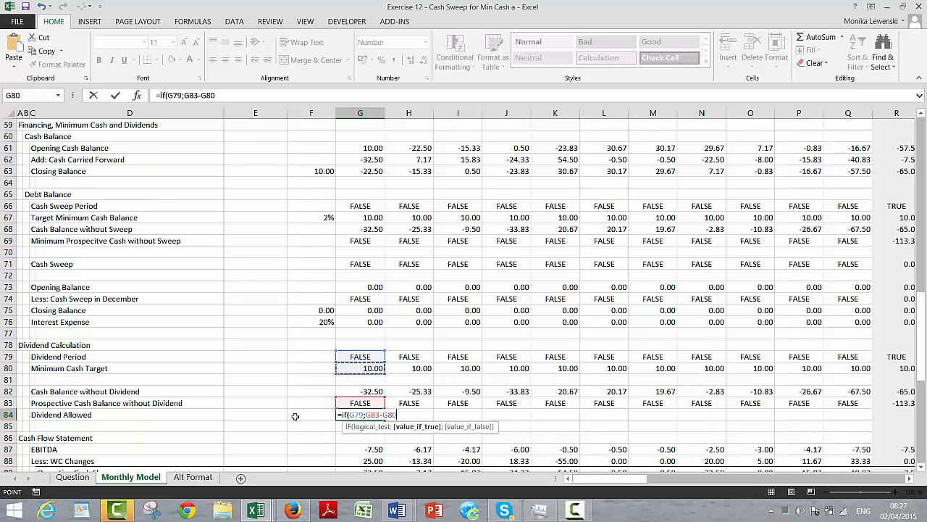
key(ctrl+Return)
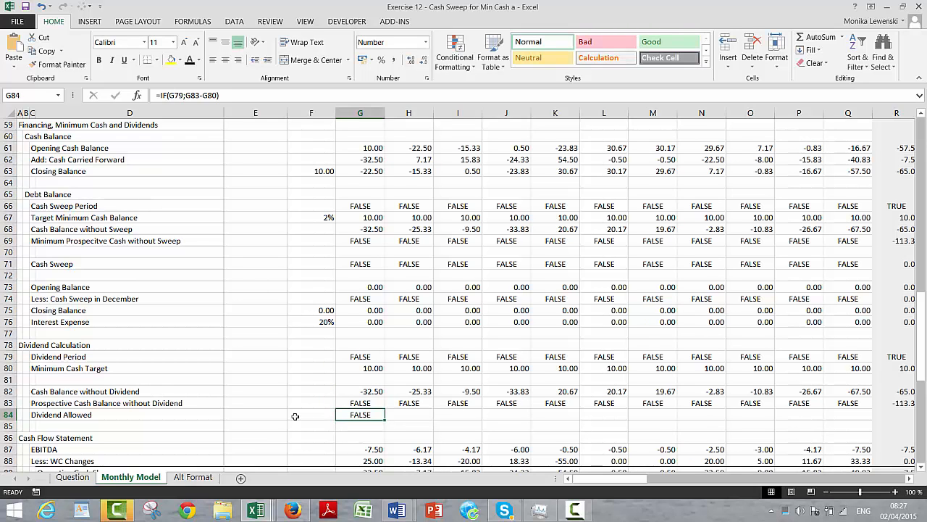
key(ctrl+shift+r)
Step: Examine the Dividend Allowed results in row 84 around the first December column R and the following months through column X
key(Right)
key(Right)
key(Right)
key(Right)
key(Right)
key(Right)
key(Right)
key(Right)
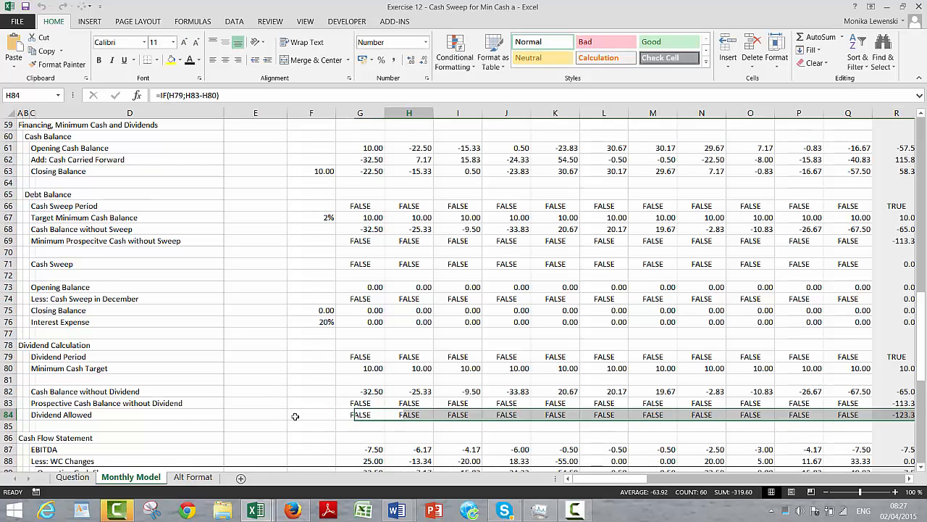
key(Right)
key(Right)
key(Right)
key(Right)
key(Right)
key(Right)
key(Right)
key(Right)
key(Right)
key(Right)
key(Right)
key(Left)
key(Left)
key(Left)
key(Left)
key(Left)
key(Left)
key(Left)
key(Left)
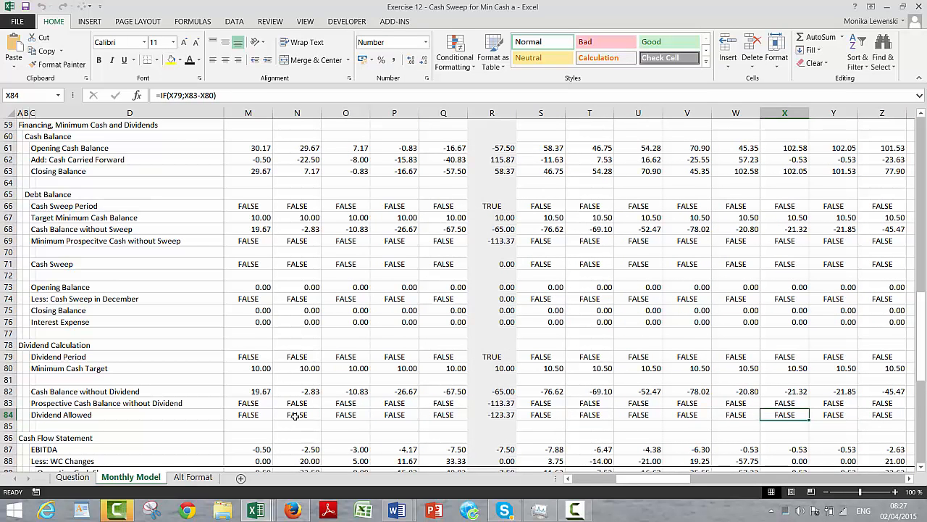
key(Right)
key(Right)
key(Right)
key(Right)
key(Right)
key(Right)
key(Right)
key(Right)
key(Right)
key(Right)
key(Right)
key(Right)
key(Right)
key(Right)
key(Right)
key(Right)
key(Right)
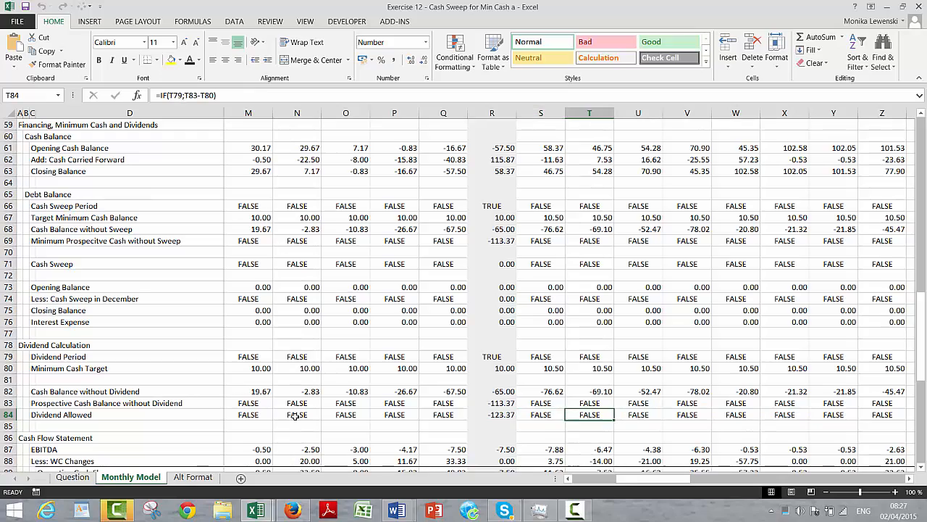
Step: Check the Dividend Allowed row in the subsequent December columns AD and BB, continuing to column BL and returning to column K
key(Right)
key(Right)
key(Right)
key(Right)
key(Right)
key(Right)
key(Right)
key(Right)
key(Right)
key(Right)
key(Right)
key(Right)
key(Right)
key(Right)
key(Right)
key(Right)
key(Right)
key(Right)
key(Right)
key(Right)
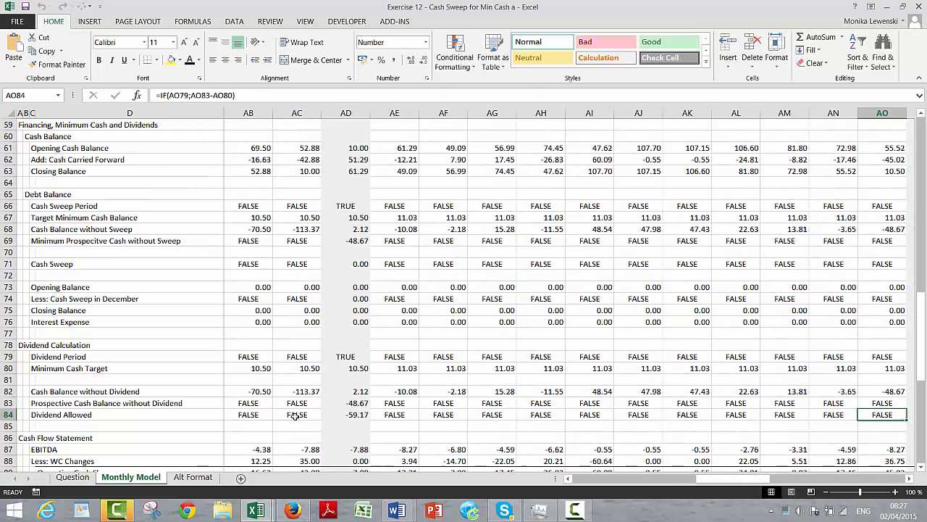
key(Left)
key(Left)
key(Left)
key(Left)
key(Left)
key(Left)
key(Left)
key(Left)
key(Left)
key(Left)
key(Left)
key(Left)
key(Left)
key(Left)
key(Left)
key(Left)
key(Left)
key(Left)
key(Left)
key(Left)
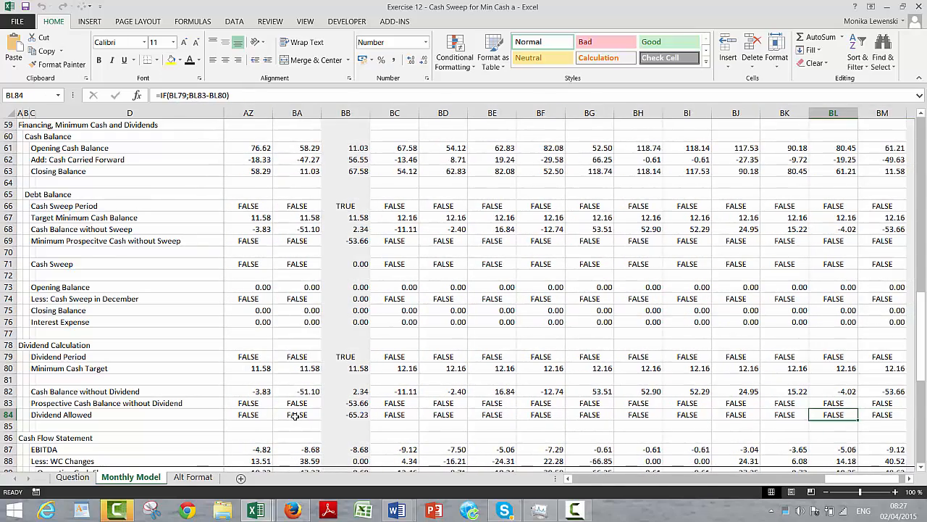
key(Left)
key(Left)
key(Left)
key(Left)
key(Left)
key(Left)
key(Left)
key(Left)
key(Left)
key(Left)
key(Left)
key(Left)
key(Left)
key(Left)
key(Left)
key(Left)
key(Left)
key(Left)
key(Left)
key(Left)
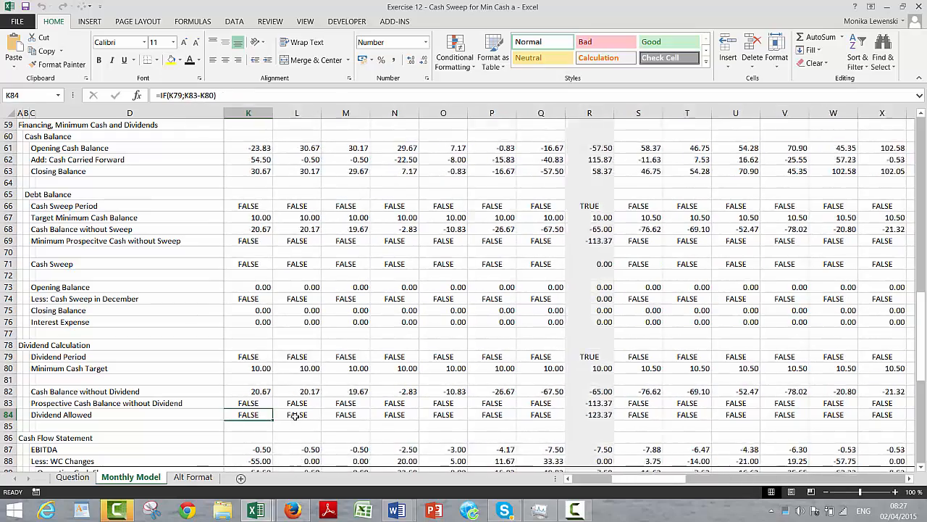
Step: Examine the Cash Flow Statement below the Dividend Calculation, from EBITDA down to Less: Dividends in row 94
key(Down)
key(Down)
key(Down)
key(Down)
key(Down)
key(Down)
key(Down)
key(Down)
key(Down)
key(Down)
key(Down)
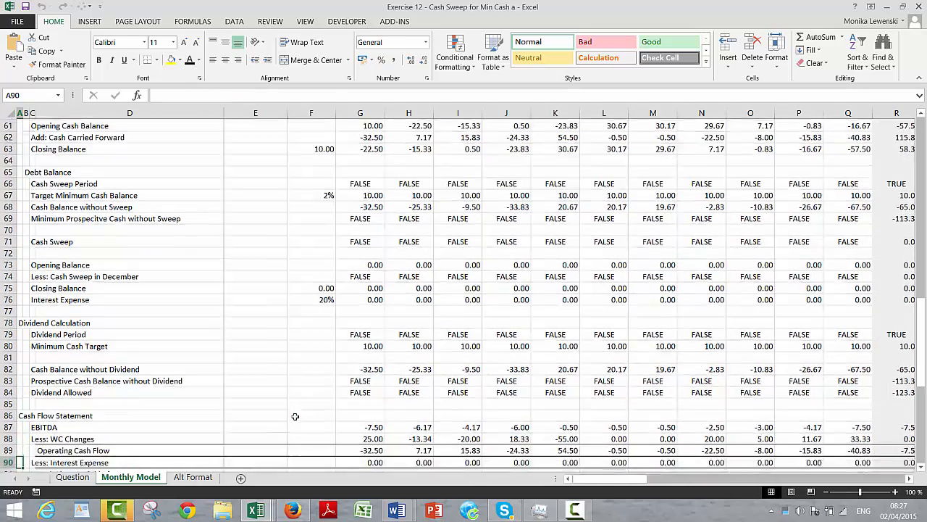
key(Down)
key(Up)
key(Up)
key(Up)
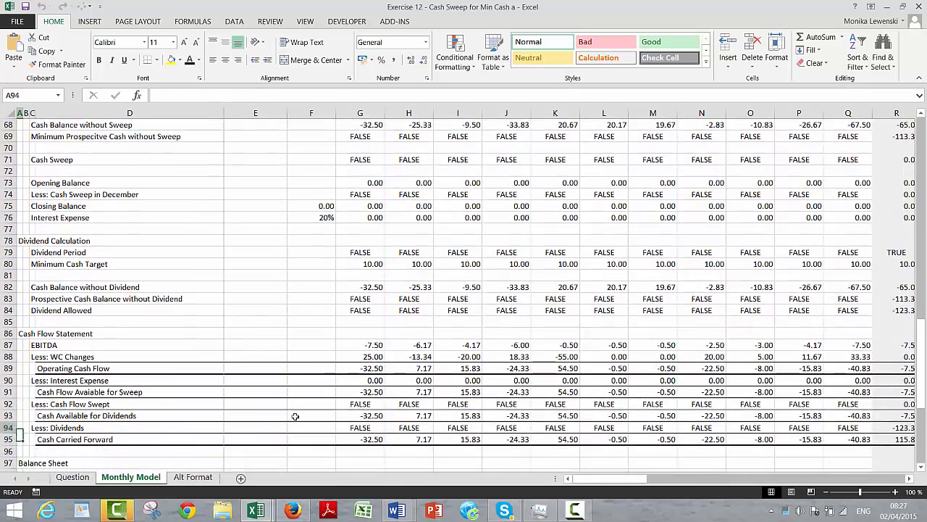
Step: Check the Less: Dividends row 94 against Dividend Allowed in row 84 across the months, including December columns R and AD
key(Right)
key(Right)
key(Right)
key(Right)
key(Right)
key(Right)
key(Right)
key(Right)
key(Right)
key(Right)
key(Right)
key(Right)
key(Right)
key(Right)
key(Right)
key(Right)
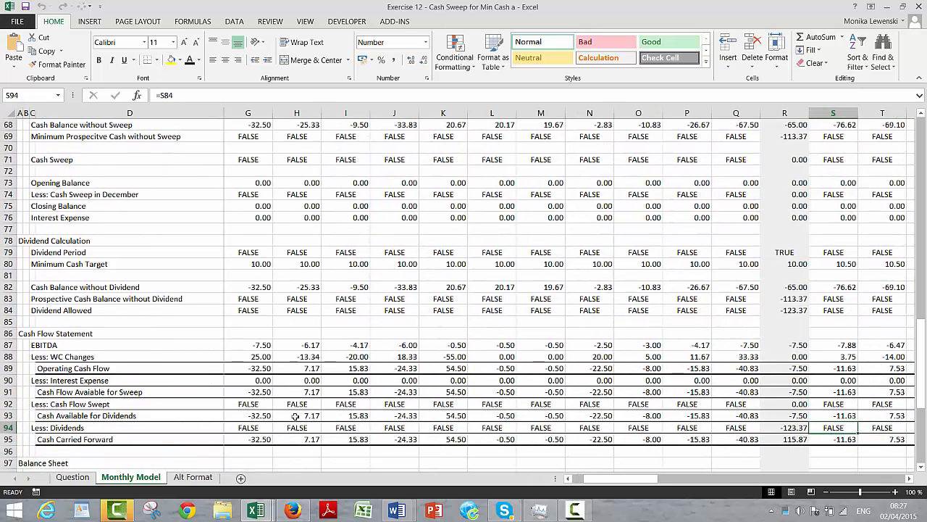
key(Right)
key(Right)
key(Right)
key(Right)
key(Right)
key(Right)
key(Right)
key(Right)
key(Right)
key(Right)
key(Right)
key(Right)
key(Right)
key(Right)
key(Right)
key(Right)
key(Right)
key(Right)
key(Right)
key(Right)
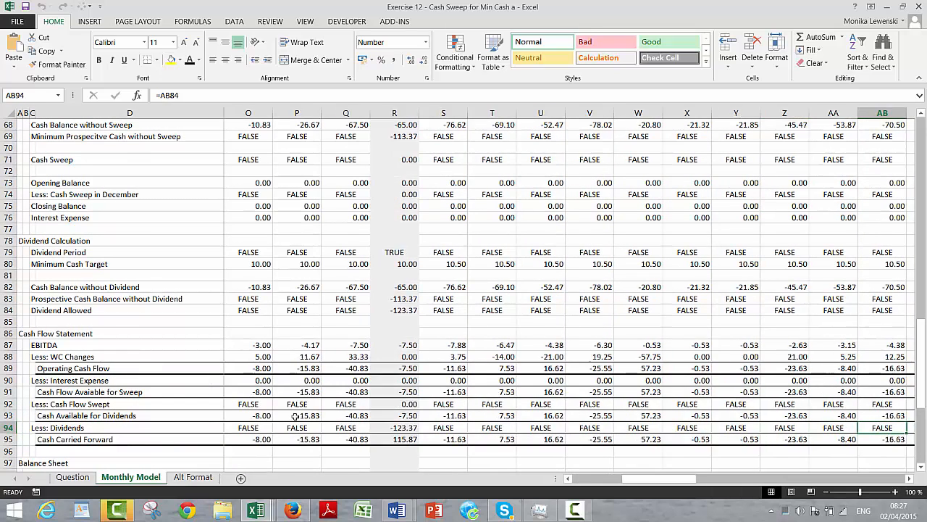
key(Left)
key(Left)
key(Left)
key(Left)
key(Left)
key(Left)
key(Left)
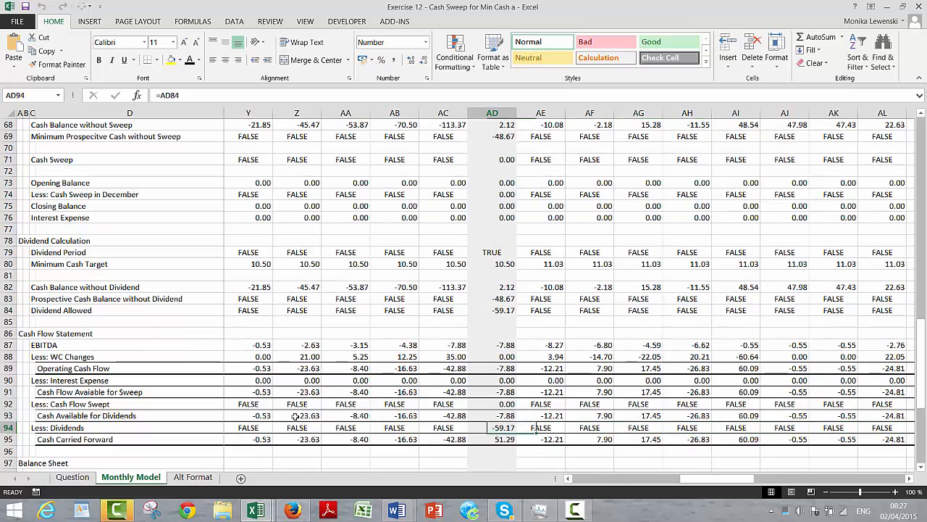
Step: Check the Less: Dividends row in the remaining December columns AP and BB, continuing to column BI
key(Right)
key(Right)
key(Right)
key(Right)
key(Right)
key(Right)
key(Right)
key(Right)
key(Right)
key(Right)
key(Right)
key(Right)
key(Right)
key(Right)
key(Right)
key(Right)
key(Right)
key(Right)
key(Right)
key(Right)
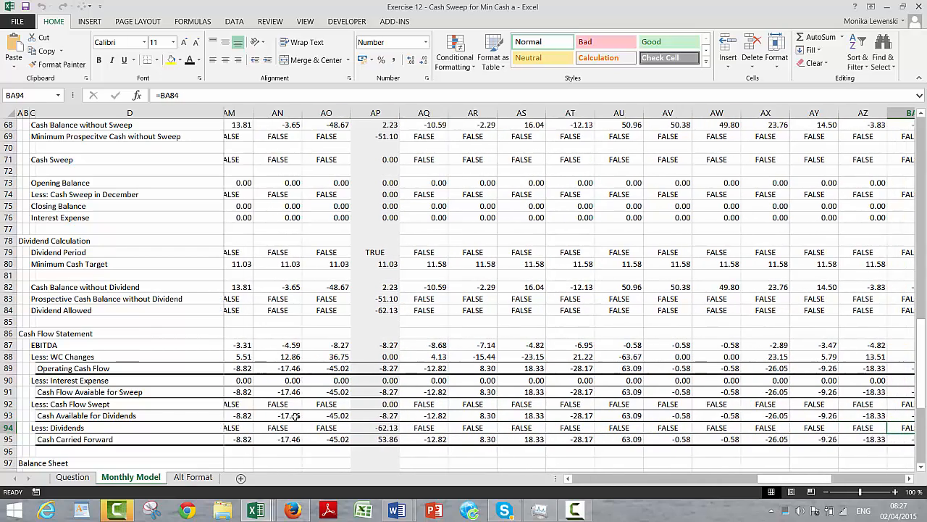
key(Right)
key(Right)
key(Right)
key(Right)
key(Right)
key(Right)
key(Right)
key(Right)
key(Right)
key(Left)
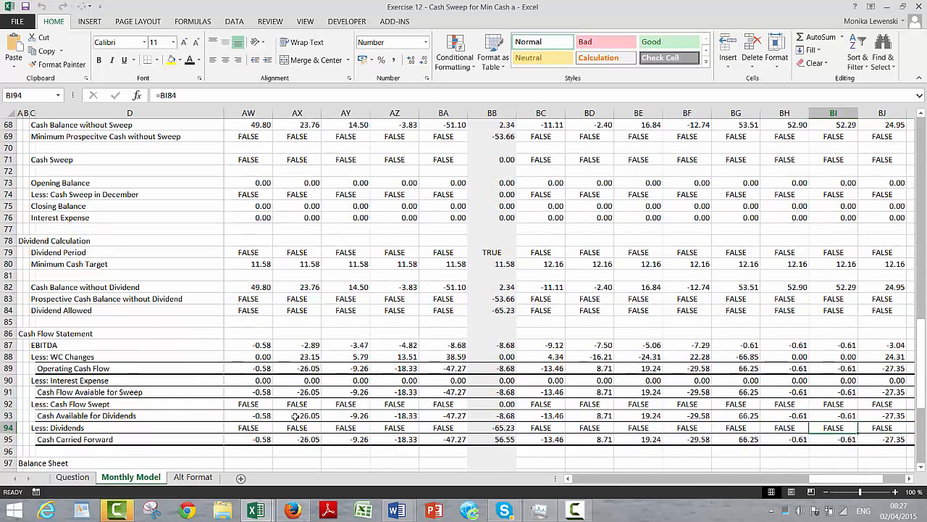
key(Left)
key(Right)
Step: Examine the Balance Sheet around column BI, from Equity Balance and Assets down to the difference check in row 115
key(Down)
key(Down)
key(Down)
key(Down)
key(Down)
key(Down)
key(Down)
key(Down)
key(Down)
key(Down)
key(Down)
key(Down)
key(Down)
key(Down)
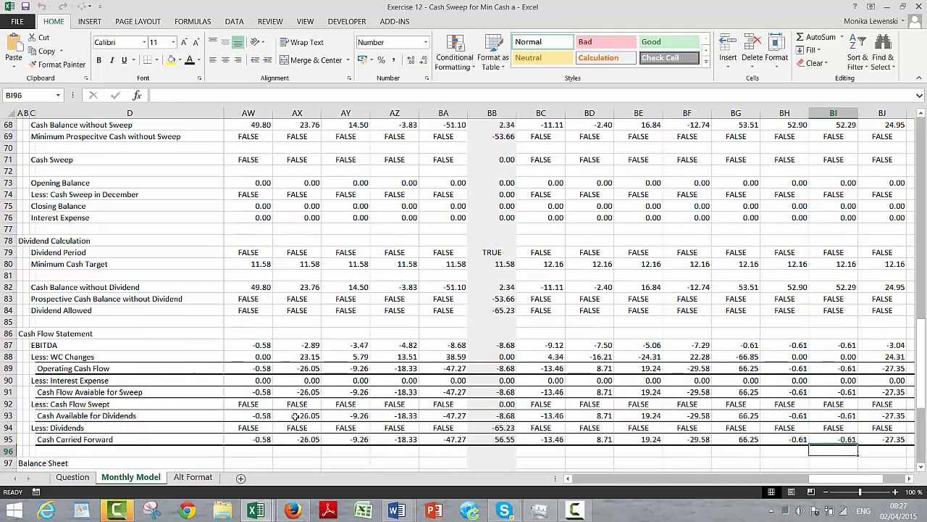
key(Down)
key(Down)
key(Down)
key(Down)
key(Down)
key(Down)
key(Down)
key(Down)
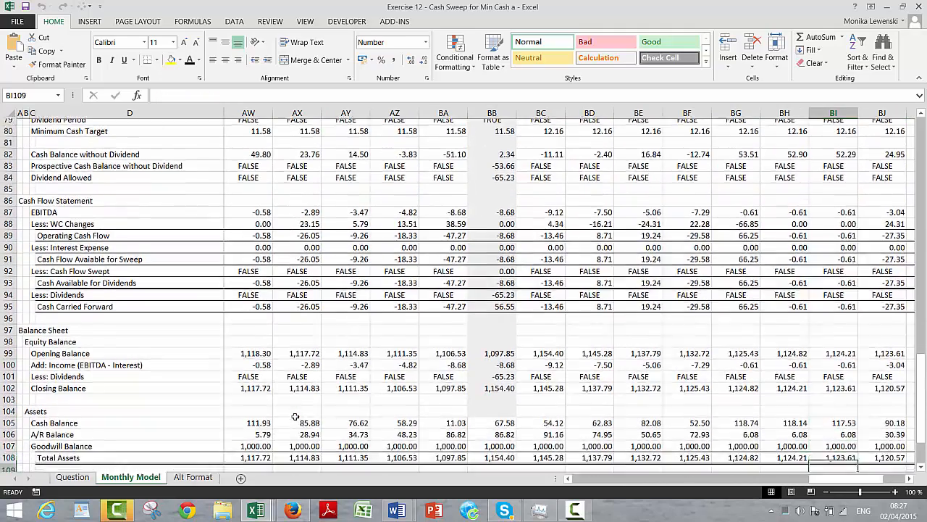
key(Up)
key(Up)
key(Up)
key(Up)
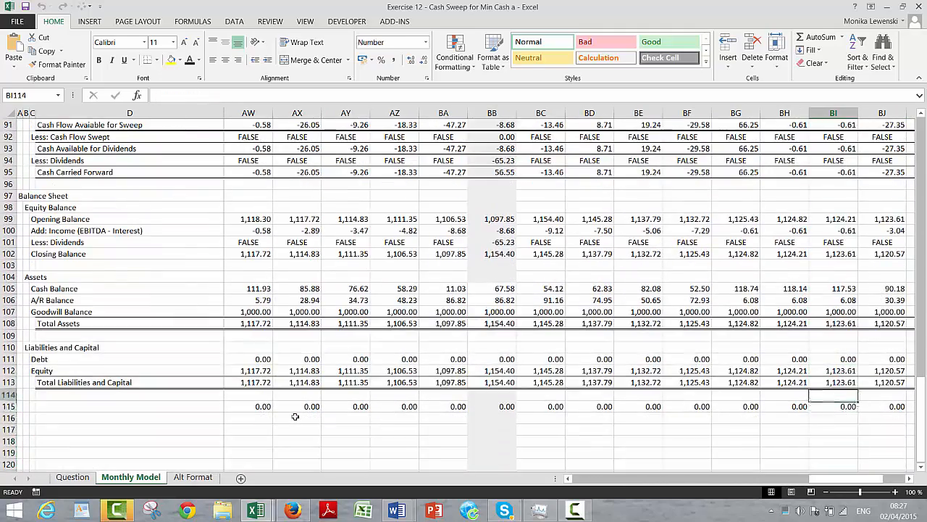
Step: Review the Balance Sheet totals and the row 115 check back across the months to the first model column G
key(Left)
key(Left)
key(Left)
key(Left)
key(Left)
key(Left)
key(Left)
key(Left)
key(Left)
key(Left)
key(Left)
key(Left)
key(Left)
key(Left)
key(Left)
key(Left)
key(Left)
key(Left)
key(Left)
key(Left)
key(Left)
key(Left)
key(Left)
key(Left)
key(Left)
key(Left)
key(Left)
key(Left)
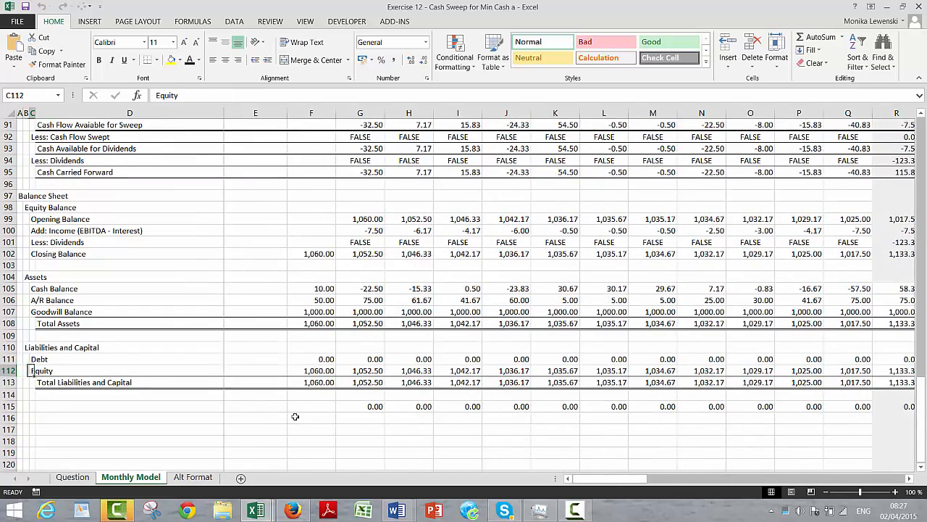
key(Right)
key(Right)
key(Right)
key(Right)
key(Up)
key(Up)
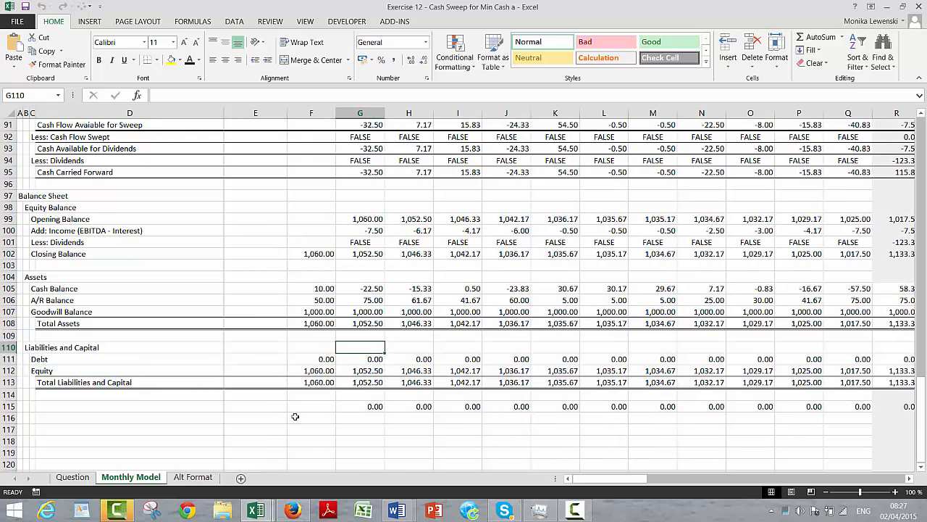
Step: Review the Cash Flow Available for Sweep row 91 and the cash flow and Balance Sheet rows below across the months through column AW
key(Up)
key(Up)
key(Up)
key(Up)
key(Up)
key(Up)
key(Up)
key(Up)
key(Up)
key(Up)
key(Up)
key(Up)
key(Up)
key(Up)
key(Up)
key(Up)
key(Up)
key(Up)
key(Up)
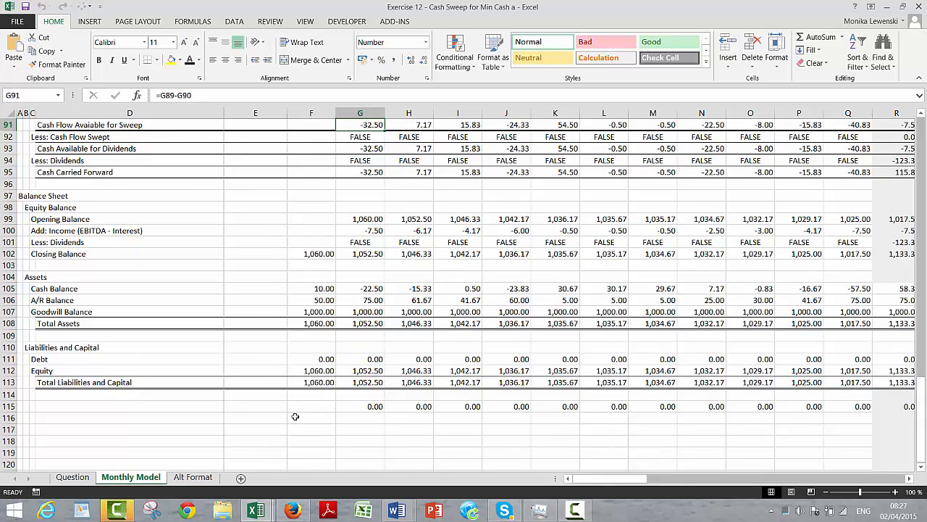
key(Right)
key(Right)
key(Right)
key(Right)
key(Right)
key(Right)
key(Right)
key(Right)
key(Right)
key(Right)
key(Right)
key(Right)
key(Right)
key(Right)
key(Right)
key(Right)
key(Right)
key(Right)
key(Right)
key(Right)
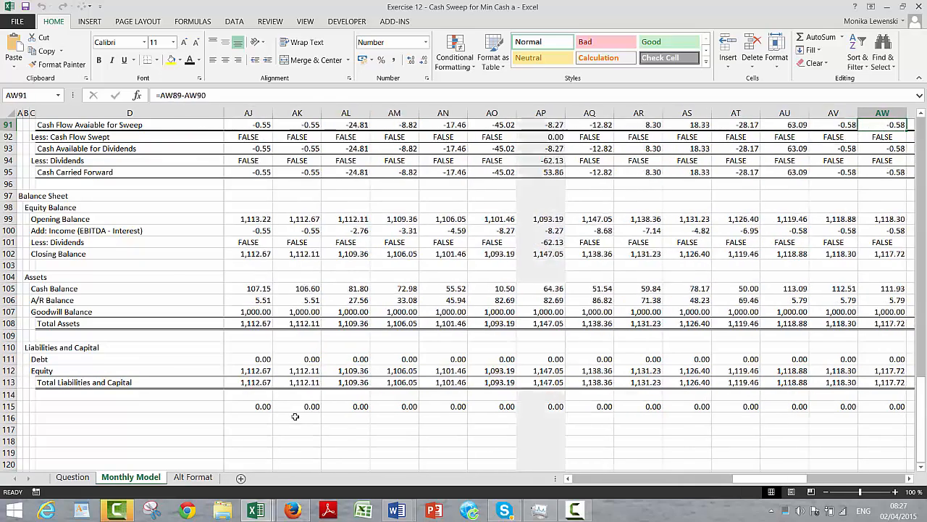
key(Left)
key(Left)
key(Left)
key(Left)
key(Left)
key(Left)
key(Left)
key(Left)
key(Left)
key(Left)
key(Left)
key(Left)
key(Left)
key(Left)
key(Left)
key(Left)
key(Left)
key(Left)
key(Left)
key(Left)
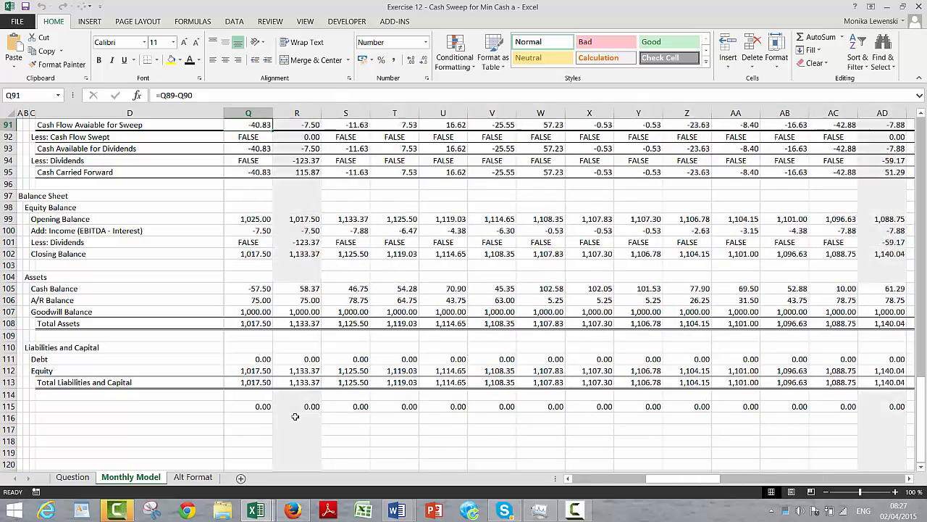
Step: Set the 2015 Expense Pct in cell G19 of the Revenues assumptions to 90%
key(Home)
key(Up)
key(Up)
key(Up)
key(Up)
key(Up)
key(Up)
key(Up)
key(Up)
key(Up)
key(Up)
key(Up)
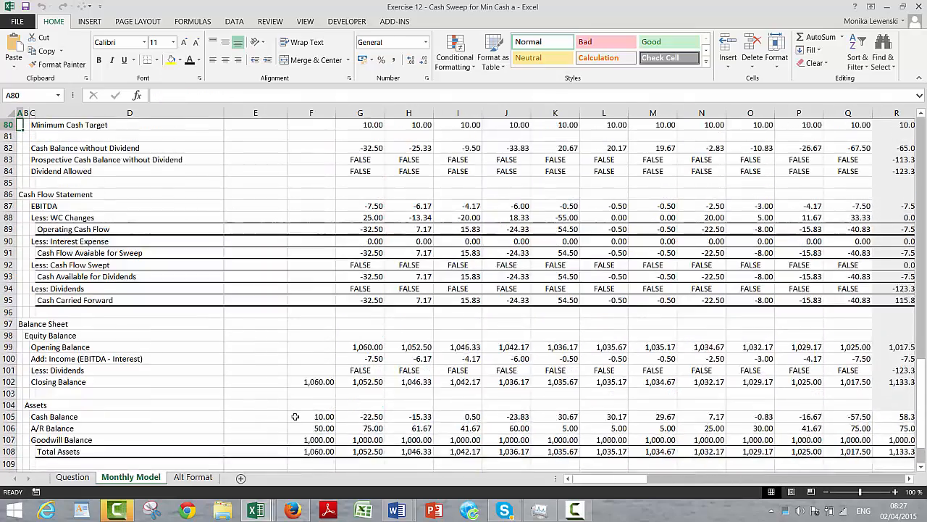
key(Up)
key(Up)
key(Up)
key(Up)
key(Up)
key(Up)
key(Up)
key(Up)
key(Up)
key(Up)
key(Up)
key(Up)
key(Up)
key(Up)
key(Up)
key(Up)
key(Up)
key(Up)
key(Up)
key(Up)
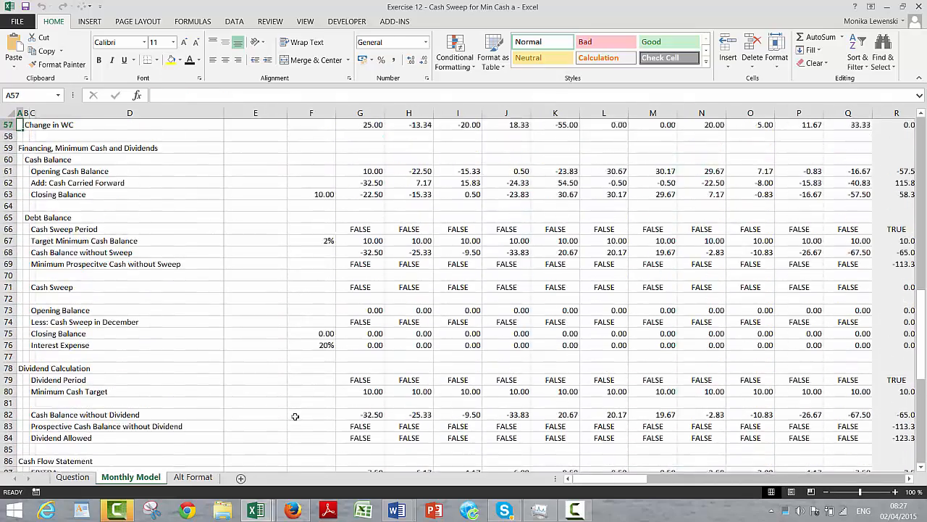
key(Up)
key(Up)
key(Up)
key(Up)
key(Up)
key(Up)
key(Up)
key(Up)
key(Up)
key(Up)
key(Up)
key(Up)
key(Up)
key(Up)
key(Up)
key(Up)
key(Up)
key(Up)
key(Up)
key(Up)
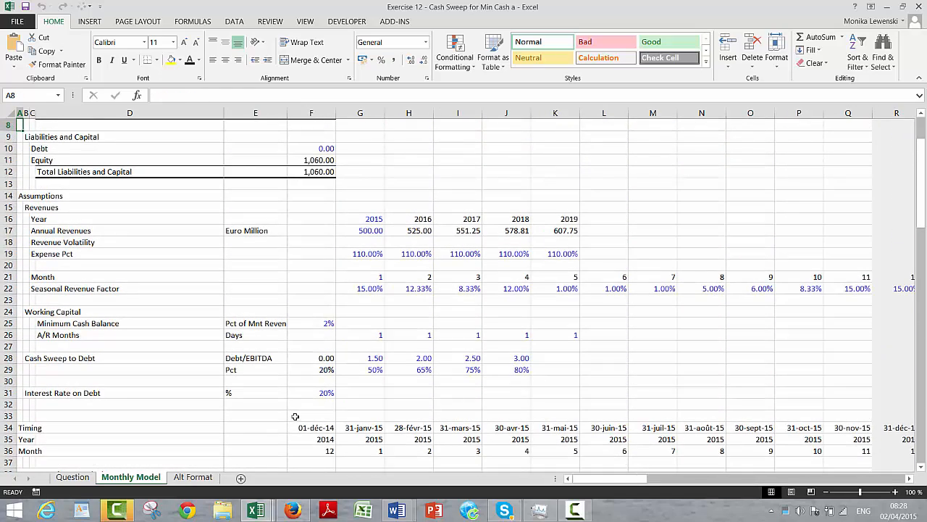
key(Up)
key(Up)
key(Up)
key(Up)
key(Up)
key(Up)
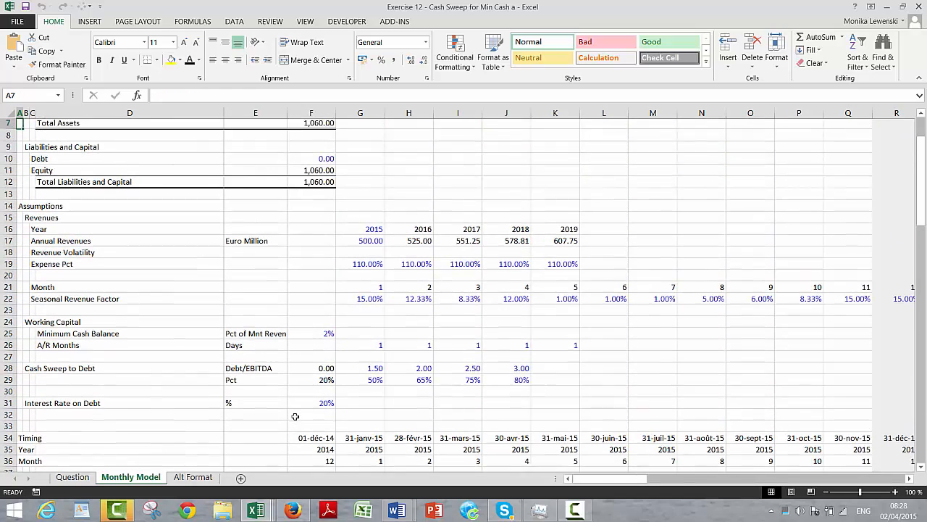
key(Down)
key(Down)
key(Down)
key(Down)
key(Down)
key(Down)
key(Down)
key(Down)
key(Down)
key(Down)
key(Down)
key(Down)
key(Down)
key(Down)
key(Down)
key(Down)
key(Down)
key(Down)
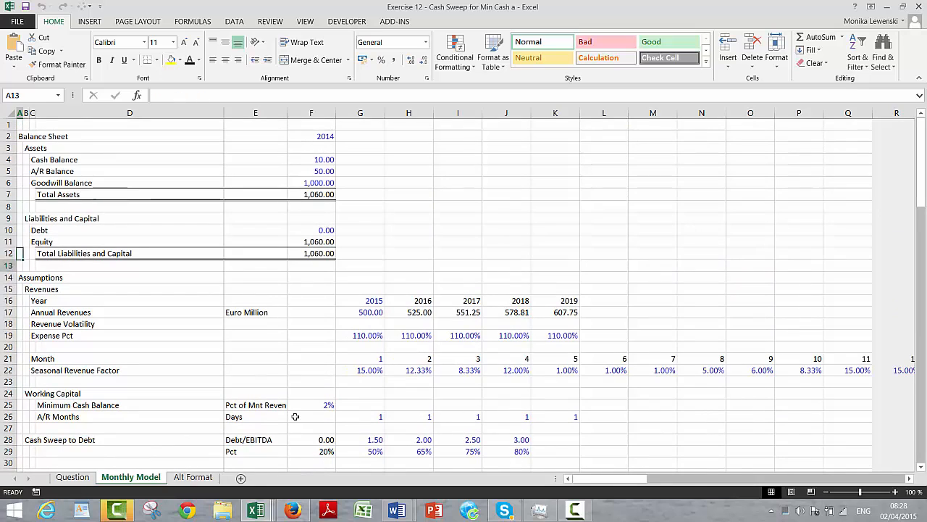
key(Right)
key(Right)
key(Right)
key(Right)
key(Right)
key(Right)
key(Up)
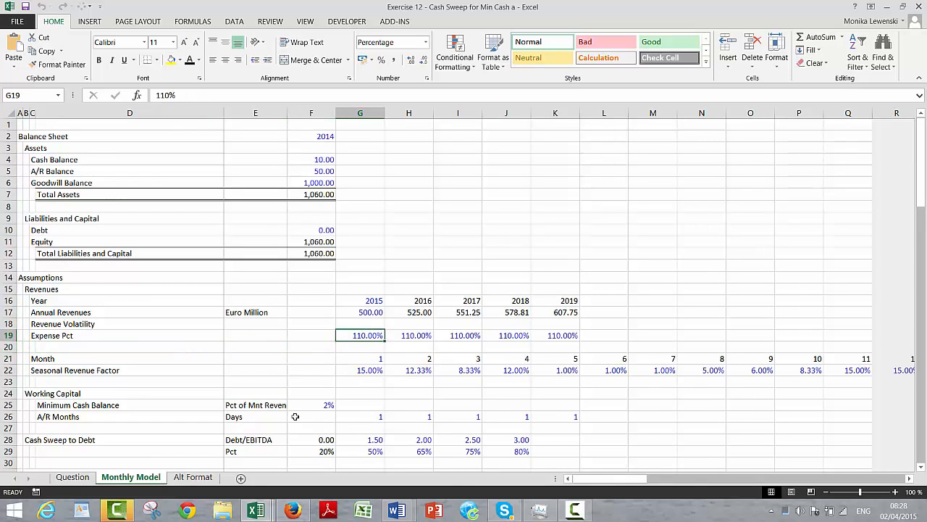
text(90)
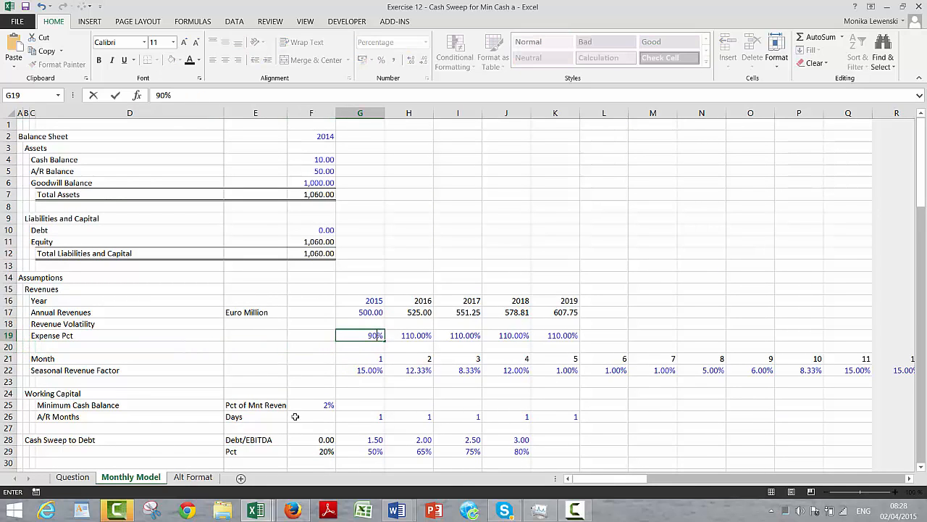
Step: Commit the 90% Expense Pct and review column G from the assumptions down through the Cash Flow Statement to the Balance Sheet's Assets
key(Return)
key(Down)
key(Down)
key(Down)
key(Down)
key(Down)
key(Down)
key(Down)
key(Down)
key(Down)
key(Down)
key(Down)
key(Down)
key(Down)
key(Down)
key(Down)
key(Down)
key(Down)
key(Down)
key(Down)
key(Down)
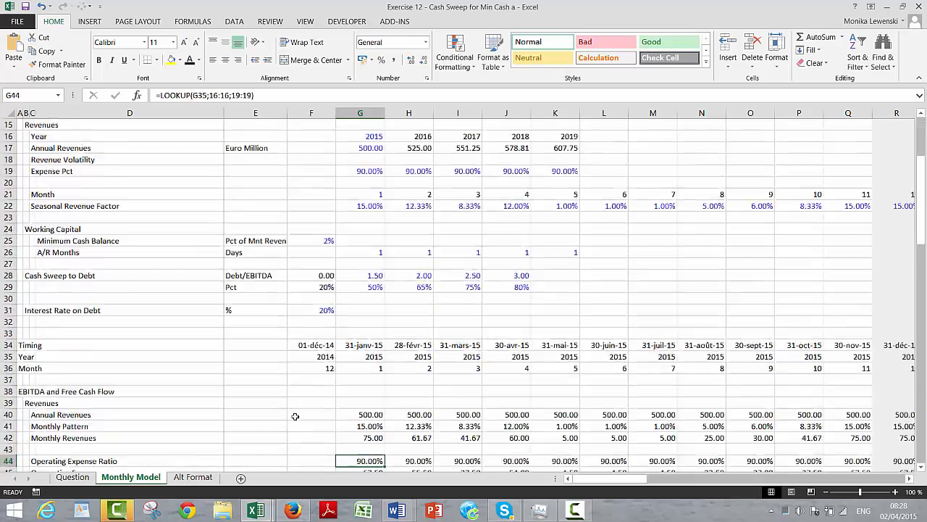
key(Down)
key(Down)
key(Down)
key(Down)
key(Down)
key(Down)
key(Down)
key(Down)
key(Down)
key(Down)
key(Down)
key(Down)
key(Down)
key(Down)
key(Down)
key(Down)
key(Down)
key(Down)
key(Down)
key(Down)
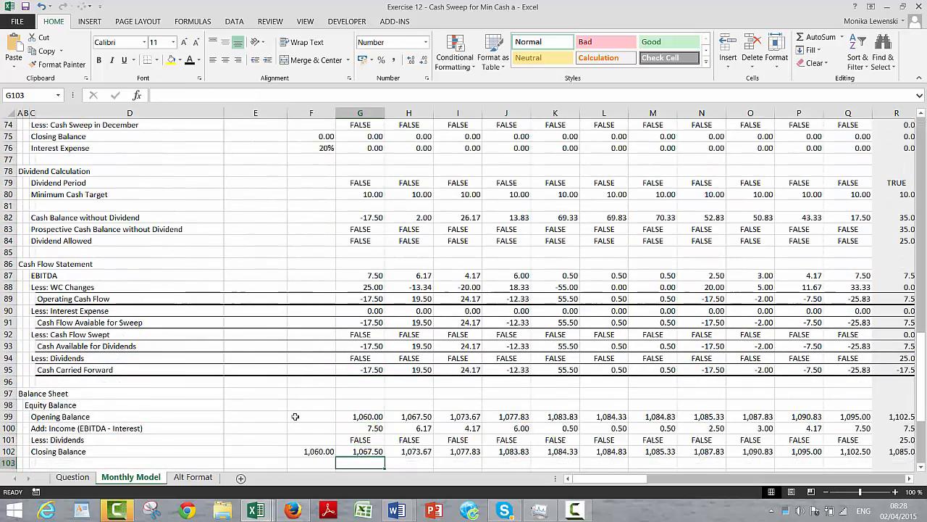
key(Down)
key(Down)
Step: Review column G back up through the Cash Flow Statement and Dividend Calculation to Target Minimum Cash Balance in row 67
key(Up)
key(Up)
key(Up)
key(Up)
key(Up)
key(Up)
key(Up)
key(Up)
key(Up)
key(Up)
key(Up)
key(Up)
key(Up)
key(Up)
key(Up)
key(Up)
key(Up)
key(Up)
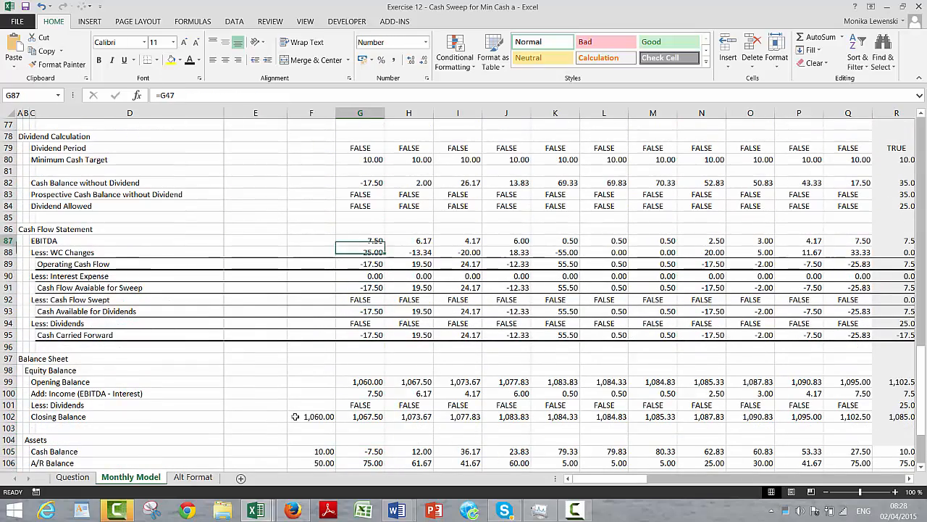
key(Up)
key(Up)
key(Up)
key(Up)
key(Up)
key(Up)
key(Up)
key(Up)
key(Up)
key(Up)
key(Up)
key(Up)
key(Up)
key(Up)
key(Up)
key(Up)
key(Up)
key(Up)
key(Up)
key(Up)
Step: Examine the Debt Balance, Dividend Calculation and Cash Flow Statement rows across the first-year months through column S
key(Right)
key(Right)
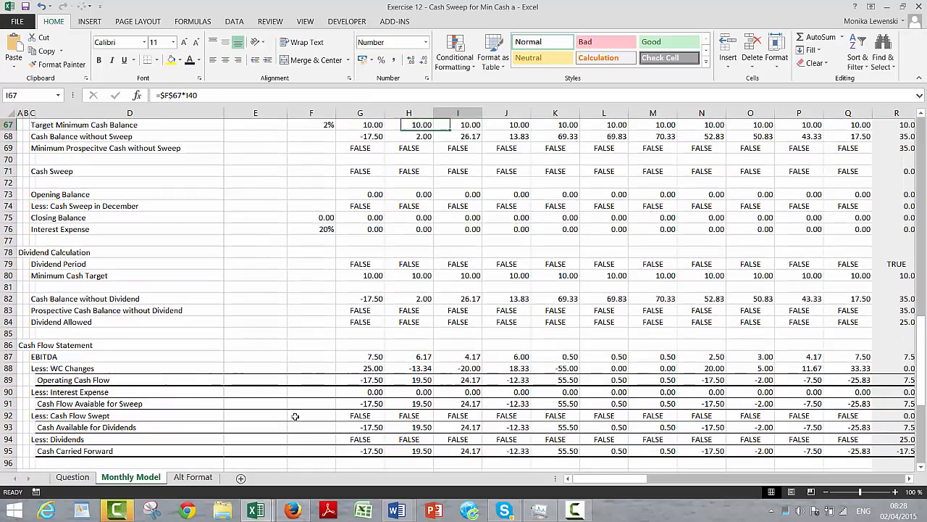
key(Right)
key(Right)
key(Right)
key(Right)
key(Right)
key(Right)
key(Right)
key(Right)
key(Right)
key(Right)
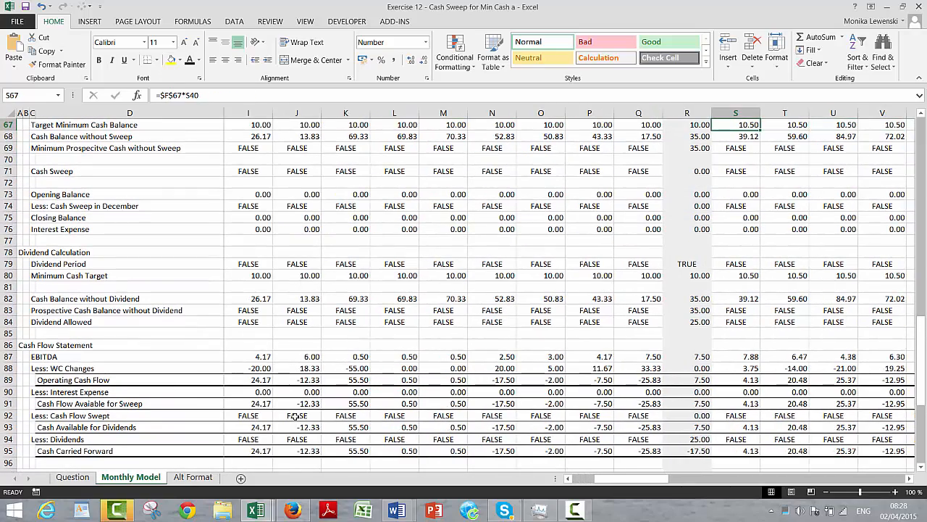
Step: Examine December 2015 column R from Minimum Prospective Cash without Sweep in row 69 up to the Cash Balance section
key(Up)
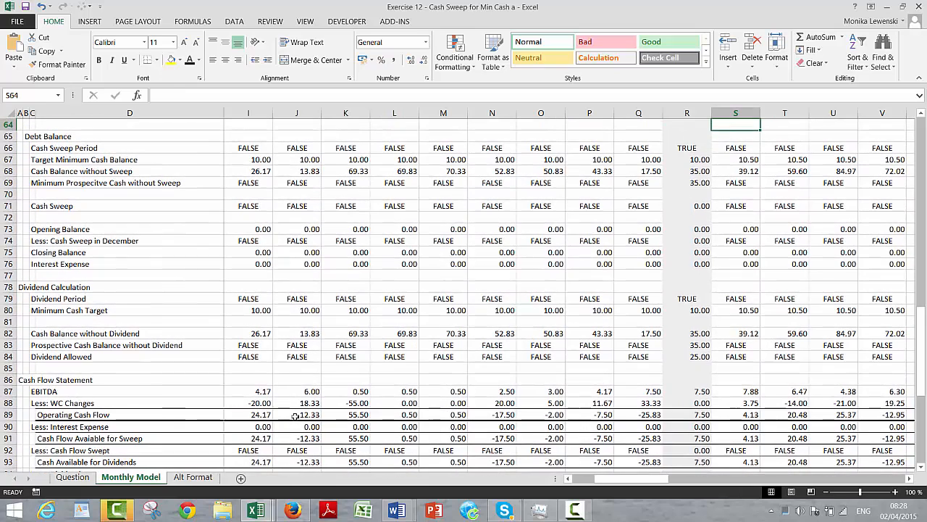
key(Down)
key(Down)
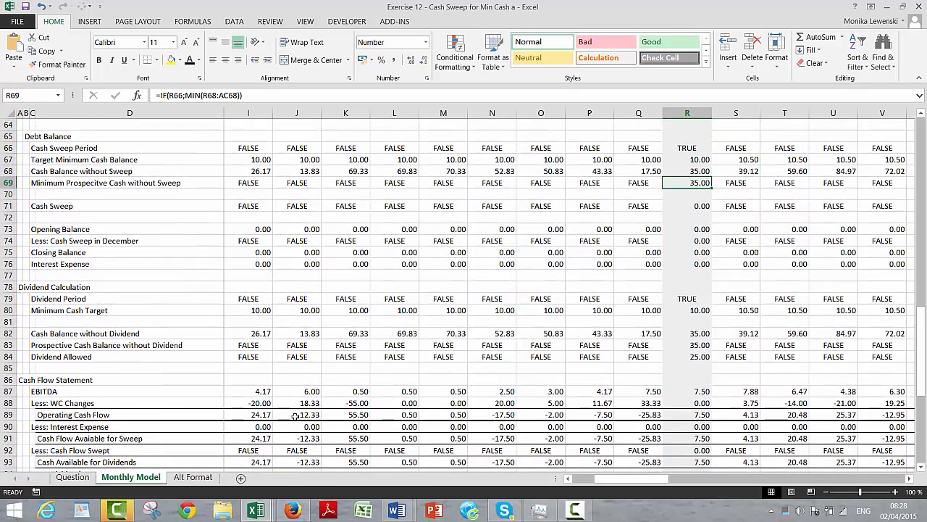
key(Up)
key(Up)
key(Up)
key(Up)
key(Up)
key(Up)
key(Up)
key(Up)
key(Up)
key(Up)
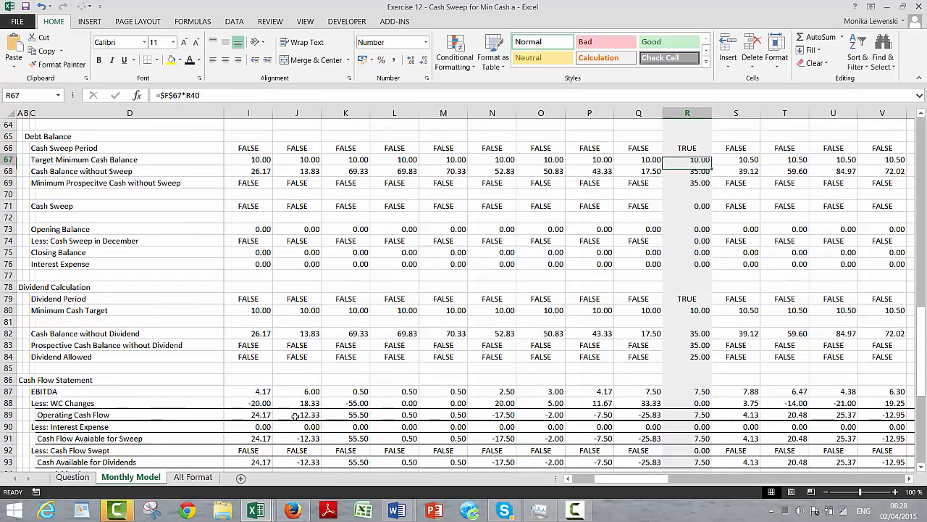
key(Up)
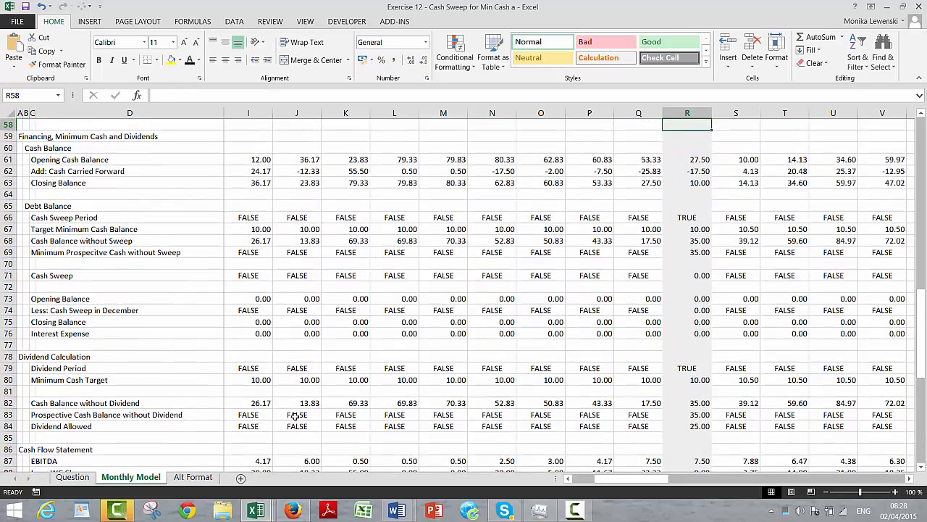
Step: Review the Cash Balance section's Closing Balance in row 63 across the months from column S through column AE
key(Right)
key(Down)
key(Down)
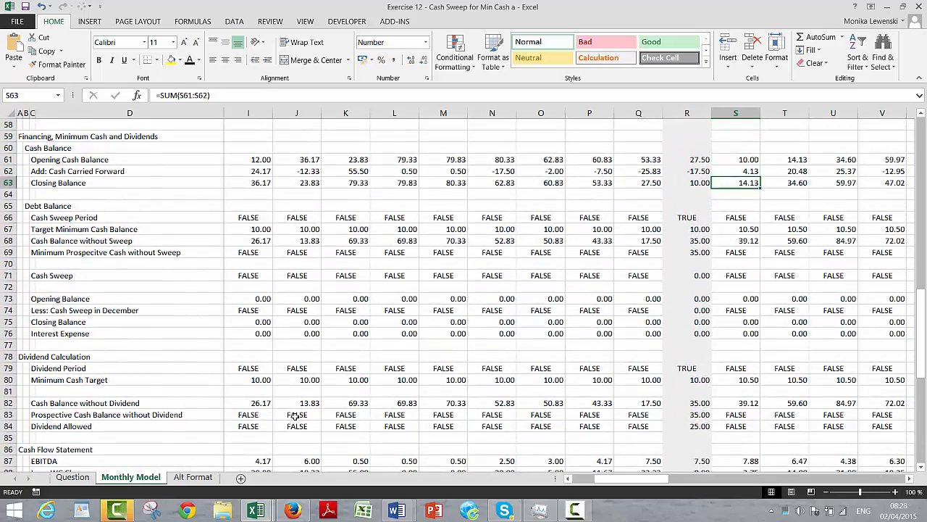
key(Right)
key(Right)
key(Right)
key(Right)
key(Right)
key(Right)
key(Right)
key(Right)
key(Right)
key(Right)
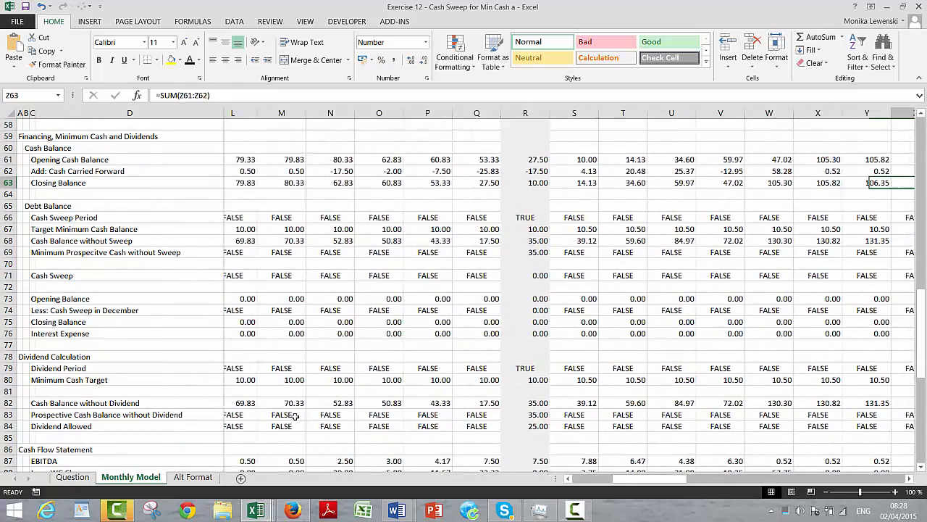
key(Right)
key(Right)
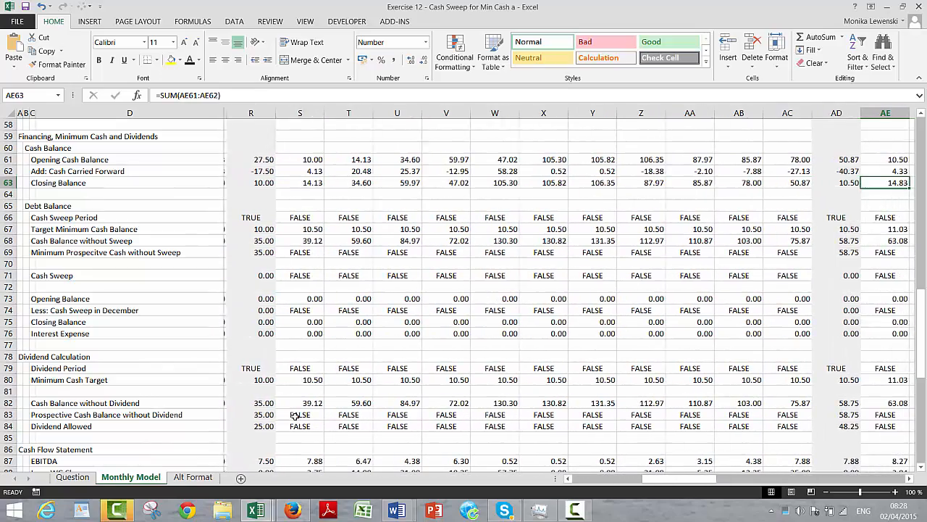
Step: Review the row 63 Closing Balance and the sweep and dividend rows below across the remaining months through column BK
key(Left)
key(Right)
key(Right)
key(Right)
key(Right)
key(Right)
key(Right)
key(Right)
key(Right)
key(Right)
key(Right)
key(Right)
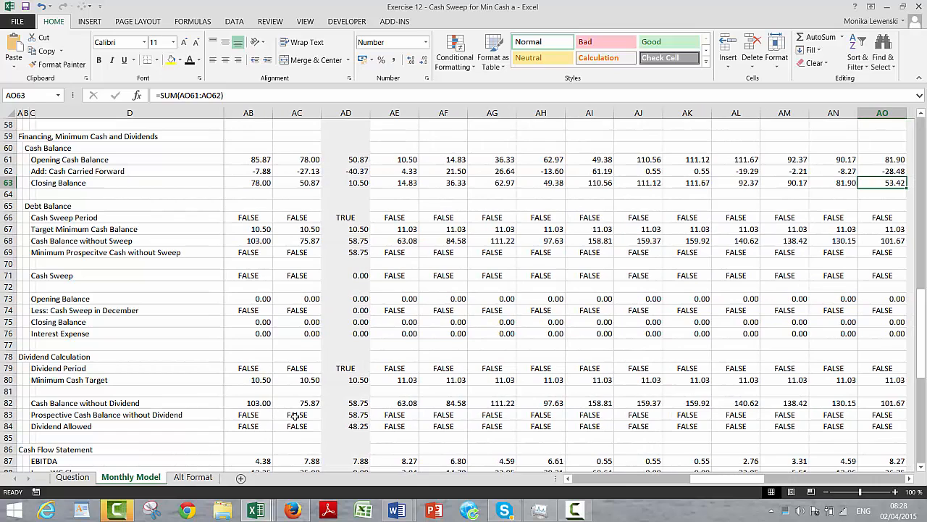
key(Right)
key(Right)
key(Right)
key(Right)
key(Right)
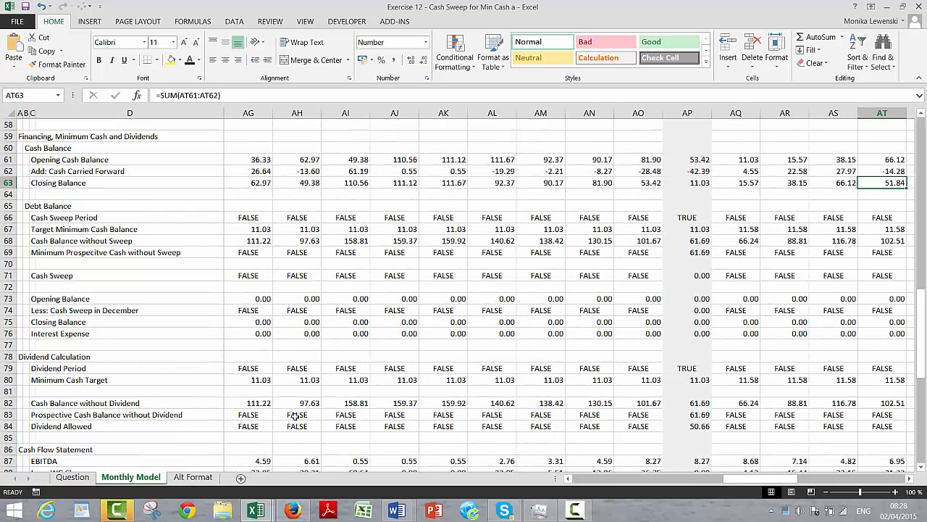
key(Right)
key(Right)
key(Right)
key(Right)
key(Right)
key(Right)
key(Right)
key(Right)
key(Right)
key(Right)
key(Right)
key(Right)
key(Right)
key(Right)
key(Right)
key(Right)
key(Right)
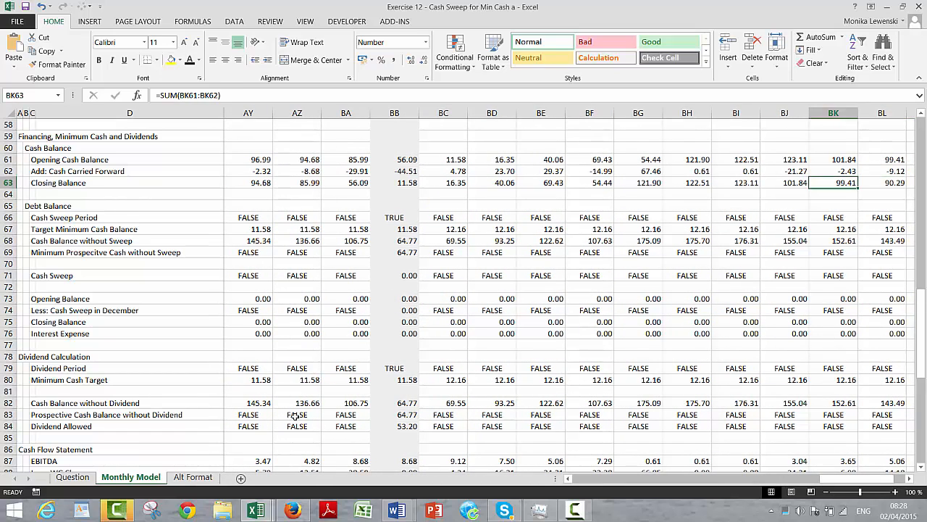
Step: Review the row 63 Closing Balance and the sweep and dividend rows from column BK back to the first-year months
key(Left)
key(Left)
key(Left)
key(Left)
key(Left)
key(Left)
key(Left)
key(Left)
key(Left)
key(Left)
key(Left)
key(Left)
key(Left)
key(Left)
key(Left)
key(Left)
key(Left)
key(Left)
key(Left)
key(Left)
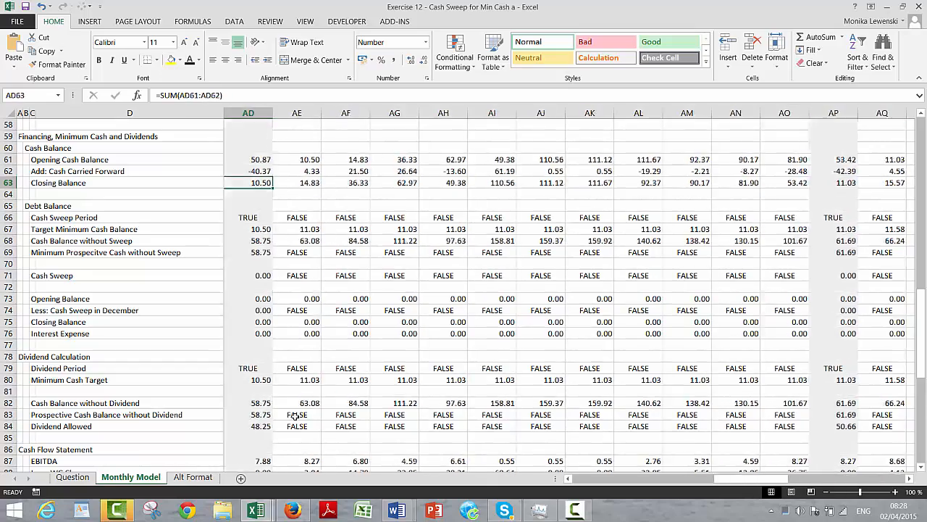
key(Left)
key(Left)
key(Left)
key(Left)
key(Left)
key(Left)
key(Left)
key(Left)
key(Left)
key(Left)
key(Left)
key(Left)
key(Left)
key(Left)
key(Left)
key(Left)
key(Left)
key(Left)
key(Left)
key(Left)
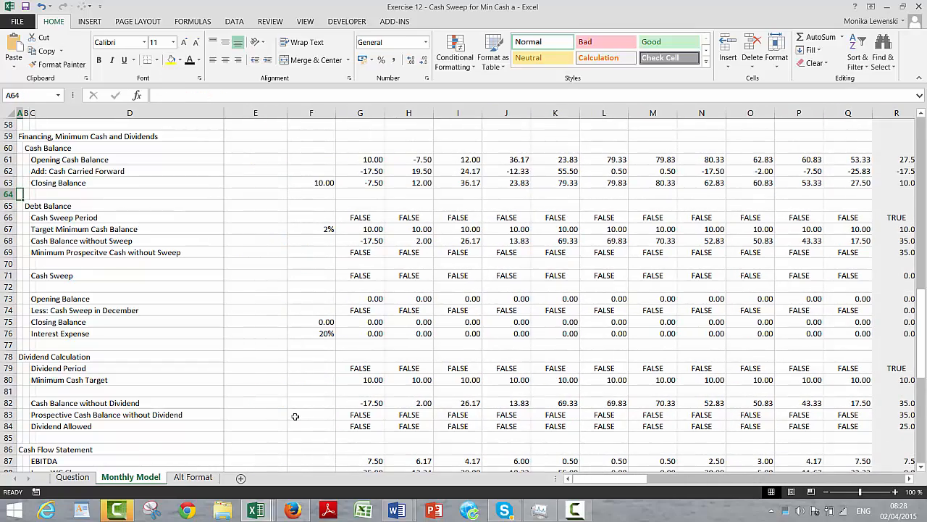
Step: Examine the Cash Flow Statement and the Balance Sheet's equity, asset and debt rows for the first-year months
key(Down)
key(Down)
key(Down)
key(Down)
key(Down)
key(Down)
key(Down)
key(Down)
key(Down)
key(Down)
key(Down)
key(Down)
key(Down)
key(Down)
key(Down)
key(Down)
key(Down)
key(Down)
key(Down)
key(Down)
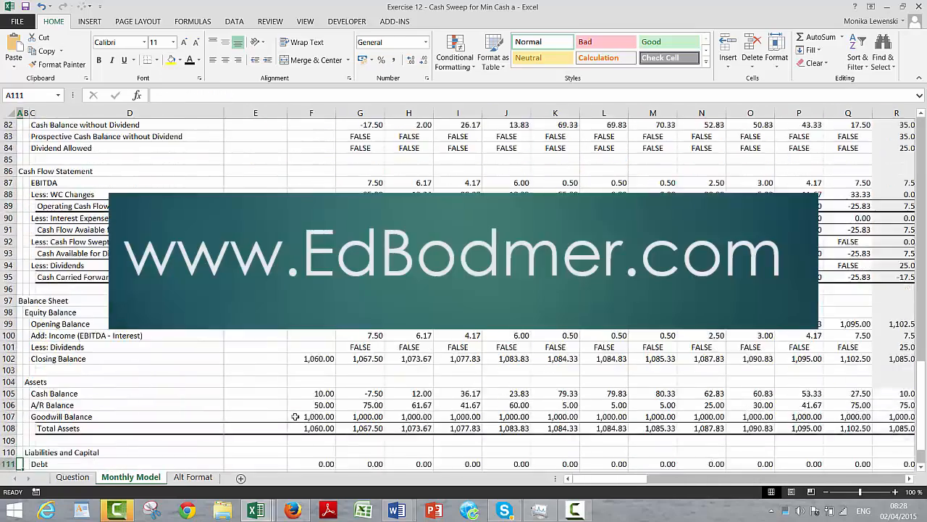
Step: Review the first-year months from the Balance Sheet back up to the Accounts Receivable section
key(Up)
key(Up)
key(Up)
key(Up)
key(Up)
key(Up)
key(Up)
key(Up)
key(Up)
key(Up)
key(Up)
key(Up)
key(Up)
key(Up)
key(Up)
key(Up)
key(Up)
key(Up)
key(Up)
key(Up)
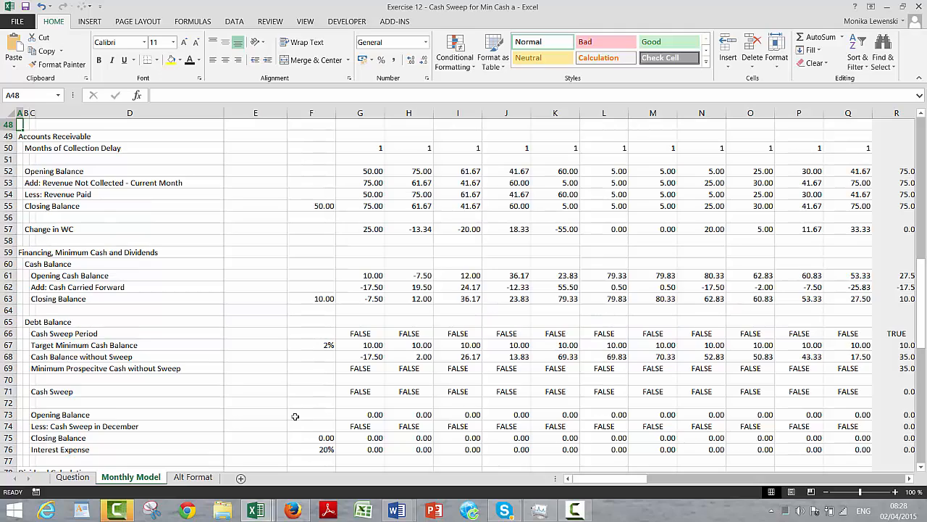
key(Down)
key(Down)
key(Up)
key(Up)
key(Up)
key(Up)
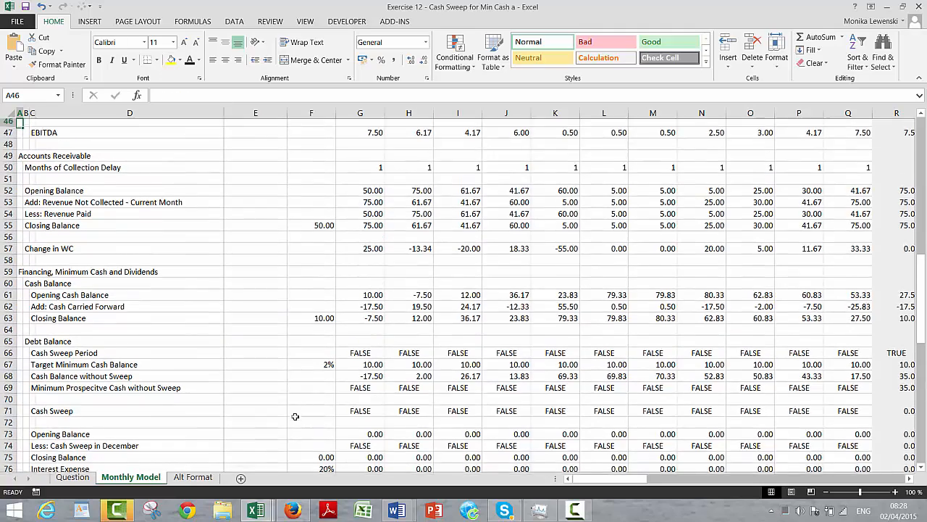
Step: Examine the Timing rows and the EBITDA and Free Cash Flow section for the first-year months
key(Up)
key(Up)
key(Up)
key(Up)
key(Up)
key(Up)
key(Up)
key(Up)
key(Up)
key(Up)
key(Up)
key(Up)
key(Up)
key(Up)
key(Up)
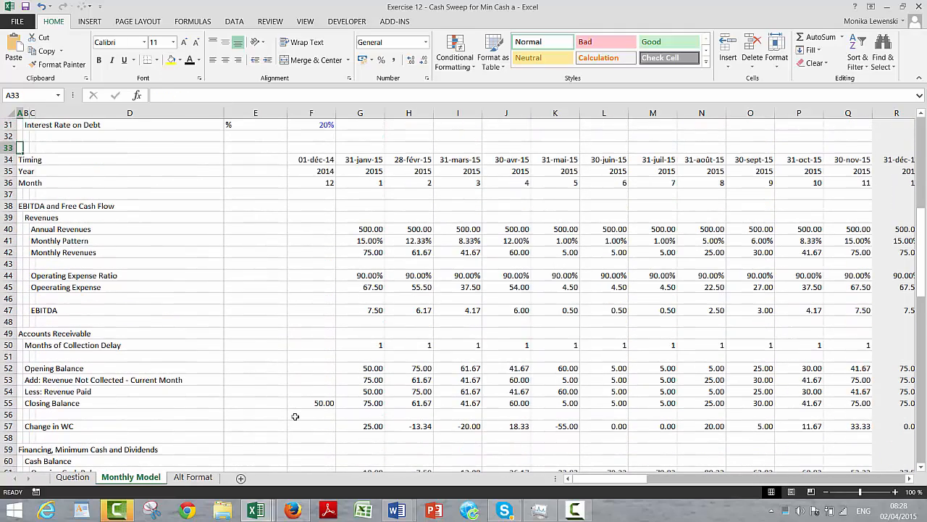
key(Down)
key(Down)
key(Down)
key(Down)
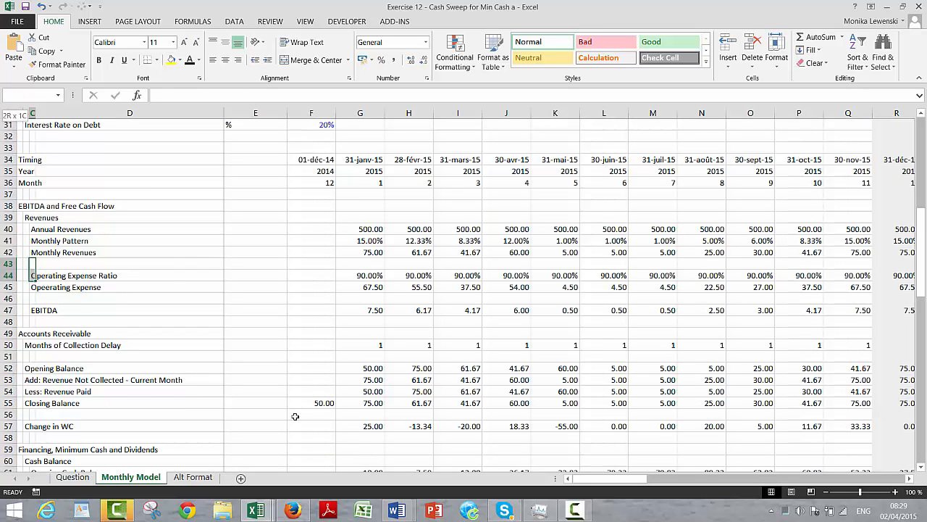
key(shift+Right)
key(shift+Down)
key(shift+Down)
key(shift+Down)
key(shift+Down)
key(shift+Down)
key(shift+Down)
key(shift+Down)
key(shift+Down)
key(shift+Down)
key(shift+Down)
key(shift+Down)
key(shift+Down)
key(shift+Down)
key(shift+Down)
key(shift+Down)
key(shift+Down)
key(shift+Down)
key(shift+Down)
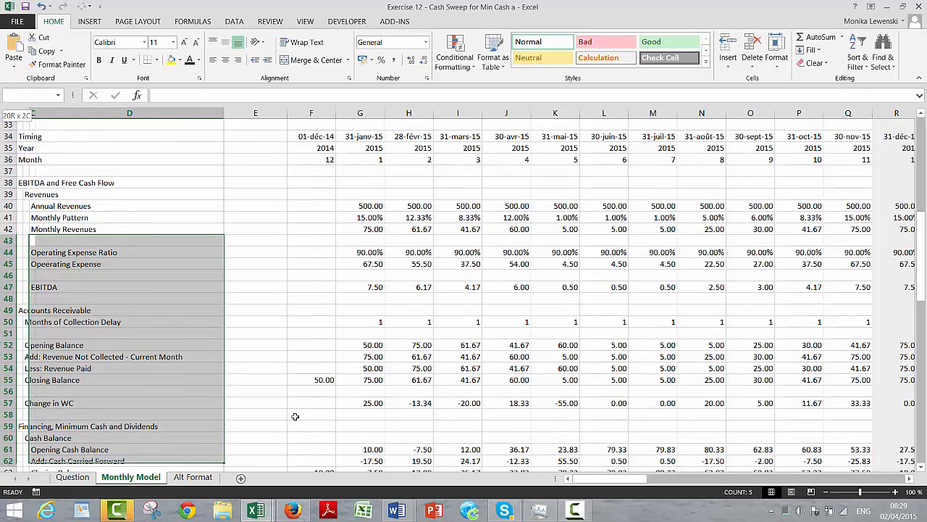
key(Left)
key(Up)
key(shift+Right)
key(shift+Right)
key(shift+Right)
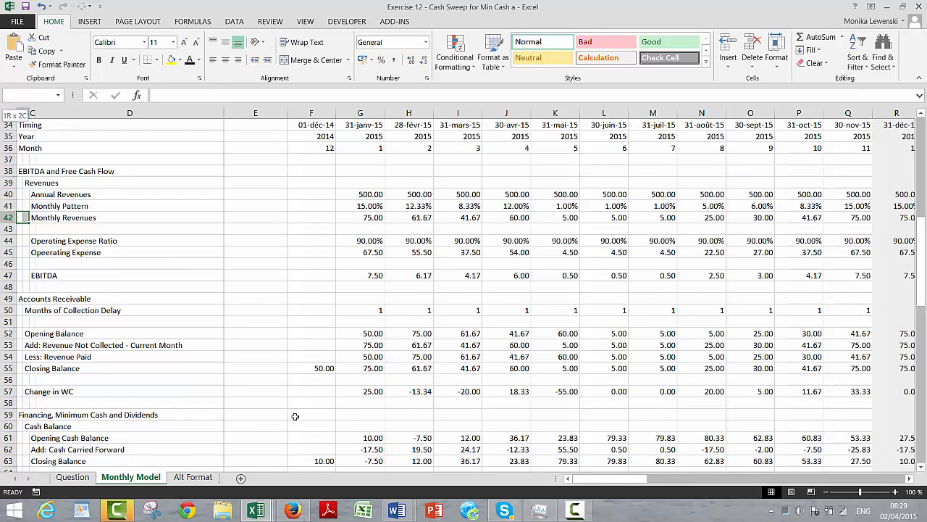
Step: Copy the row labels in A43:D128 of the Monthly Model sheet, from below Monthly Revenues past the Balance Sheet
key(Down)
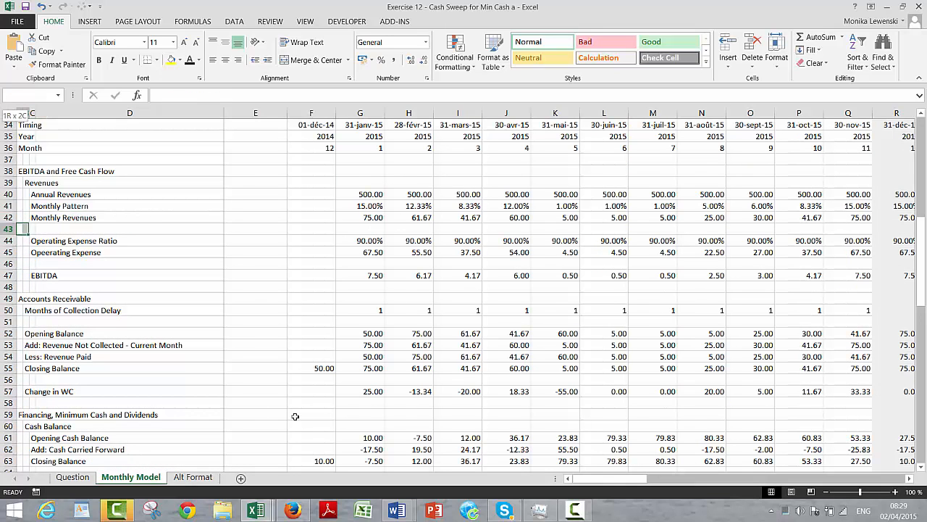
key(shift+Right)
key(shift+Right)
key(shift+Down)
key(shift+Down)
key(shift+Down)
key(shift+Down)
key(shift+Down)
key(shift+Down)
key(shift+Down)
key(shift+Down)
key(shift+Down)
key(shift+Down)
key(shift+Down)
key(shift+Down)
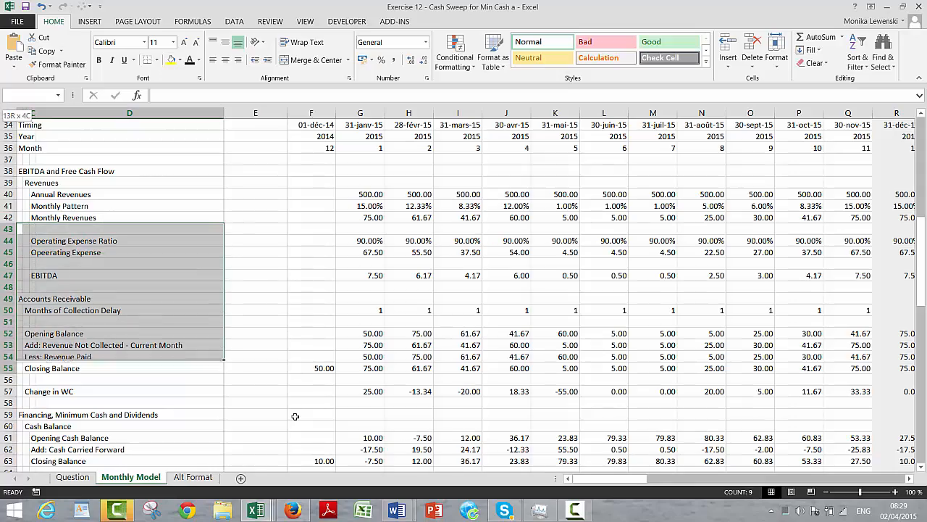
key(shift+Down)
key(shift+Down)
key(shift+Down)
key(shift+Down)
key(shift+Down)
key(shift+Down)
key(shift+Down)
key(shift+Down)
key(shift+Down)
key(shift+Down)
key(shift+Down)
key(shift+Down)
key(shift+Down)
key(shift+Down)
key(shift+Down)
key(shift+Down)
key(shift+Down)
key(shift+Down)
key(shift+Down)
key(shift+Down)
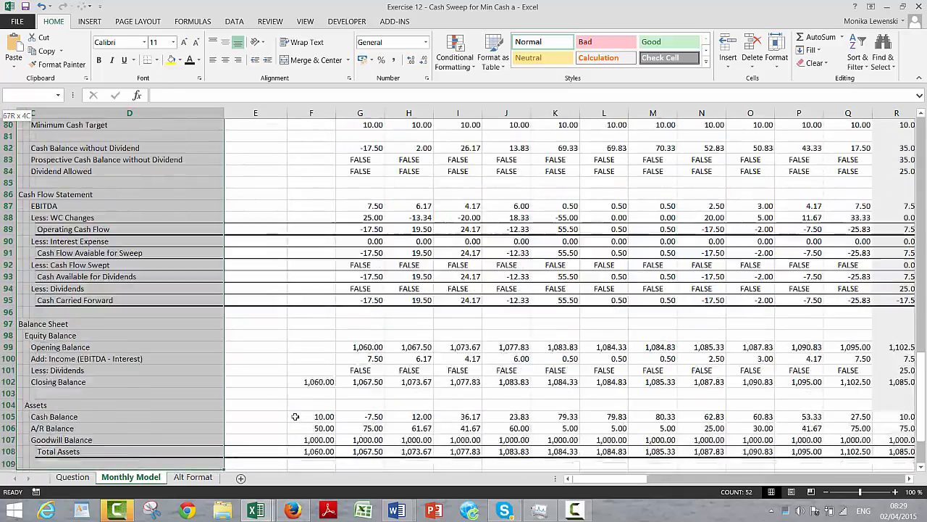
key(shift+Down)
key(shift+Down)
key(shift+Down)
key(shift+Down)
key(shift+Down)
key(shift+Down)
key(shift+Down)
key(shift+Down)
key(shift+Down)
key(shift+Down)
key(shift+Down)
key(shift+Down)
key(shift+Down)
key(shift+Down)
key(shift+Down)
key(shift+Down)
key(shift+Down)
key(shift+Down)
key(shift+Down)
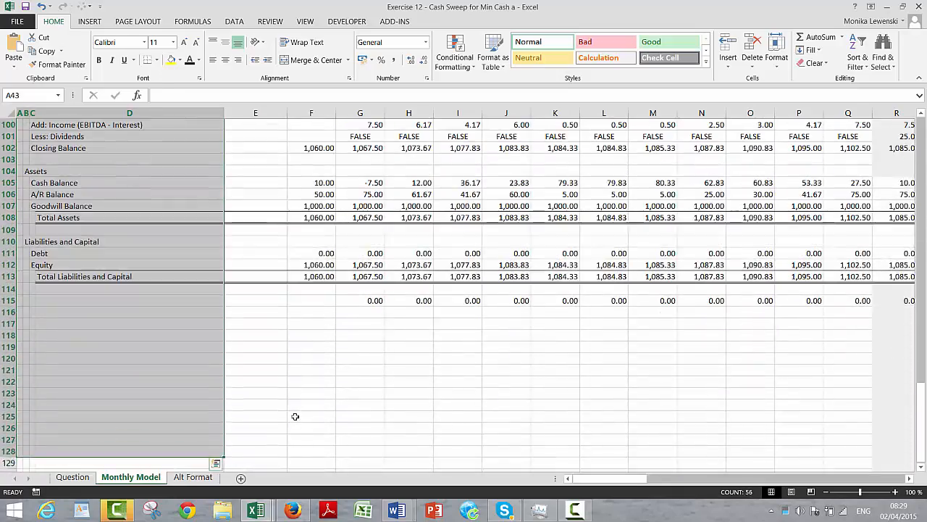
key(ctrl+c)
Step: Paste the copied row labels into the Alt Format sheet starting at cell A10, below Monthly Revenues
key(ctrl+Page_Down)
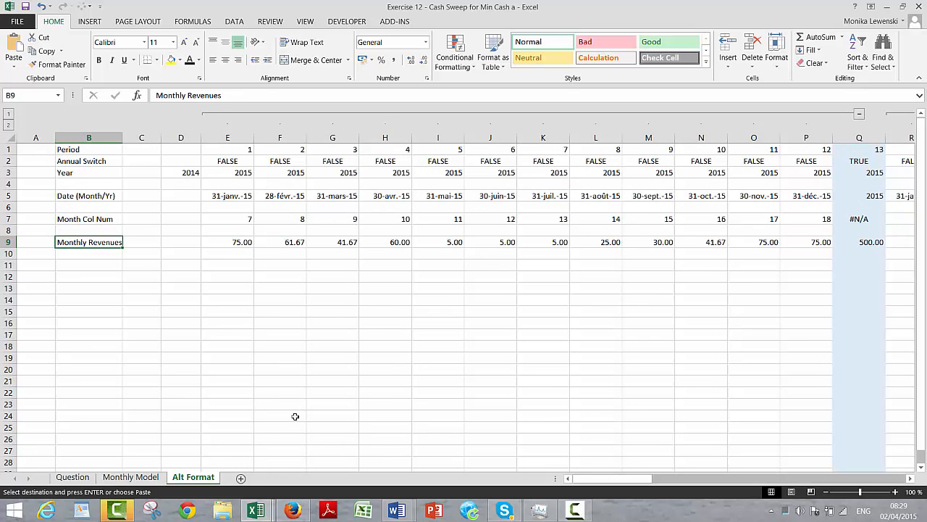
key(Down)
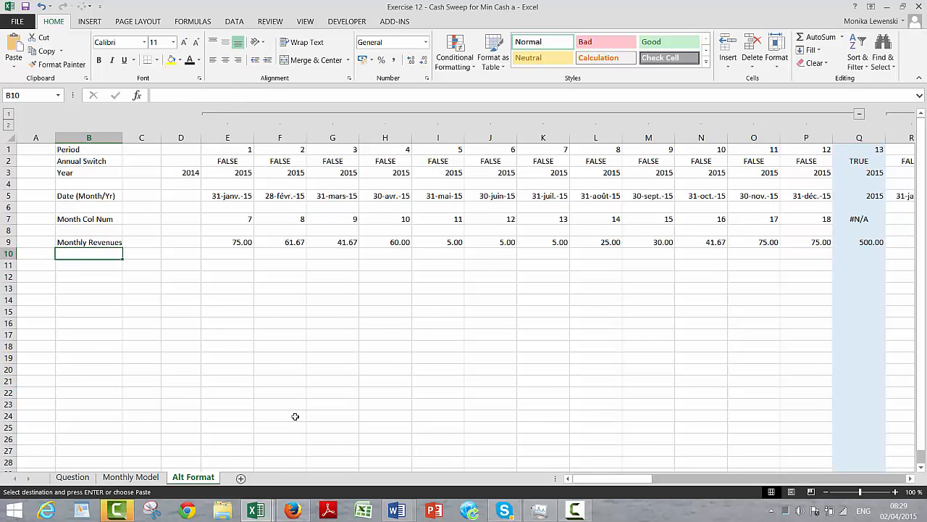
key(Left)
key(ctrl+v)
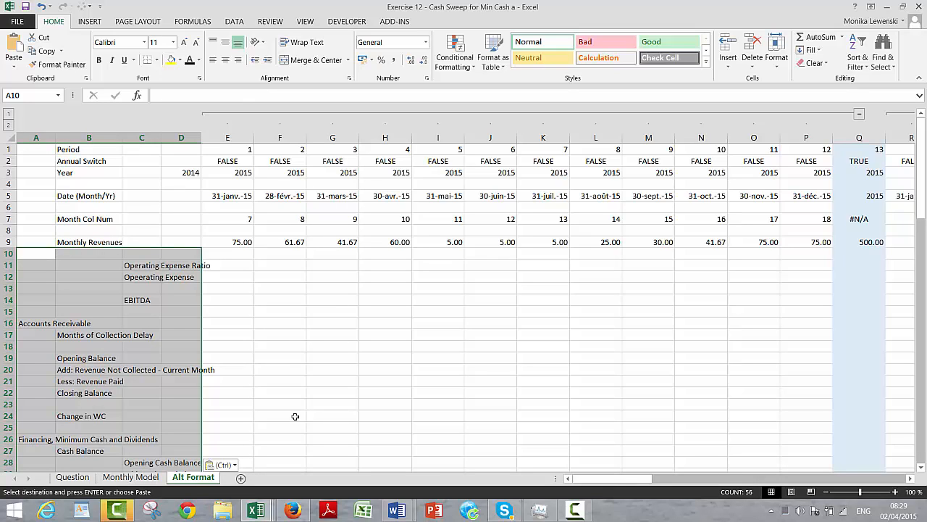
Step: Move the two operating expense labels from C11:C12 to B11:B12, aligned with Monthly Revenues
key(Down)
key(Right)
key(Right)
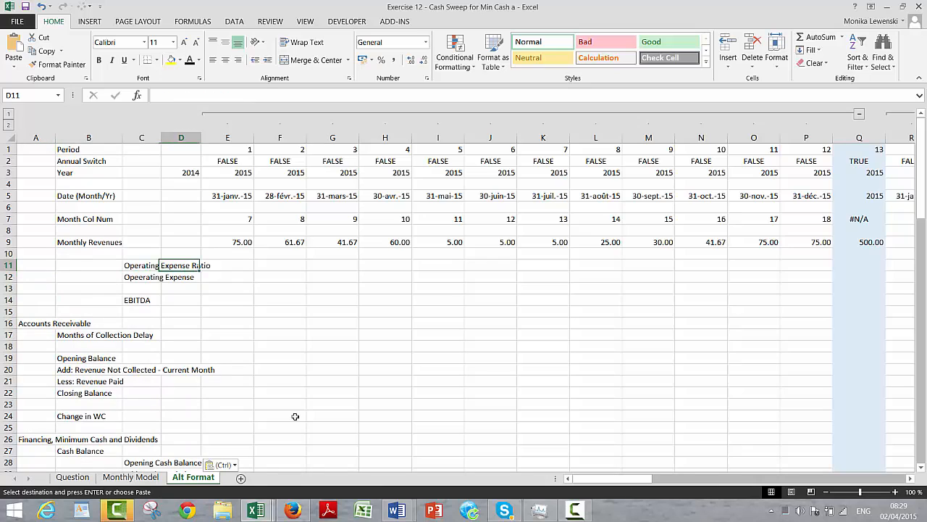
key(shift+Down)
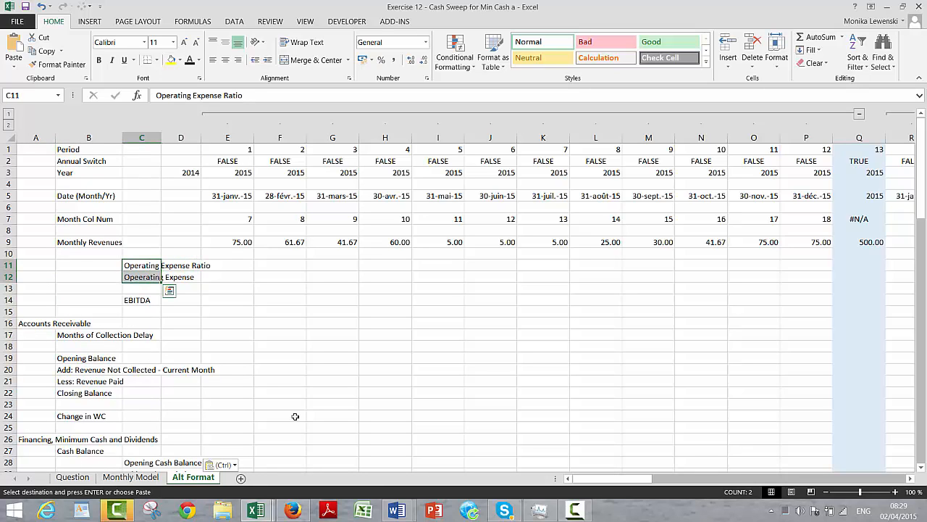
key(ctrl+c)
key(Left)
key(ctrl+v)
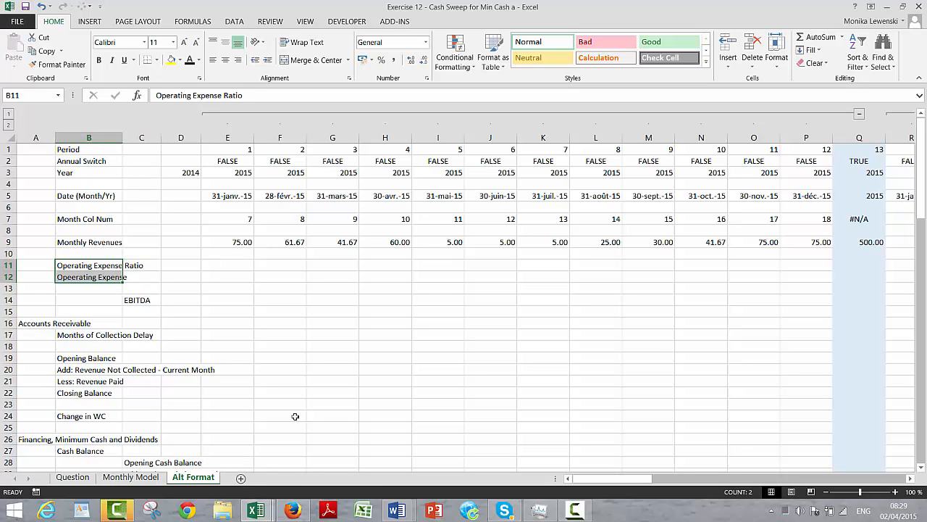
Step: Move the EBITDA label from C14 to B14
key(Down)
key(Down)
key(Down)
key(Right)
key(ctrl+x)
key(Left)
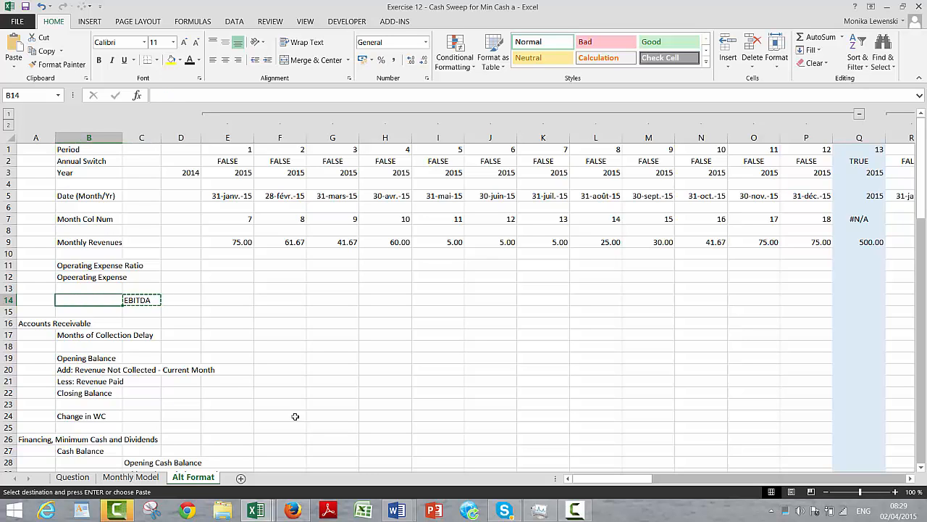
key(ctrl+v)
Step: Move the three Cash Balance labels, Opening Cash Balance through Closing Balance, from C28:C30 to B28:B30
key(Down)
key(Down)
key(Down)
key(Down)
key(Down)
key(Down)
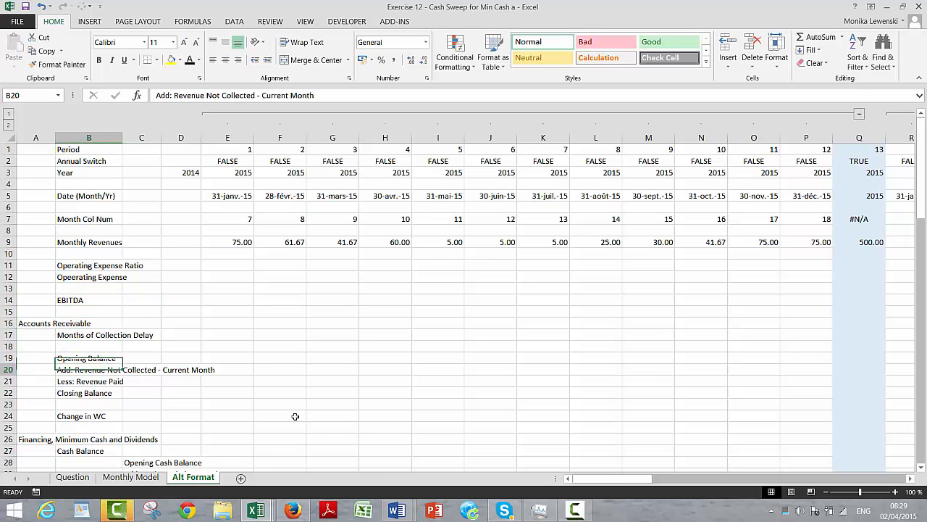
key(Down)
key(Down)
key(Down)
key(Down)
key(Down)
key(Down)
key(Down)
key(Down)
key(Down)
key(Down)
key(Down)
key(Down)
key(Down)
key(Down)
key(Down)
key(Down)
key(Down)
key(Down)
key(Down)
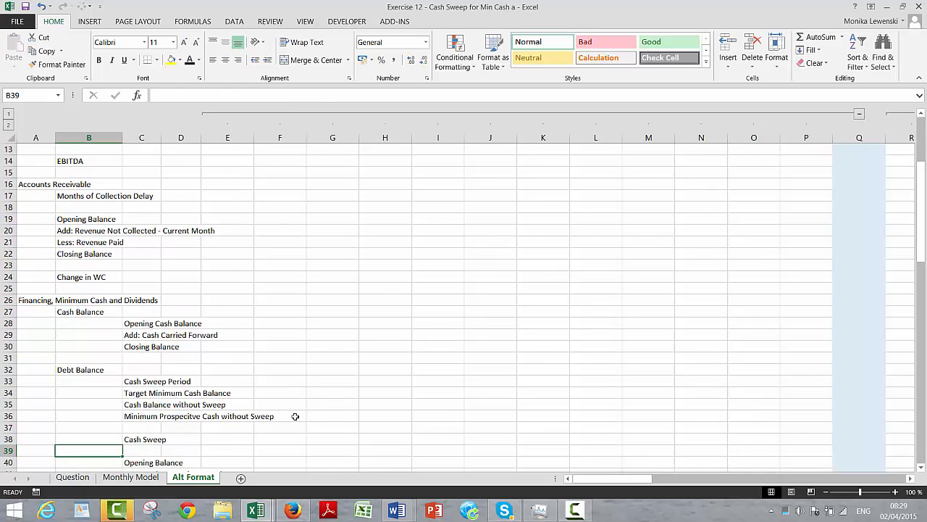
key(Up)
key(Up)
key(Up)
key(Up)
key(Up)
key(Up)
key(Up)
key(Up)
key(Up)
key(Up)
key(Up)
key(Right)
key(shift+Down)
key(shift+Down)
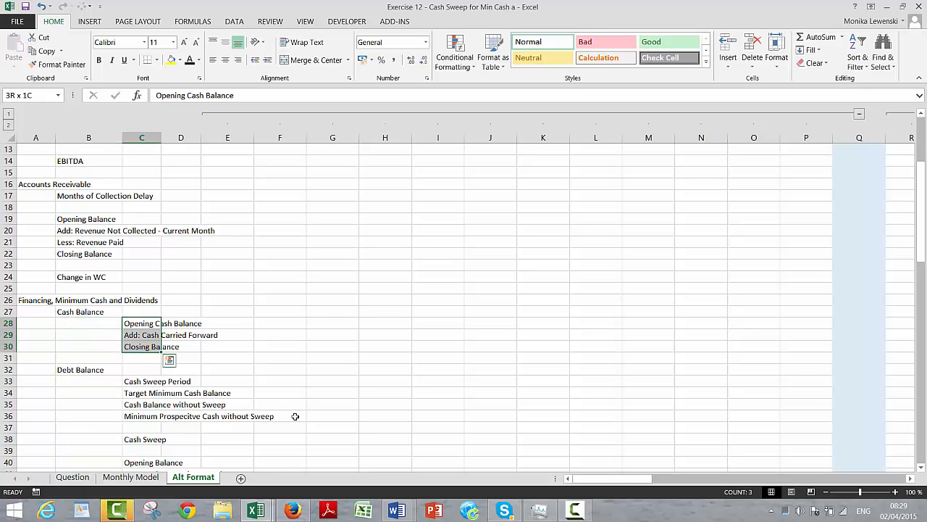
key(ctrl+x)
key(Left)
key(Return)
Step: Move the Debt Balance labels, Cash Sweep Period through Interest Expense, from C33:C43 to B33:B43
click(296, 417)
key(Down)
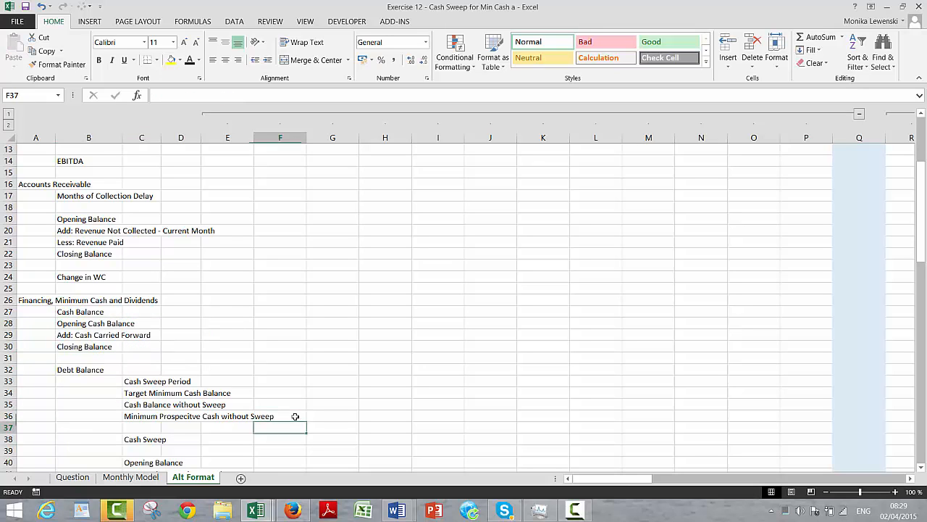
key(Down)
key(Down)
key(Up)
key(Up)
key(Up)
key(Up)
key(Up)
key(Up)
key(Up)
key(Up)
key(Left)
key(Left)
key(Left)
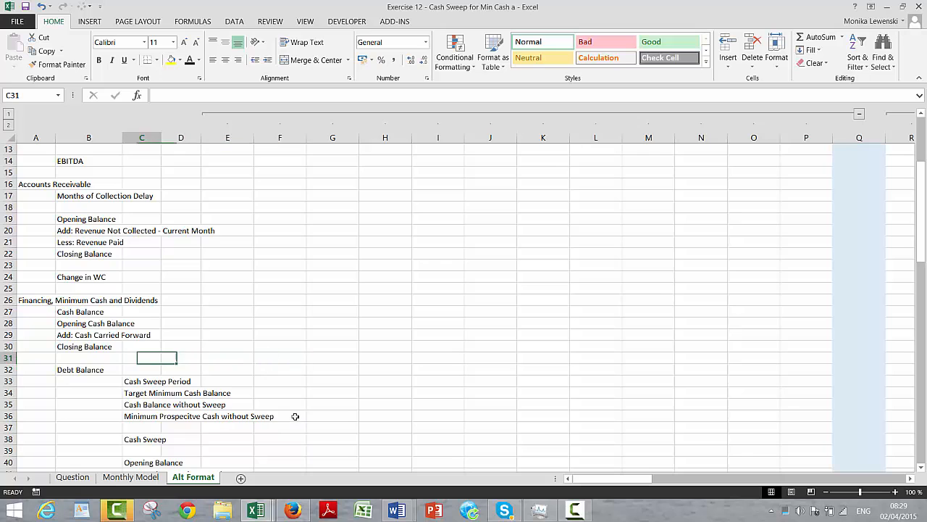
key(Down)
key(Down)
key(shift+Down)
key(shift+Down)
key(shift+Down)
key(shift+Down)
key(shift+Down)
key(shift+Down)
key(shift+Down)
key(shift+Down)
key(shift+Down)
key(shift+Down)
key(shift+Down)
key(shift+Down)
key(shift+Down)
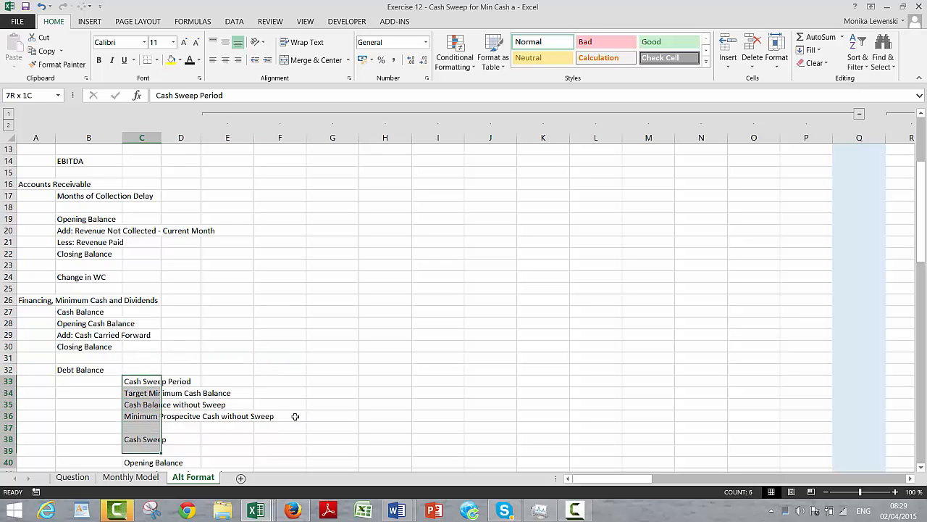
key(shift+Up)
key(shift+Up)
key(shift+Up)
key(shift+Up)
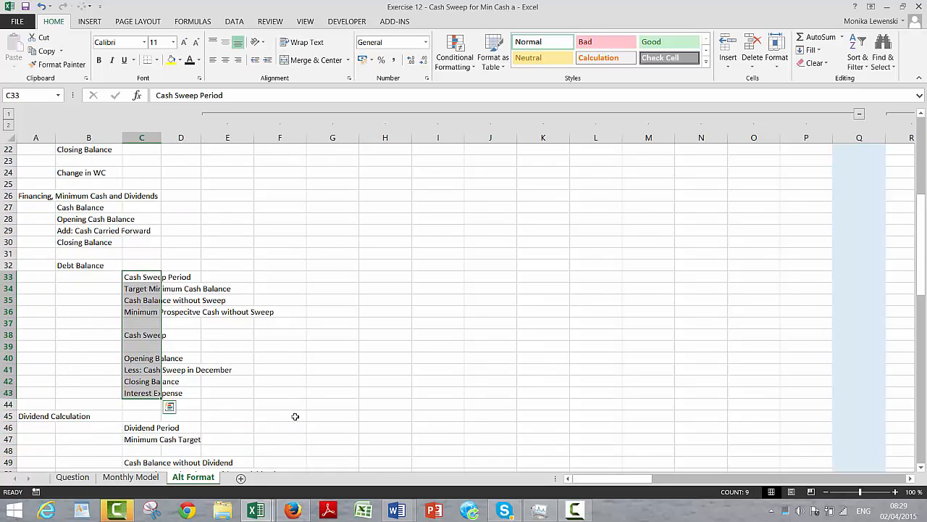
key(ctrl+x)
key(Left)
key(ctrl+v)
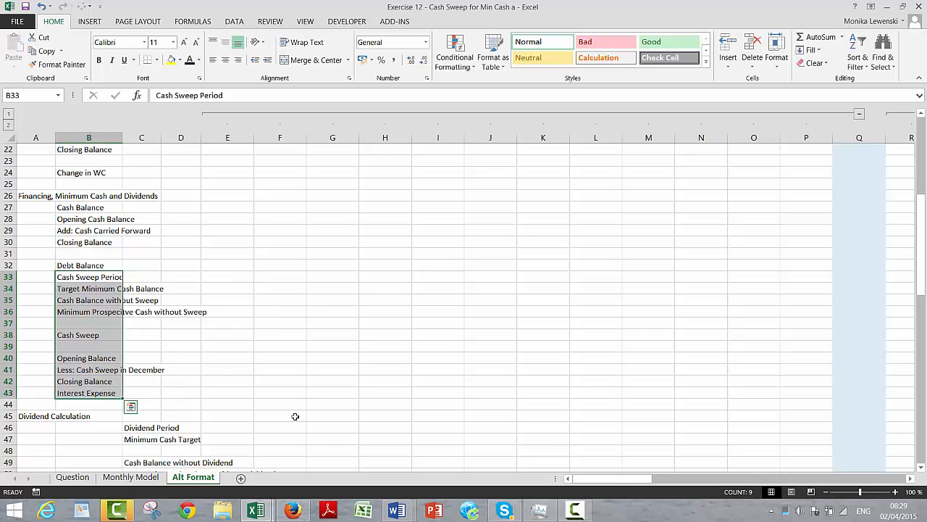
Step: Move the Dividend Calculation labels, Dividend Period through Dividend Allowed, from C46:C51 to B46:B51
key(Down)
key(Down)
key(Down)
key(Down)
key(Down)
key(Down)
key(Down)
key(Down)
key(Down)
key(Down)
key(Down)
key(Down)
key(Down)
key(Down)
key(Down)
key(Down)
key(Down)
key(Down)
key(Down)
key(Down)
key(Down)
key(Up)
key(Up)
key(Up)
key(Up)
key(Up)
key(Up)
key(Up)
key(Up)
key(Up)
key(Up)
key(Up)
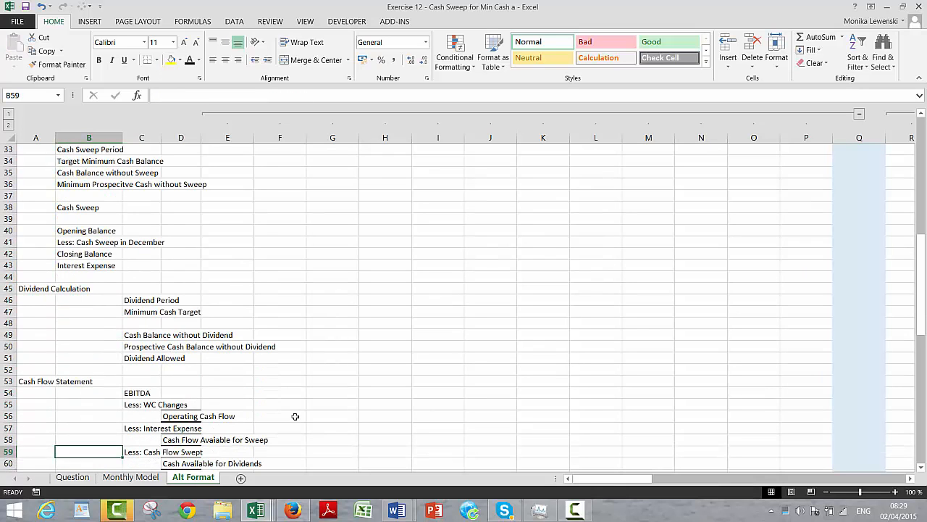
key(Up)
key(Up)
key(Up)
key(Up)
key(Right)
key(Down)
key(shift+Down)
key(shift+Down)
key(shift+Down)
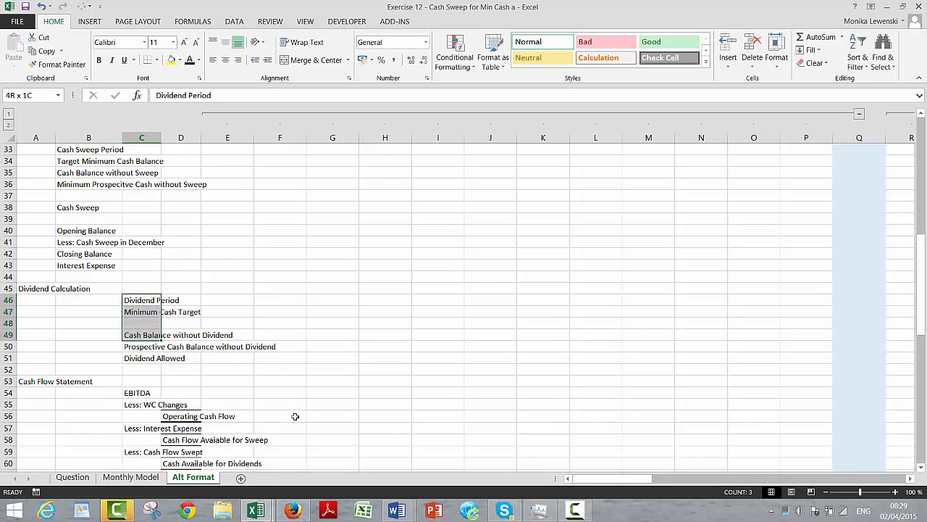
key(ctrl+x)
key(Left)
key(shift+Down)
key(shift+Down)
key(shift+Down)
key(shift+Down)
key(shift+Down)
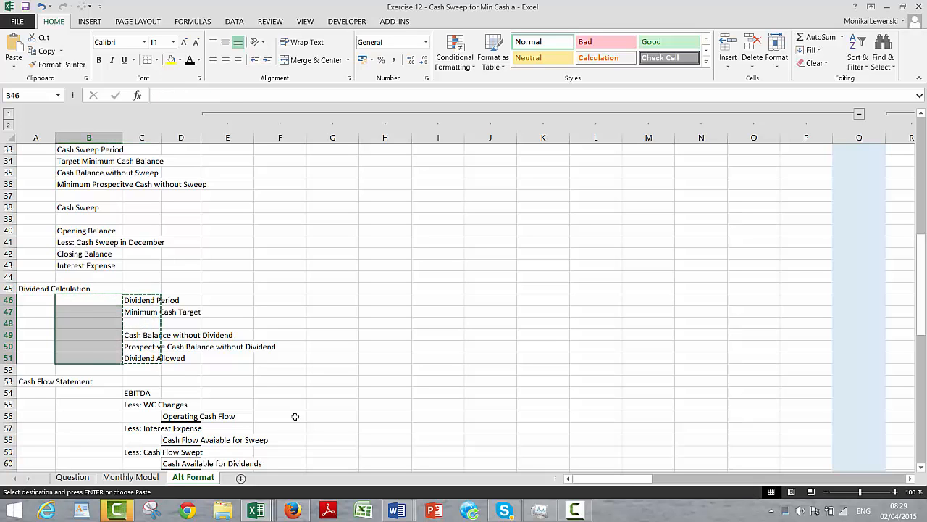
key(ctrl+v)
Step: Move the Cash Flow Statement labels, EBITDA through Cash Carried Forward, from C54:D62 to A54:B62
key(Down)
key(Down)
key(Down)
key(Down)
key(Down)
key(Down)
key(Down)
key(Down)
key(Down)
key(Down)
key(Down)
key(Down)
key(Down)
key(Down)
key(Down)
key(Down)
key(Down)
key(Down)
key(Down)
key(Down)
key(Down)
key(Down)
key(Down)
key(Down)
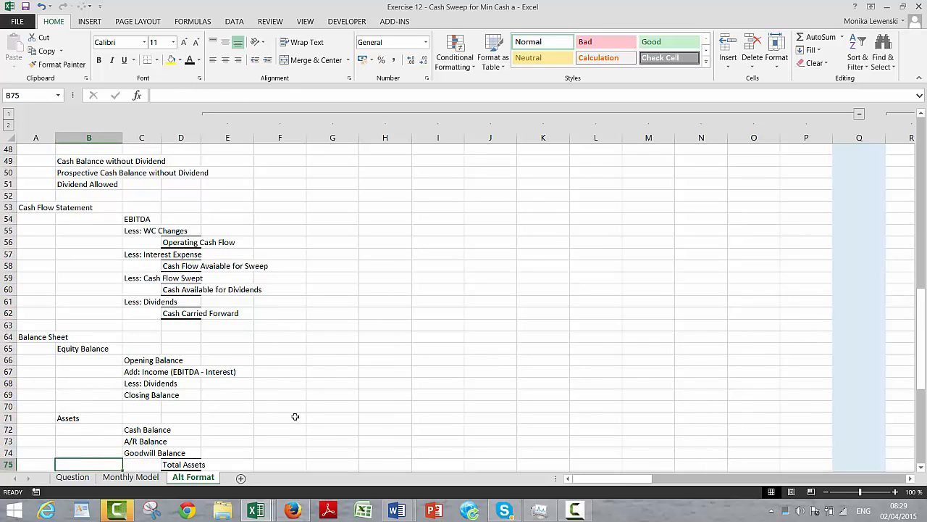
key(Up)
key(Up)
key(Up)
key(Up)
key(Up)
key(Up)
key(Up)
key(Up)
key(Up)
key(Up)
key(Up)
key(Up)
key(Up)
key(Up)
key(Up)
key(Up)
key(Up)
key(Up)
key(Up)
key(Up)
key(Right)
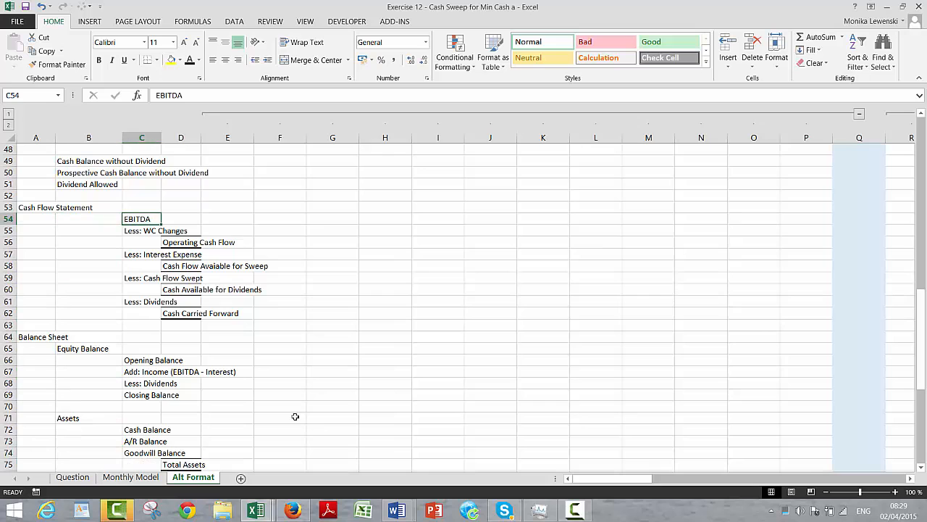
key(shift+Down)
key(shift+Down)
key(shift+Down)
key(shift+Down)
key(shift+Down)
key(shift+Down)
key(shift+Down)
key(shift+Down)
key(shift+Right)
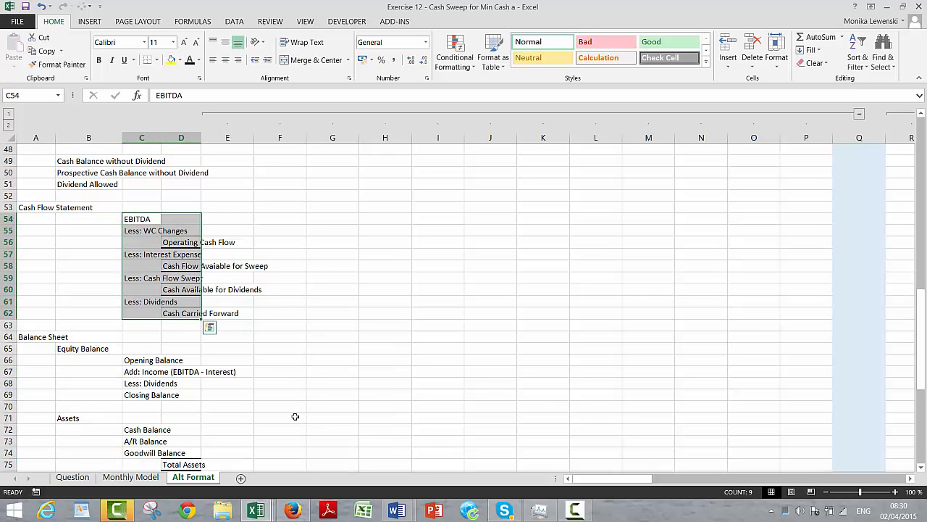
key(ctrl+x)
key(Left)
key(Left)
key(ctrl+v)
Step: Review the remaining Balance Sheet labels, from Equity Balance through Total Liabilities and Capital, down to the end of the layout
key(Down)
key(Down)
key(Down)
key(Down)
key(Down)
key(Down)
key(Down)
key(Down)
key(Down)
key(Down)
key(Down)
key(Down)
key(Down)
key(Down)
key(Down)
key(Down)
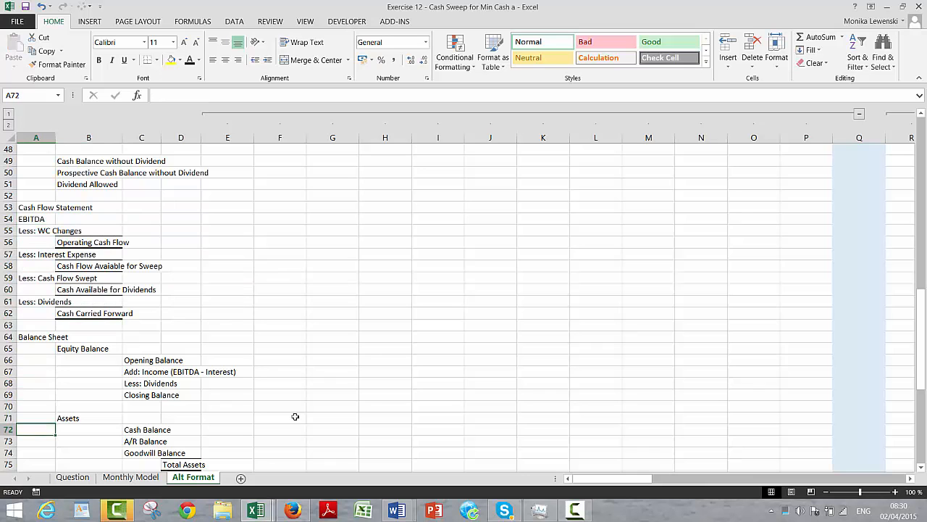
key(Down)
key(Down)
key(Down)
key(Down)
key(Down)
key(Down)
key(Down)
key(Down)
key(Down)
key(Down)
key(Down)
key(Down)
key(Down)
key(Down)
key(Down)
key(Down)
key(Down)
key(Down)
Step: Move the Balance Sheet labels, Opening Balance through Total Liabilities and Capital, from C66:D83 to A66:B83
key(Up)
key(Up)
key(Up)
key(Up)
key(Up)
key(Up)
key(Up)
key(Up)
key(Up)
key(Up)
key(Up)
key(Up)
key(Up)
key(Up)
key(Up)
key(Up)
key(Up)
key(Up)
key(Up)
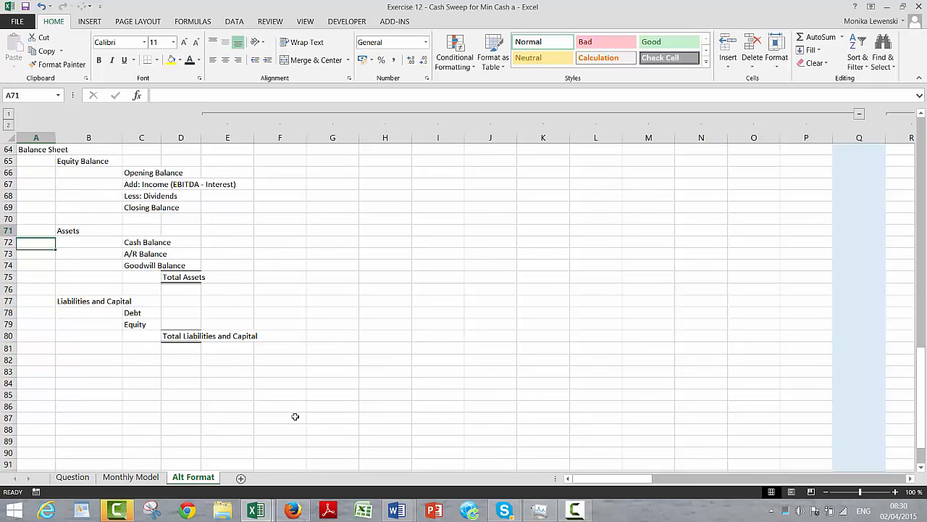
key(Up)
key(Up)
key(Up)
key(Up)
key(Up)
key(Right)
key(Right)
key(shift+Down)
key(shift+Down)
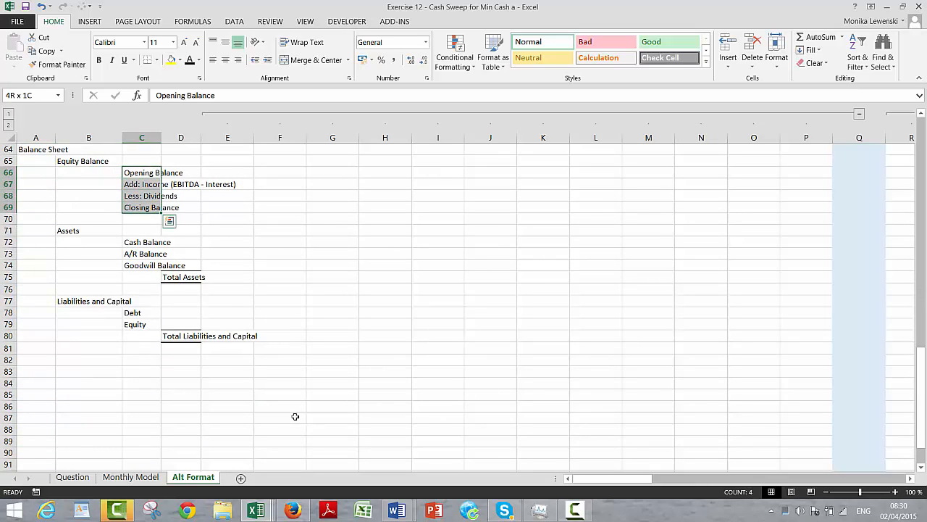
key(shift+Down)
key(shift+Down)
key(shift+Down)
key(shift+Down)
key(shift+Down)
key(shift+Down)
key(shift+Down)
key(shift+Down)
key(shift+Down)
key(shift+Down)
key(shift+Down)
key(shift+Down)
key(shift+Down)
key(shift+Down)
key(shift+Right)
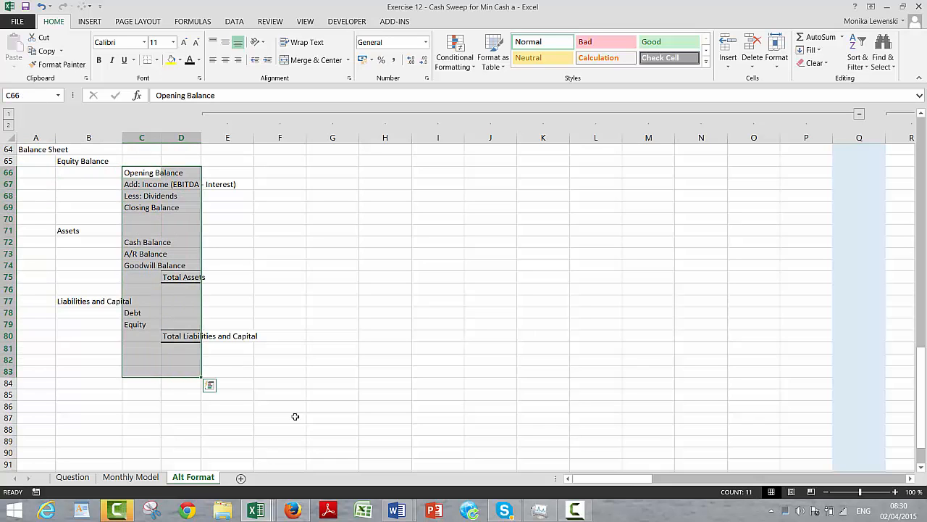
key(ctrl+x)
key(Left)
key(Left)
key(ctrl+v)
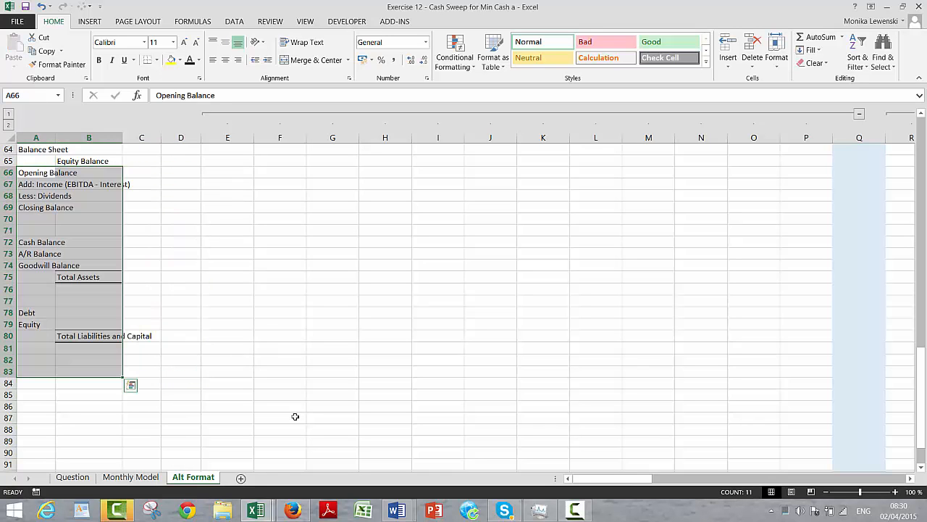
Step: Review the relocated row labels from the Balance Sheet section back up to the first row of the sheet
key(Up)
key(Up)
key(Up)
key(Up)
key(Up)
key(Up)
key(Up)
key(Up)
key(Up)
key(Up)
key(Up)
key(Up)
key(Up)
key(Up)
key(Up)
key(Up)
key(Up)
key(Up)
key(Up)
key(Up)
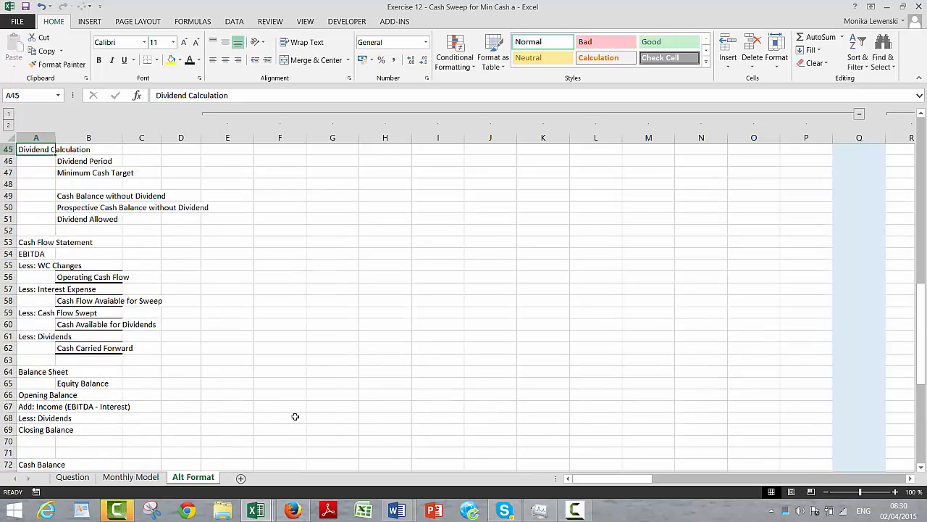
key(Up)
key(Up)
key(Up)
key(Up)
key(Up)
key(Up)
key(Up)
key(Up)
key(Up)
key(Up)
key(Up)
key(Up)
key(Up)
key(Up)
key(Up)
key(Up)
key(Up)
key(Up)
key(Up)
key(Up)
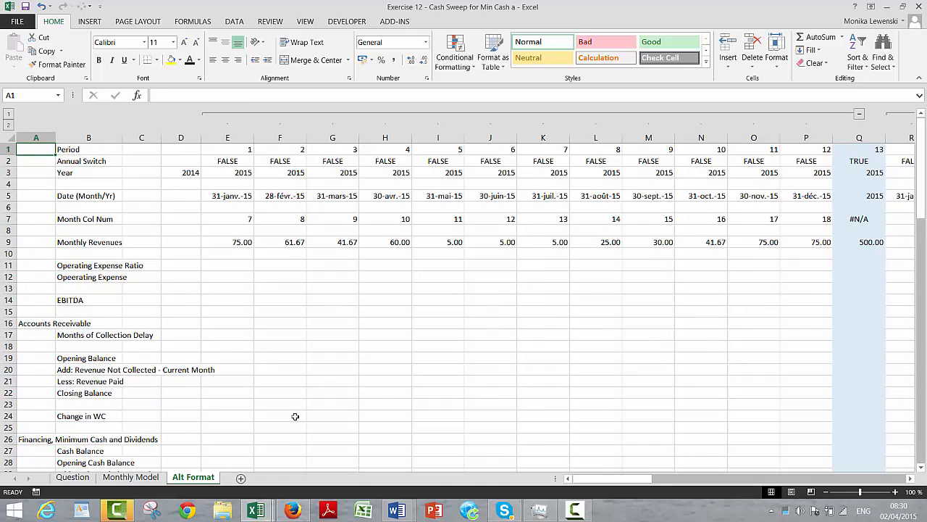
Step: Fill the Monthly Revenues formula in E9 down through E80, the Total Liabilities and Capital row
key(Down)
key(Down)
key(Down)
key(Down)
key(Down)
key(Down)
key(Down)
key(Down)
key(Down)
key(Down)
key(Down)
key(Down)
key(Down)
key(Right)
key(Right)
key(Right)
key(Right)
key(Up)
key(Up)
key(Up)
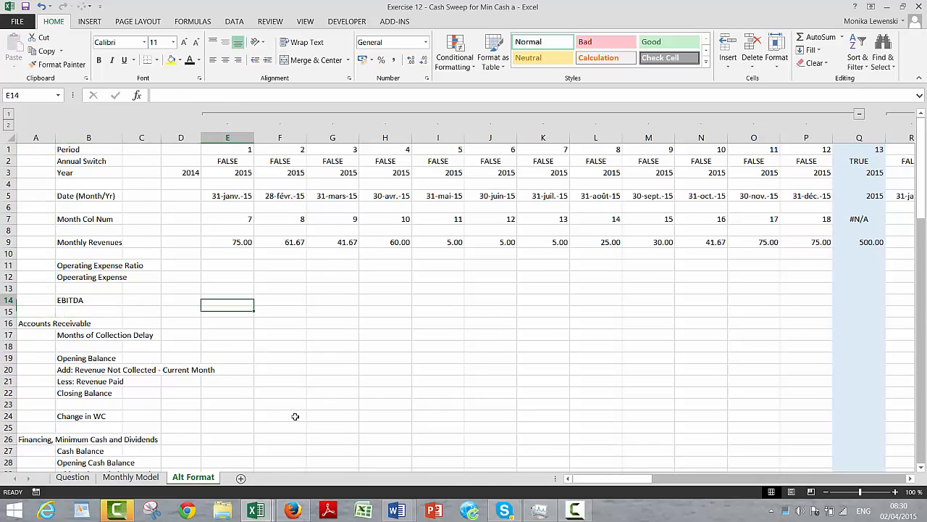
key(Up)
key(Up)
key(Up)
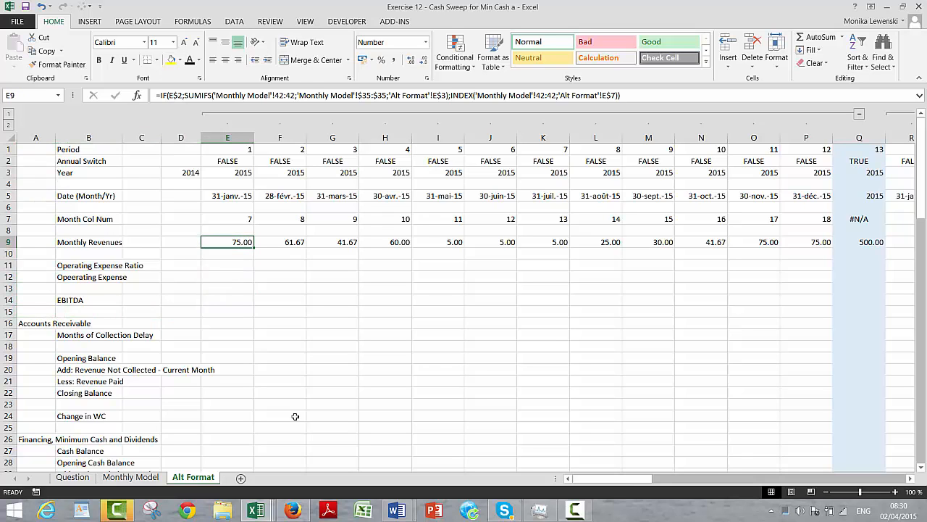
key(shift+Down)
key(shift+Down)
key(shift+Down)
key(shift+Down)
key(shift+Down)
key(shift+Down)
key(shift+Down)
key(shift+Down)
key(shift+Down)
key(shift+Down)
key(shift+Down)
key(shift+Down)
key(shift+Down)
key(shift+Down)
key(shift+Down)
key(shift+Down)
key(shift+Down)
key(shift+Down)
key(shift+Down)
key(shift+Down)
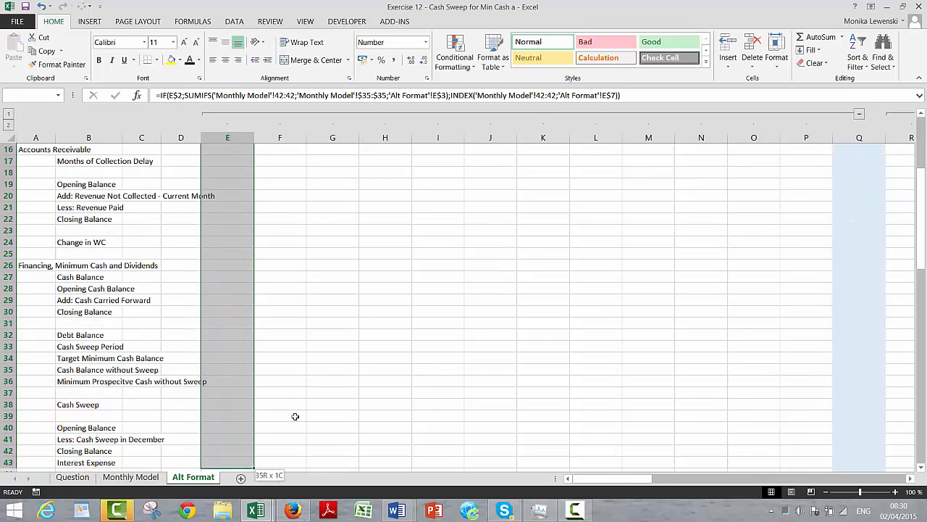
key(shift+Down)
key(shift+Down)
key(shift+Down)
key(shift+Down)
key(shift+Down)
key(shift+Down)
key(shift+Down)
key(shift+Down)
key(shift+Down)
key(shift+Down)
key(shift+Down)
key(shift+Down)
key(shift+Down)
key(shift+Down)
key(shift+Down)
key(shift+Down)
key(shift+Down)
key(shift+Down)
key(shift+Down)
key(shift+Down)
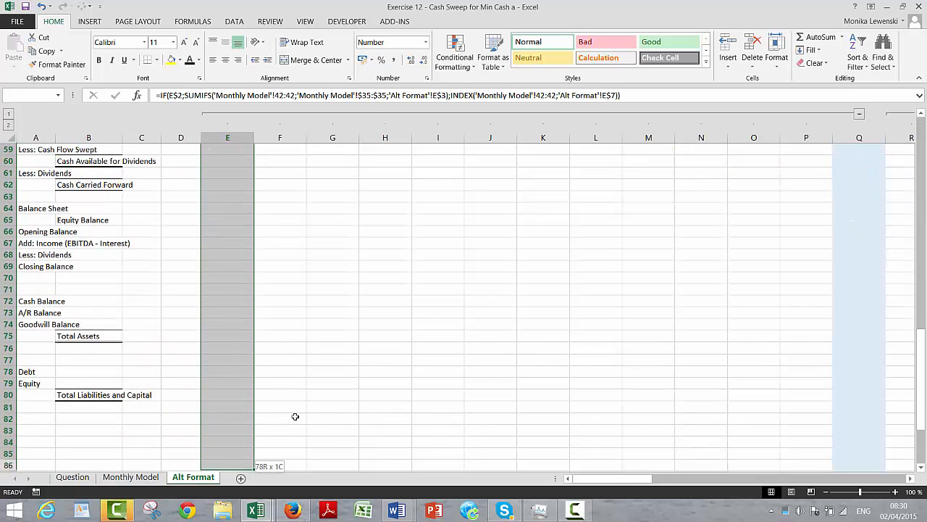
key(shift+Up)
key(shift+Up)
key(shift+Up)
key(shift+Up)
key(shift+Up)
key(shift+Up)
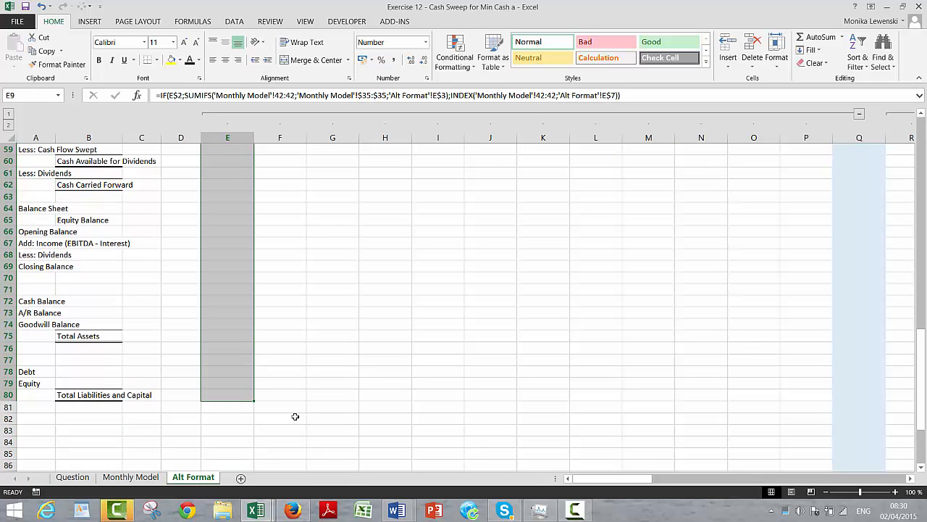
key(ctrl+d)
Step: Delete the Operating Expense Ratio row and the blank rows directly below Monthly Revenues and above EBITDA
key(Up)
key(Up)
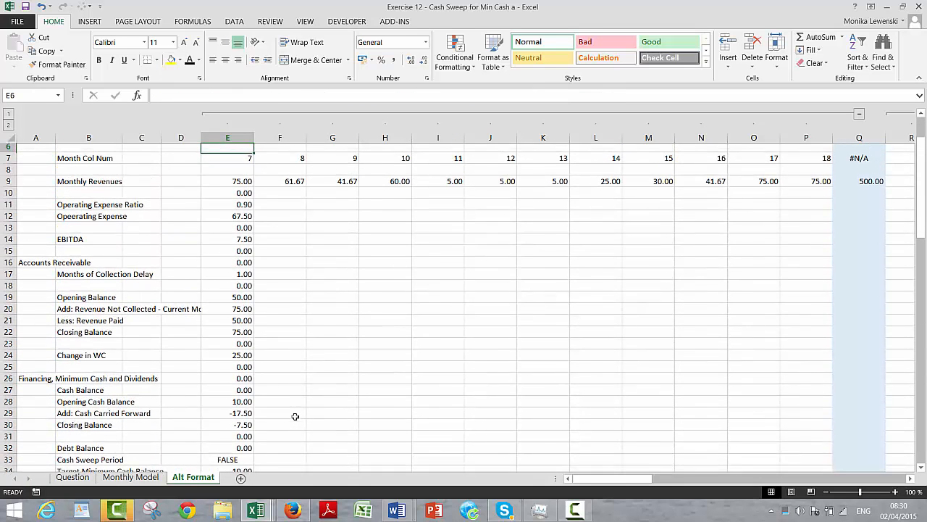
key(Down)
key(Down)
key(Down)
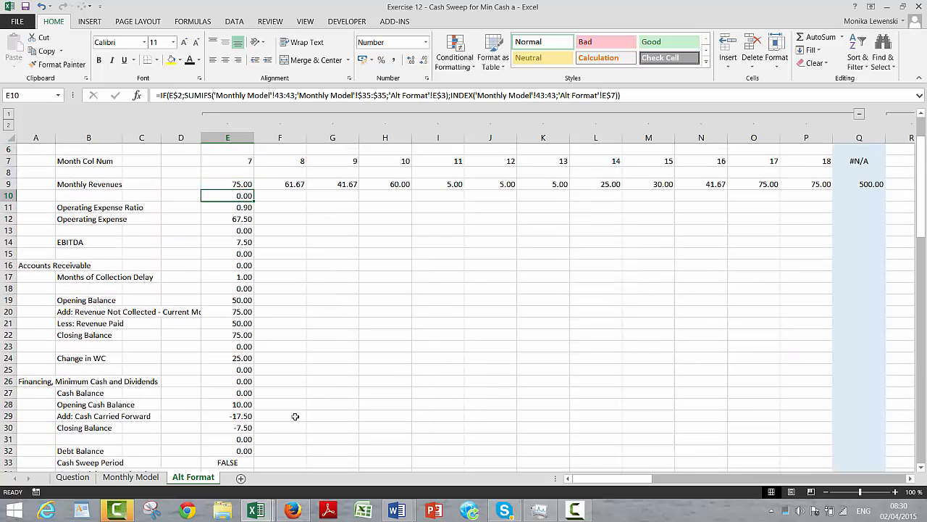
key(shift+space)
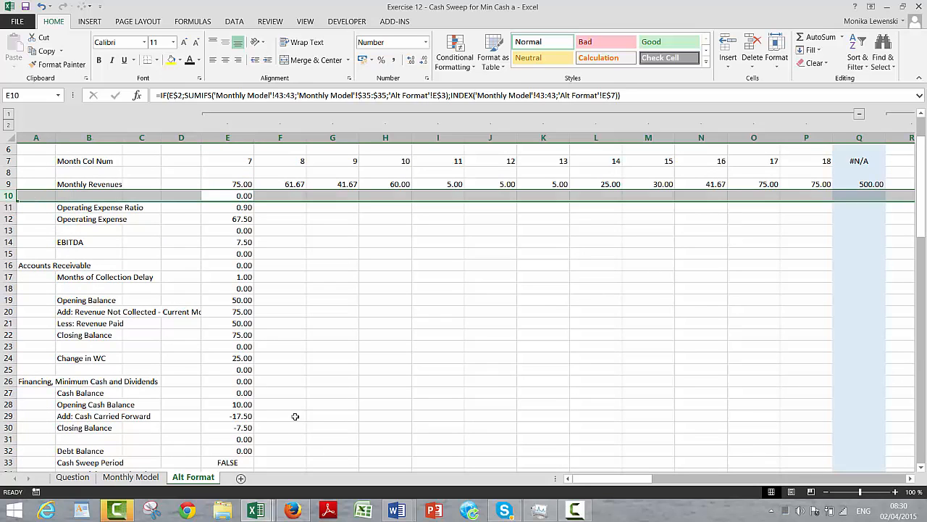
key(ctrl+minus)
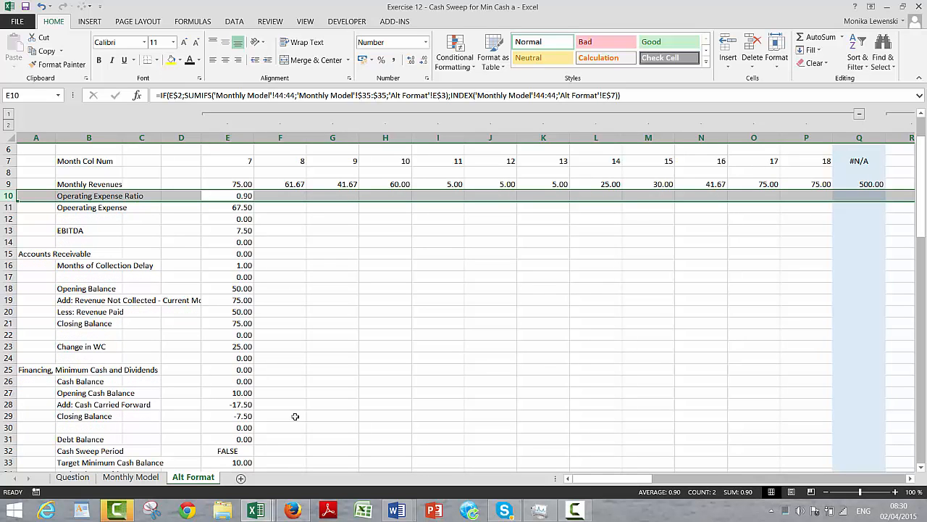
key(ctrl+minus)
key(Down)
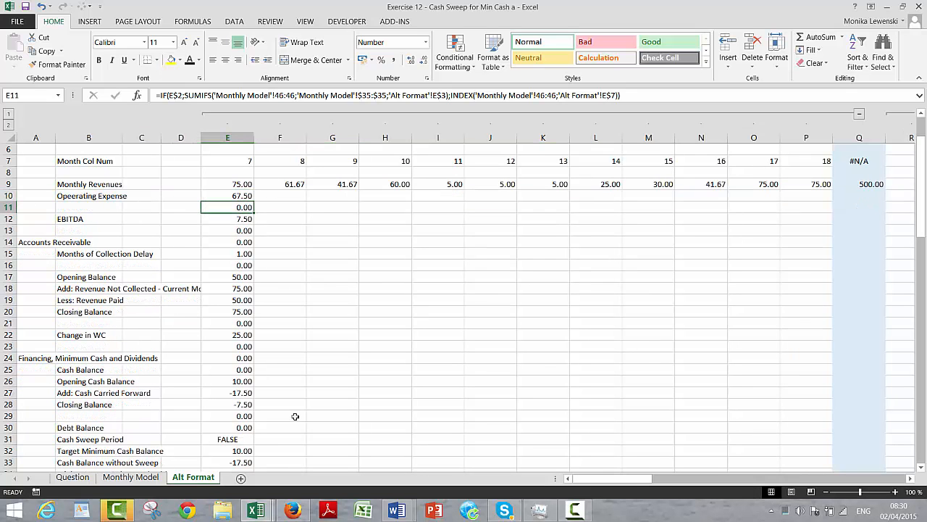
key(shift+space)
key(ctrl+minus)
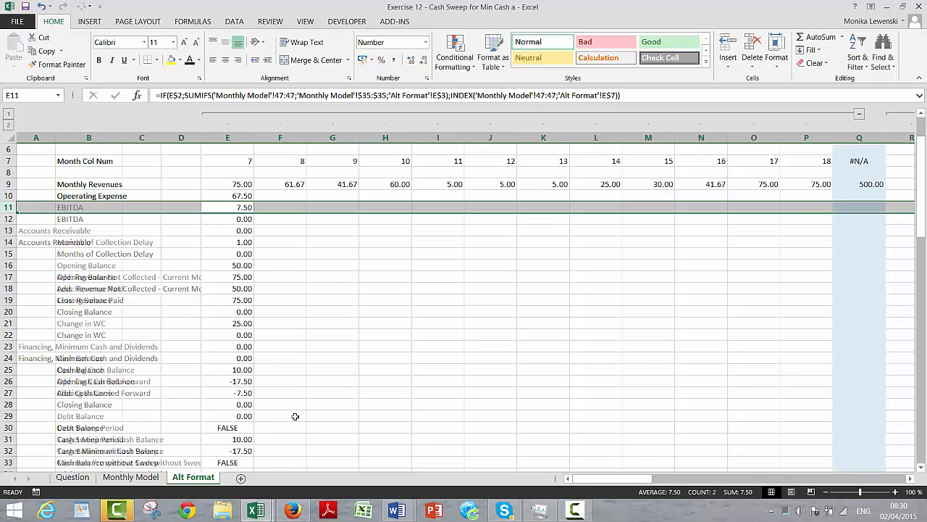
Step: Delete the Accounts Receivable detail rows from Months of Collection Delay through the blank row above Change in WC
key(Down)
key(Down)
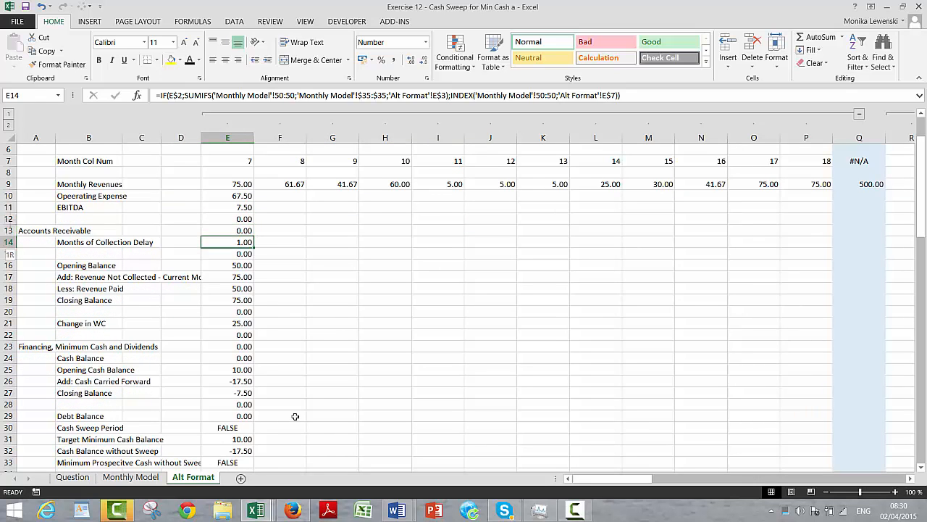
key(shift+space)
key(ctrl+minus)
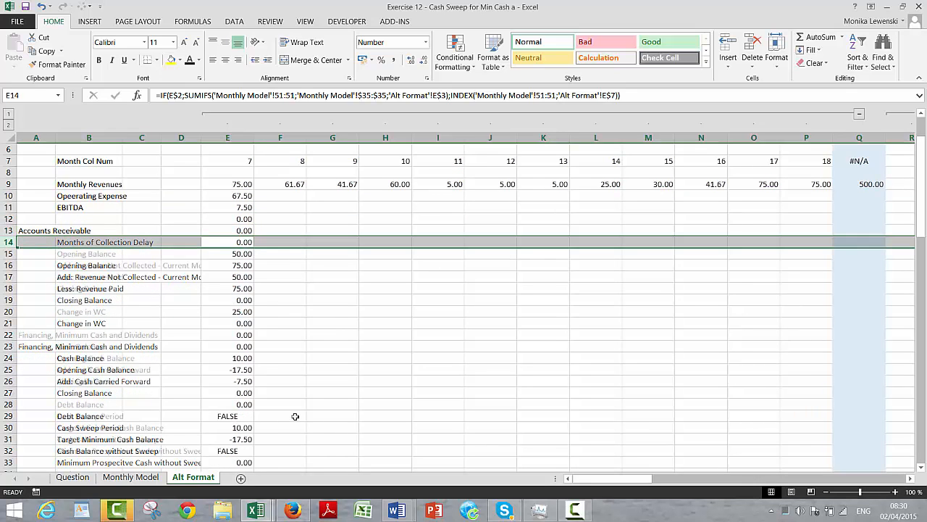
key(ctrl+minus)
key(ctrl+minus)
key(ctrl+minus)
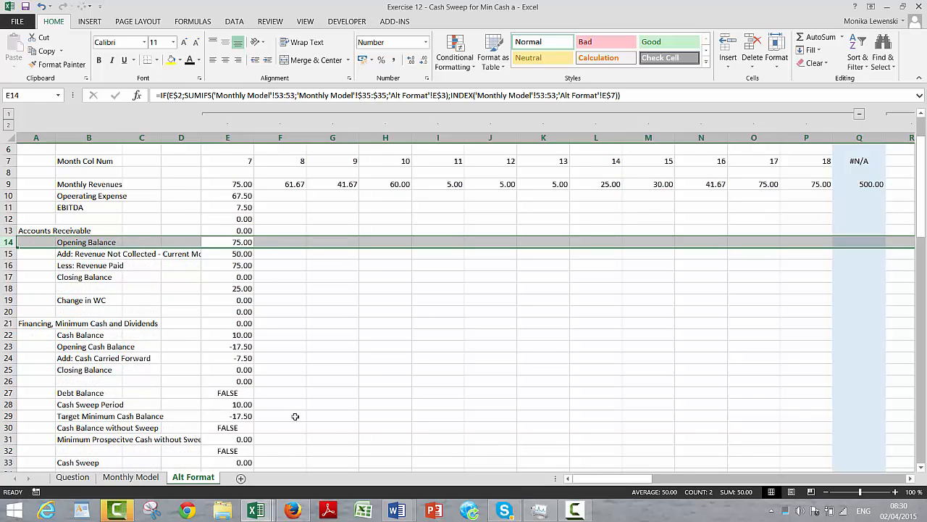
key(ctrl+minus)
key(ctrl+minus)
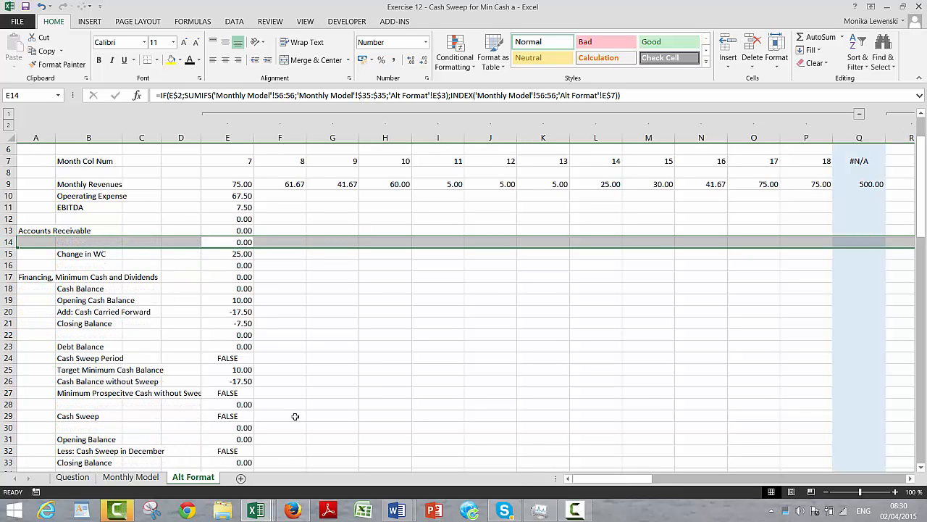
key(ctrl+minus)
Step: Delete the blank row below EBITDA and the Accounts Receivable heading row
key(Up)
key(Up)
key(Left)
key(Left)
key(Left)
key(Left)
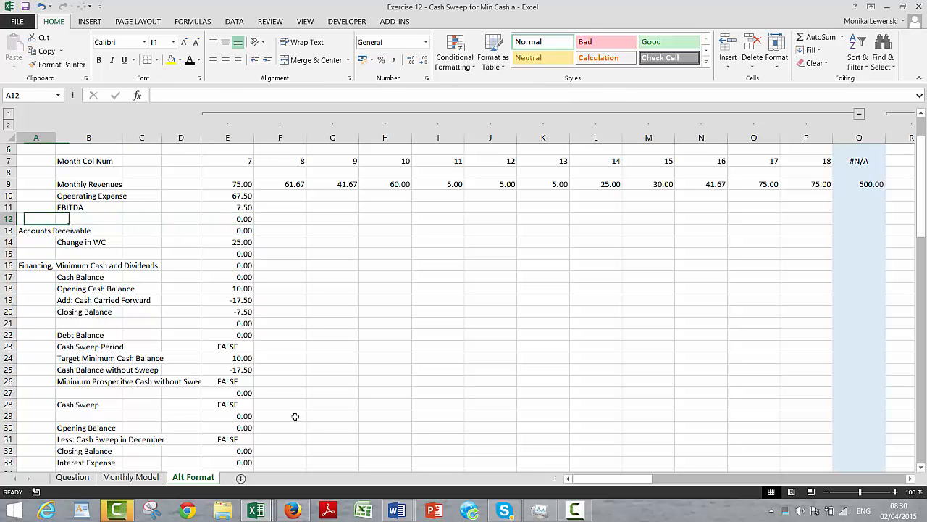
key(shift+space)
key(ctrl+minus)
key(ctrl+minus)
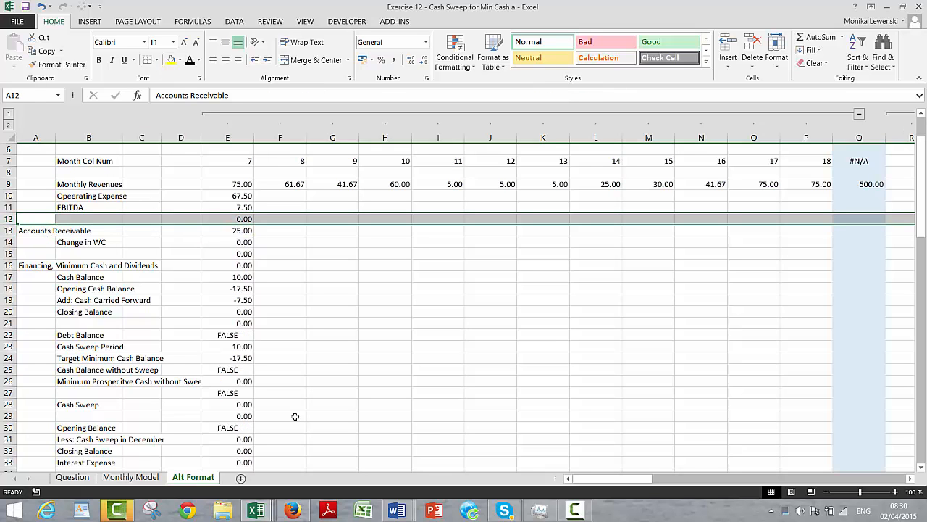
Step: Clear the formula in E13, in the blank row below Change in WC
key(Down)
key(Down)
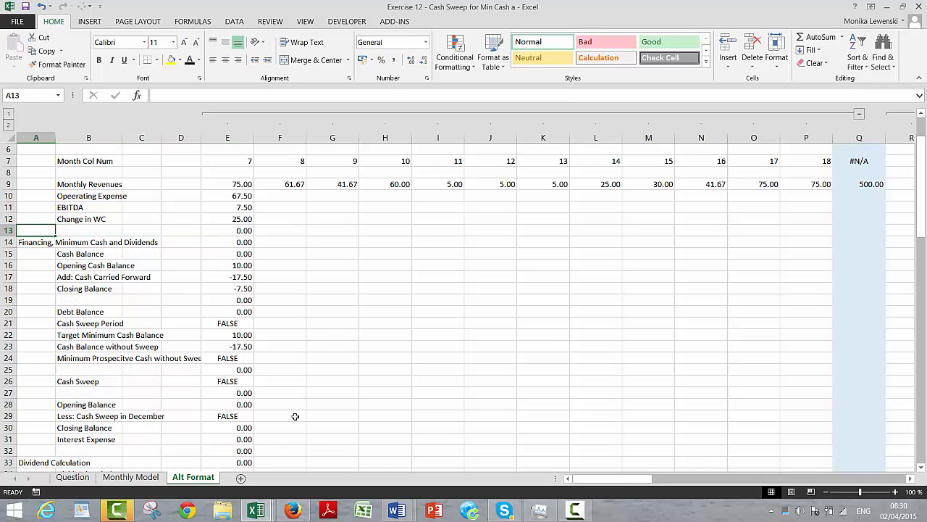
key(shift+space)
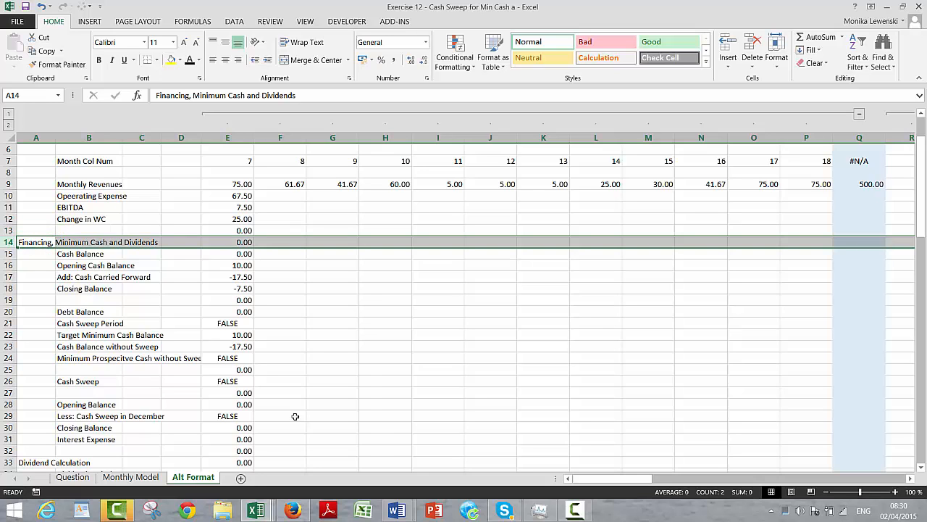
key(Up)
key(Right)
key(Right)
key(Right)
key(Right)
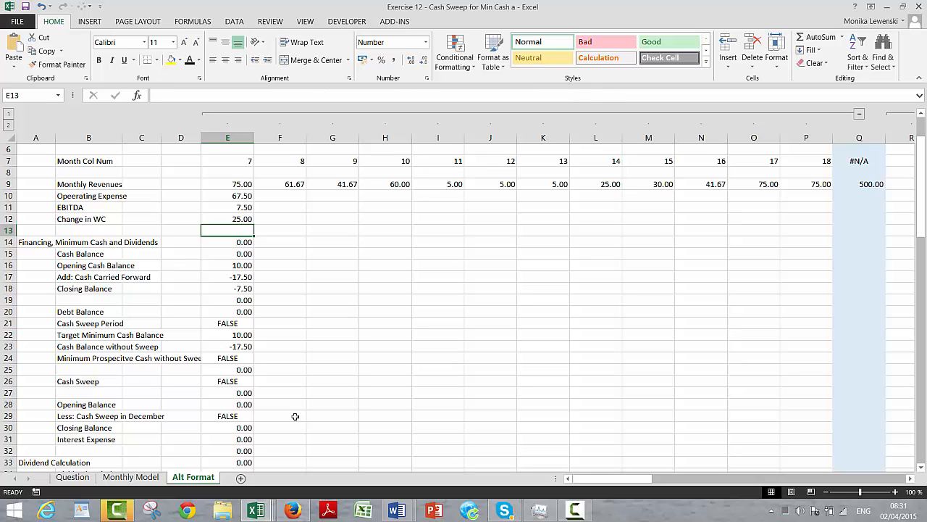
Step: Delete the Financing, Minimum Cash and Dividends heading and the Cash Balance block down to the blank row above Debt Balance
key(Down)
key(Left)
key(Left)
key(Left)
key(Left)
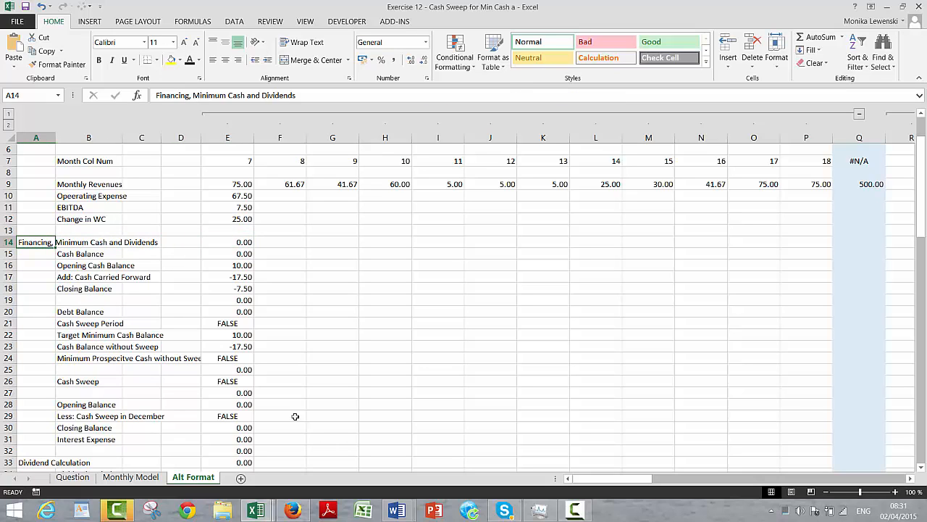
key(shift+space)
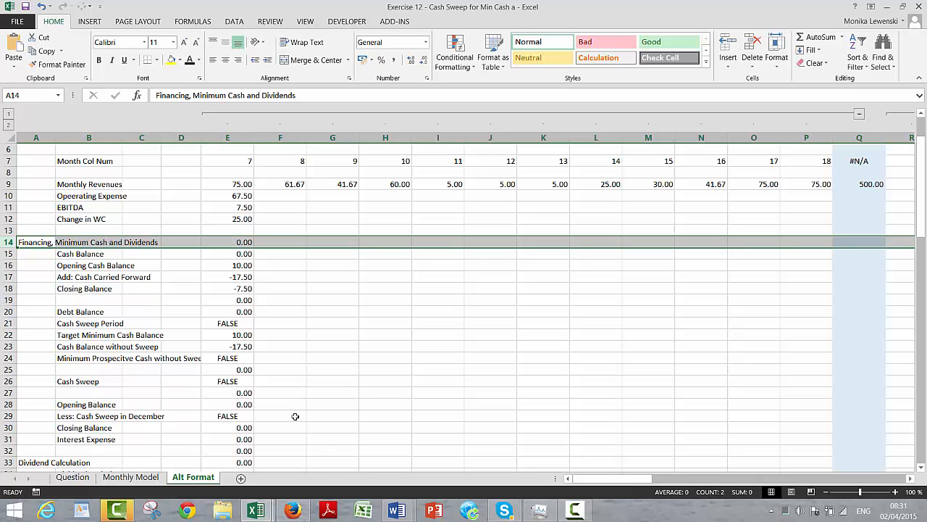
key(ctrl+minus)
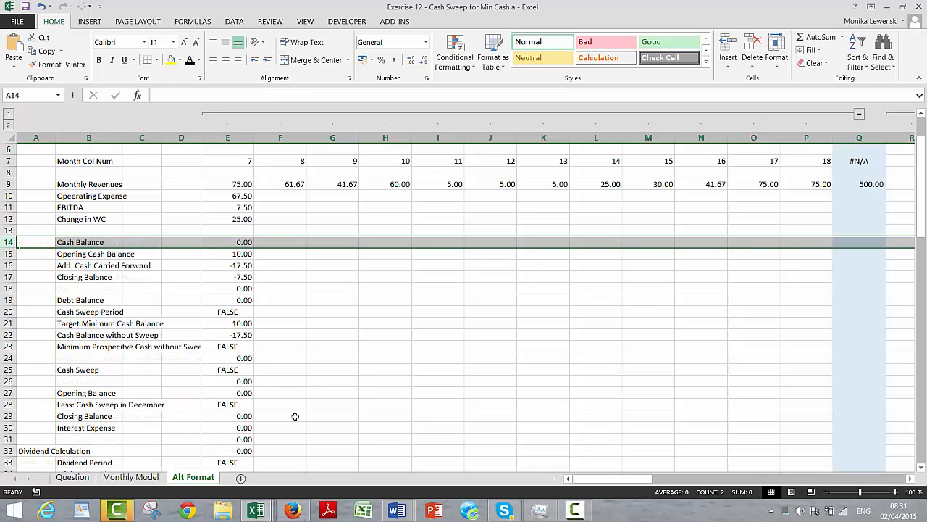
key(ctrl+minus)
key(ctrl+minus)
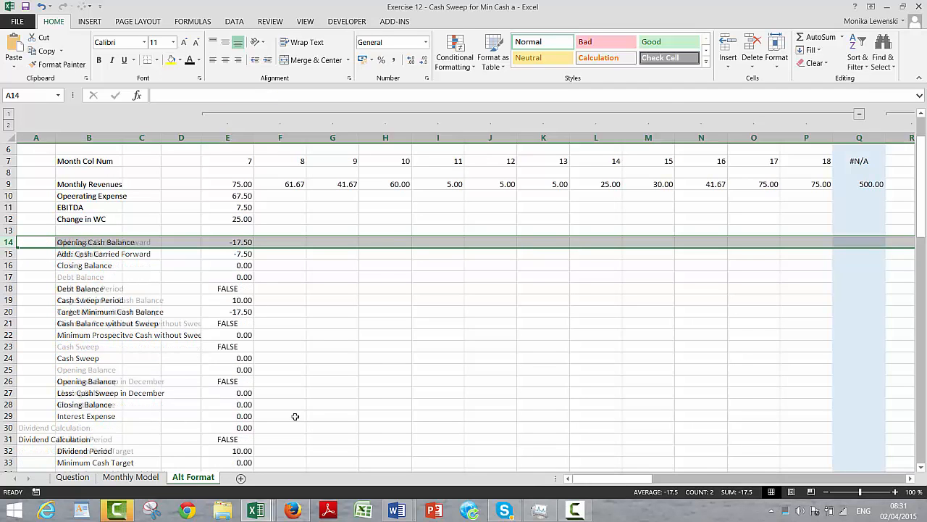
key(ctrl+minus)
key(ctrl+minus)
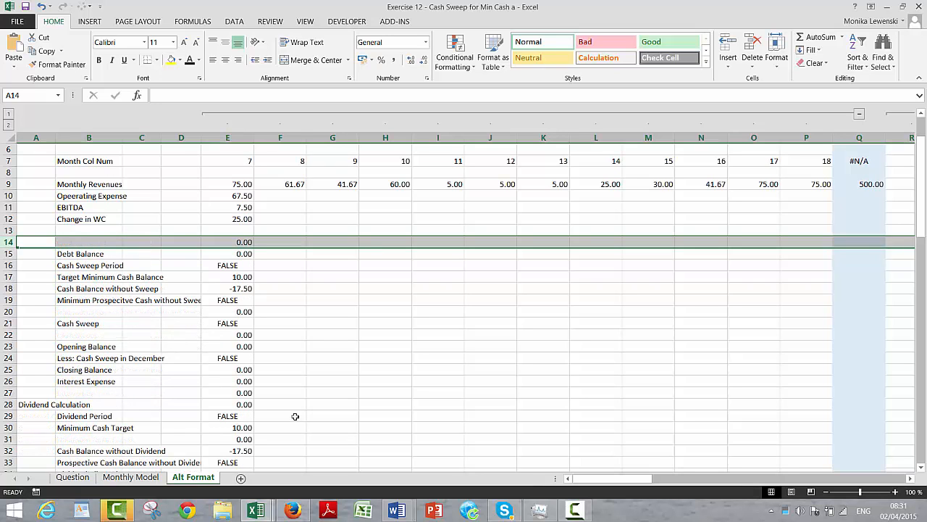
key(ctrl+minus)
key(ctrl+minus)
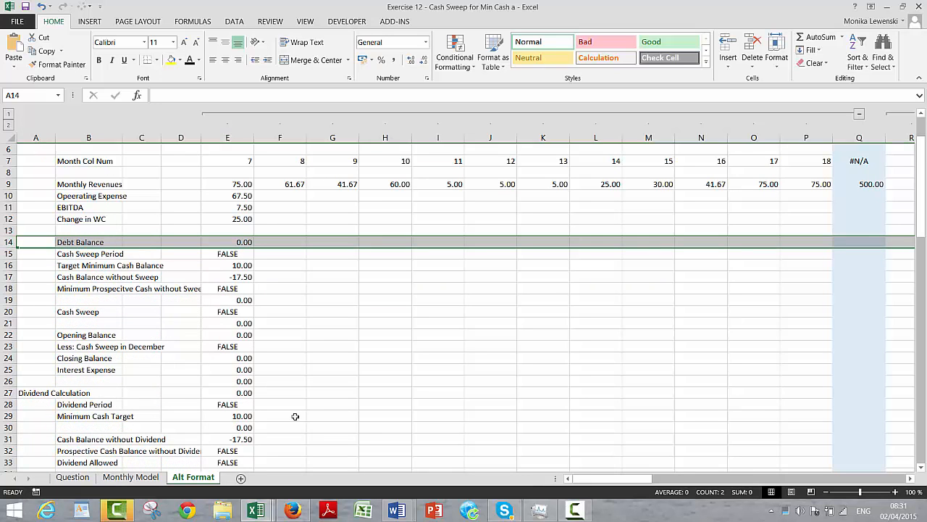
Step: Delete the rows from Debt Balance through the blank row above Cash Sweep
key(ctrl+minus)
key(ctrl+minus)
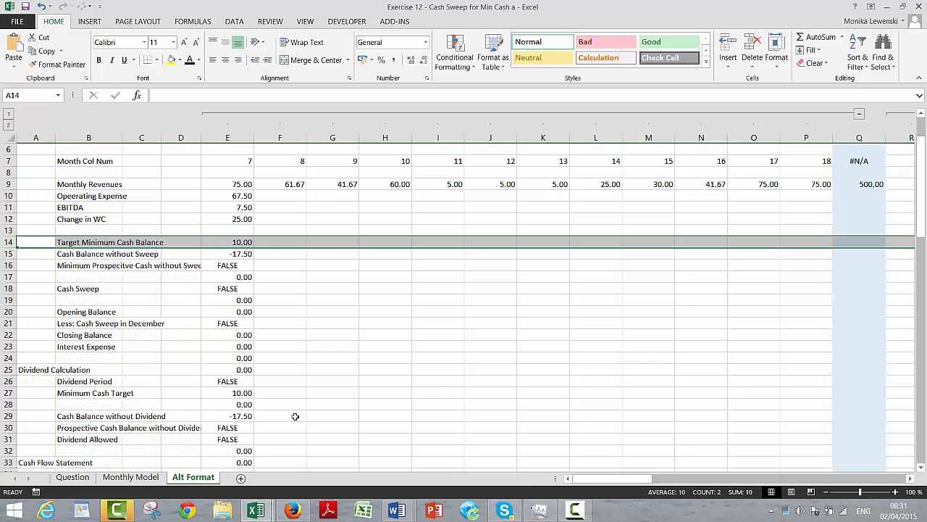
key(ctrl+minus)
key(ctrl+minus)
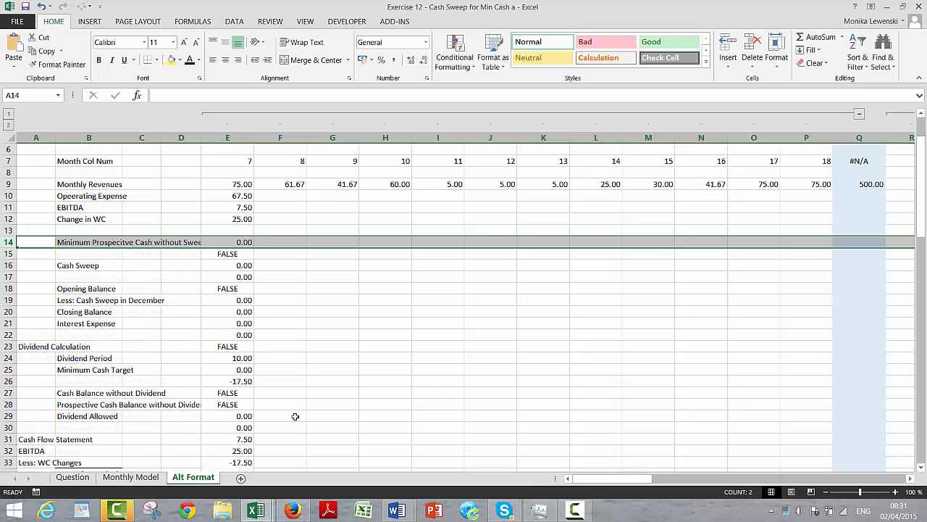
key(ctrl+minus)
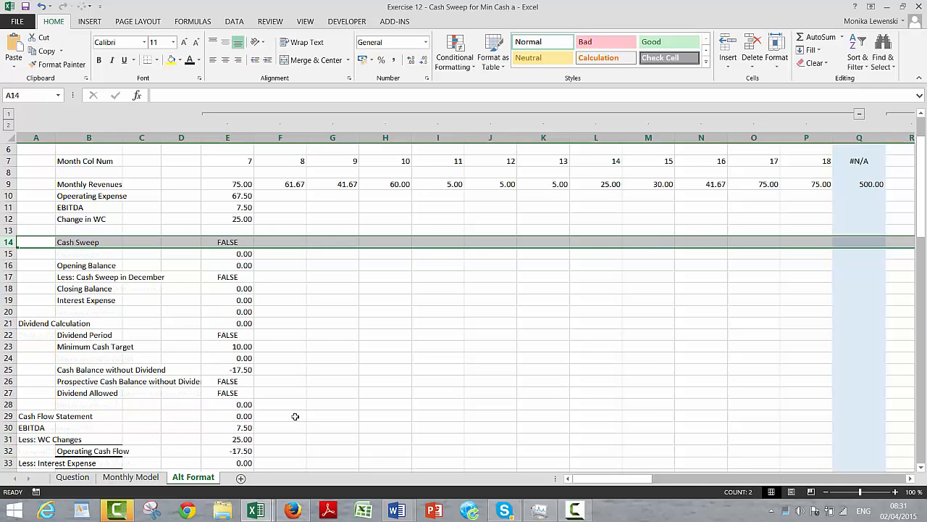
Step: Delete the blank row below Cash Sweep and the debt Opening Balance, Less: Cash Sweep in December and Closing Balance rows
key(Up)
key(shift+space)
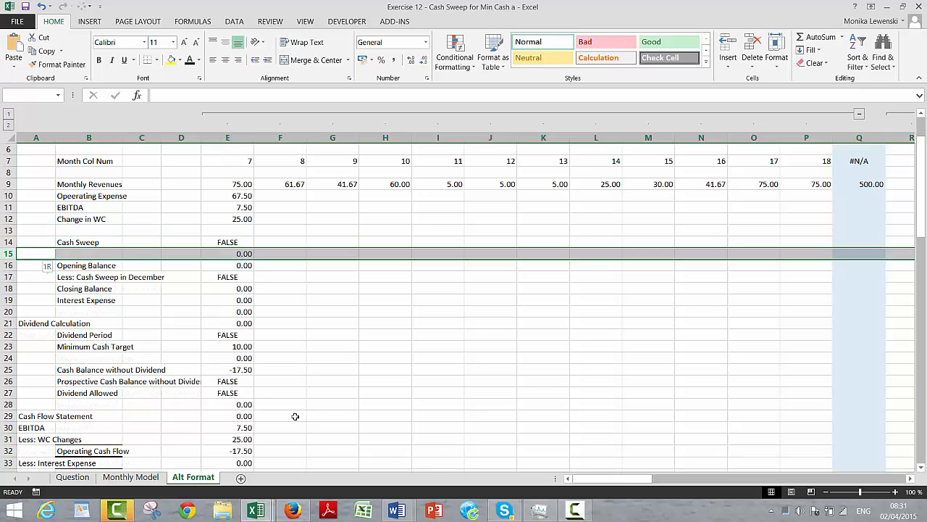
key(ctrl+minus)
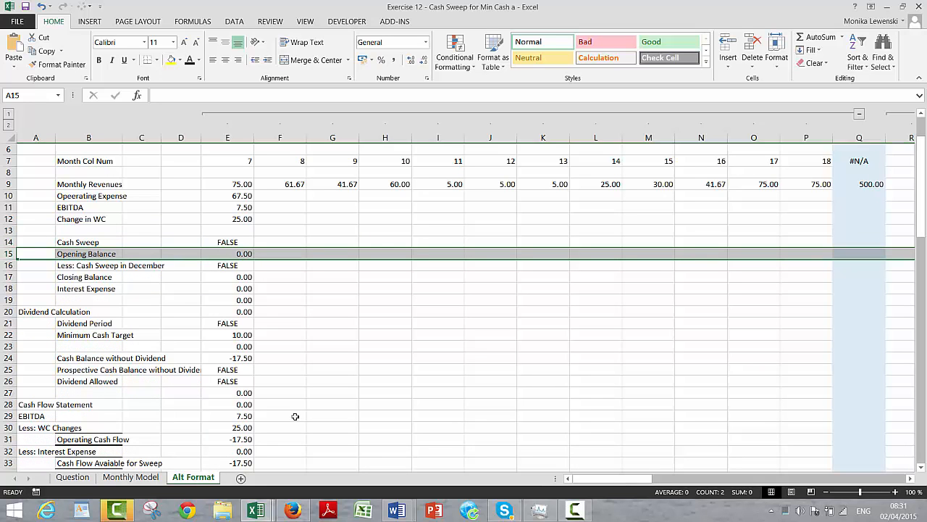
key(ctrl+minus)
key(ctrl+minus)
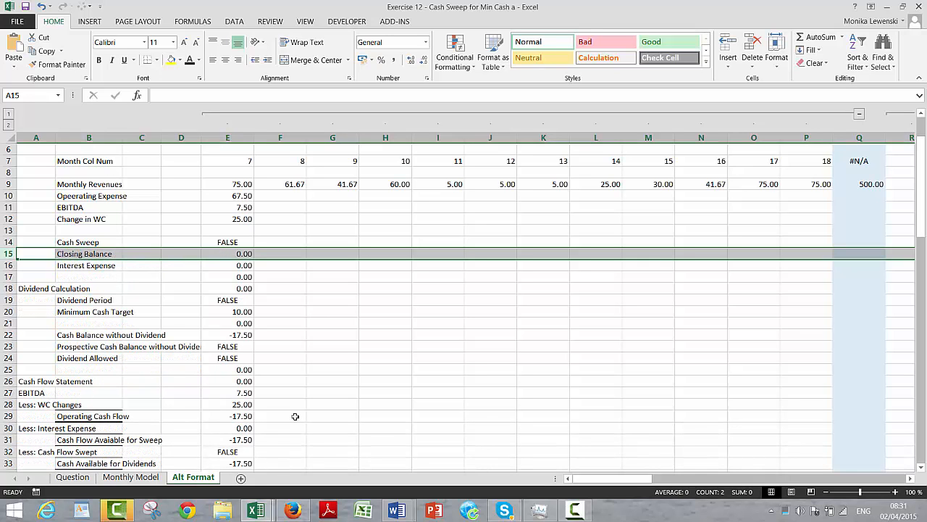
key(ctrl+minus)
Step: Clear the formula in E16, in the blank row above Dividend Calculation
key(Down)
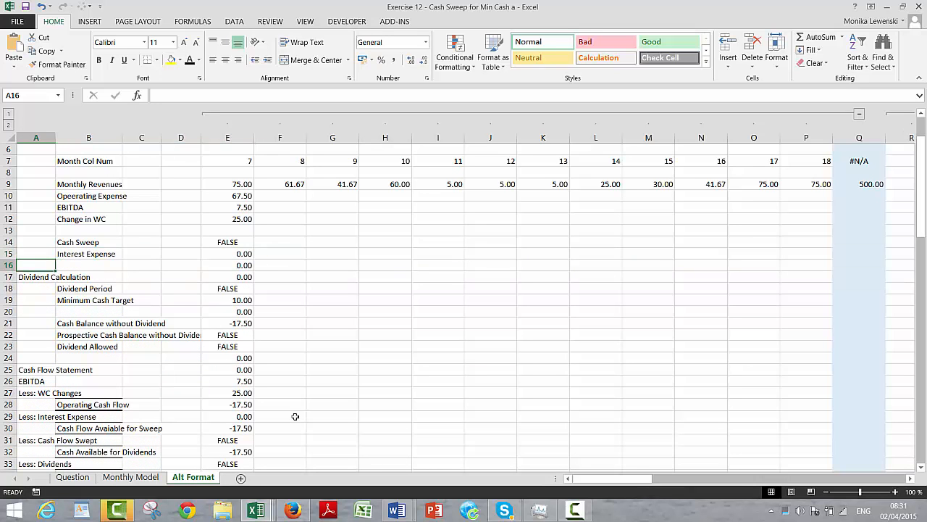
key(Right)
key(Right)
key(Right)
key(Right)
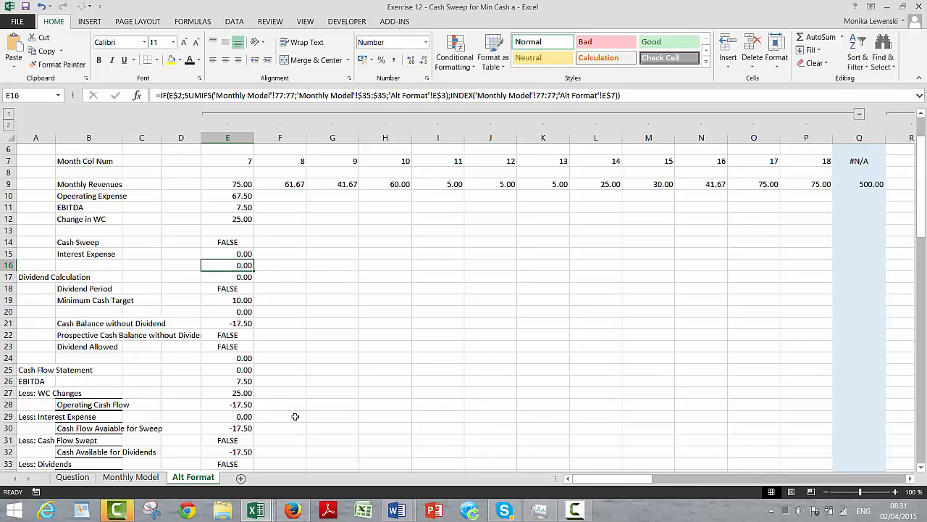
key(Delete)
Step: Delete the rows from the Dividend Calculation heading through Prospective Cash Balance without Dividend, keeping Dividend Allowed
key(Down)
key(Down)
key(Left)
key(Left)
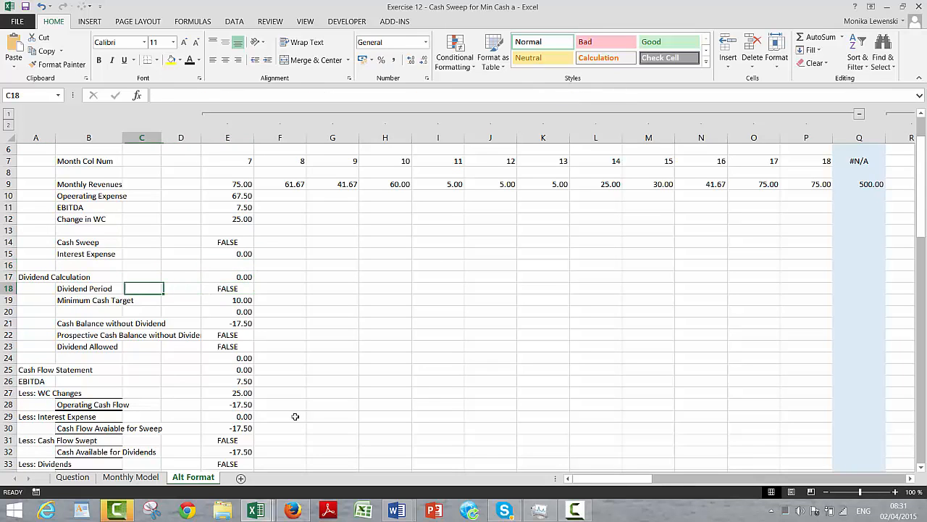
key(Left)
key(Left)
key(Up)
key(shift+space)
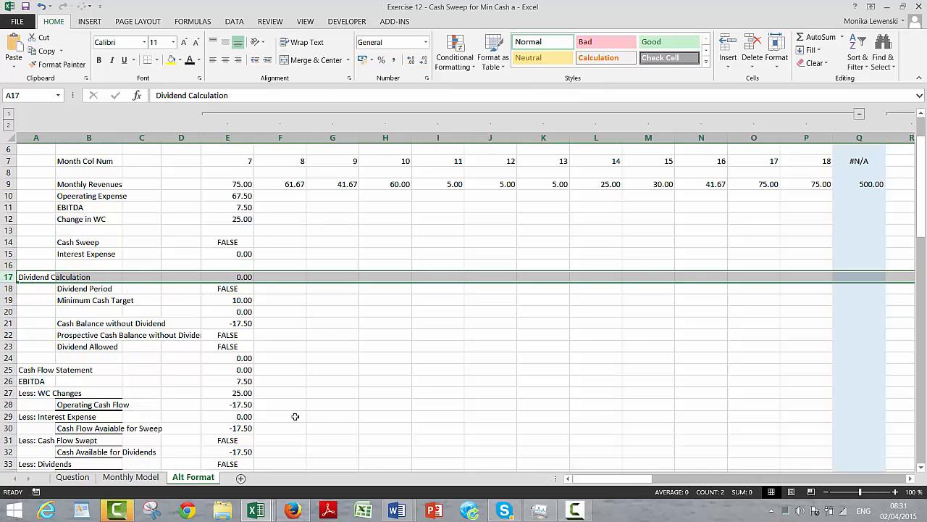
key(ctrl+minus)
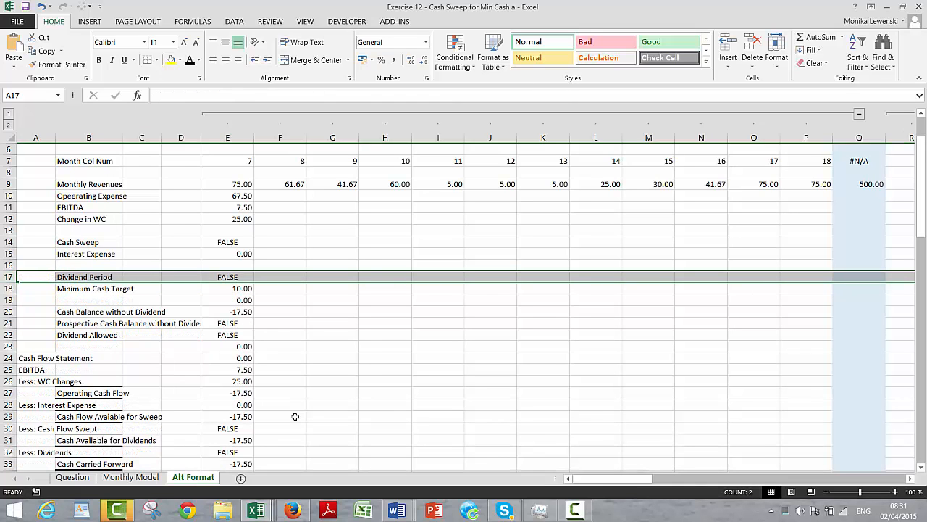
key(ctrl+minus)
key(ctrl+minus)
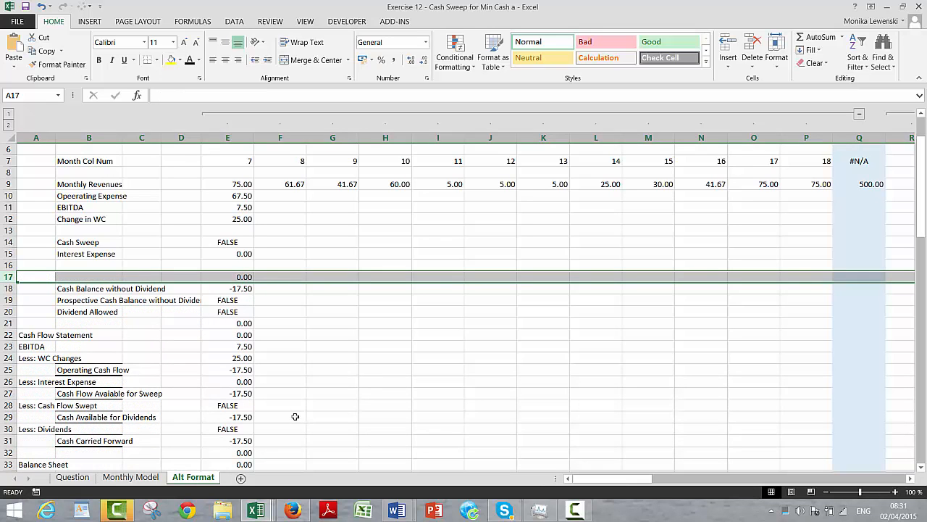
key(ctrl+minus)
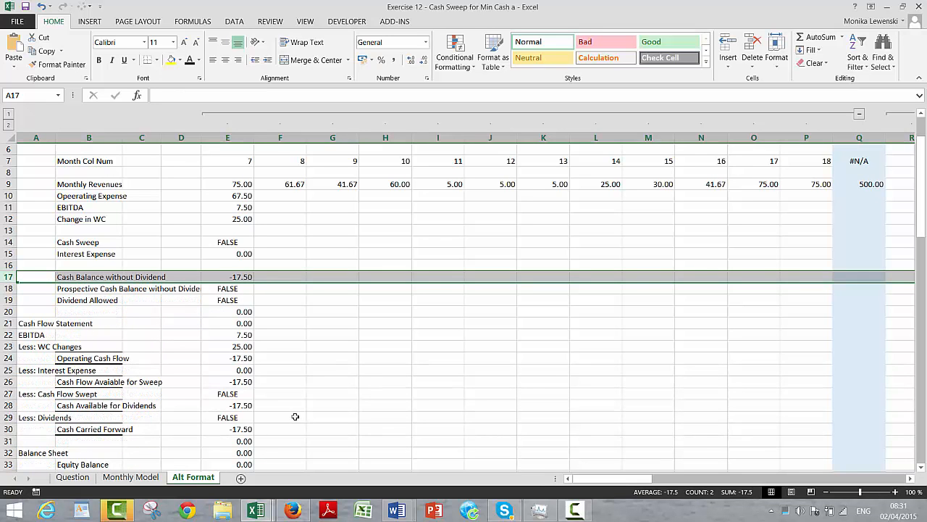
key(ctrl+minus)
key(ctrl+minus)
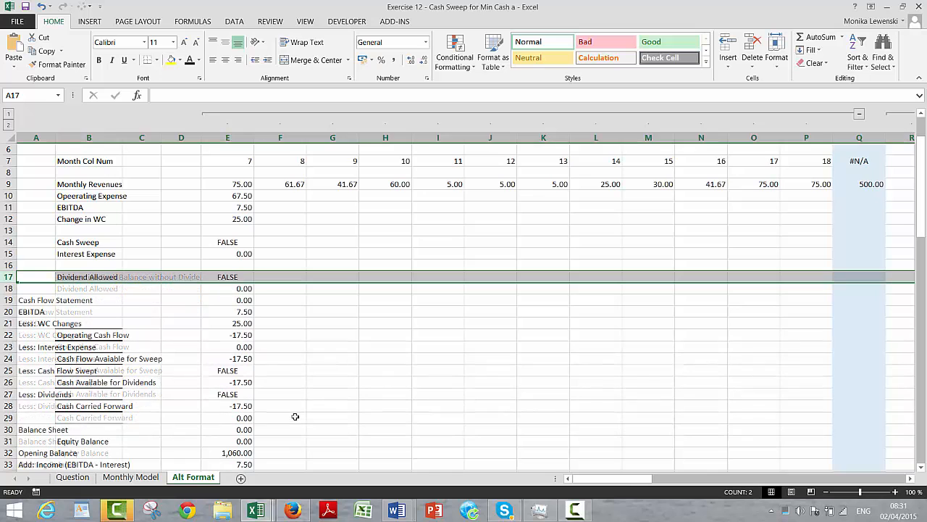
Step: Delete the blank row between Interest Expense and Dividend Allowed
key(Up)
key(shift+space)
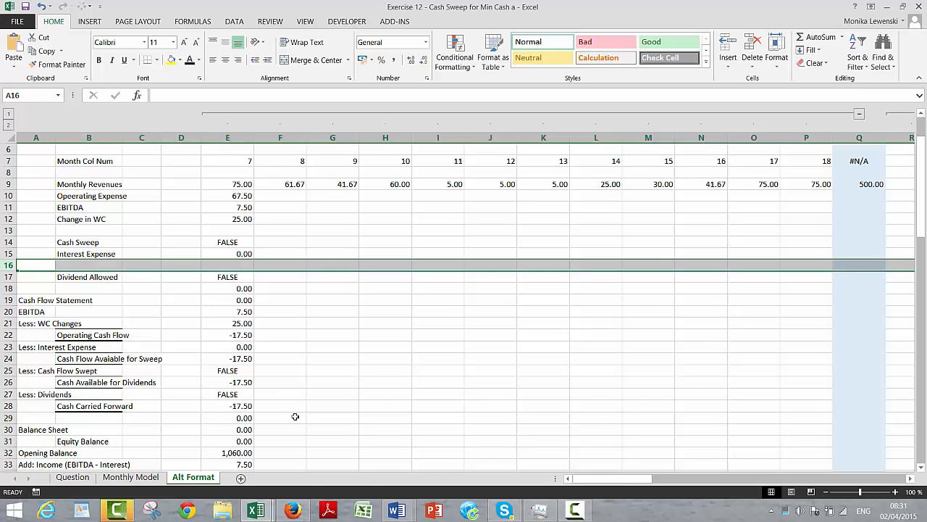
key(ctrl+minus)
Step: Clear the formulas in E17:E18, in the blank row and the Cash Flow Statement heading row
key(Down)
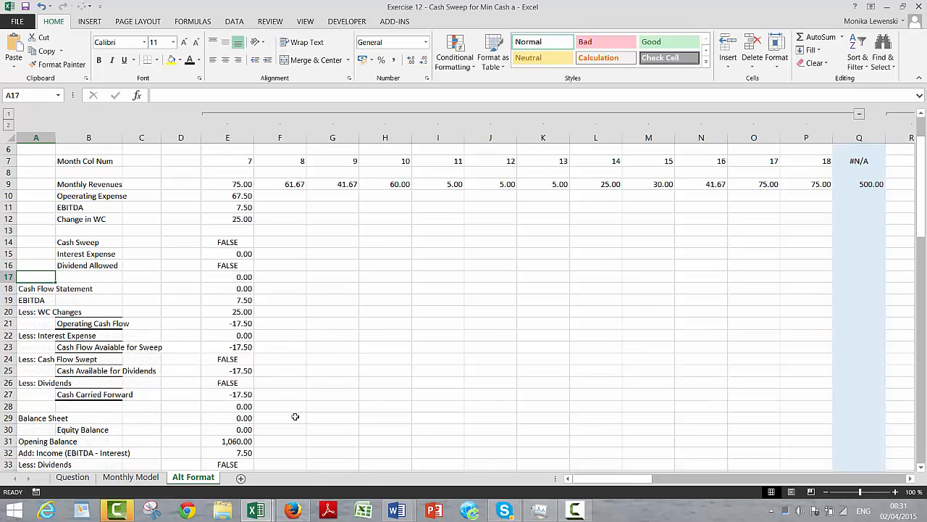
key(Down)
key(Down)
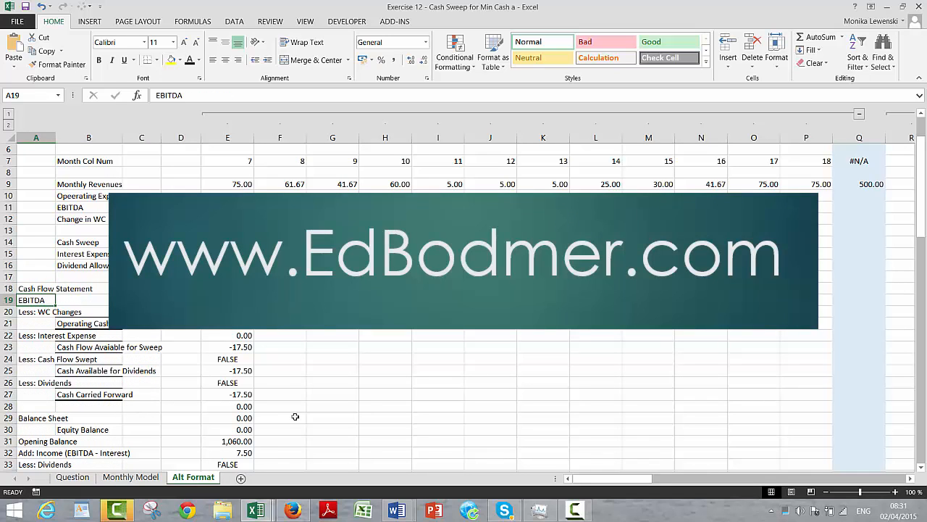
key(Up)
key(Right)
key(Right)
key(Right)
key(Right)
key(Right)
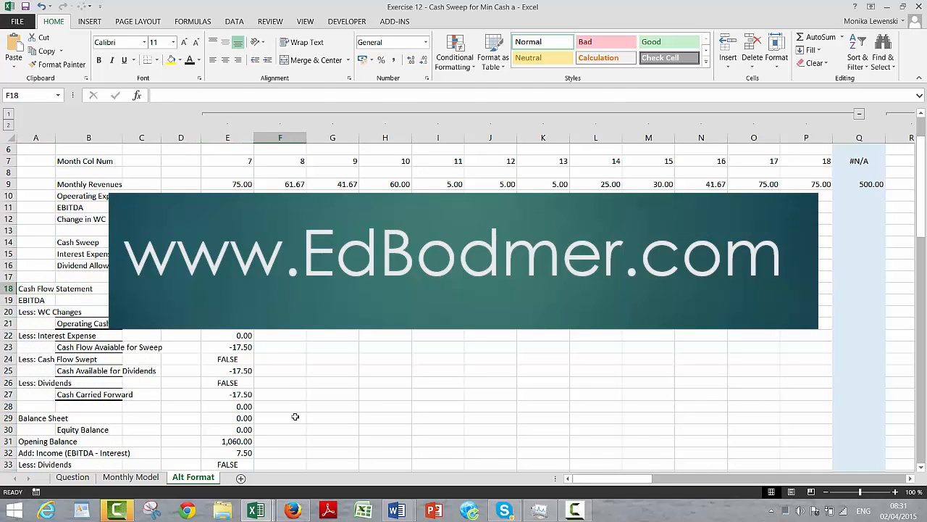
key(Left)
key(Up)
key(shift+Down)
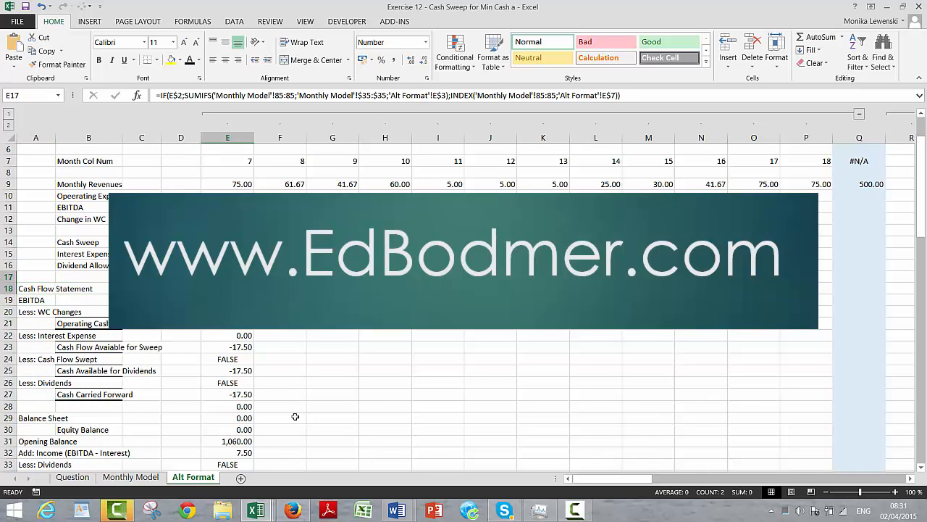
key(Down)
key(Down)
key(Left)
key(Left)
key(Left)
key(Down)
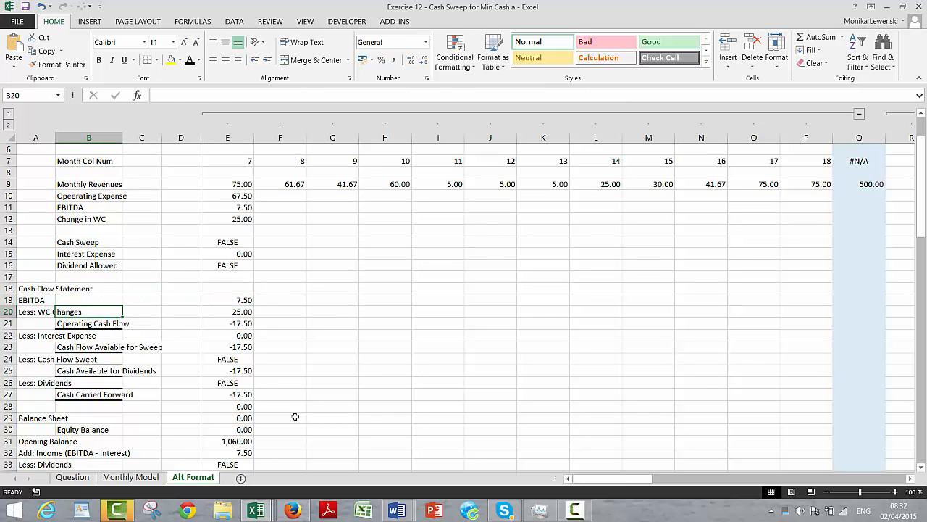
key(Down)
key(shift+Down)
key(shift+Down)
key(shift+Down)
key(shift+Down)
key(shift+Down)
key(shift+Down)
key(shift+Down)
key(shift+Down)
key(shift+Down)
key(shift+Down)
key(shift+Down)
key(shift+Down)
key(shift+Down)
key(shift+Down)
key(shift+Down)
key(shift+Down)
key(shift+Down)
key(shift+Down)
key(shift+Down)
key(shift+Down)
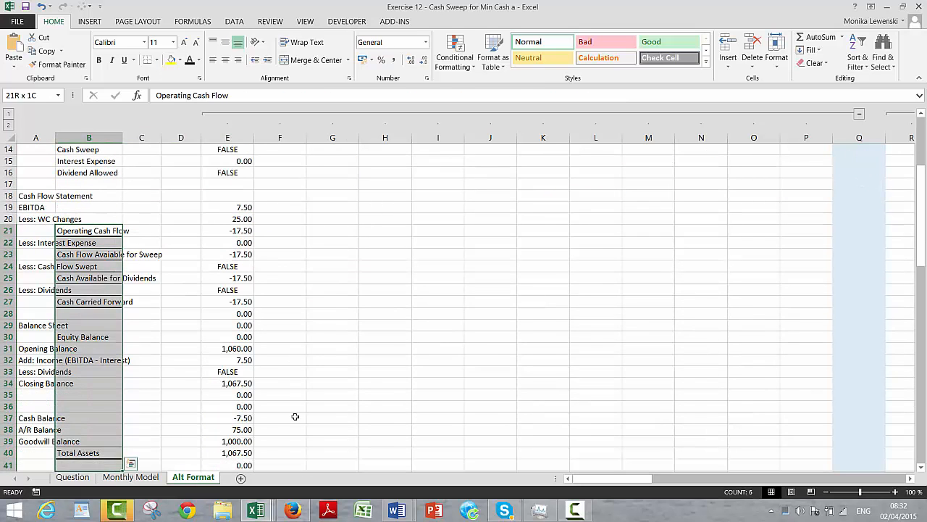
key(shift+Up)
key(shift+Down)
key(shift+Down)
key(shift+Down)
key(shift+Up)
key(shift+Up)
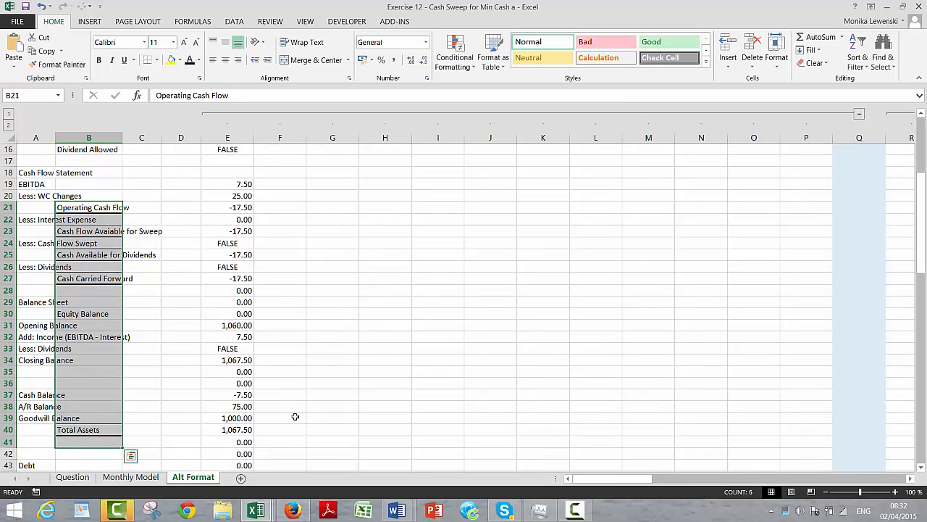
Step: Narrow column A to a thin indent column
key(Left)
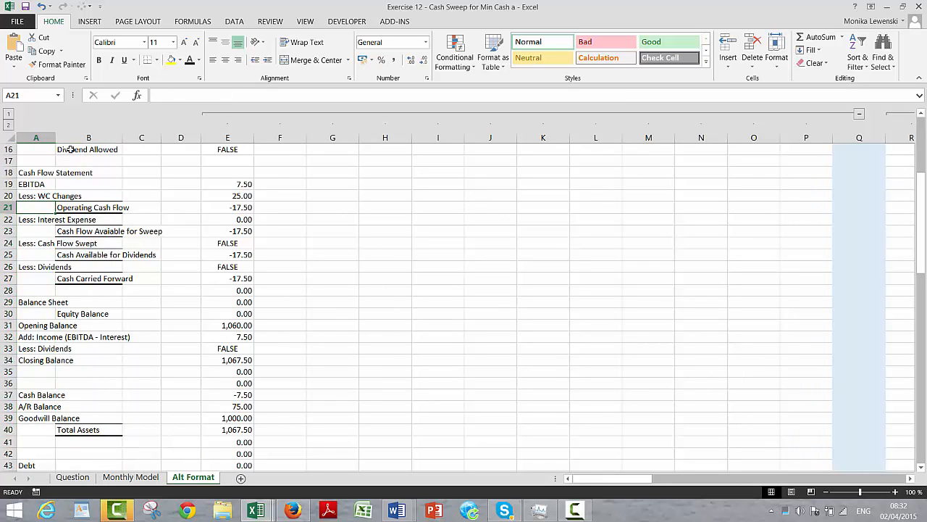
drag(54, 137, 24, 130)
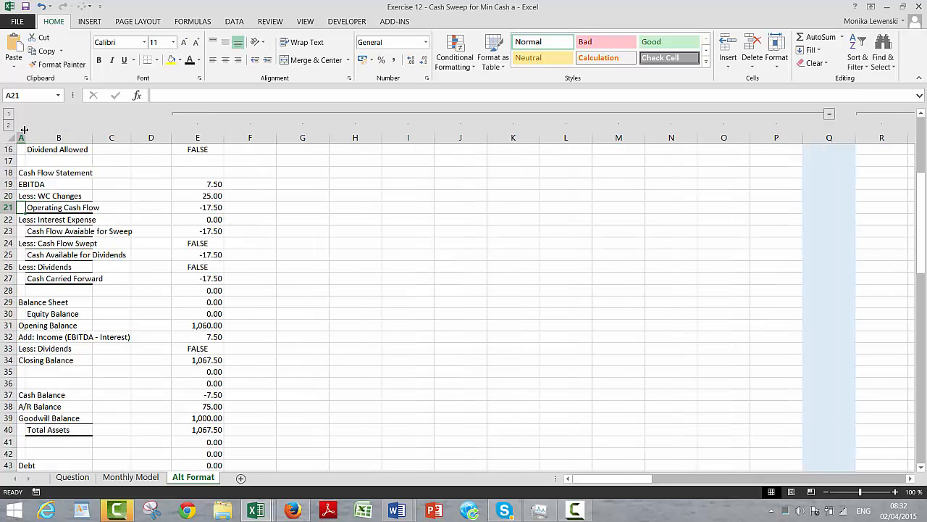
Step: Check the label alignment in columns A and B between the Period row and the Cash Flow Statement heading
key(Up)
key(Up)
key(Up)
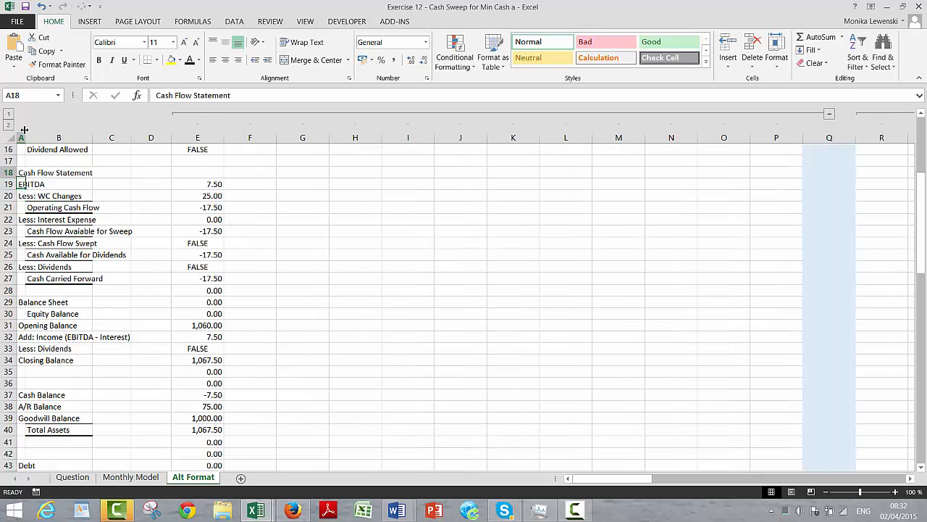
key(Up)
key(Up)
key(Up)
key(Up)
key(Up)
key(Up)
key(Up)
key(Up)
key(Up)
key(Up)
key(Up)
key(Up)
key(Up)
key(Up)
key(Up)
key(Up)
key(Down)
key(Down)
key(Down)
key(Down)
key(Down)
key(Down)
key(Down)
key(Down)
key(Down)
key(Down)
key(Down)
key(Down)
key(Down)
key(Down)
key(Down)
key(Down)
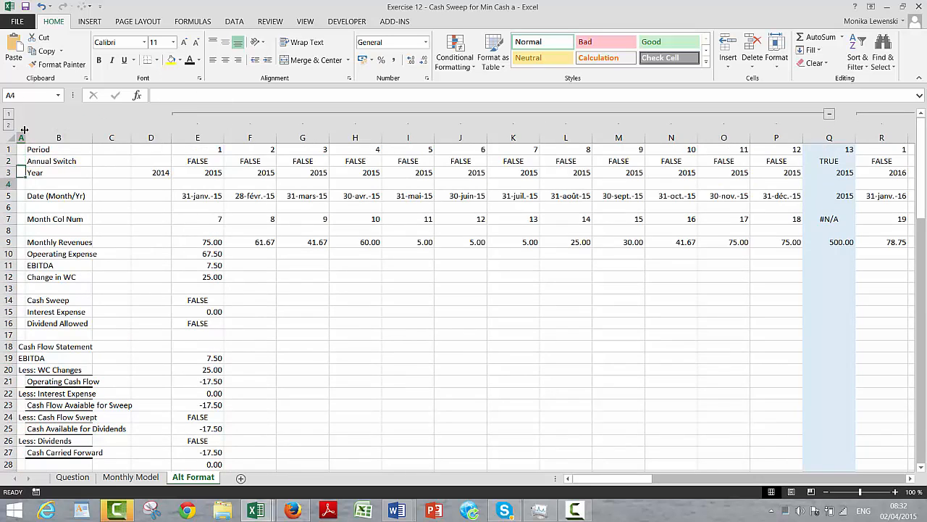
key(Right)
key(Left)
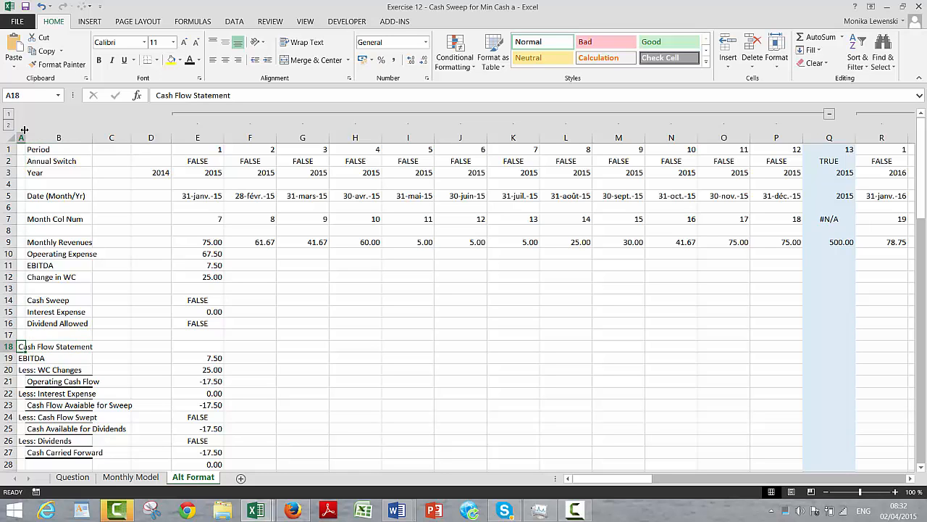
Step: Move the cash flow and balance sheet labels in A18:B51 one column to the right, starting at B18
key(shift+Down)
key(shift+Right)
key(shift+Down)
key(shift+Down)
key(shift+Down)
key(shift+Down)
key(shift+Down)
key(shift+Down)
key(shift+Down)
key(shift+Down)
key(shift+Down)
key(shift+Down)
key(shift+Down)
key(shift+Down)
key(shift+Down)
key(shift+Down)
key(shift+Down)
key(shift+Down)
key(shift+Down)
key(shift+Down)
key(shift+Down)
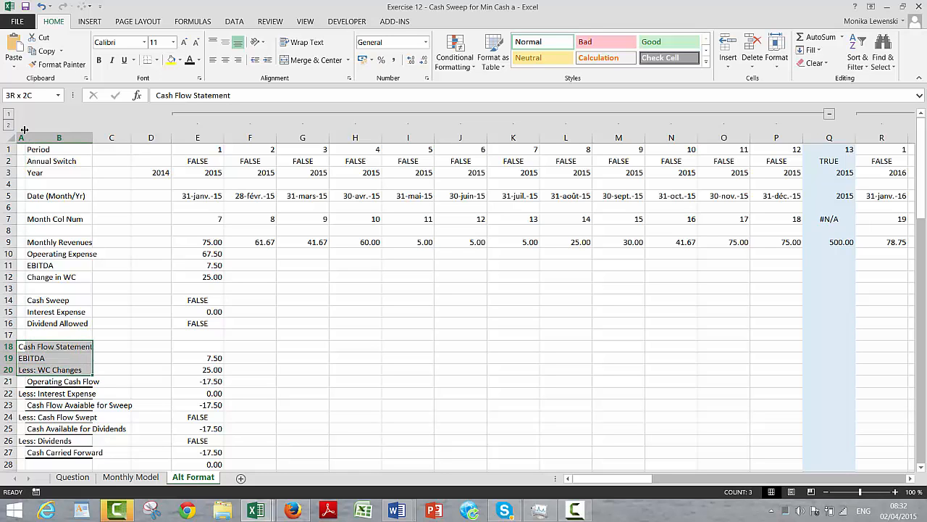
key(shift+Down)
key(shift+Down)
key(shift+Down)
key(shift+Down)
key(shift+Down)
key(shift+Down)
key(shift+Down)
key(shift+Down)
key(shift+Down)
key(shift+Down)
key(shift+Down)
key(shift+Down)
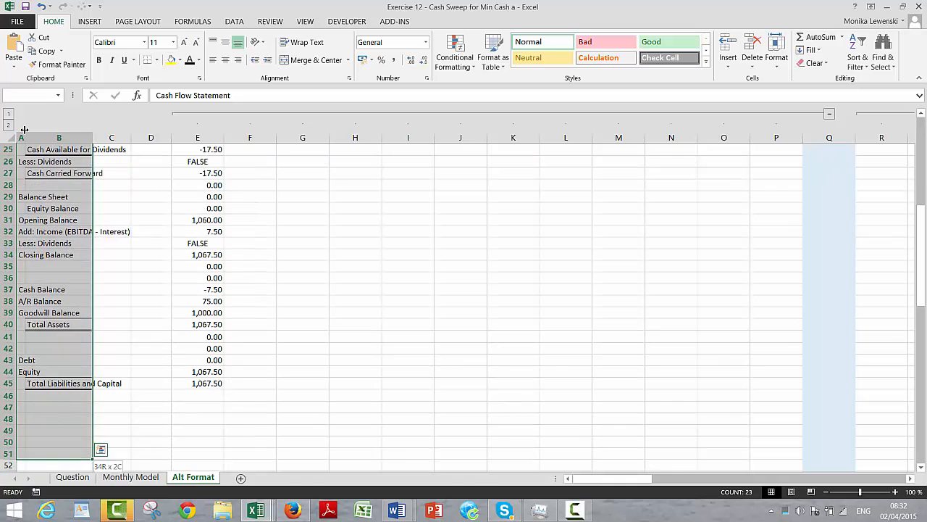
scroll(24, 129, up, 7)
key(ctrl+x)
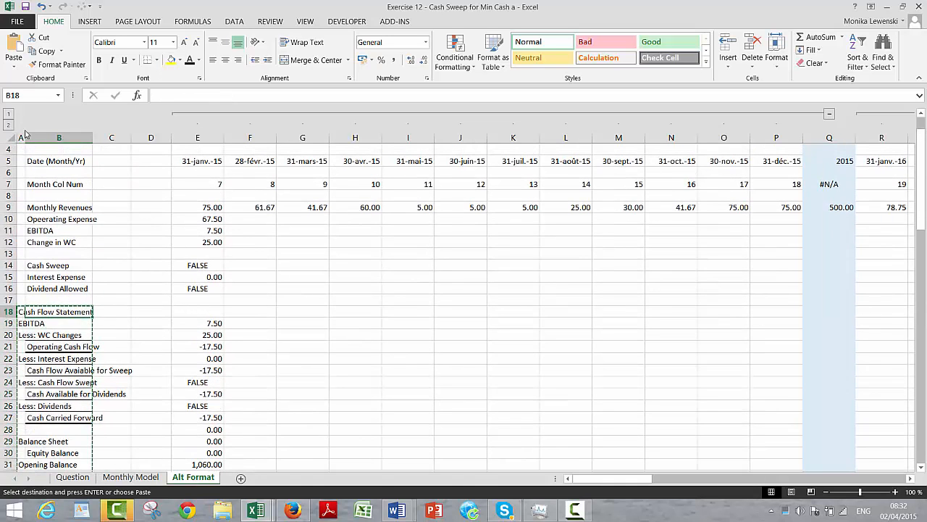
key(Right)
key(ctrl+v)
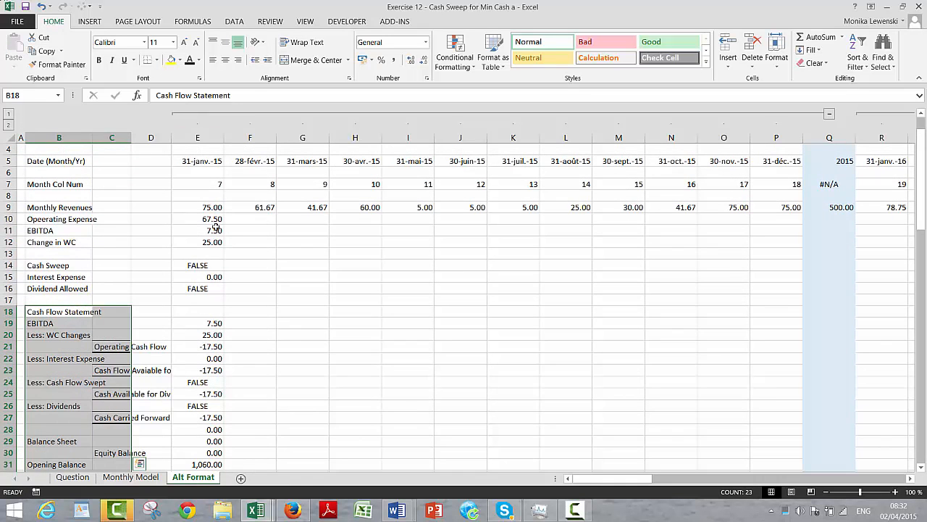
Step: Narrow column B to a thin indent and widen column C to fit the indented subtotal labels
drag(92, 137, 156, 137)
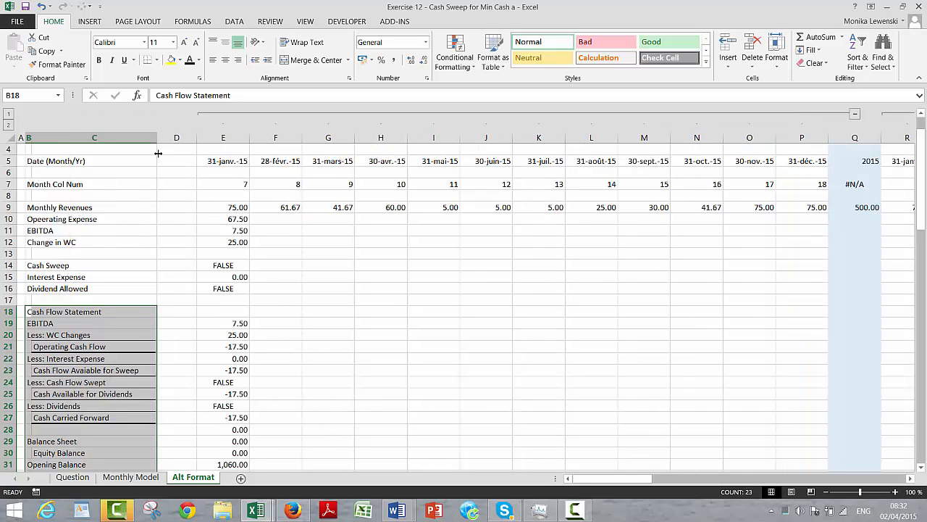
Step: Delete the balance sheet rows from row 28 down past Total Liabilities and Capital, keeping everything through Cash Carried Forward
key(Left)
key(Down)
key(Down)
key(Down)
key(Down)
key(Down)
key(Down)
key(Down)
key(Down)
key(Down)
key(Down)
key(Down)
key(Down)
key(Down)
key(Down)
key(Down)
key(Down)
key(Down)
key(Down)
key(Down)
key(Down)
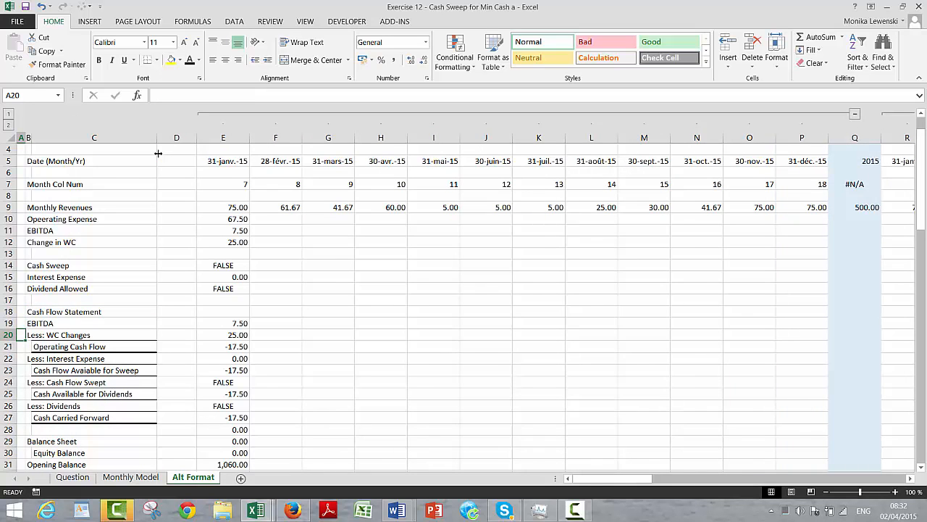
key(Up)
key(Up)
key(Up)
key(Up)
key(Up)
key(Up)
key(Up)
key(Up)
key(Up)
key(Up)
key(Up)
key(Up)
key(Up)
key(Up)
key(Up)
key(Up)
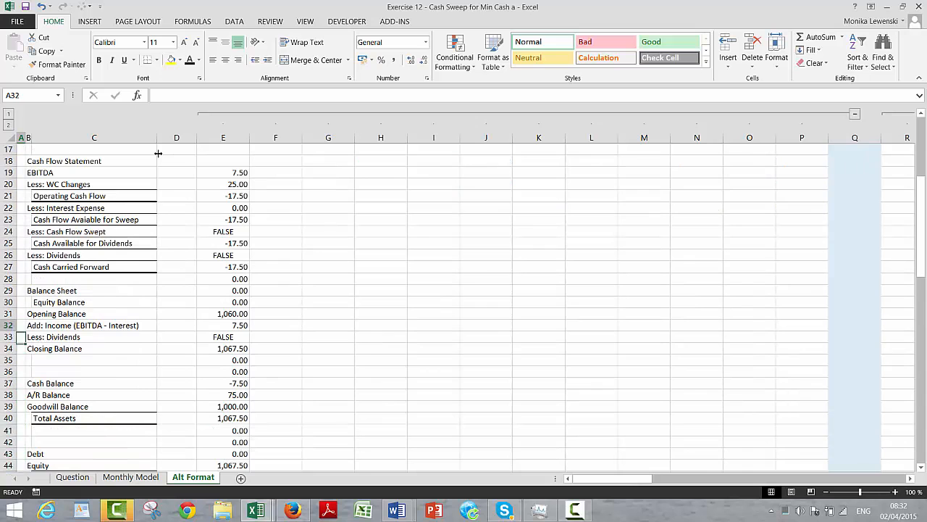
key(shift+space)
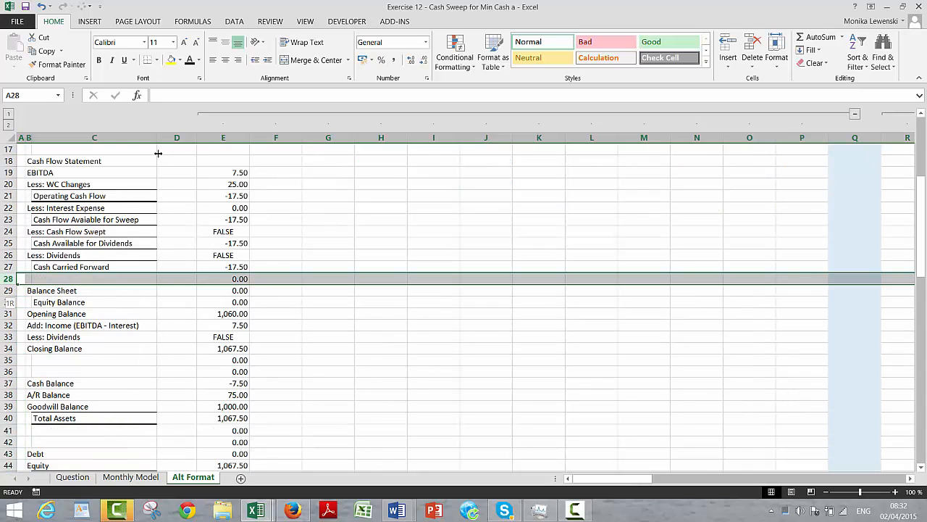
key(shift+Down)
key(shift+Down)
key(shift+Down)
key(shift+Down)
key(shift+Down)
key(shift+Down)
key(shift+Down)
key(shift+Down)
key(shift+Down)
key(shift+Down)
key(shift+Down)
key(shift+Down)
key(shift+Down)
key(shift+Down)
key(shift+Down)
key(shift+Down)
key(shift+Down)
key(shift+Down)
key(shift+Down)
key(shift+Down)
key(shift+Down)
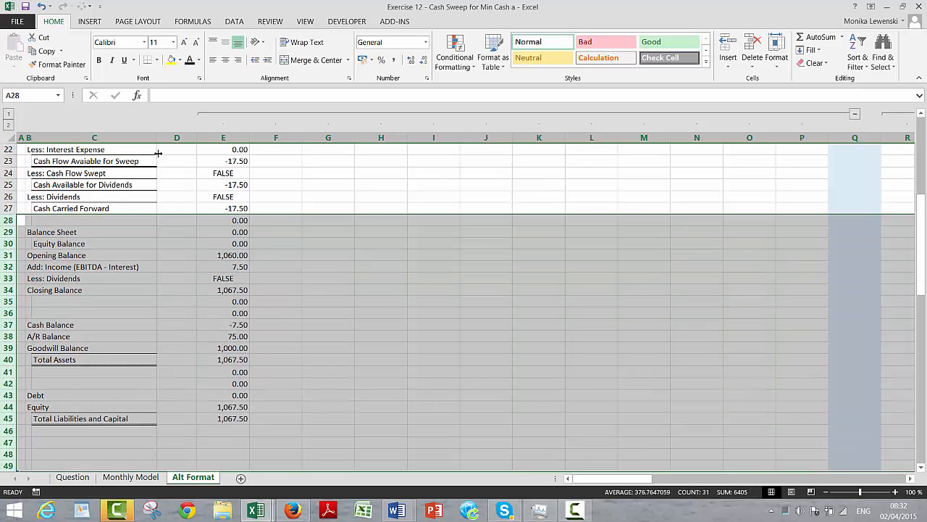
key(ctrl+minus)
Step: Fill the formulas in E10:E27 rightward across all monthly and annual columns through column BQ
key(Up)
key(Up)
key(Up)
key(Up)
key(Up)
key(Up)
key(Up)
key(Up)
key(Up)
key(Up)
key(Up)
key(Up)
key(Up)
key(Up)
key(Up)
key(Up)
key(Up)
key(Up)
key(Up)
key(Up)
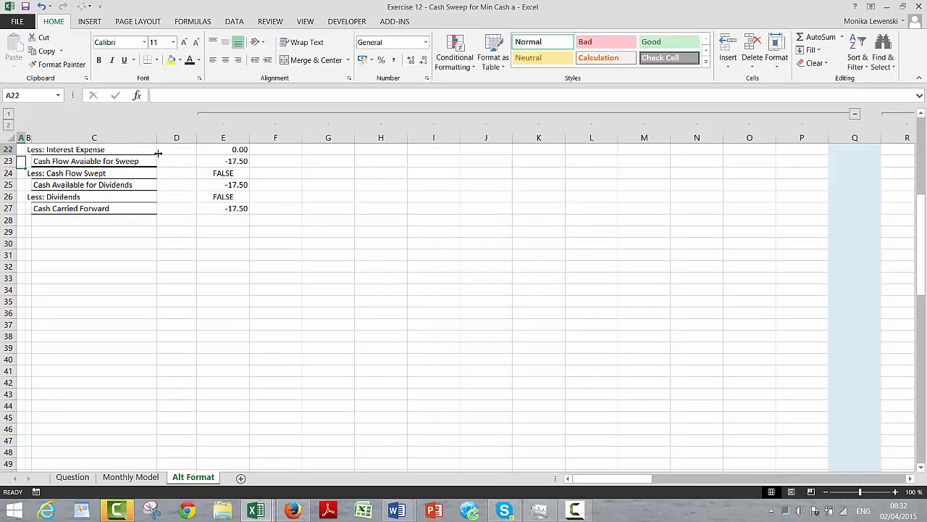
key(Up)
key(Up)
key(Up)
key(Up)
key(Down)
key(Down)
key(Down)
key(Down)
key(Down)
key(Down)
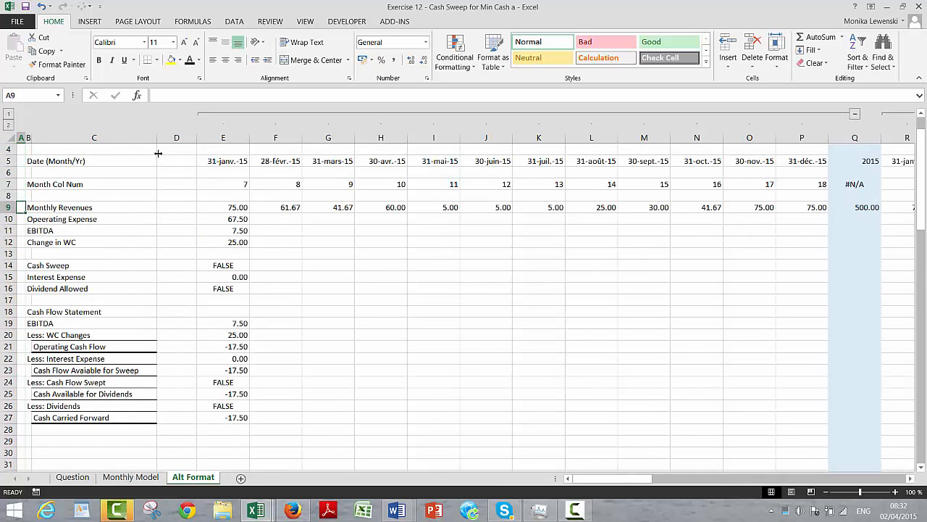
key(Right)
key(Right)
key(Right)
key(Right)
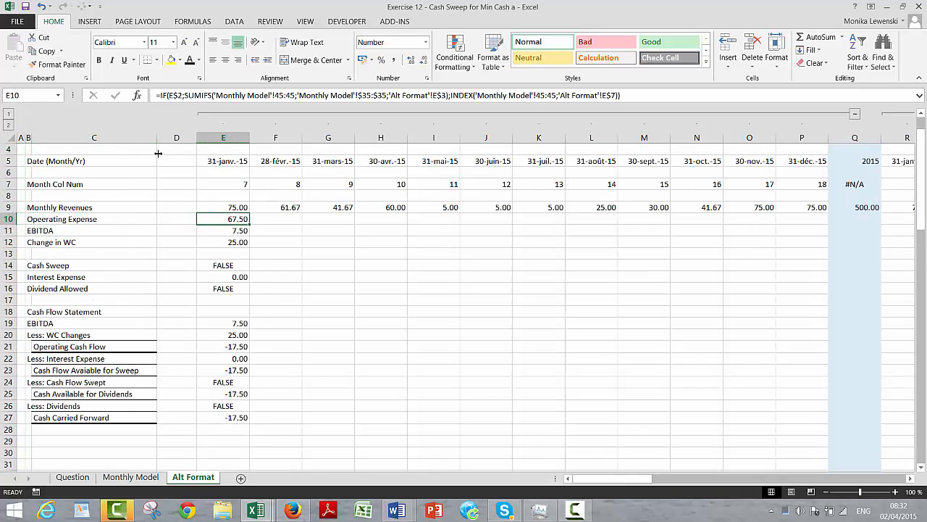
key(shift+Down)
key(shift+Down)
key(shift+Down)
key(shift+Down)
key(shift+Down)
key(shift+Down)
key(shift+Down)
key(shift+Down)
key(shift+Down)
key(shift+Down)
key(shift+Down)
key(shift+Down)
key(shift+Down)
key(shift+Down)
key(shift+Down)
key(shift+Down)
key(shift+Down)
key(shift+Down)
key(shift+Down)
key(shift+Down)
key(shift+Up)
key(shift+Up)
key(shift+Up)
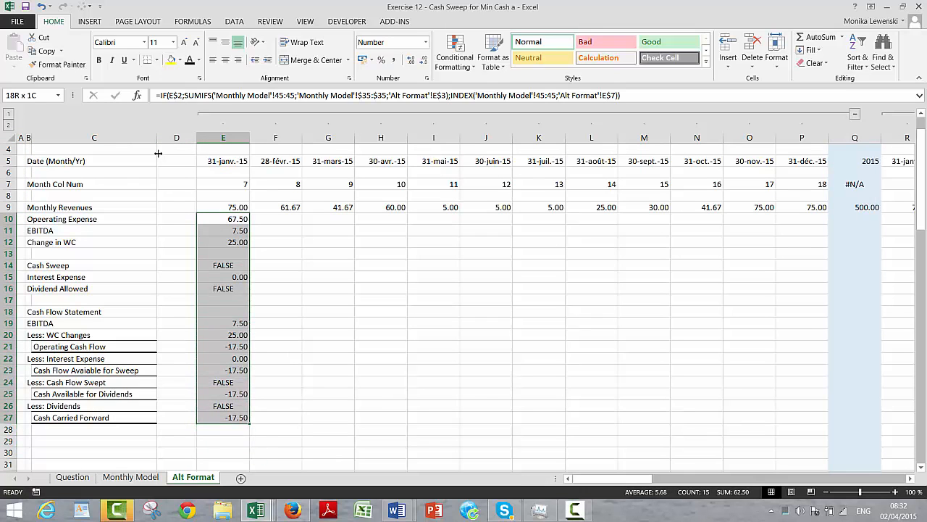
key(ctrl+d)
key(ctrl+shift+r)
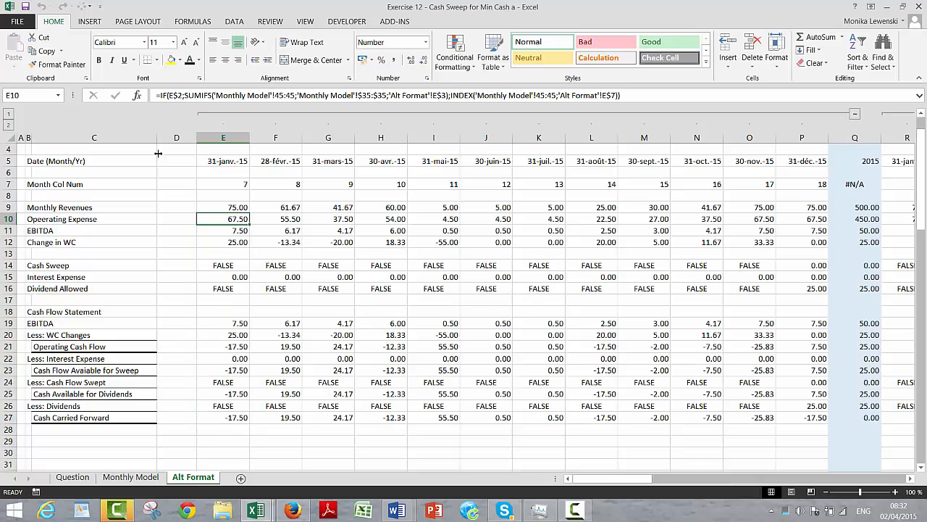
Step: Collapse the grouped monthly columns to leave only the annual columns for 2015 to 2019
key(Right)
key(Right)
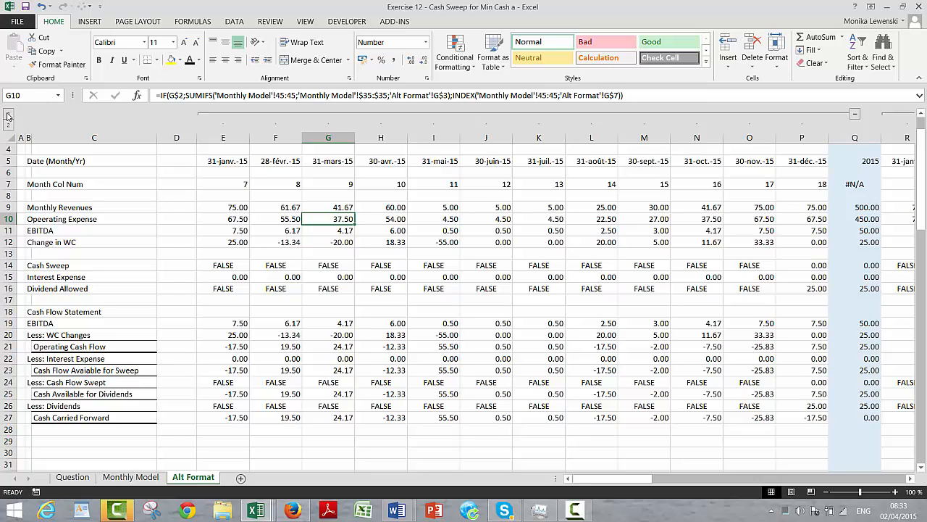
click(8, 116)
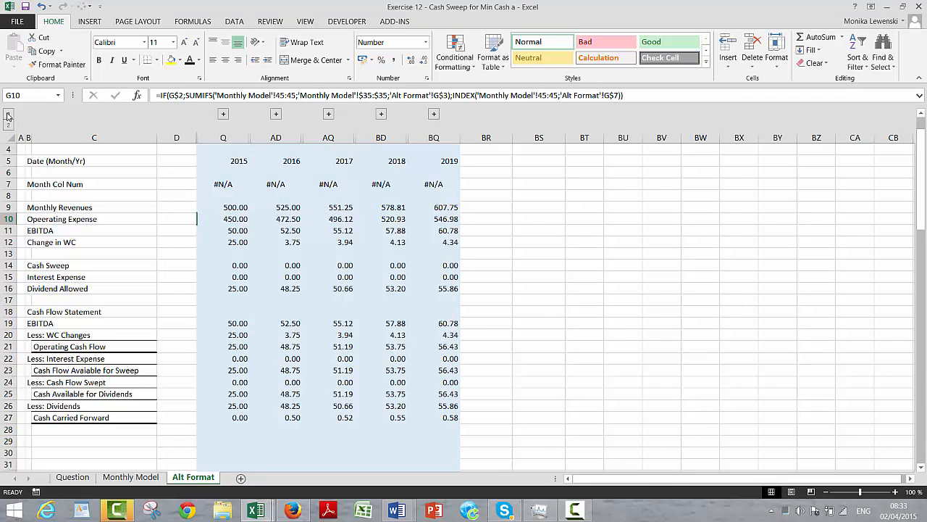
Step: Apply a Top and Thick Bottom Border to the Operating Cash Flow row from C21 through column BQ
key(Left)
key(Left)
key(Left)
key(Left)
key(Down)
key(Down)
key(Right)
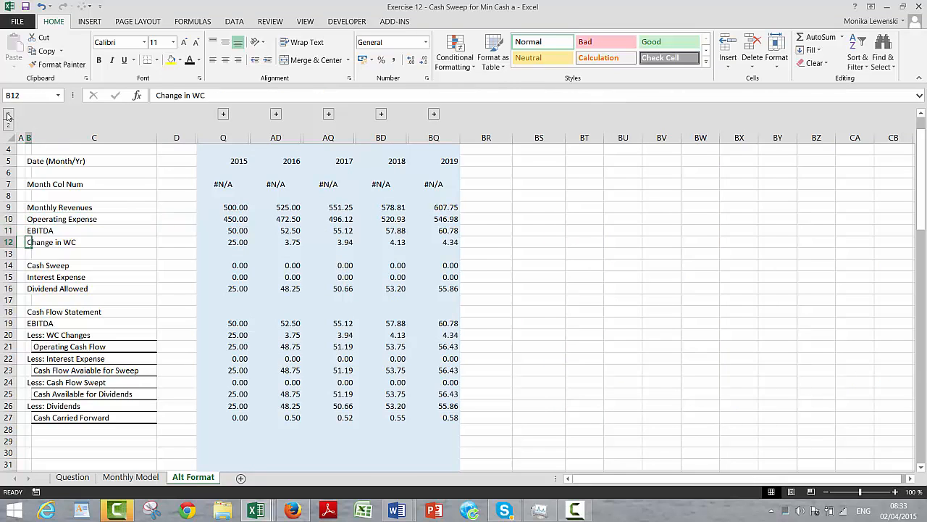
key(Down)
key(Down)
key(Down)
key(Down)
key(Down)
key(Down)
key(Down)
key(Down)
key(Down)
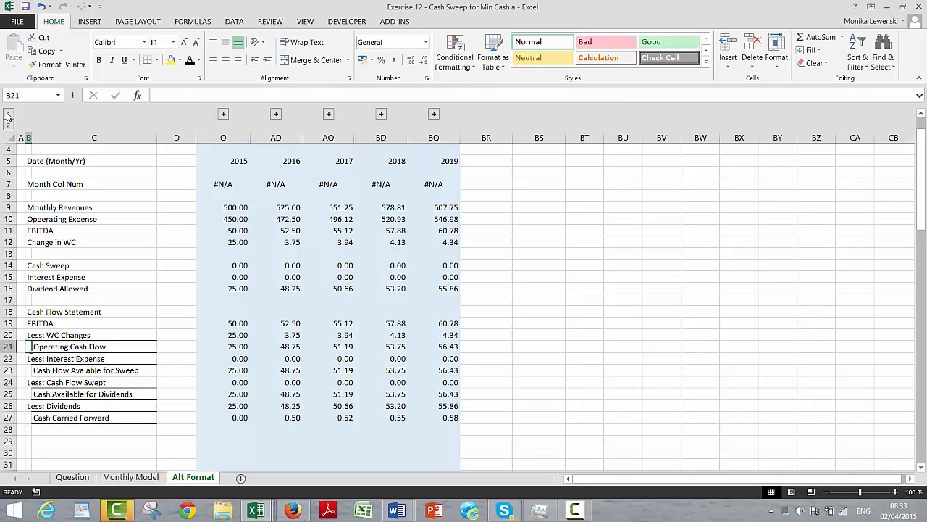
key(shift+Right)
key(shift+Right)
key(shift+Right)
key(shift+Right)
key(shift+Right)
key(shift+Right)
key(shift+Right)
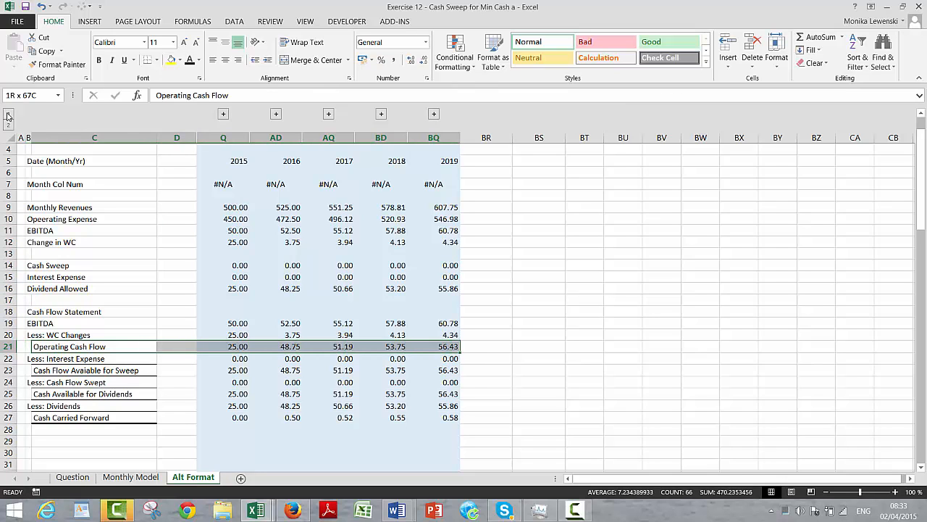
click(157, 60)
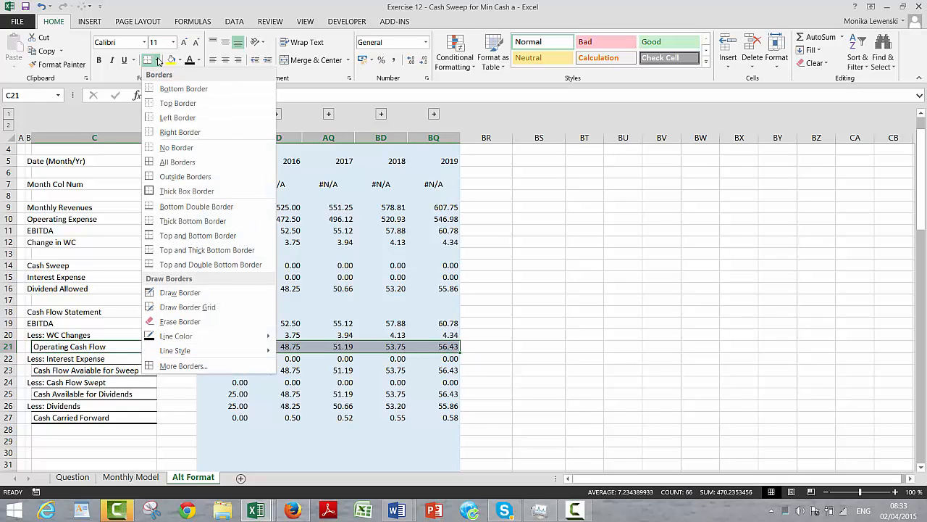
click(148, 253)
Step: Apply the same top and thick bottom border to the cash flow available for sweep row, from C23 through column BQ
key(Down)
key(Down)
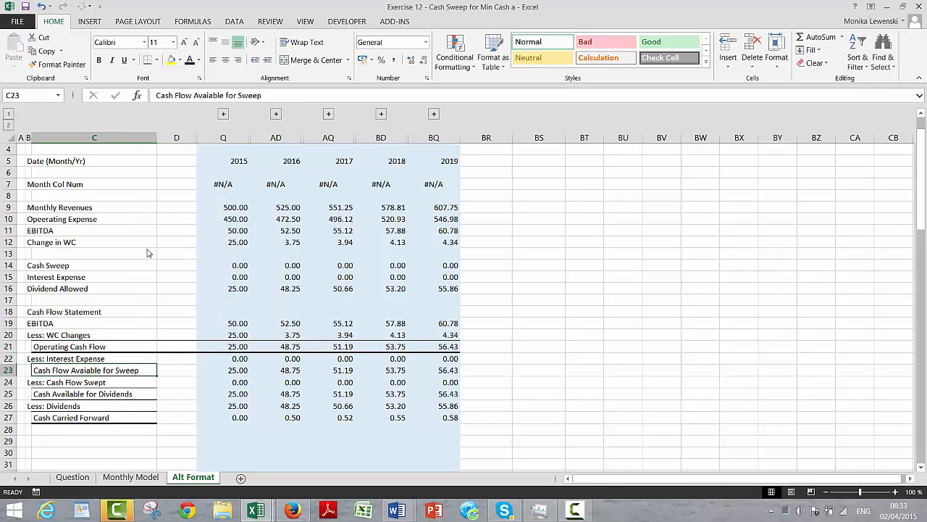
key(shift+Right)
key(shift+Right)
key(shift+Right)
key(shift+Right)
key(shift+Right)
key(shift+Right)
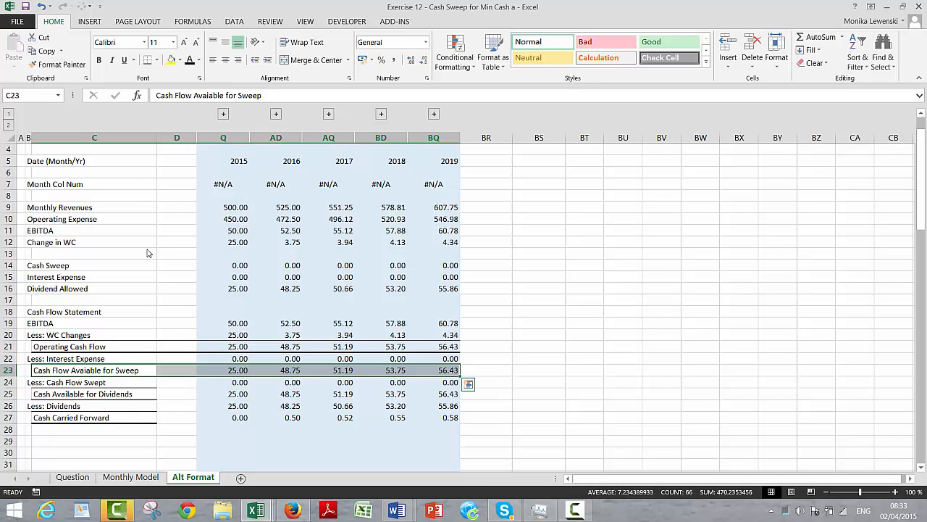
click(147, 62)
key(Down)
key(Down)
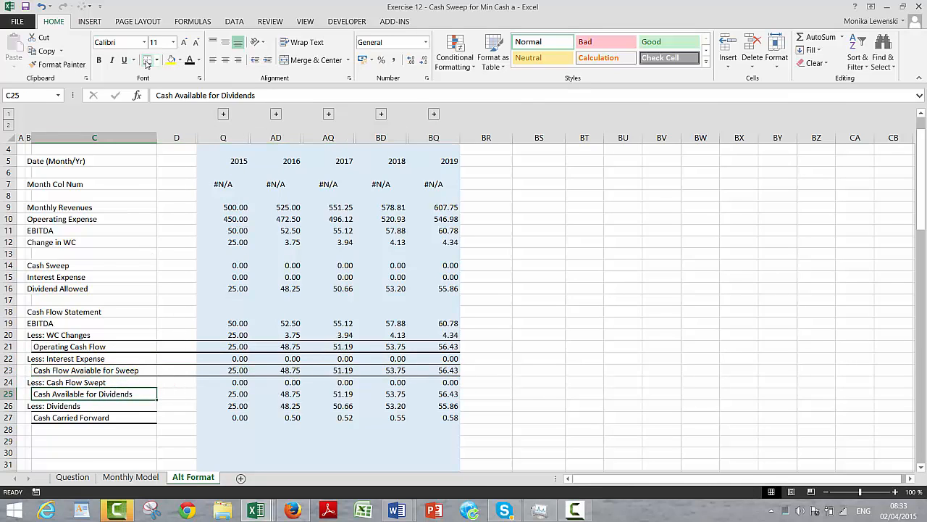
Step: Apply the Top and Thick Bottom Border to the Cash Available for Dividends row from C25 through column BQ
key(shift+Right)
key(shift+Right)
key(shift+Right)
key(shift+Right)
key(shift+Right)
key(shift+Right)
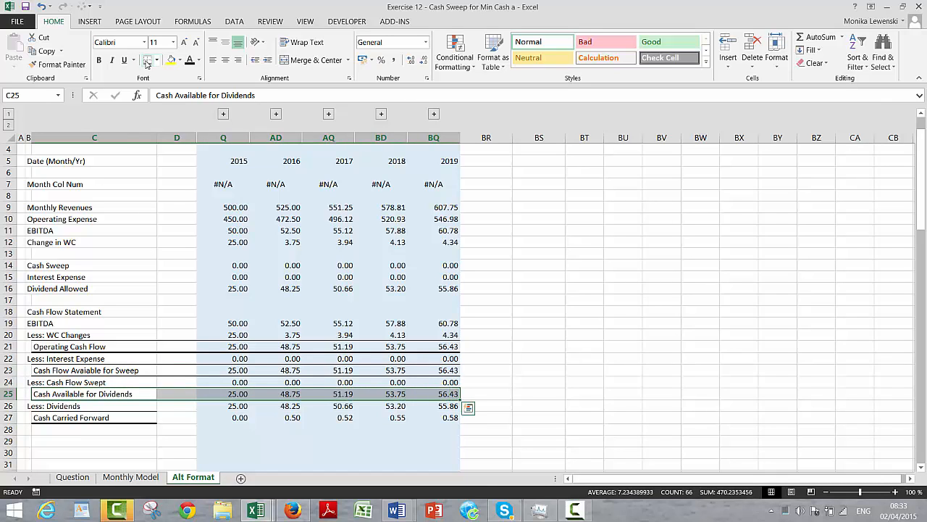
click(147, 61)
Step: Apply the same top and thick bottom border to the Cash Carried Forward row, from C27 through column BQ
key(Down)
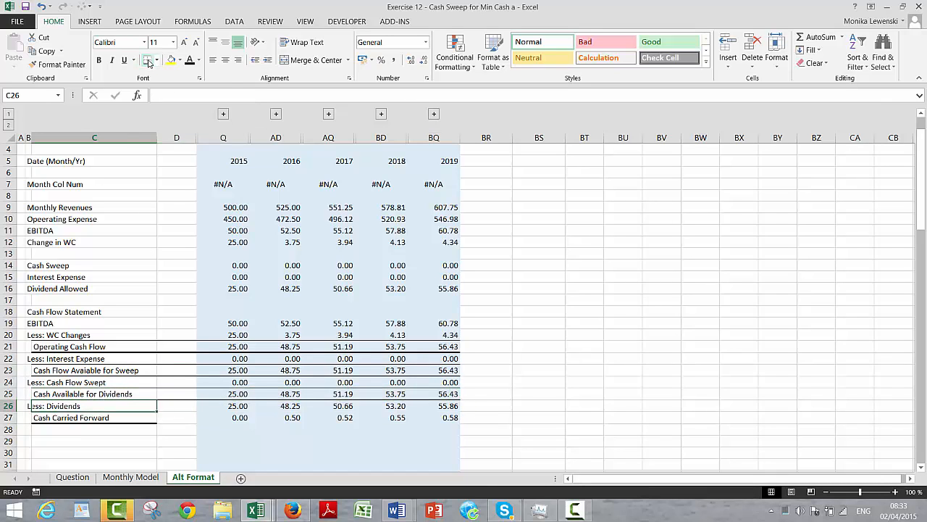
key(Down)
key(shift+Right)
key(shift+Right)
key(shift+Right)
key(shift+Right)
key(shift+Right)
key(shift+Right)
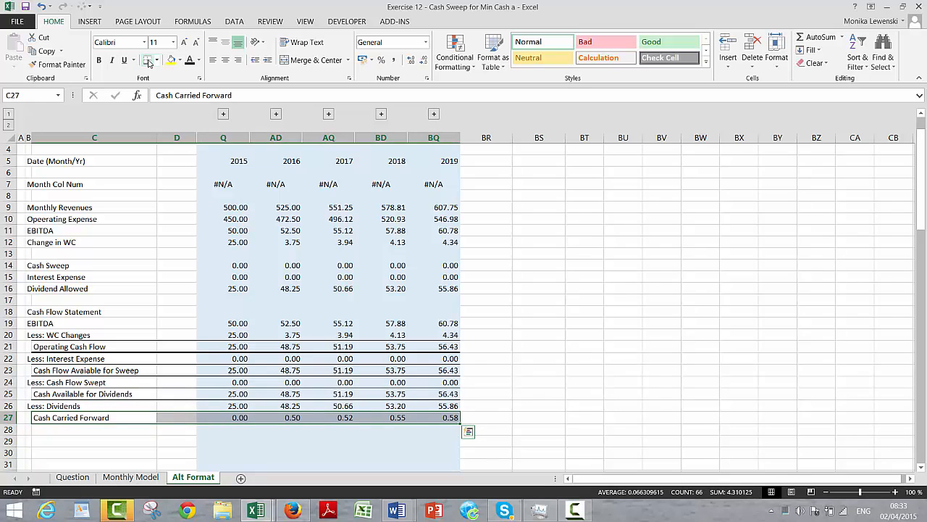
click(148, 61)
key(Up)
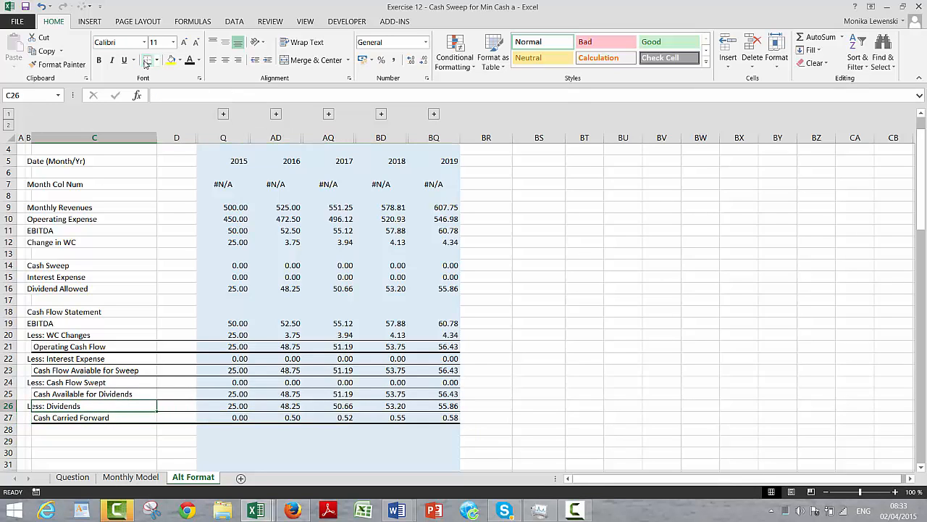
key(Up)
key(Down)
key(Down)
Step: Group rows 1 to 4 holding the period, annual switch and year helpers, and collapse the group
key(Up)
key(Up)
key(Up)
key(Up)
key(Up)
key(Up)
key(Up)
key(Up)
key(Up)
key(Up)
key(Up)
key(Up)
key(Up)
key(Up)
key(Up)
key(Up)
key(Up)
key(Up)
key(Up)
key(Up)
key(Up)
key(Up)
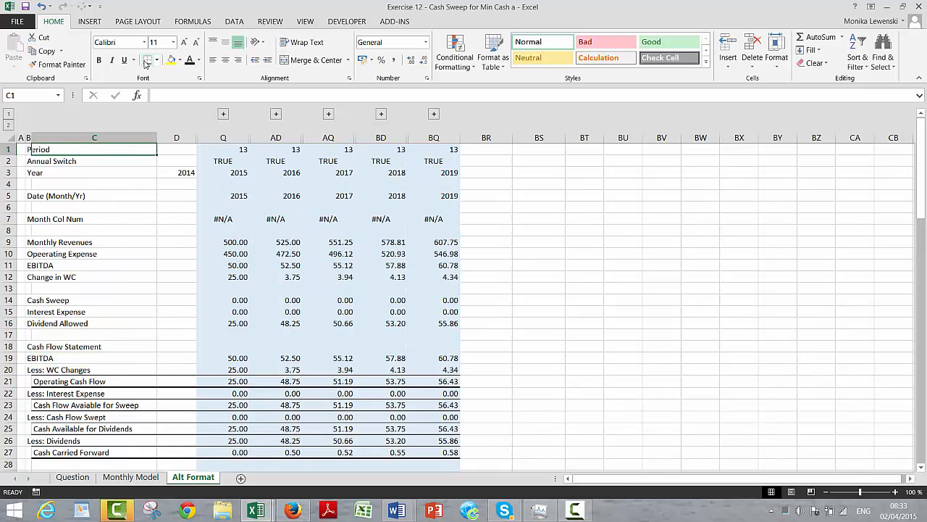
key(Down)
key(Down)
key(Down)
key(Left)
key(Left)
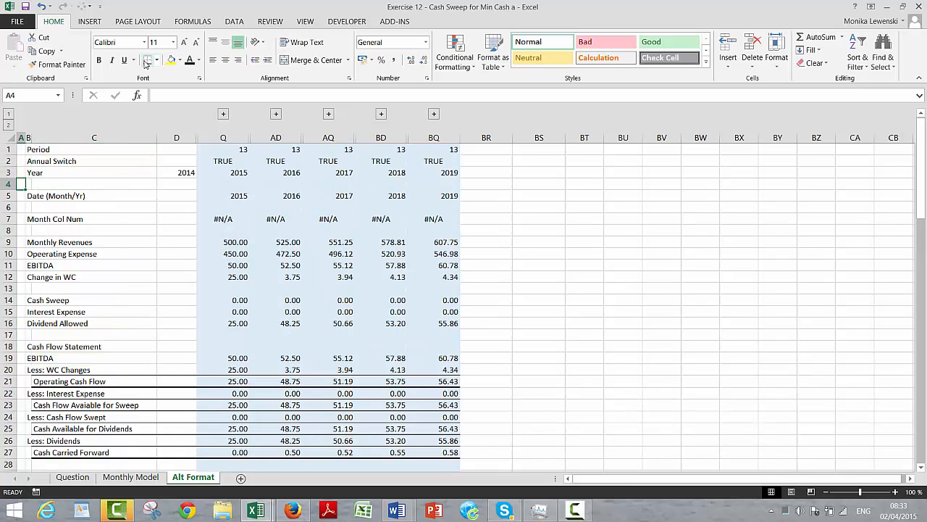
key(Up)
key(Up)
key(Up)
drag(9, 148, 9, 184)
key(shift+alt+Right)
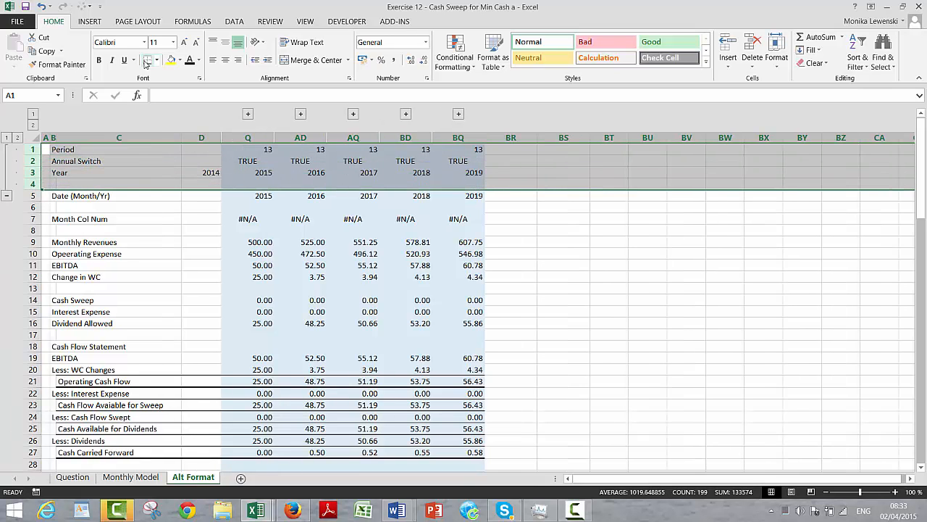
click(6, 196)
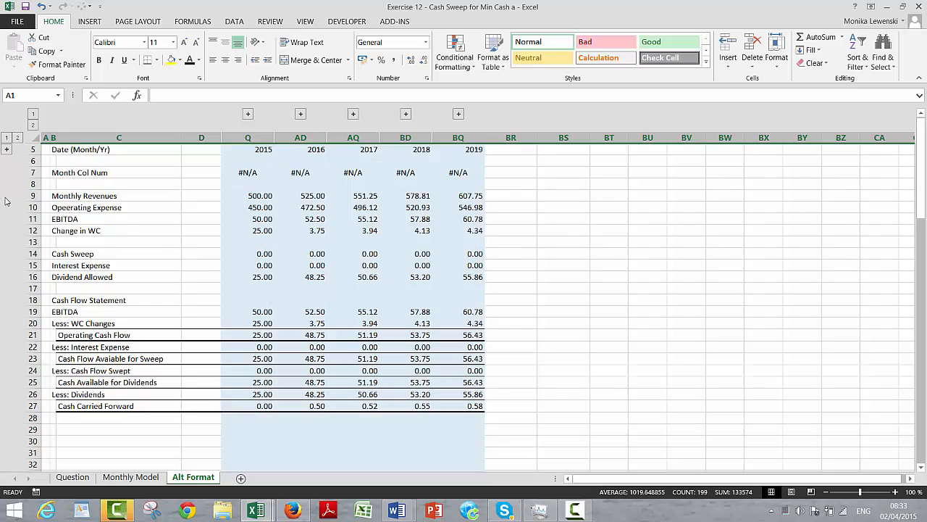
Step: Group rows 6 and 7 containing the Month Col Num helper and collapse the group
key(Down)
key(Down)
key(Down)
key(Down)
key(Up)
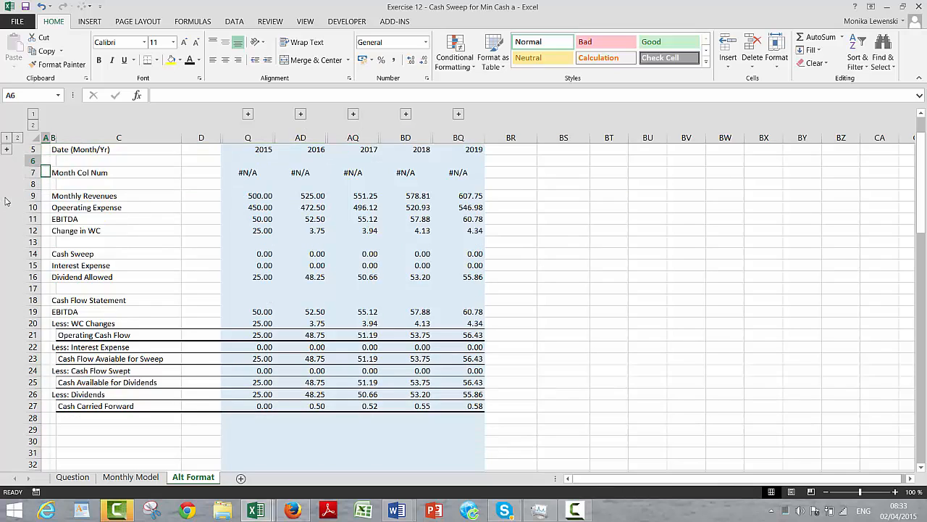
key(shift+space)
key(shift+Down)
key(shift+Down)
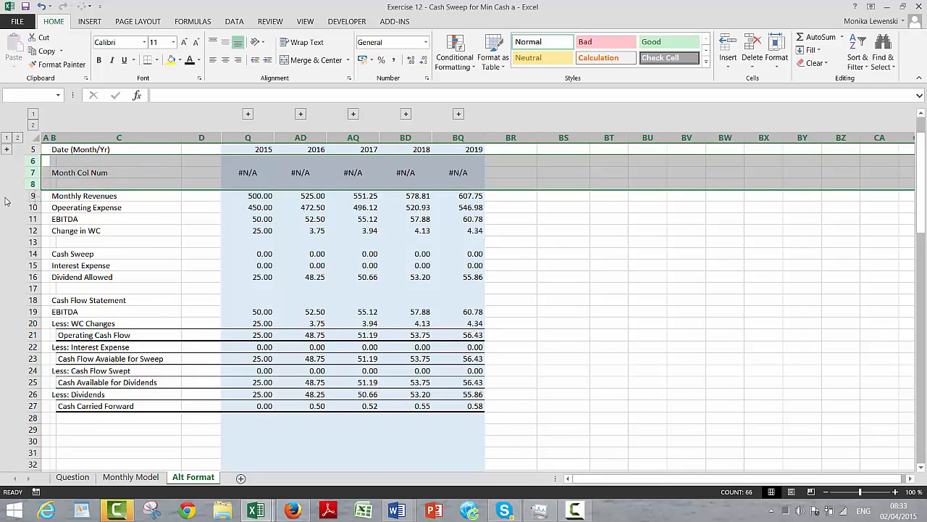
key(shift+Up)
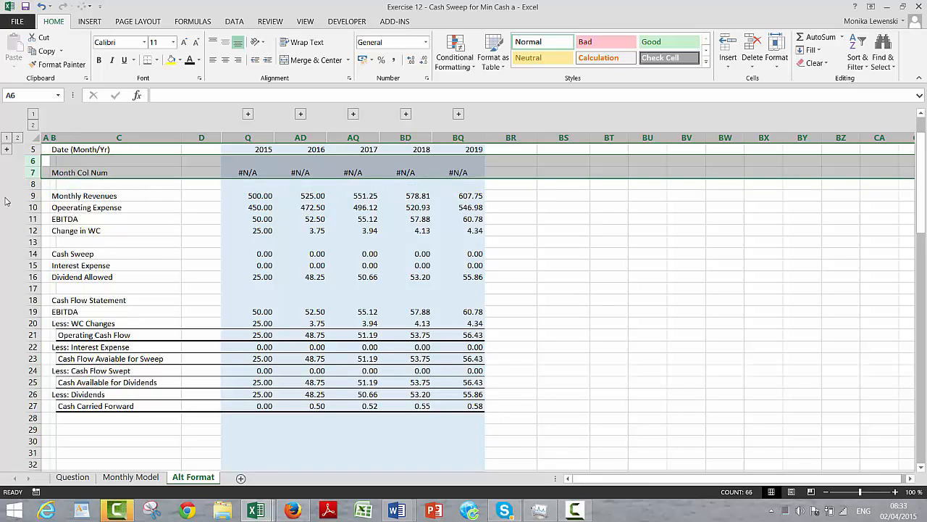
key(shift+alt+Right)
click(7, 185)
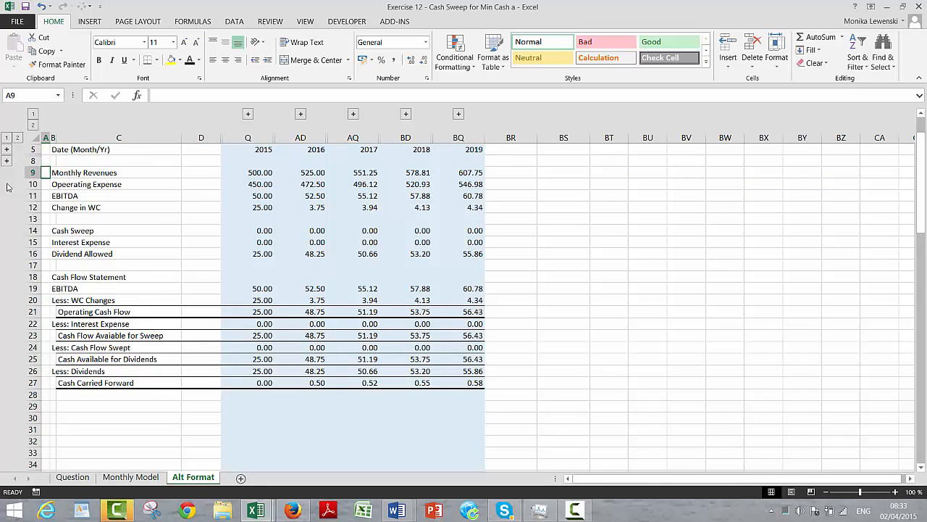
Step: Expand all grouped monthly columns so each year's months show alongside the annual columns
click(33, 128)
key(Down)
key(Down)
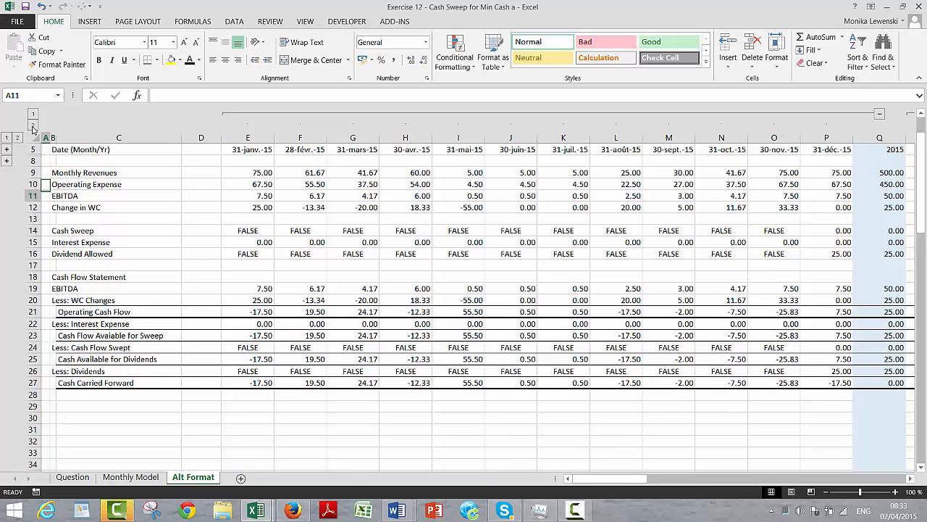
Step: Examine the monthly and annual figures across the 2015 and 2016 columns of the Alt Format sheet
key(Down)
key(Down)
key(Down)
key(Down)
key(Down)
key(Down)
key(Down)
key(Down)
key(Down)
key(Down)
key(Down)
key(Right)
key(ctrl+Right)
key(ctrl+Right)
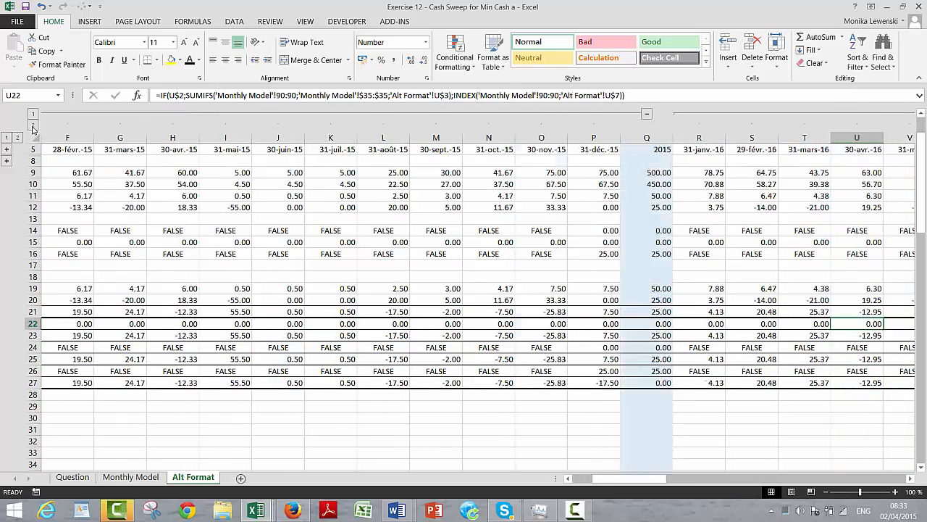
key(Right)
key(Right)
key(Right)
key(Right)
key(Right)
key(Right)
key(Right)
key(Right)
key(Right)
key(Right)
key(Right)
key(Right)
key(Right)
key(Right)
key(Left)
key(Left)
key(Left)
key(Left)
key(Left)
key(Left)
key(Left)
key(Left)
key(Left)
key(Left)
key(Left)
key(Left)
key(Left)
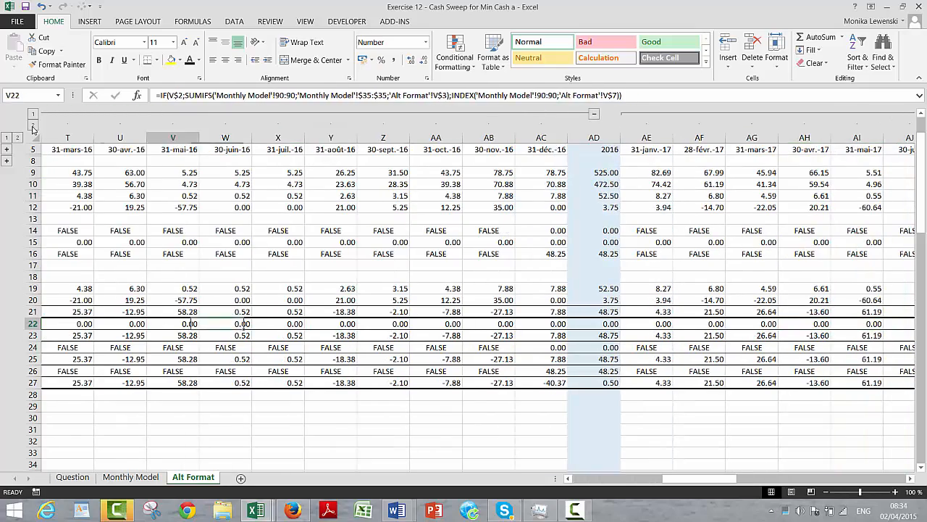
key(Left)
key(Left)
key(Left)
key(Left)
key(Left)
key(Left)
key(Left)
key(Left)
key(Left)
key(Left)
key(Left)
key(Left)
key(Left)
key(Left)
key(Left)
key(Left)
key(Left)
key(Left)
key(Left)
key(Left)
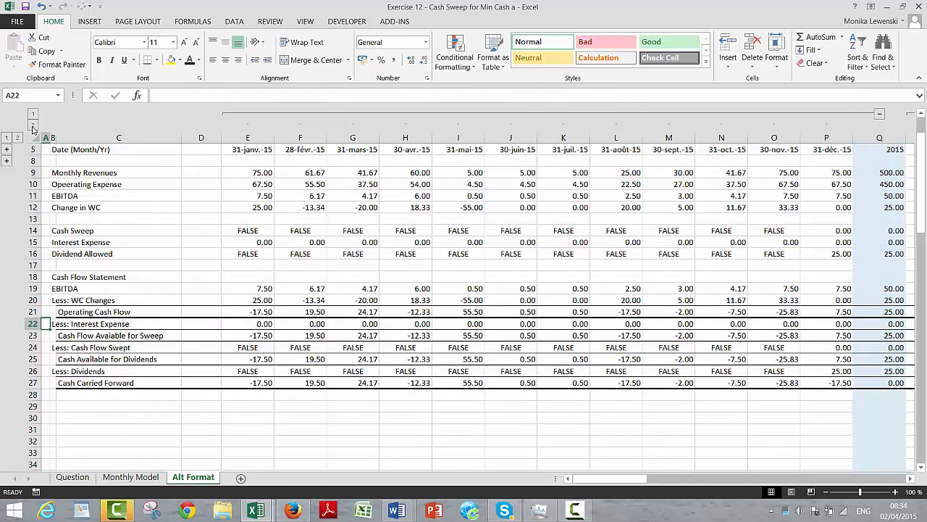
key(Up)
key(Up)
key(Up)
key(Up)
key(Up)
key(Up)
key(Up)
key(Up)
key(Up)
key(Up)
key(Up)
key(Up)
key(Up)
key(Up)
key(Up)
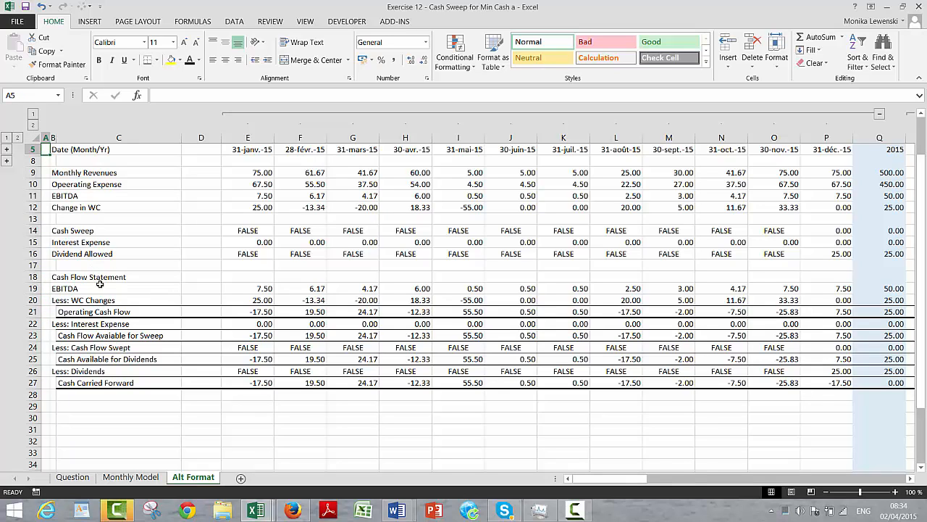
click(355, 423)
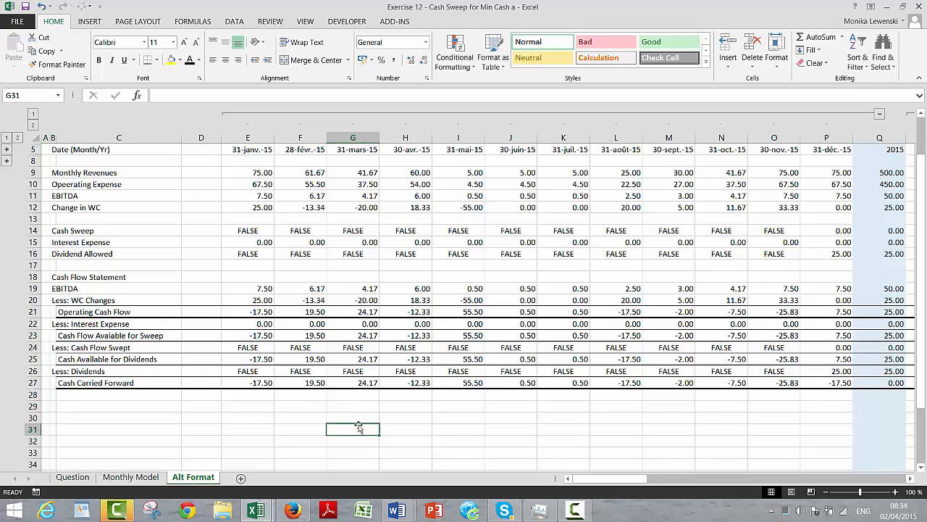
click(574, 510)
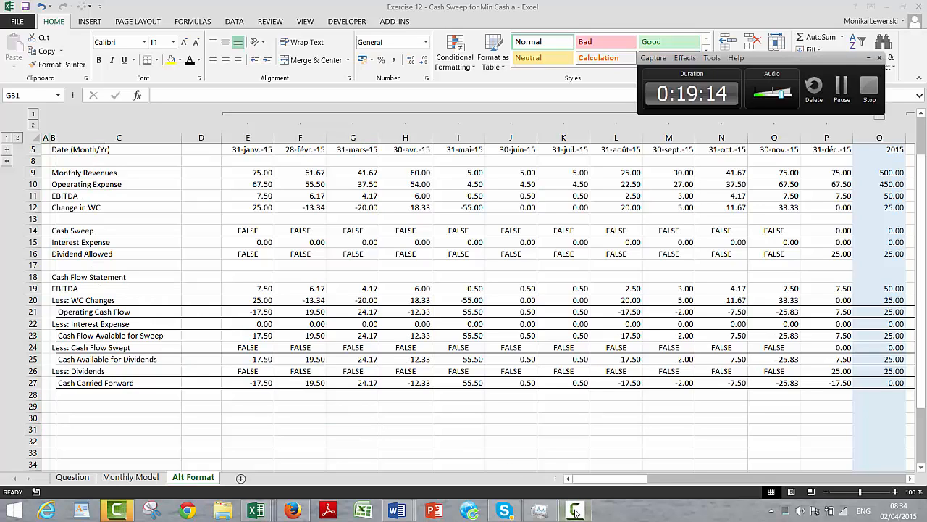
click(841, 91)
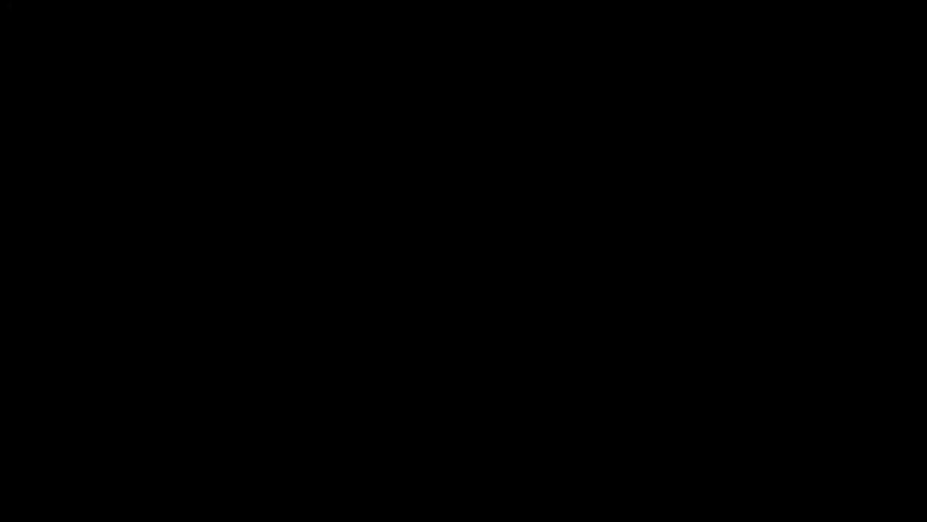